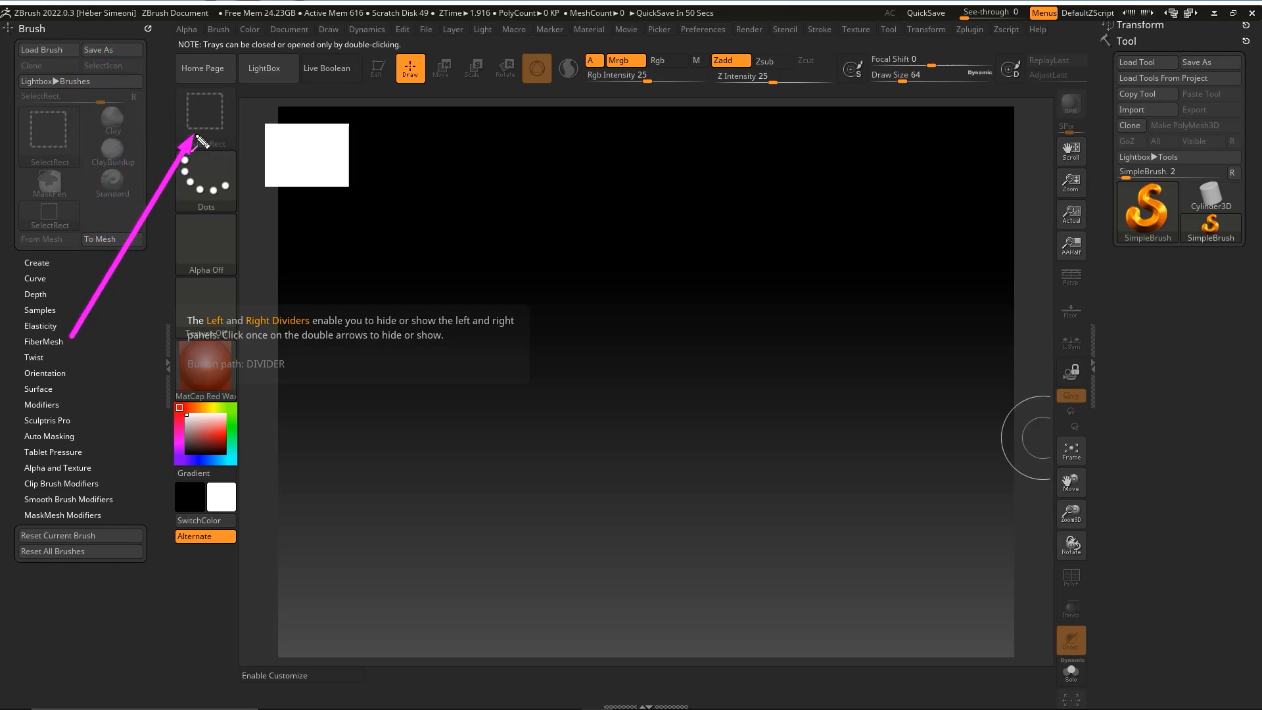
Place a PolyMesh3D star on the canvas and make it an editable 3D object.
click(1130, 214)
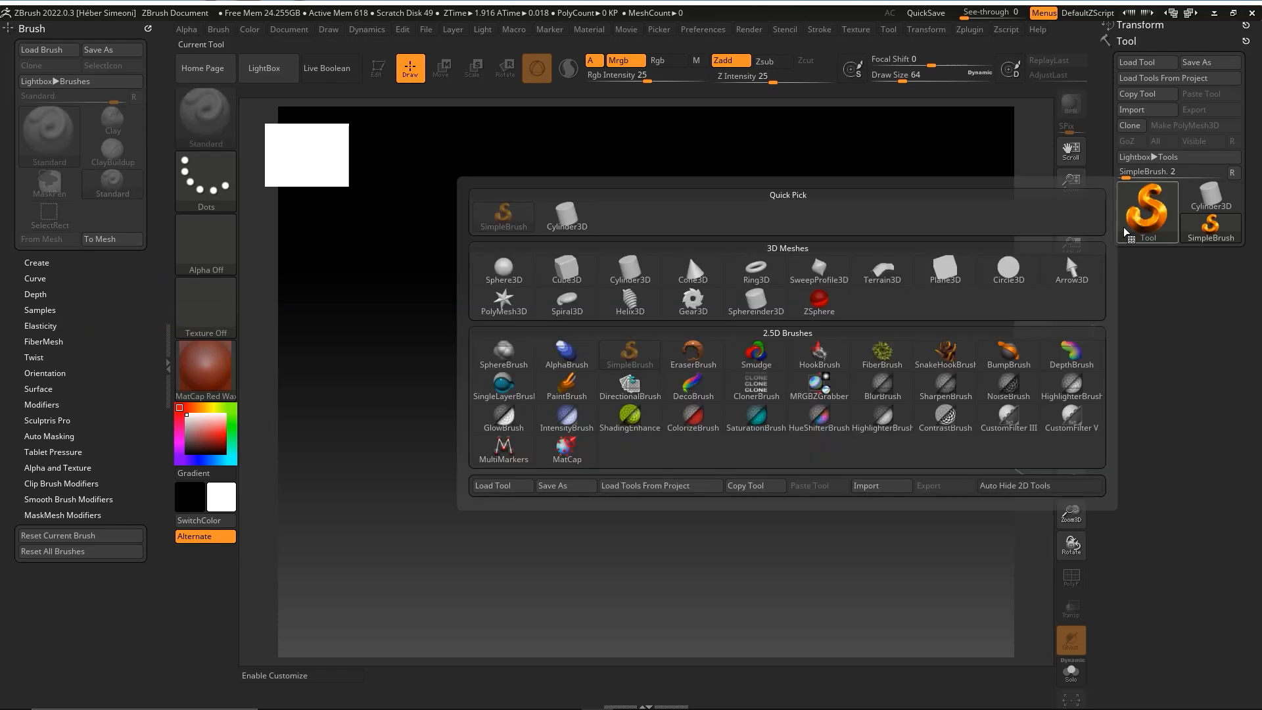
click(506, 307)
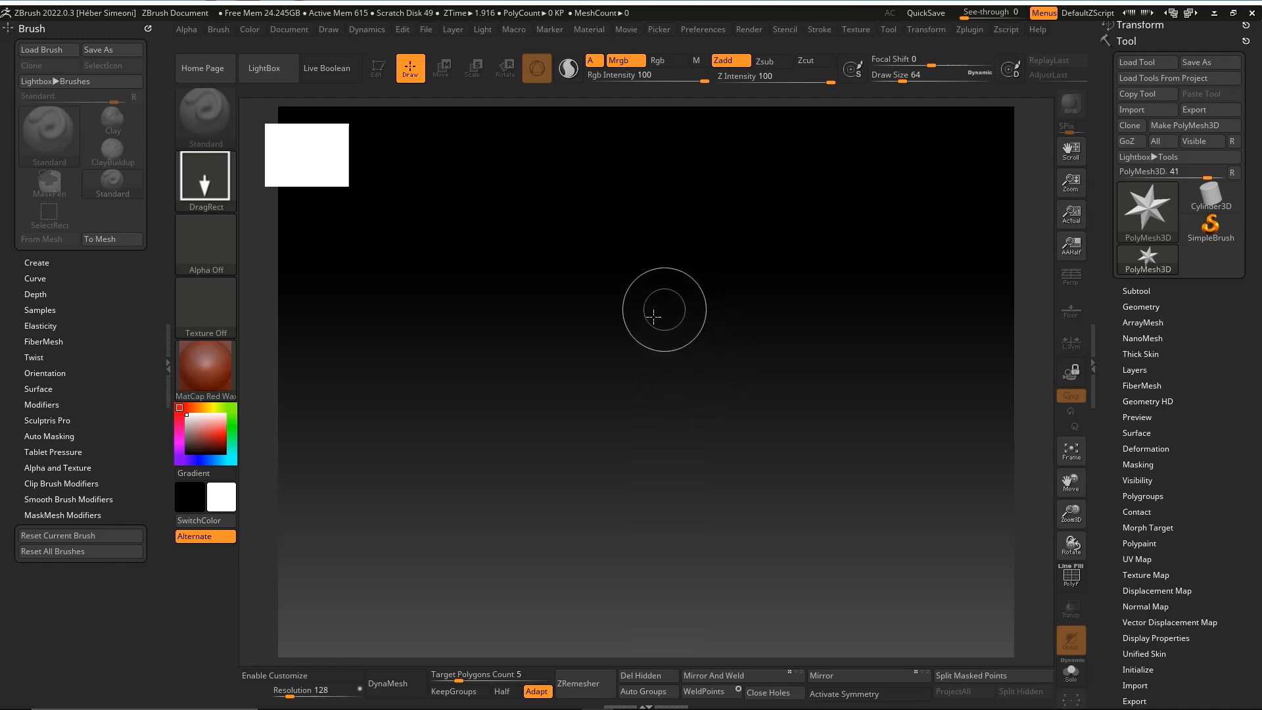
mouse_move(643, 339)
mouse_down()
mouse_move(651, 428)
mouse_move(636, 507)
mouse_move(605, 395)
mouse_up()
key(t)
key(ctrl)
drag(348, 331, 379, 77)
key(Escape)
click(381, 78)
drag(664, 197, 813, 319)
key(ctrl)
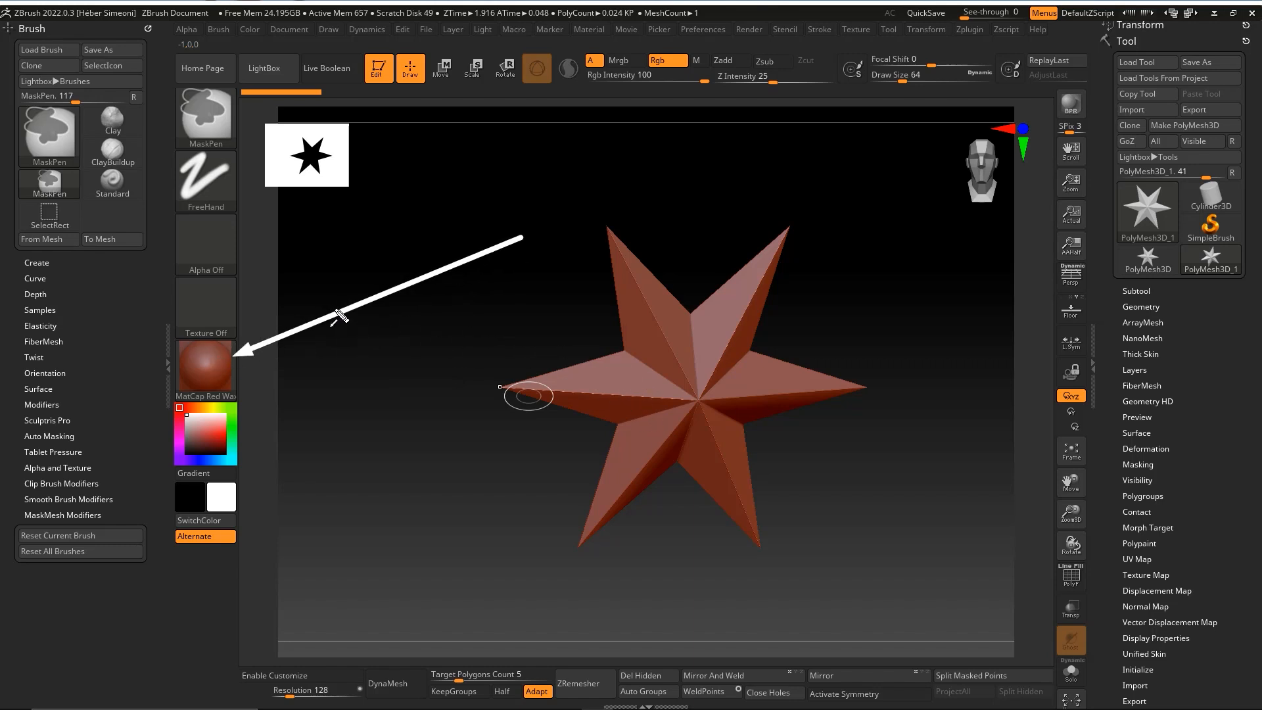
Assign the Green Metallic material to the star.
click(207, 361)
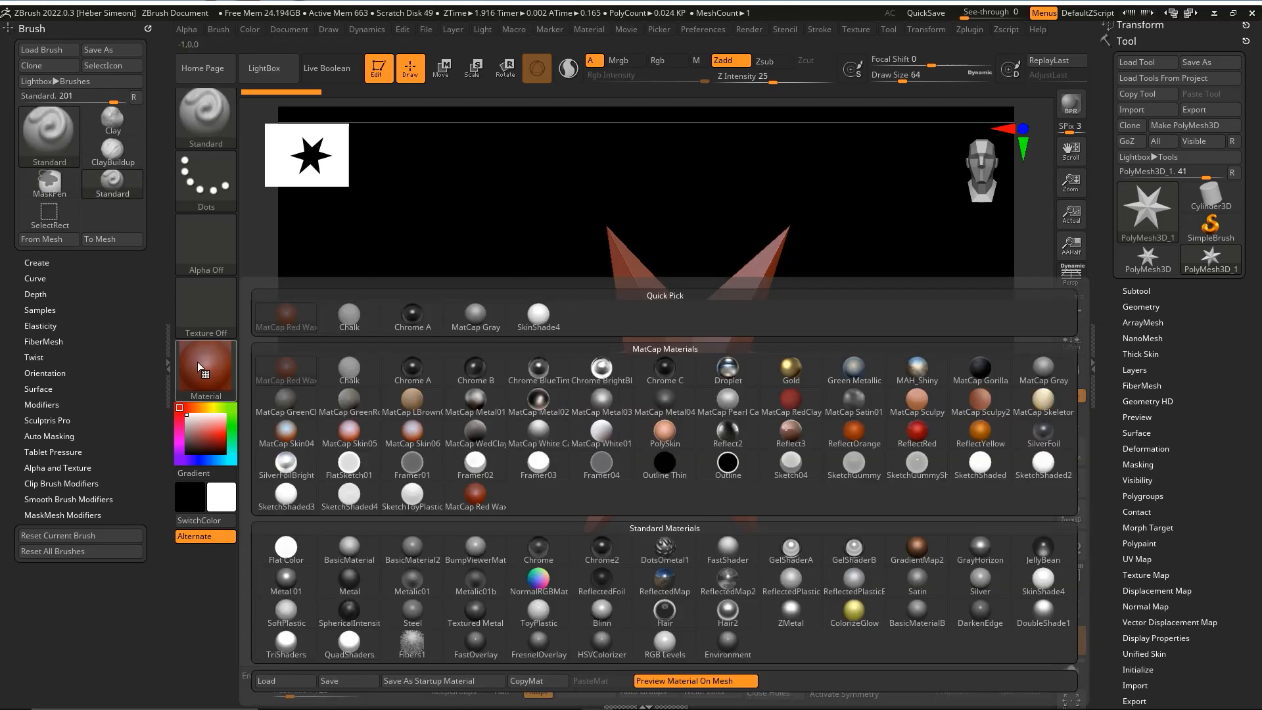
click(869, 378)
drag(853, 304, 728, 336)
Replace the star with a Cylinder 3D primitive through the transform gizmo's options.
mouse_move(391, 474)
mouse_down()
mouse_move(436, 72)
mouse_move(462, 89)
mouse_move(511, 87)
mouse_move(484, 96)
mouse_move(504, 80)
mouse_move(449, 77)
mouse_up()
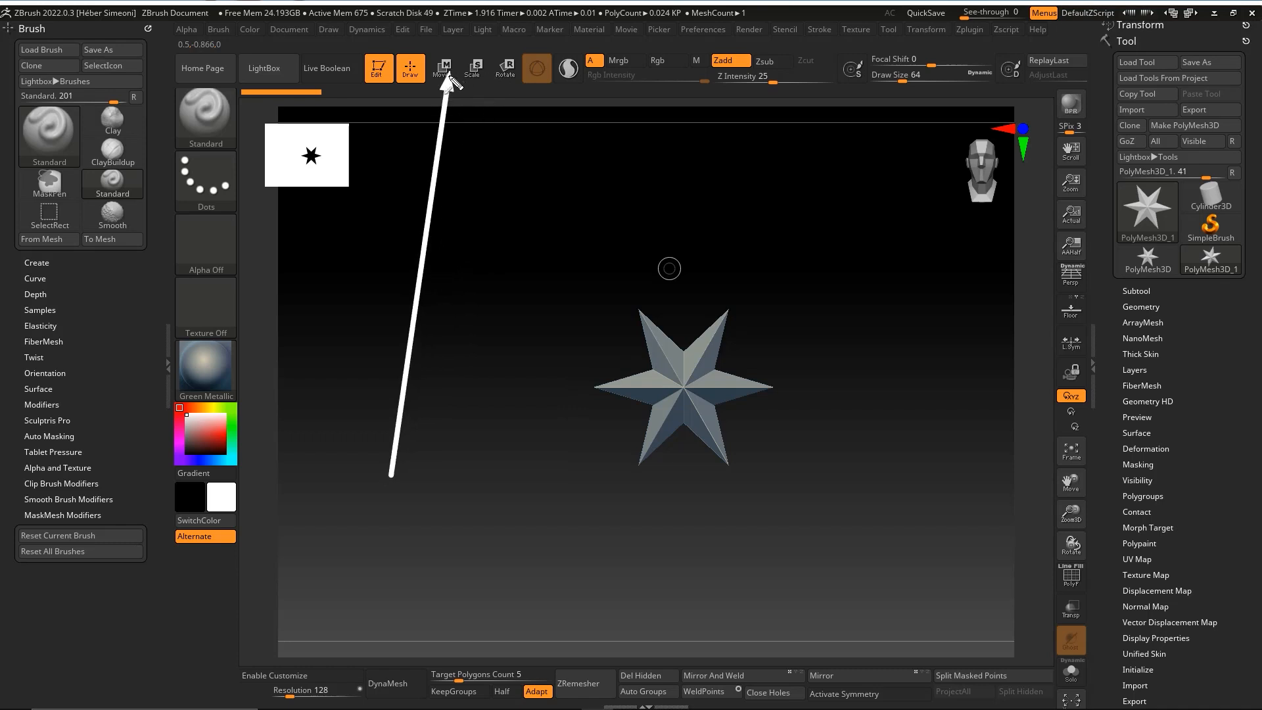
click(447, 75)
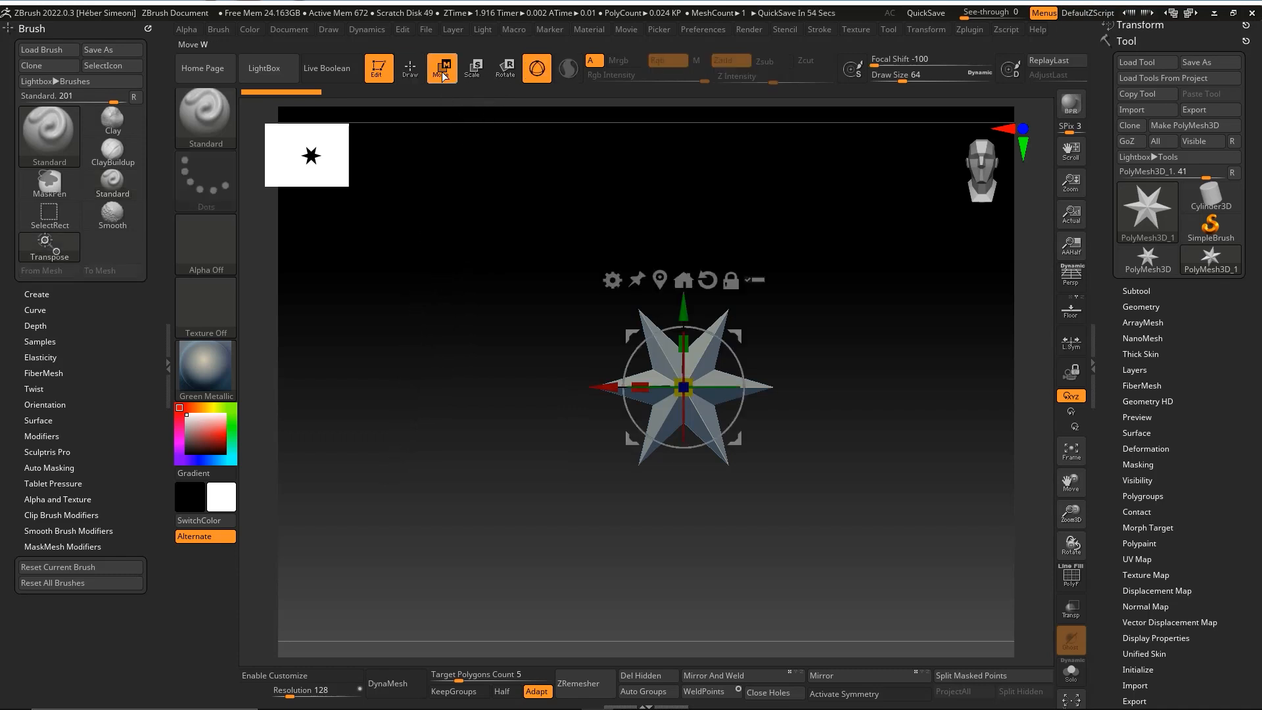
click(612, 279)
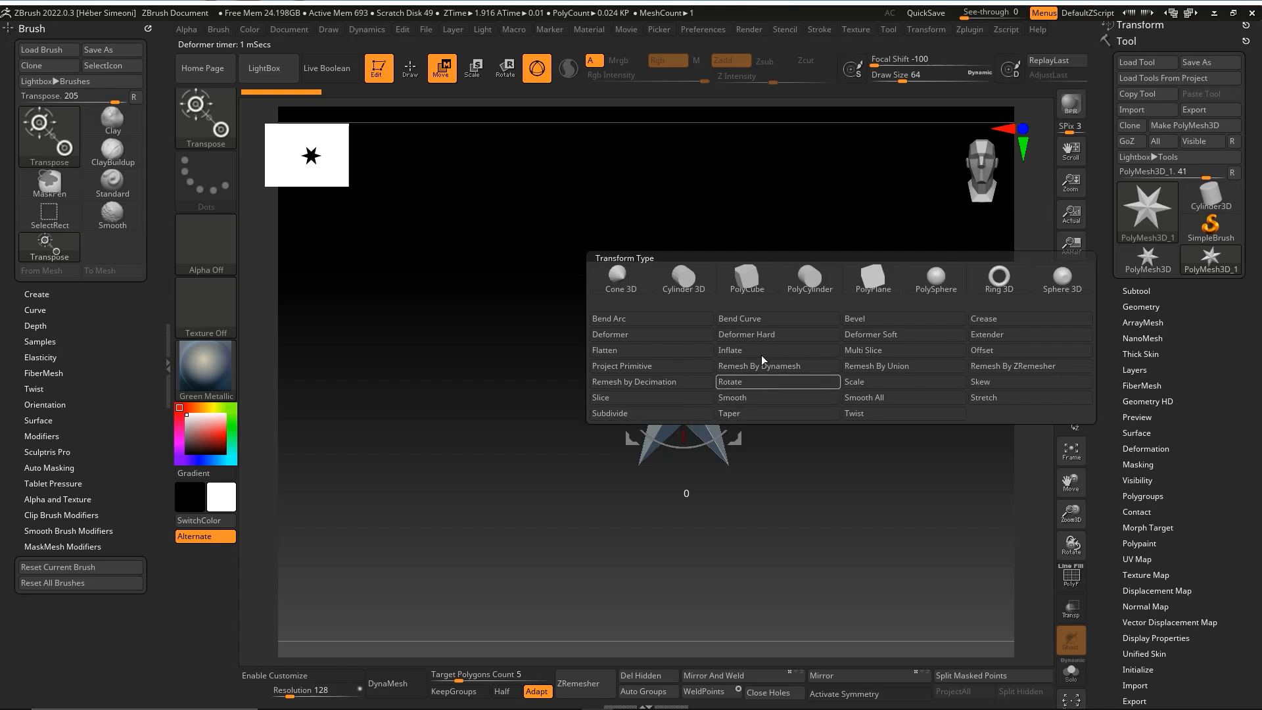
click(684, 282)
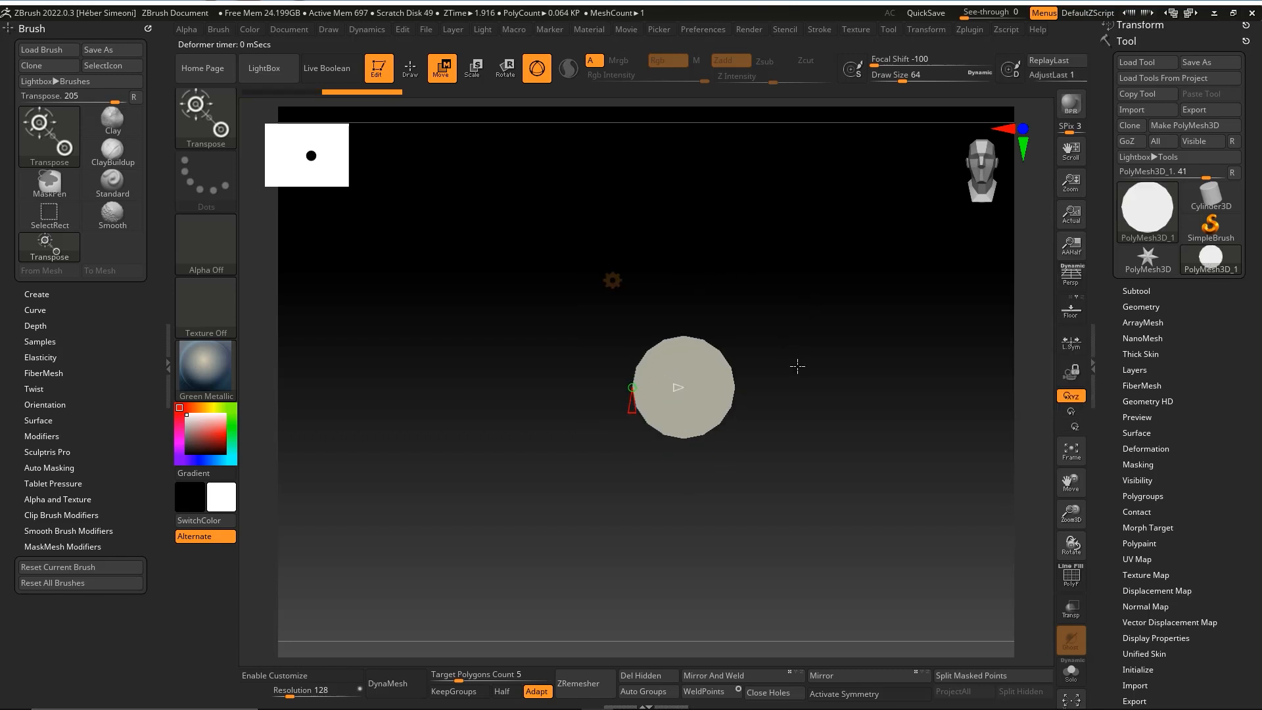
Show the polygon wireframe on the cylinder and enlarge it in an angled view.
mouse_move(837, 377)
mouse_down()
mouse_move(870, 372)
mouse_move(851, 403)
mouse_up()
key(ctrl+shift)
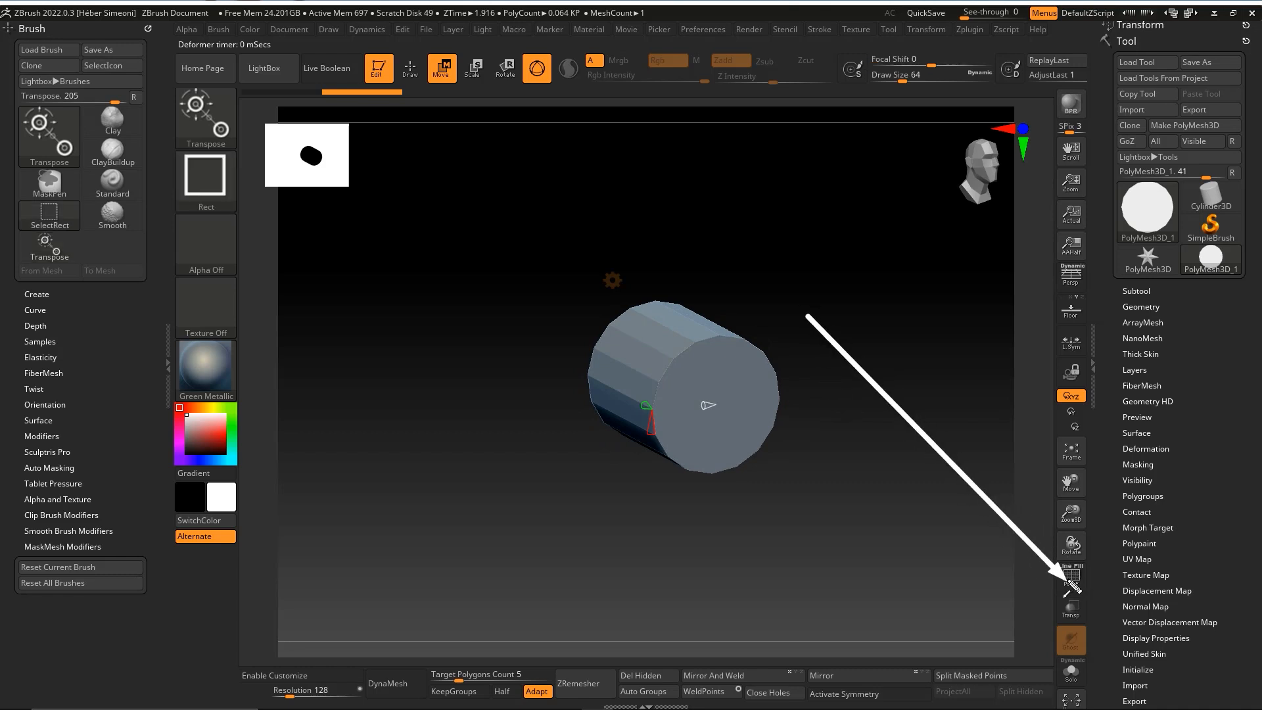
click(1071, 576)
drag(828, 403, 579, 347)
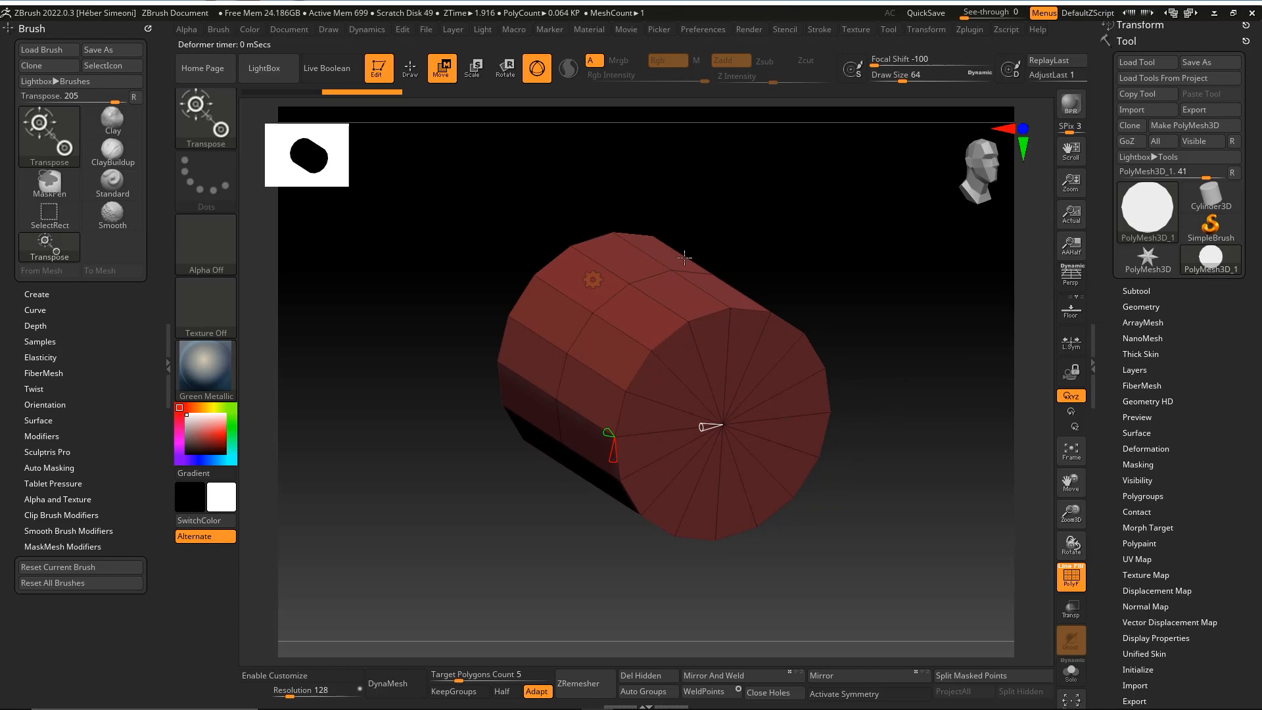
key(ctrl)
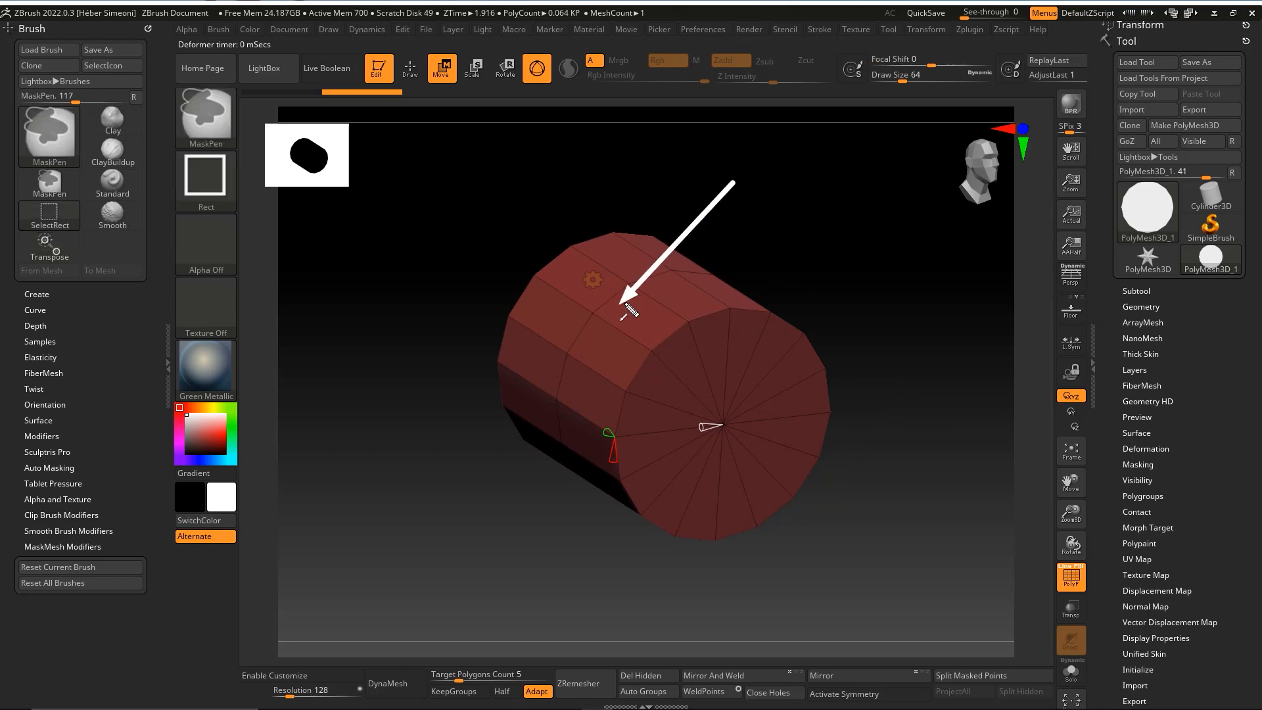
mouse_move(690, 322)
mouse_down()
mouse_move(653, 277)
mouse_move(579, 238)
mouse_up()
drag(653, 350, 533, 273)
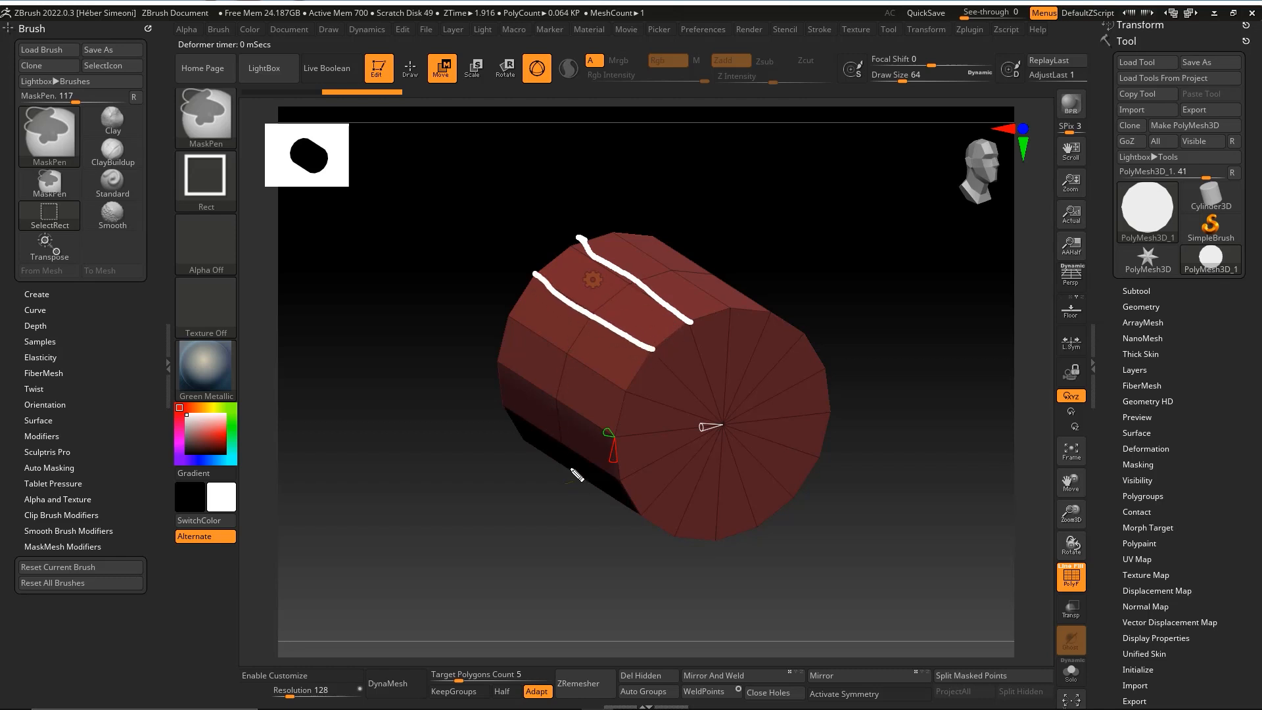
drag(582, 327, 659, 279)
key(ctrl+z)
drag(580, 324, 640, 276)
mouse_move(712, 321)
mouse_down()
mouse_move(703, 545)
mouse_move(721, 319)
mouse_move(720, 419)
mouse_up()
drag(639, 387, 714, 408)
drag(611, 447, 718, 424)
drag(641, 491, 722, 430)
drag(694, 546, 730, 435)
drag(788, 506, 711, 439)
drag(816, 444, 731, 420)
drag(792, 322, 725, 409)
key(ctrl+z)
key(ctrl+z)
key(ctrl+z)
key(ctrl+z)
key(ctrl+z)
key(ctrl+z)
key(ctrl+z)
key(ctrl+z)
key(ctrl+z)
key(ctrl+z)
key(ctrl+z)
key(ctrl+z)
key(ctrl+z)
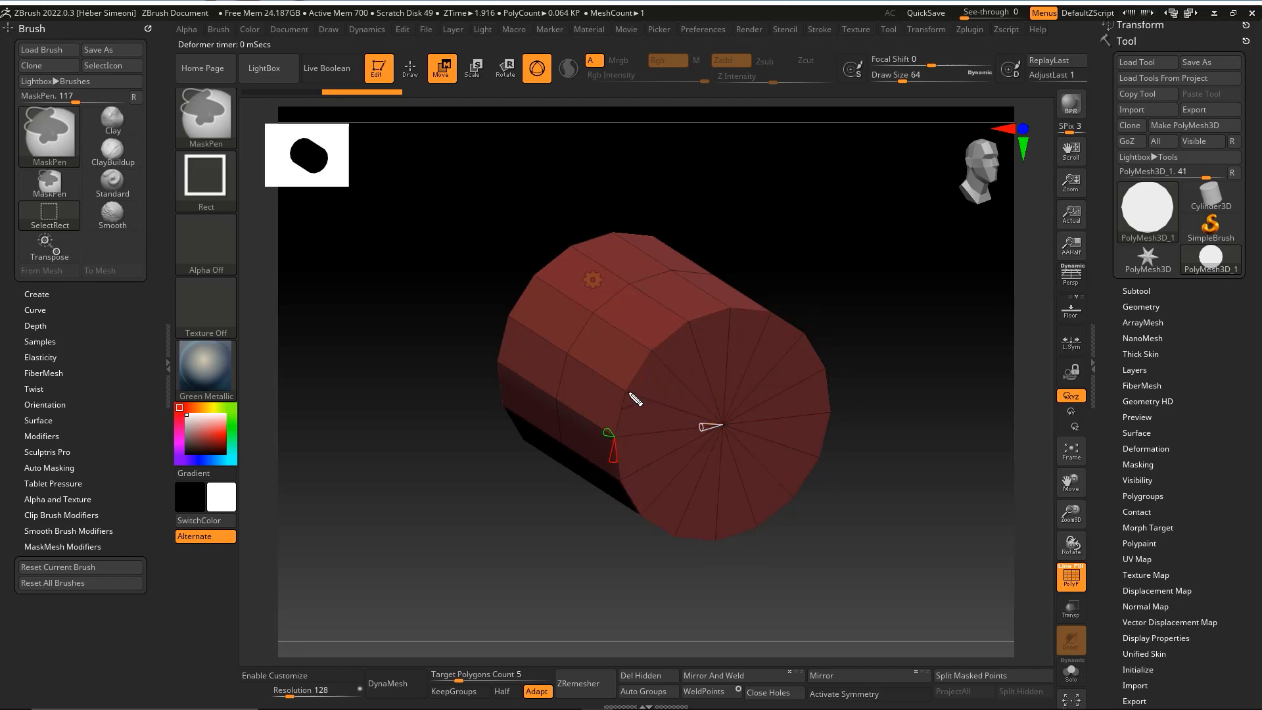
key(ctrl+z)
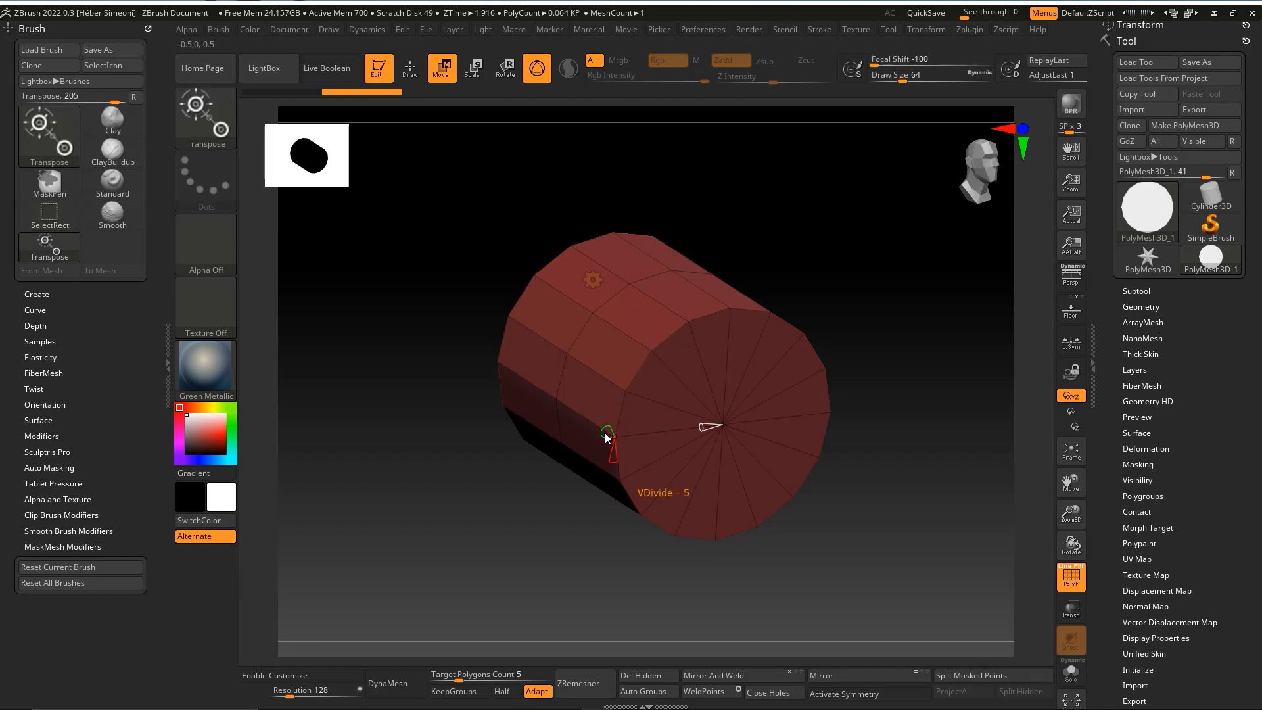
Reduce the cylinder's VDivide until the middle edge loop is gone and raise its HDivide for a rounder outline.
mouse_move(604, 434)
mouse_down()
mouse_move(581, 422)
mouse_move(618, 448)
mouse_up()
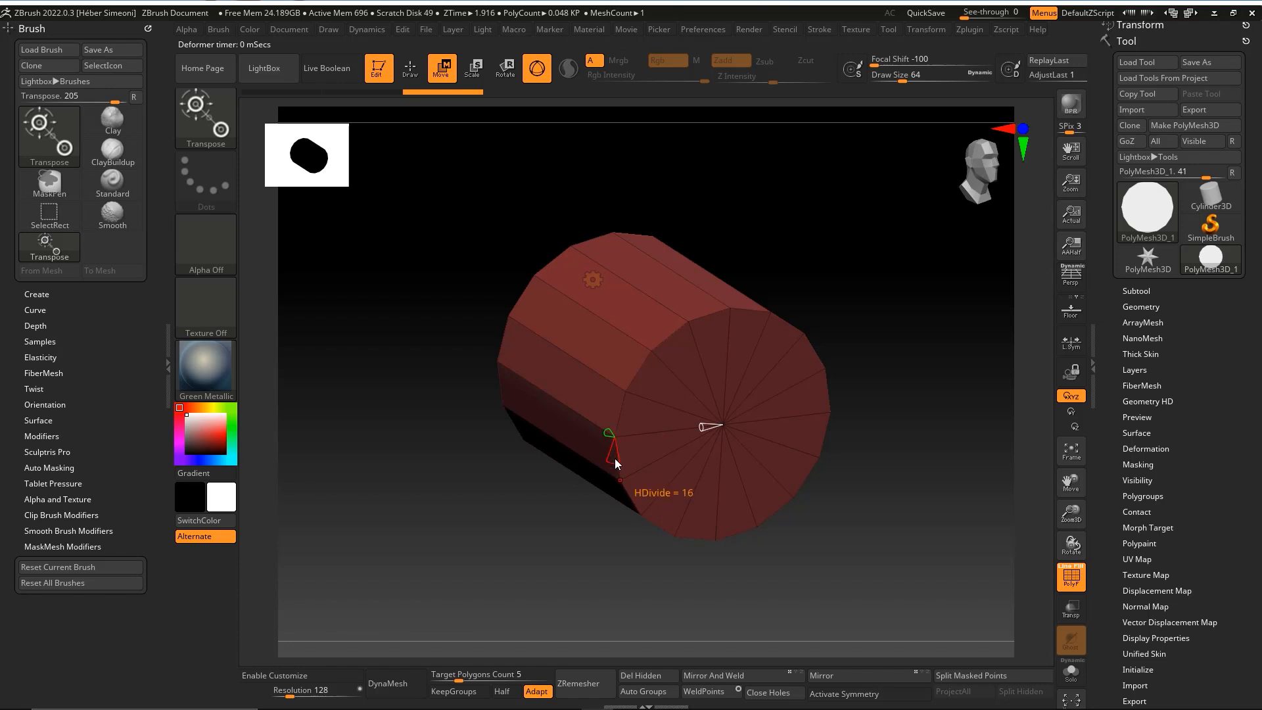
mouse_move(615, 464)
mouse_down()
mouse_move(620, 505)
mouse_move(616, 447)
mouse_move(625, 480)
mouse_up()
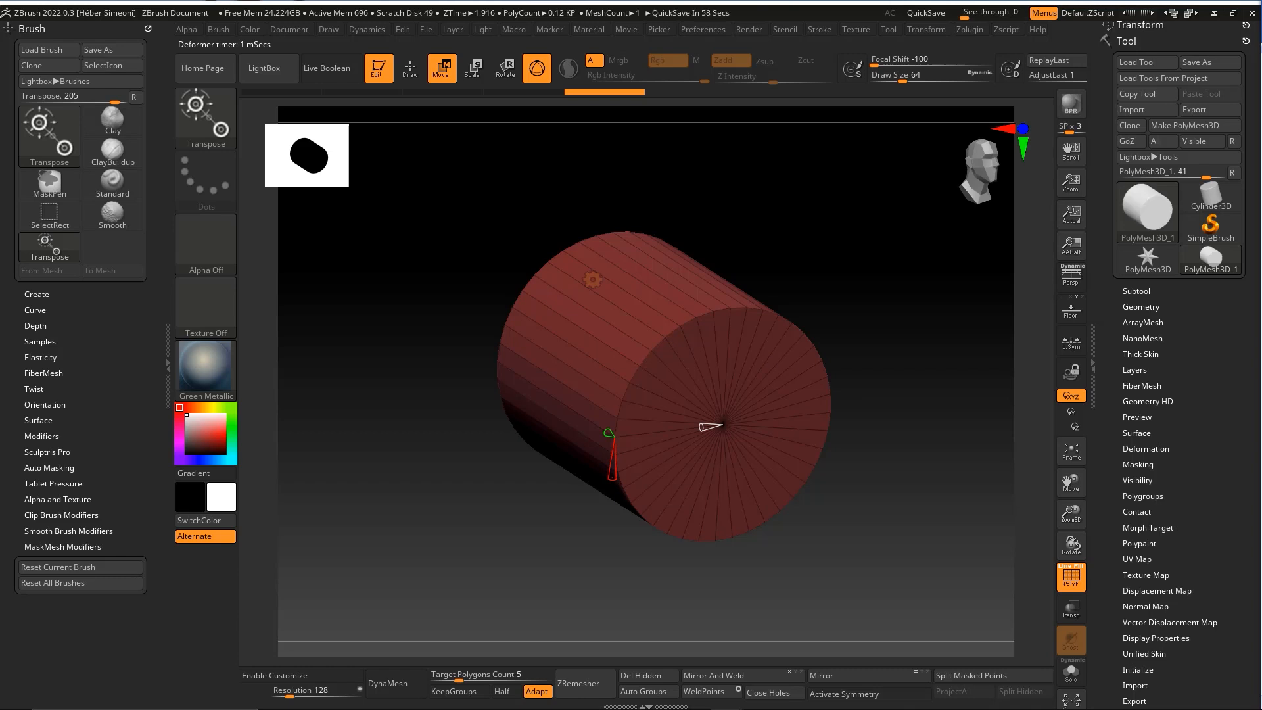
Rotate the cylinder about 90 degrees in a side view so that it stands upright.
mouse_move(909, 408)
mouse_down()
mouse_move(965, 401)
mouse_move(890, 425)
mouse_move(876, 397)
mouse_move(847, 396)
mouse_move(879, 387)
mouse_move(961, 175)
mouse_move(717, 340)
mouse_move(446, 94)
mouse_move(442, 71)
mouse_up()
key(Escape)
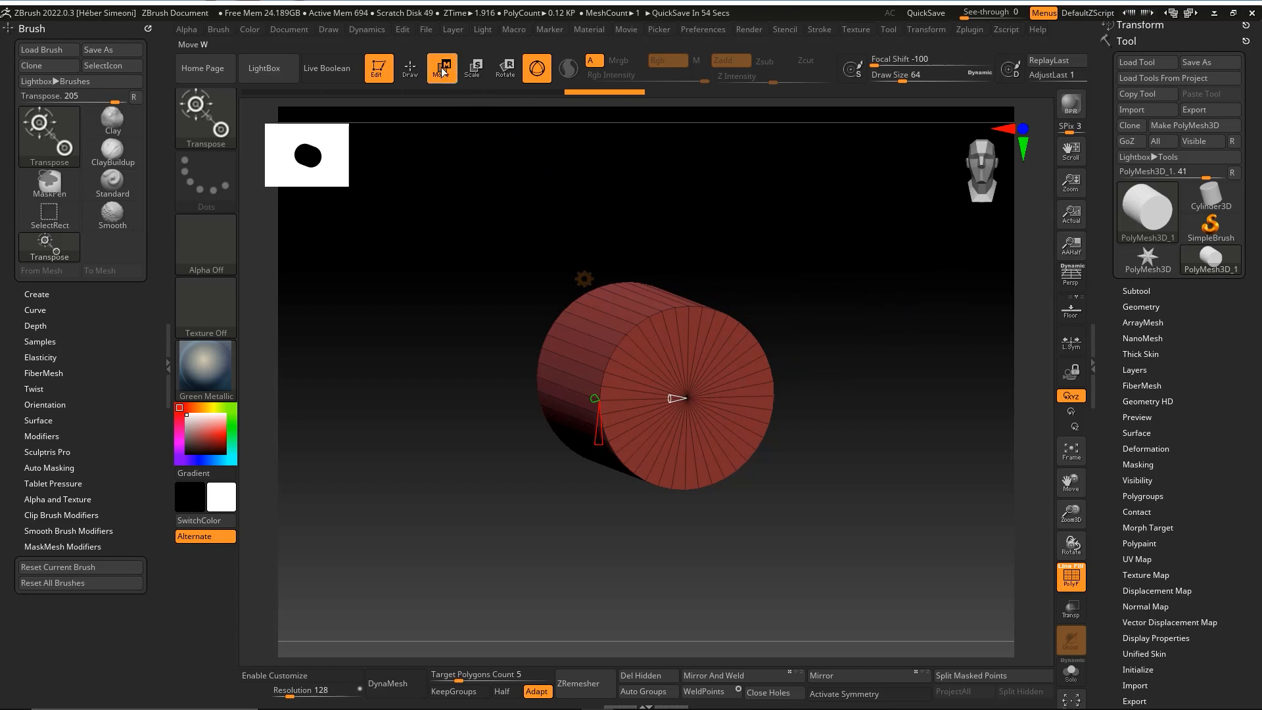
click(442, 74)
shift+drag(797, 290, 923, 368)
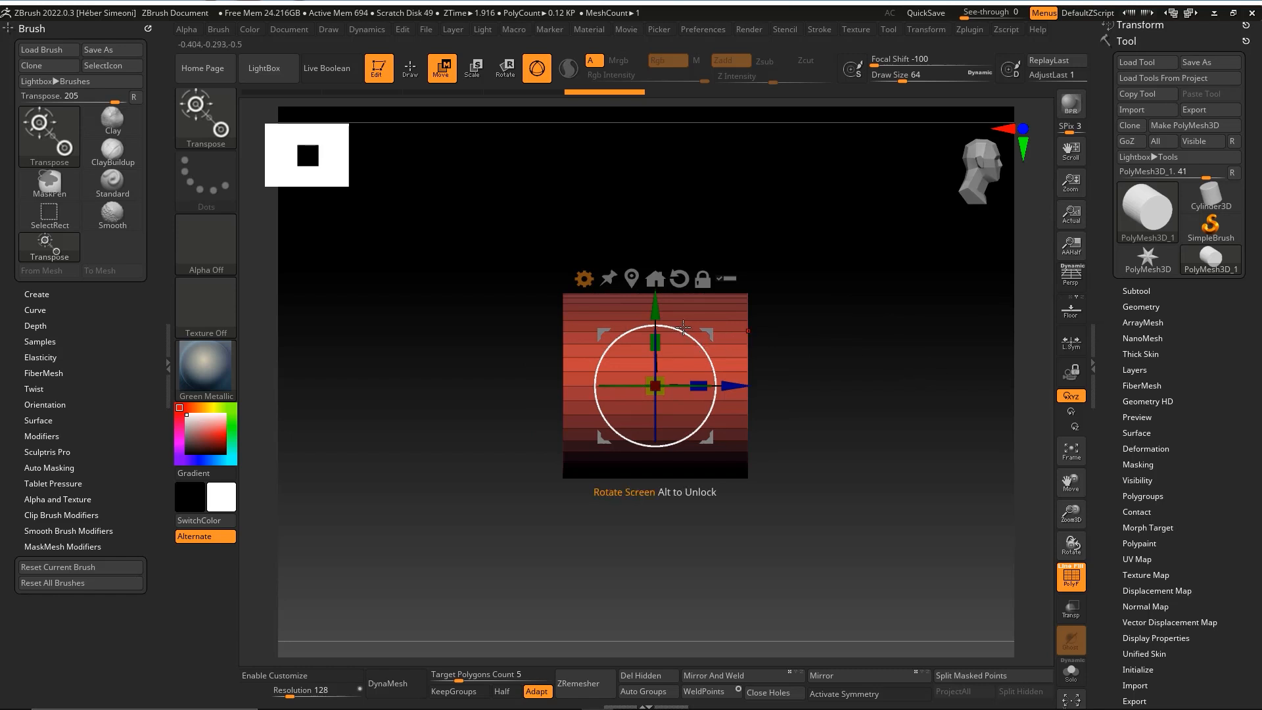
drag(684, 332, 504, 296)
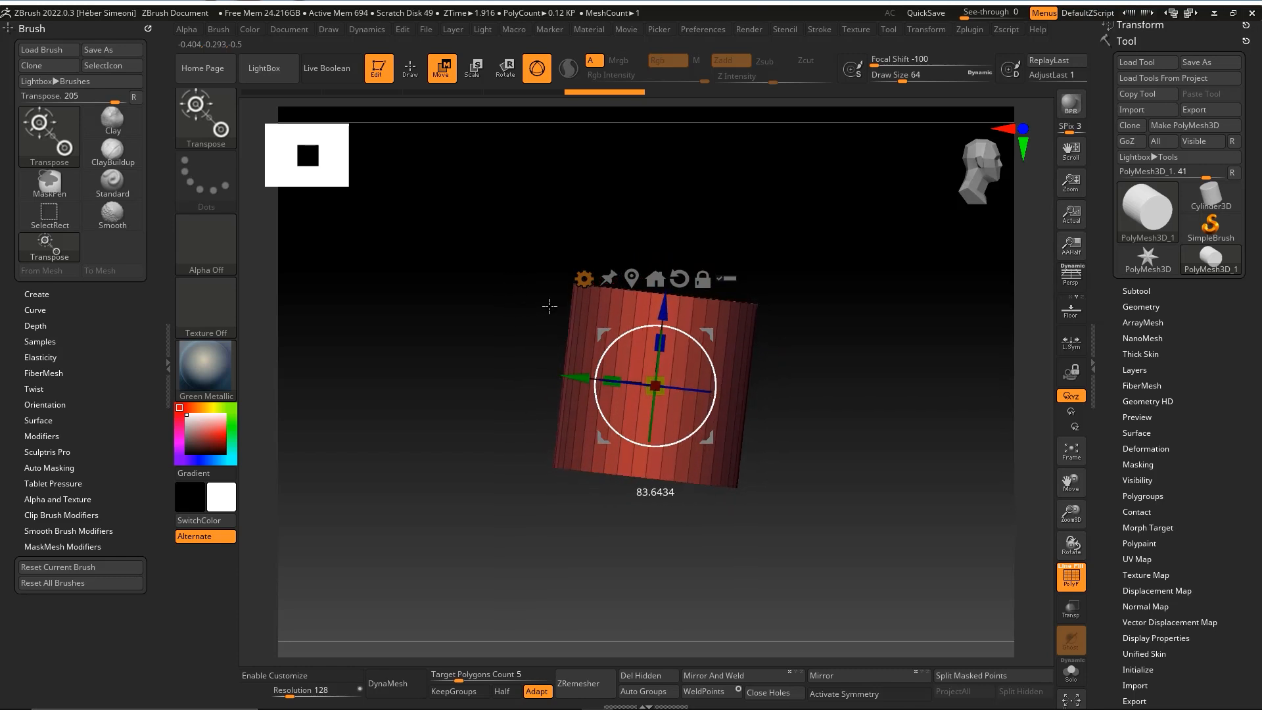
drag(715, 434, 537, 312)
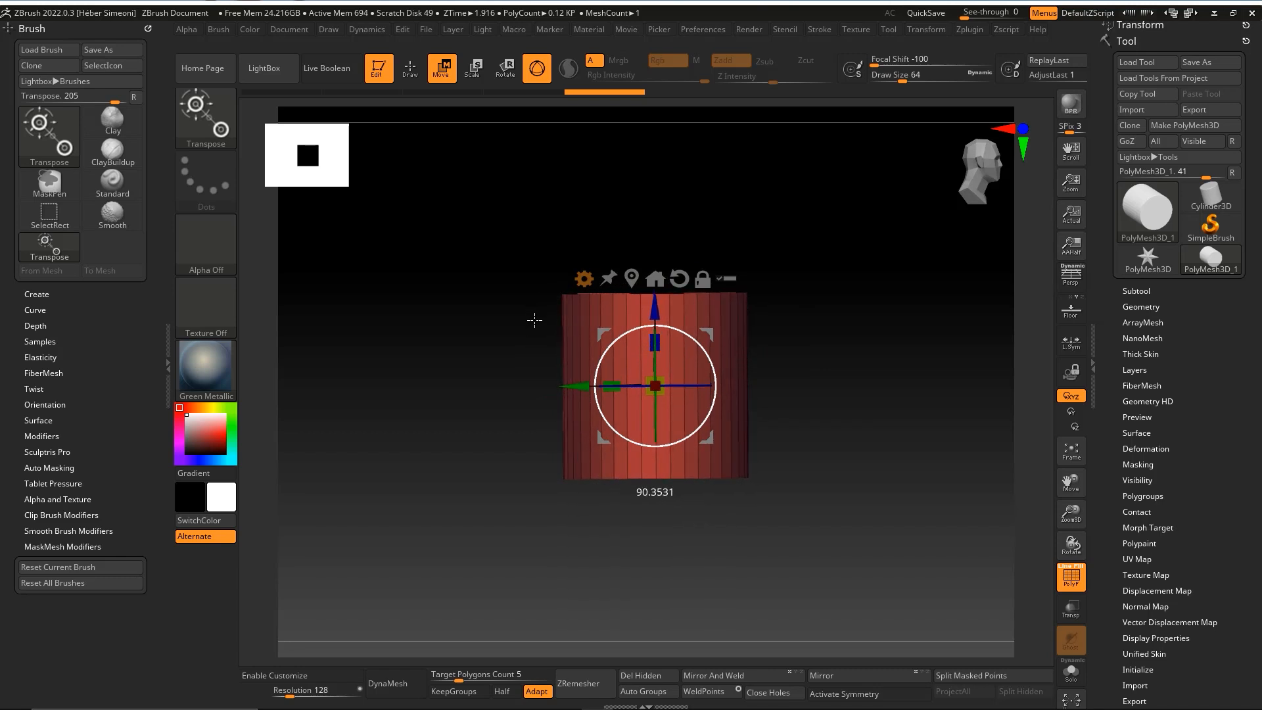
mouse_move(530, 318)
mouse_down()
mouse_move(584, 270)
mouse_move(513, 321)
mouse_move(543, 291)
mouse_move(519, 309)
mouse_up()
mouse_move(841, 358)
mouse_down()
mouse_move(775, 398)
mouse_move(867, 344)
mouse_move(887, 394)
mouse_up()
key(q)
mouse_move(757, 170)
mouse_down()
mouse_move(693, 312)
mouse_move(803, 139)
mouse_up()
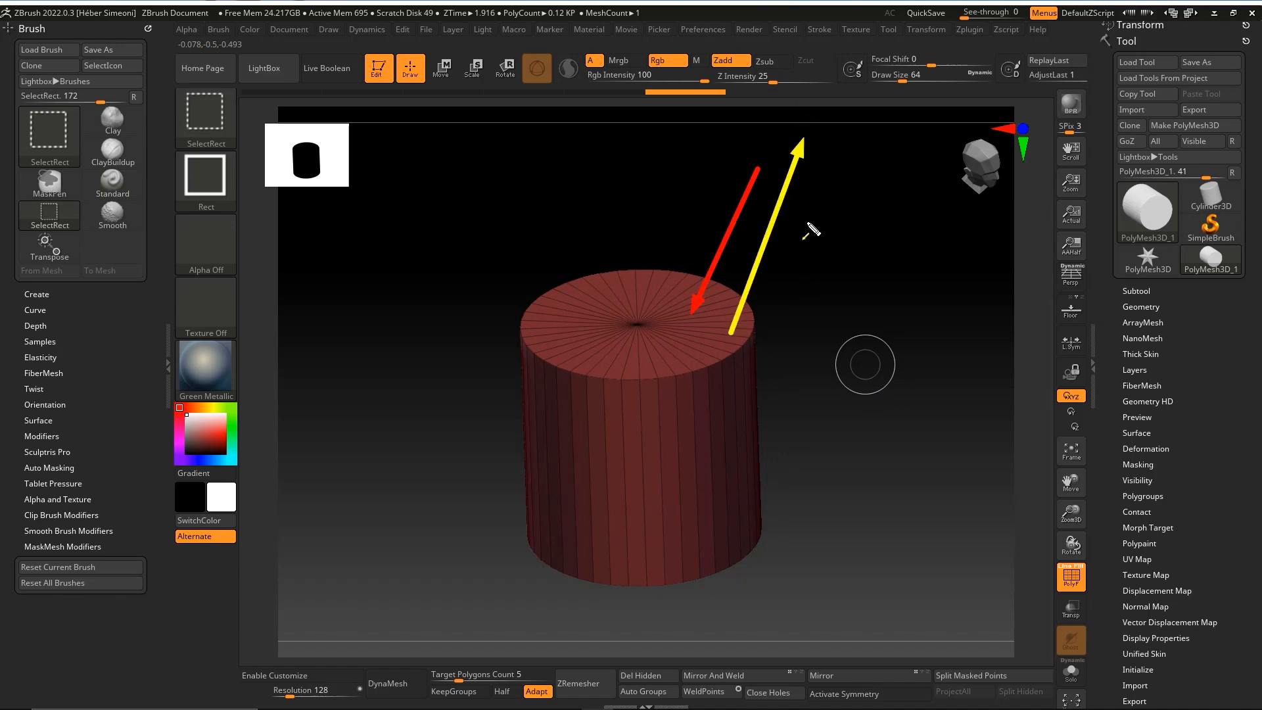
key(e)
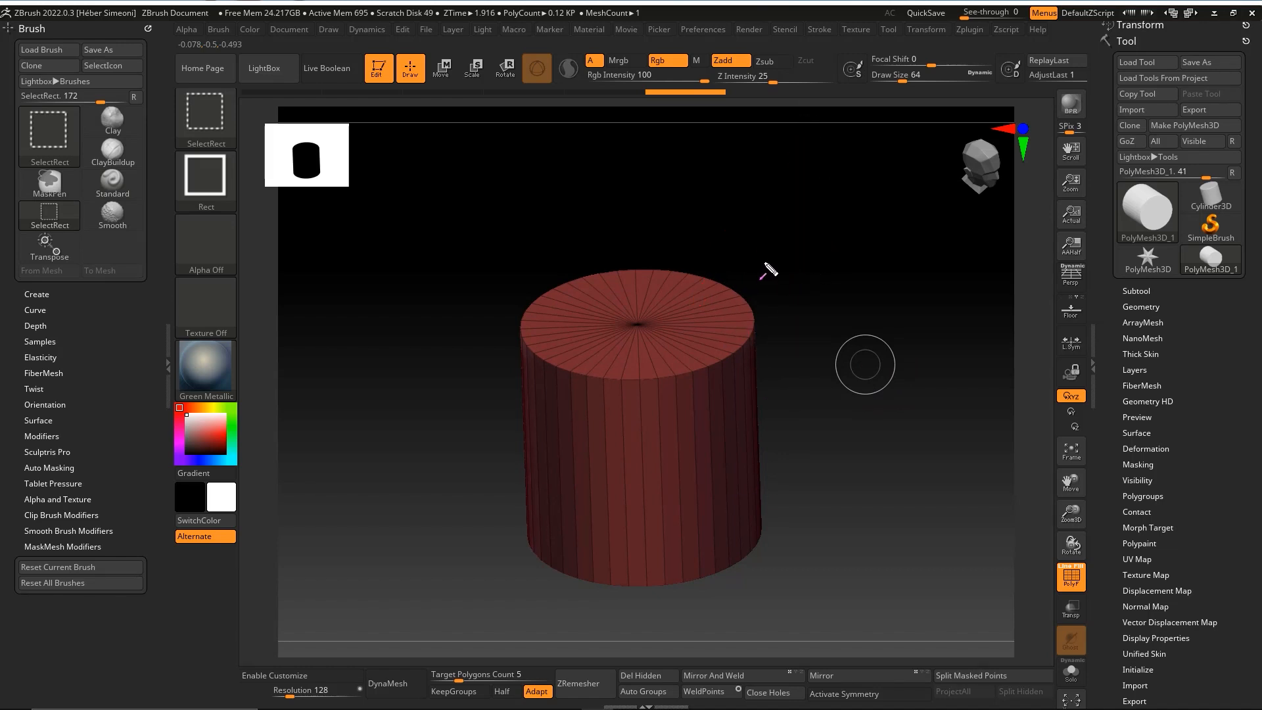
mouse_move(866, 343)
mouse_down()
mouse_move(977, 181)
mouse_move(969, 188)
mouse_up()
key(Escape)
mouse_move(853, 322)
shift+mouse_down()
mouse_move(851, 297)
mouse_move(879, 283)
shift+mouse_up()
drag(998, 239, 992, 246)
mouse_move(892, 359)
ctrl+shift+mouse_down()
mouse_move(980, 173)
mouse_move(974, 116)
ctrl+shift+mouse_up()
ctrl+shift+drag(707, 448, 705, 297)
drag(808, 313, 833, 270)
key(ctrl+shift)
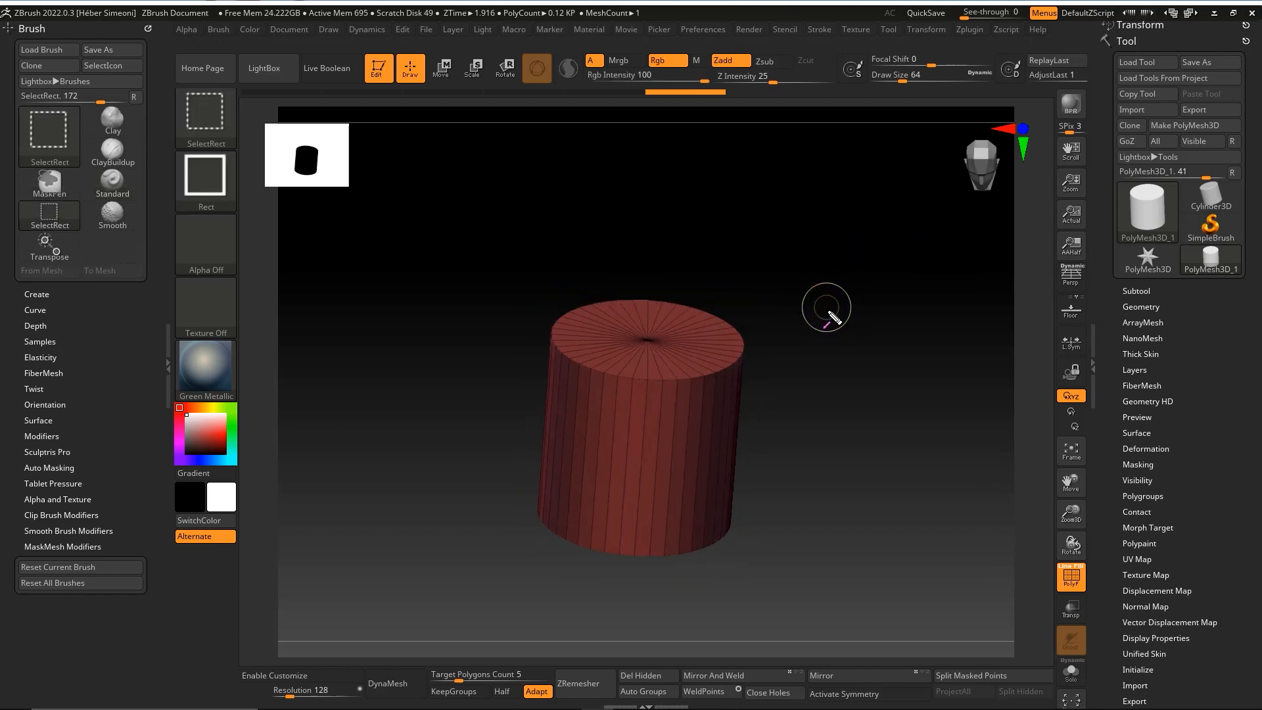
mouse_move(560, 344)
ctrl+shift+mouse_down()
mouse_move(755, 357)
mouse_move(582, 358)
mouse_move(757, 418)
mouse_move(791, 373)
mouse_move(948, 413)
mouse_move(836, 366)
ctrl+shift+mouse_up()
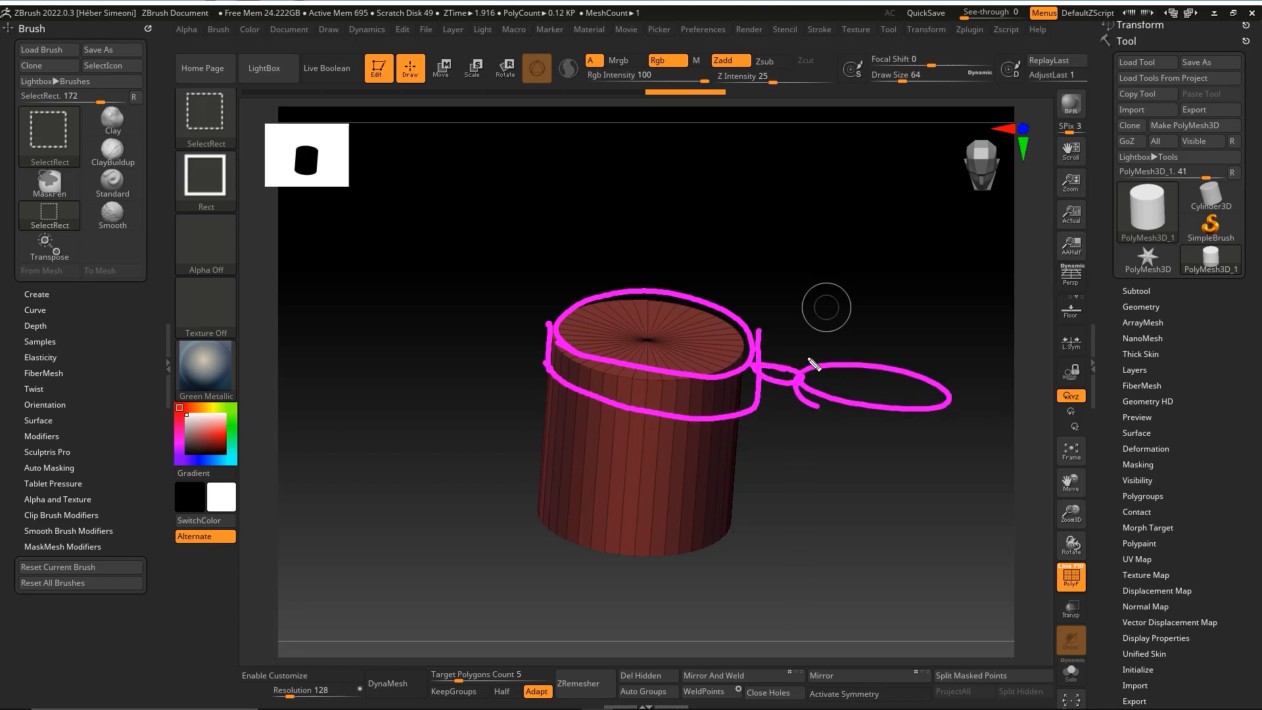
mouse_move(599, 326)
mouse_down()
mouse_move(647, 351)
mouse_move(678, 310)
mouse_move(632, 332)
mouse_up()
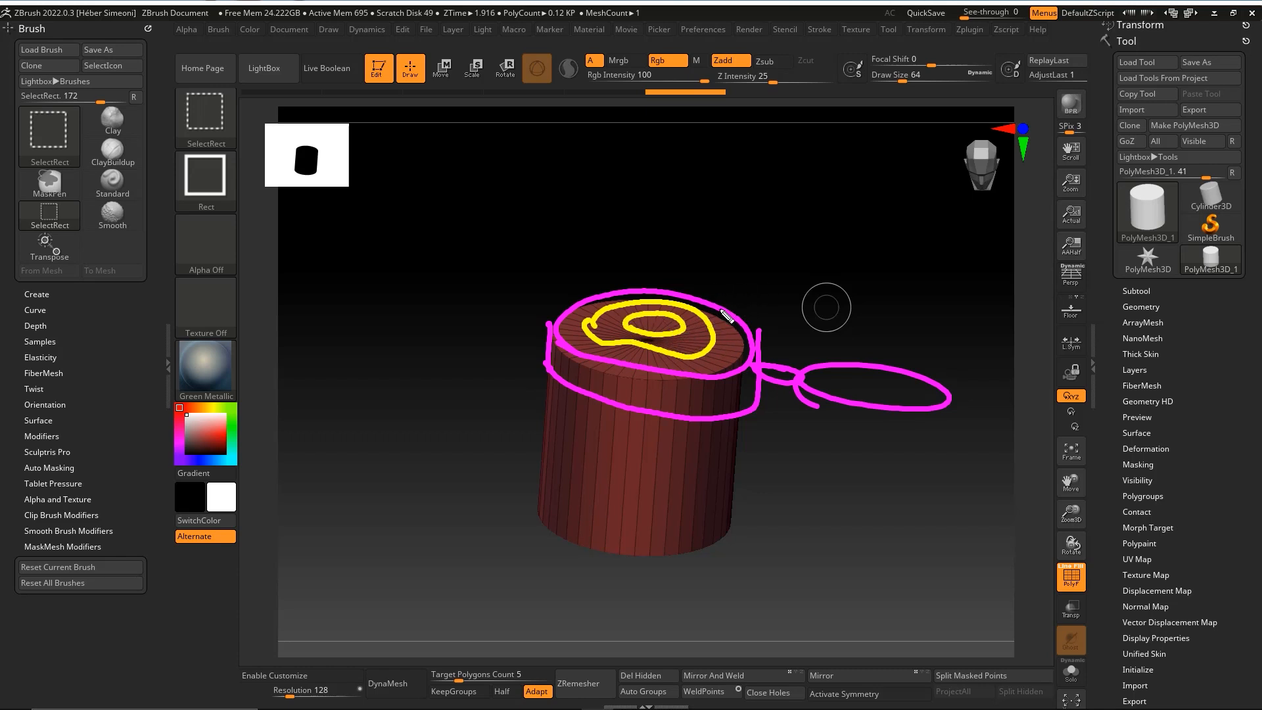
key(Escape)
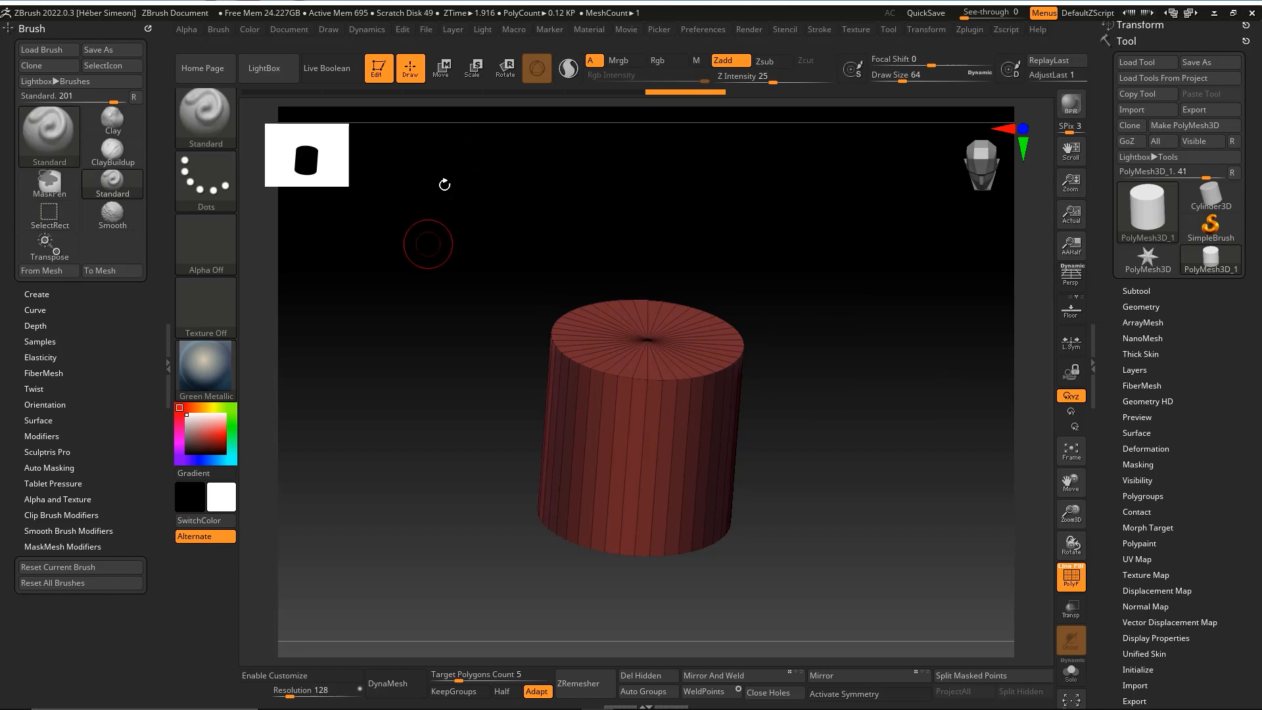
Flatten the upright cylinder along its height into a thin disc and return to Draw mode.
click(440, 69)
drag(815, 249, 890, 365)
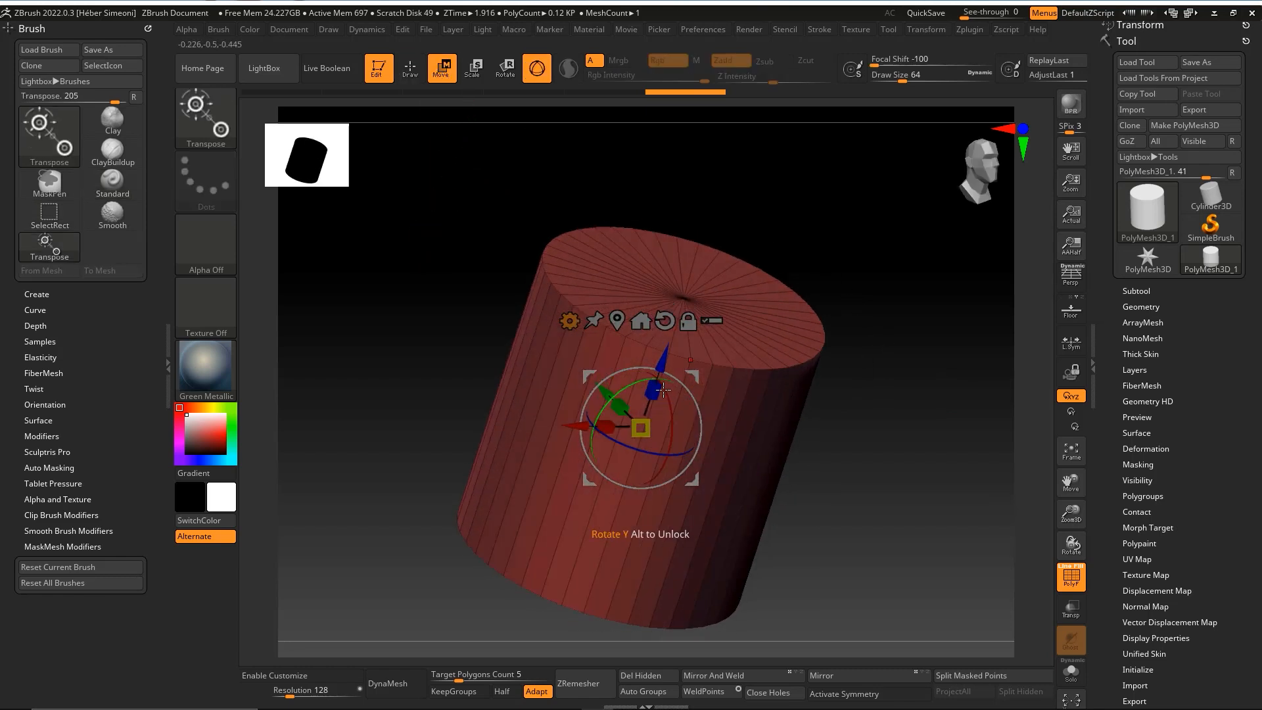
mouse_move(666, 392)
mouse_down()
mouse_move(669, 408)
mouse_move(756, 263)
mouse_move(657, 421)
mouse_move(848, 124)
mouse_move(582, 555)
mouse_up()
drag(847, 424, 891, 439)
key(q)
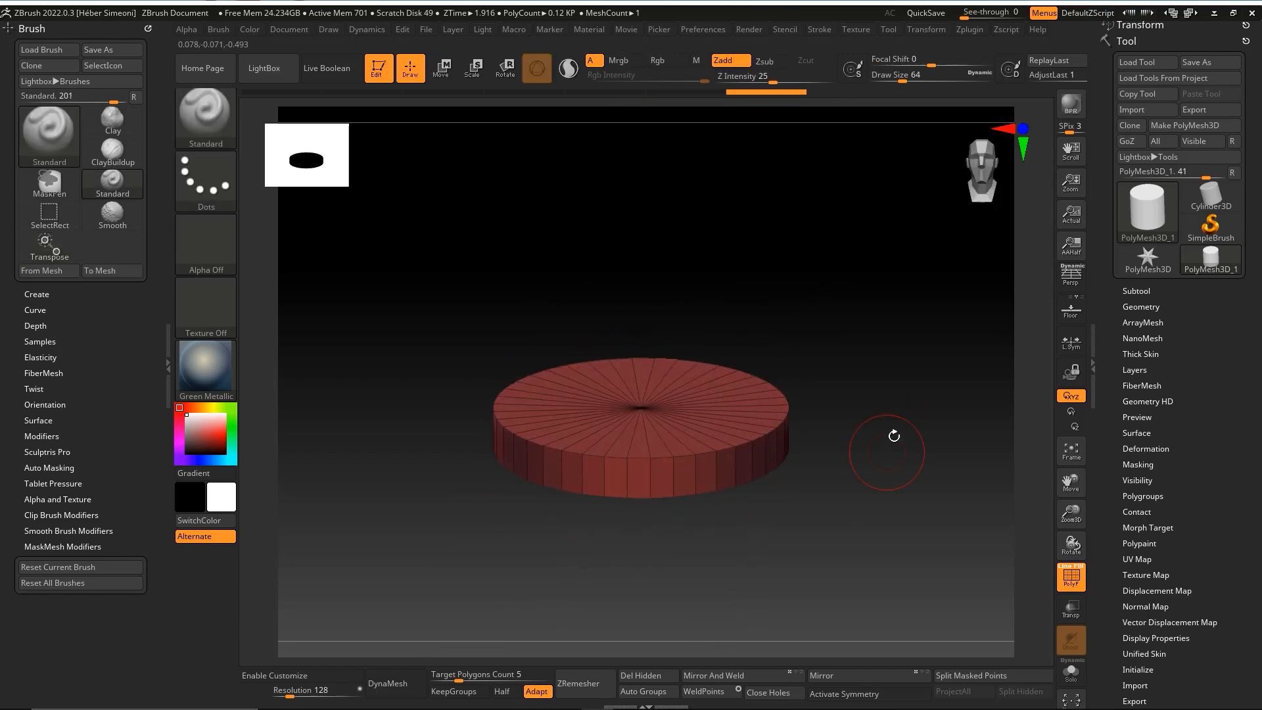
scroll(892, 439, up, 3)
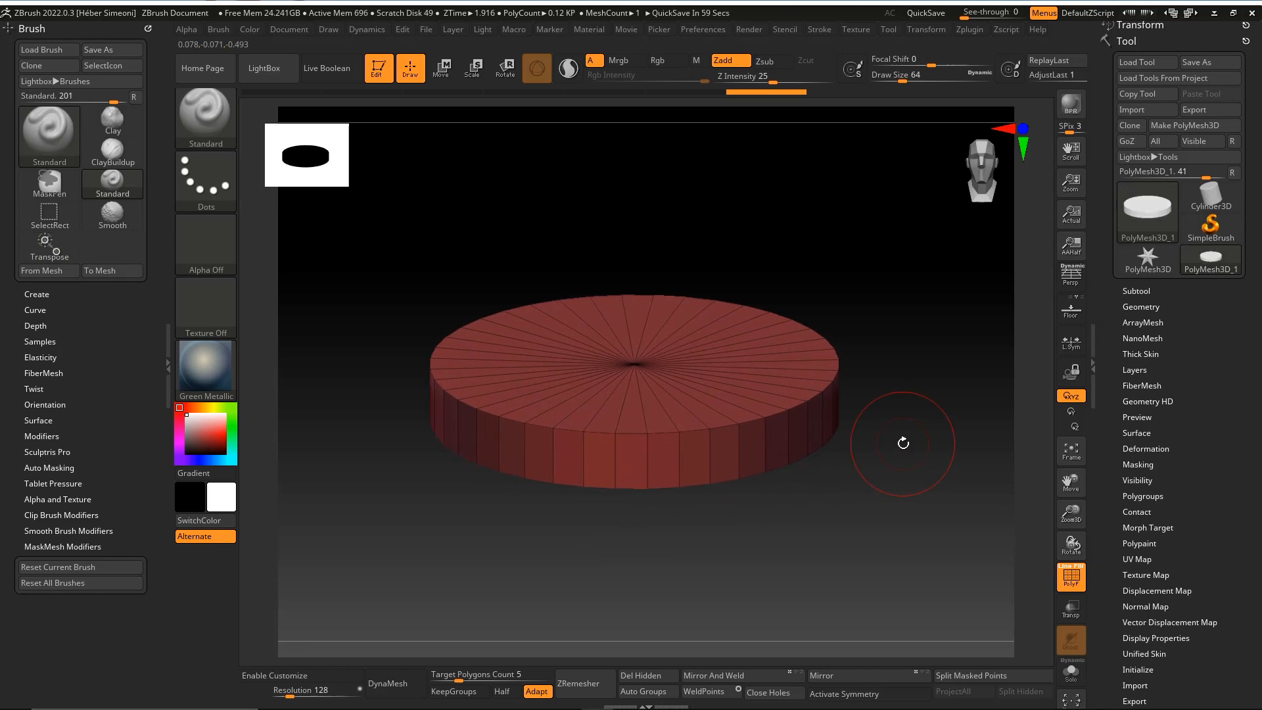
mouse_move(937, 194)
mouse_down()
mouse_move(904, 299)
mouse_move(853, 245)
mouse_move(842, 275)
mouse_move(913, 299)
mouse_up()
key(ctrl+shift)
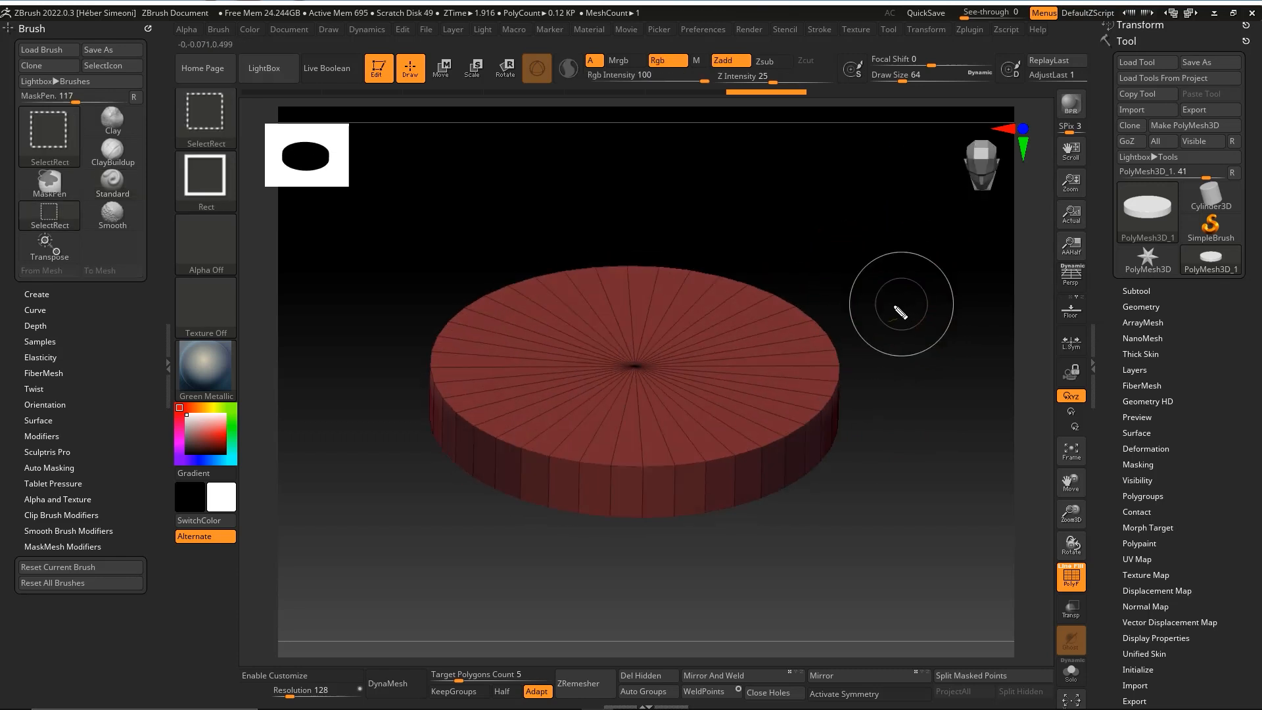
mouse_move(507, 304)
ctrl+shift+mouse_down()
mouse_move(776, 293)
mouse_move(802, 395)
mouse_move(631, 444)
mouse_move(494, 383)
mouse_move(490, 317)
mouse_move(539, 336)
ctrl+shift+mouse_up()
drag(585, 283, 583, 337)
drag(639, 299, 638, 341)
drag(672, 304, 674, 335)
mouse_move(709, 309)
mouse_down()
mouse_move(703, 336)
mouse_move(731, 350)
mouse_up()
mouse_move(491, 348)
mouse_down()
mouse_move(638, 338)
mouse_move(788, 393)
mouse_up()
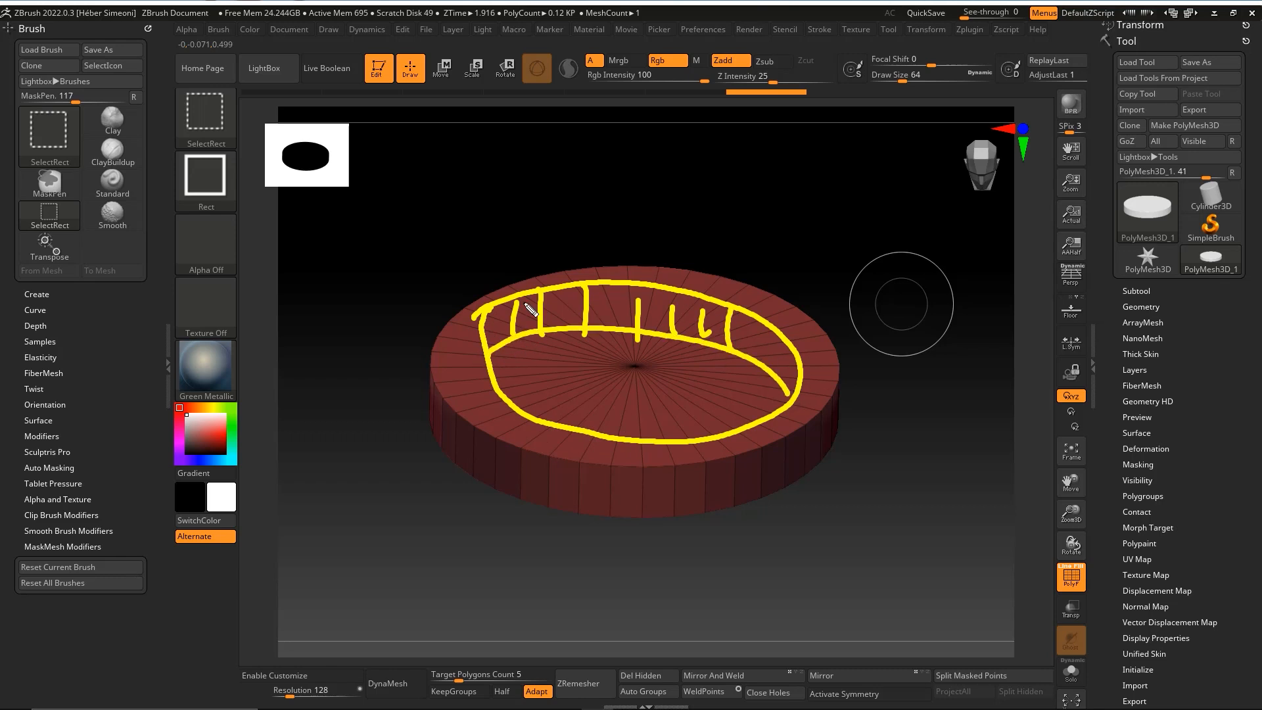
key(Escape)
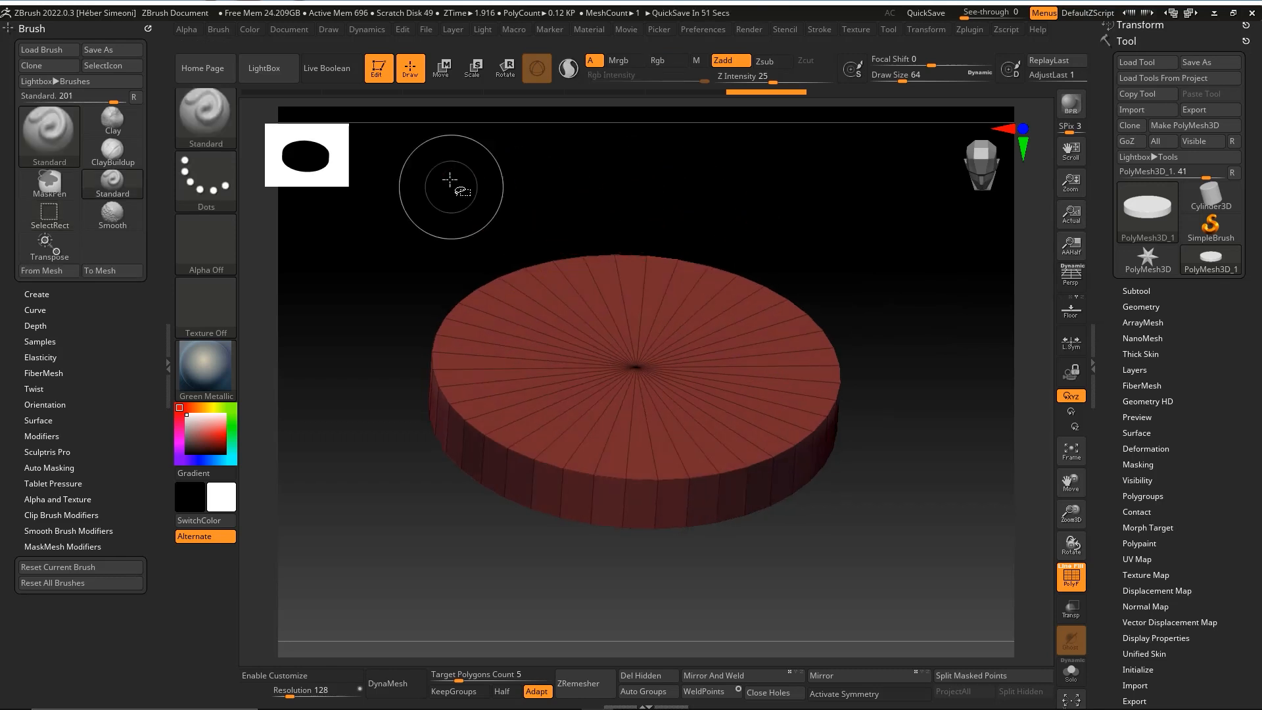
mouse_move(366, 378)
ctrl+shift+mouse_down()
mouse_move(457, 58)
mouse_move(523, 88)
ctrl+shift+mouse_up()
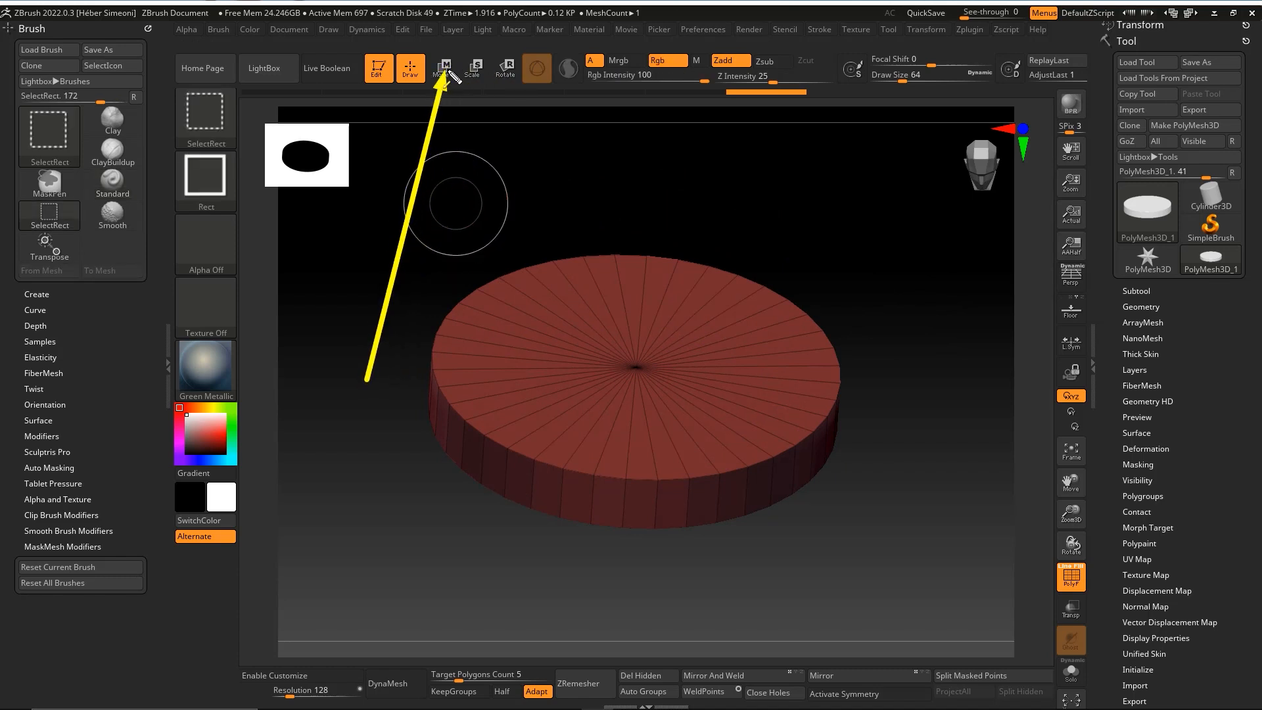
key(Escape)
click(506, 68)
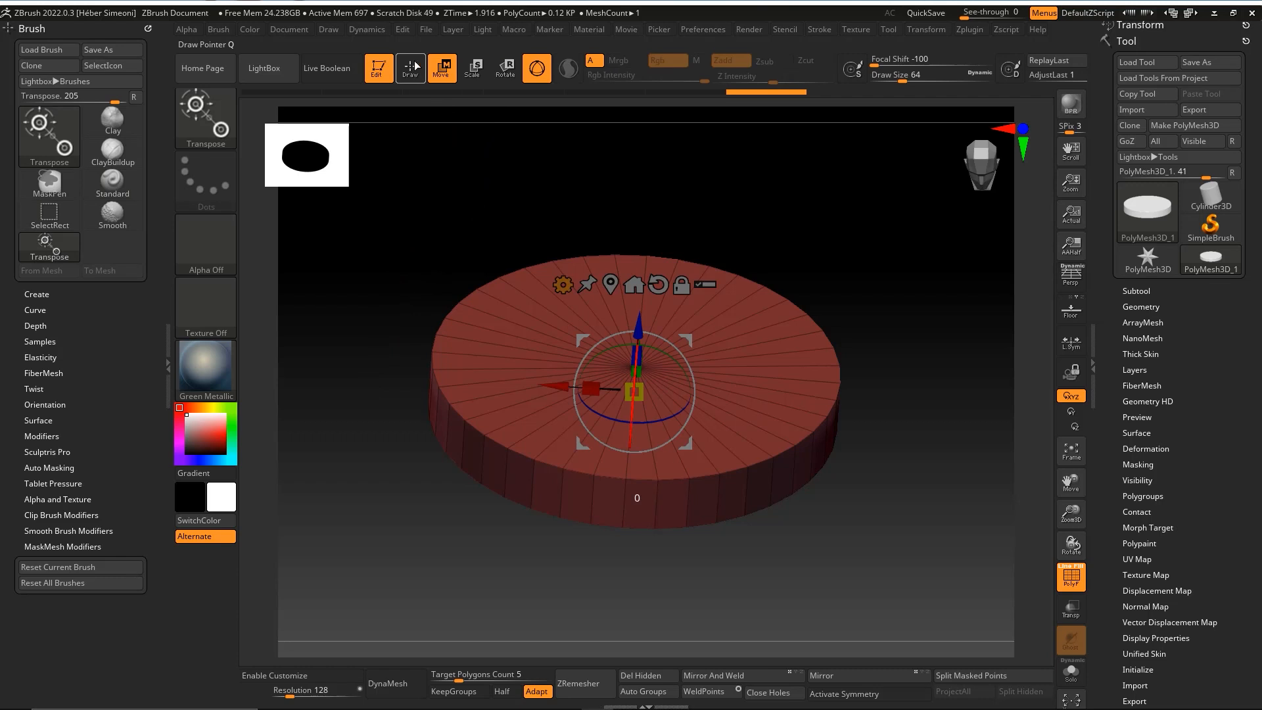
click(400, 72)
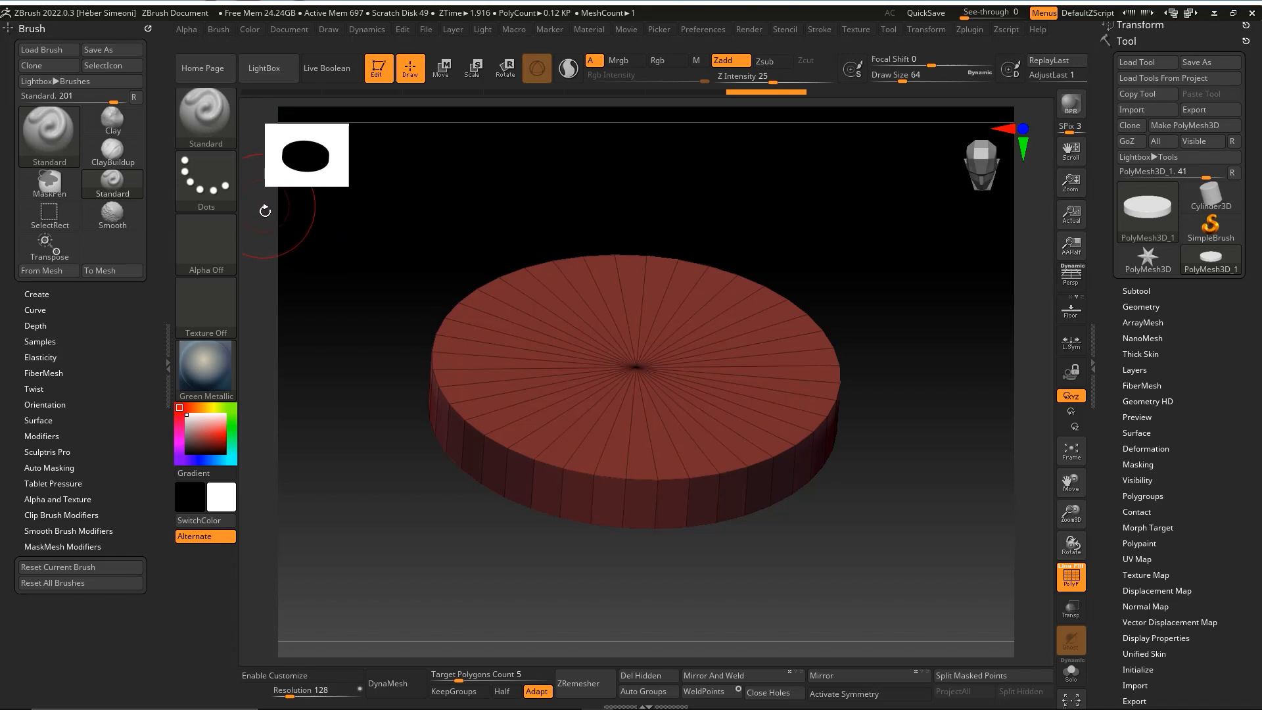
Select the ZModeler brush and reduce its draw size to about 39.
click(216, 118)
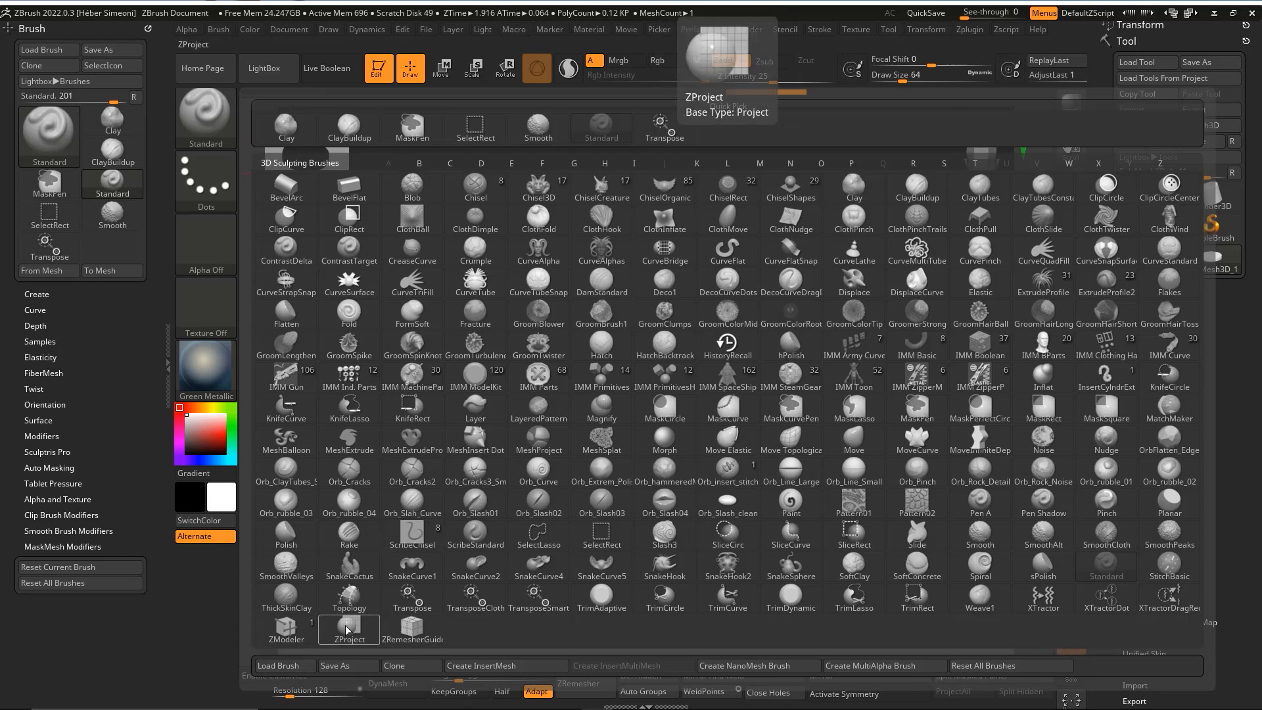
click(286, 629)
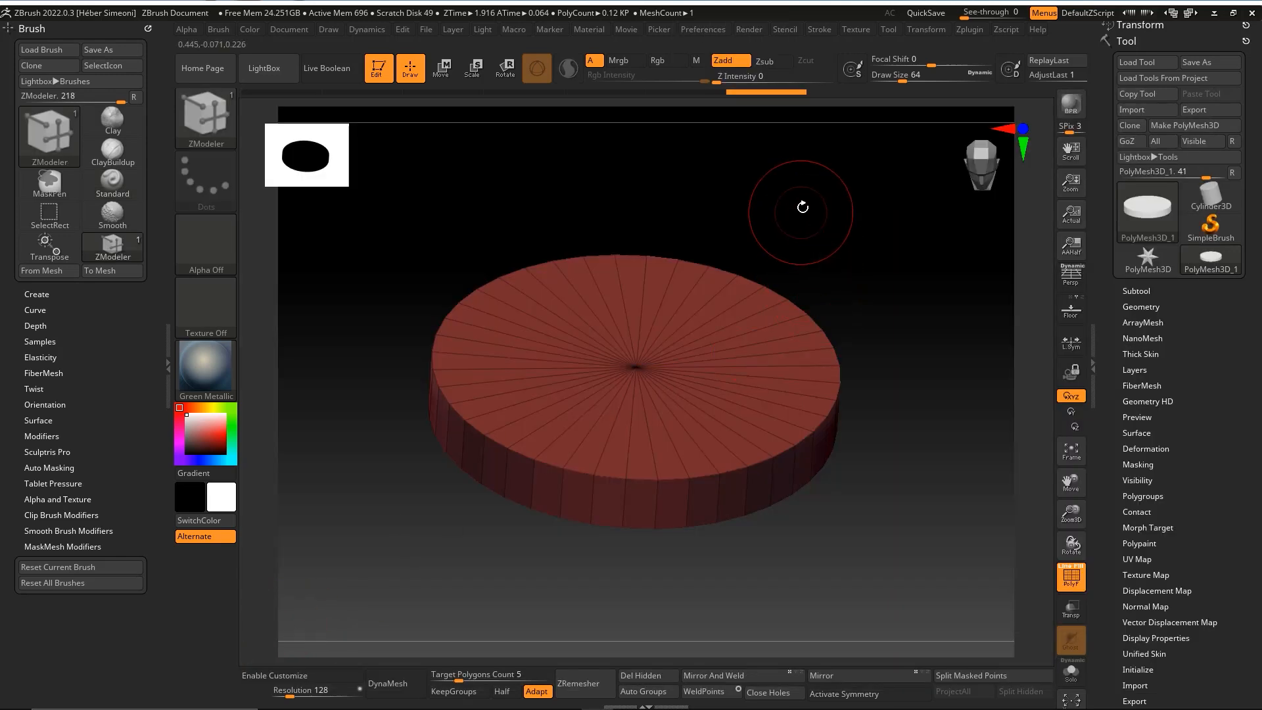
key(space)
drag(762, 203, 751, 203)
Insert a single edge loop around the disc's top face, close to its outer edge.
ctrl+right_drag(766, 214, 787, 224)
key(ctrl+shift+3)
mouse_move(819, 161)
mouse_down()
mouse_move(712, 254)
mouse_move(718, 243)
mouse_move(655, 349)
mouse_up()
click(700, 260)
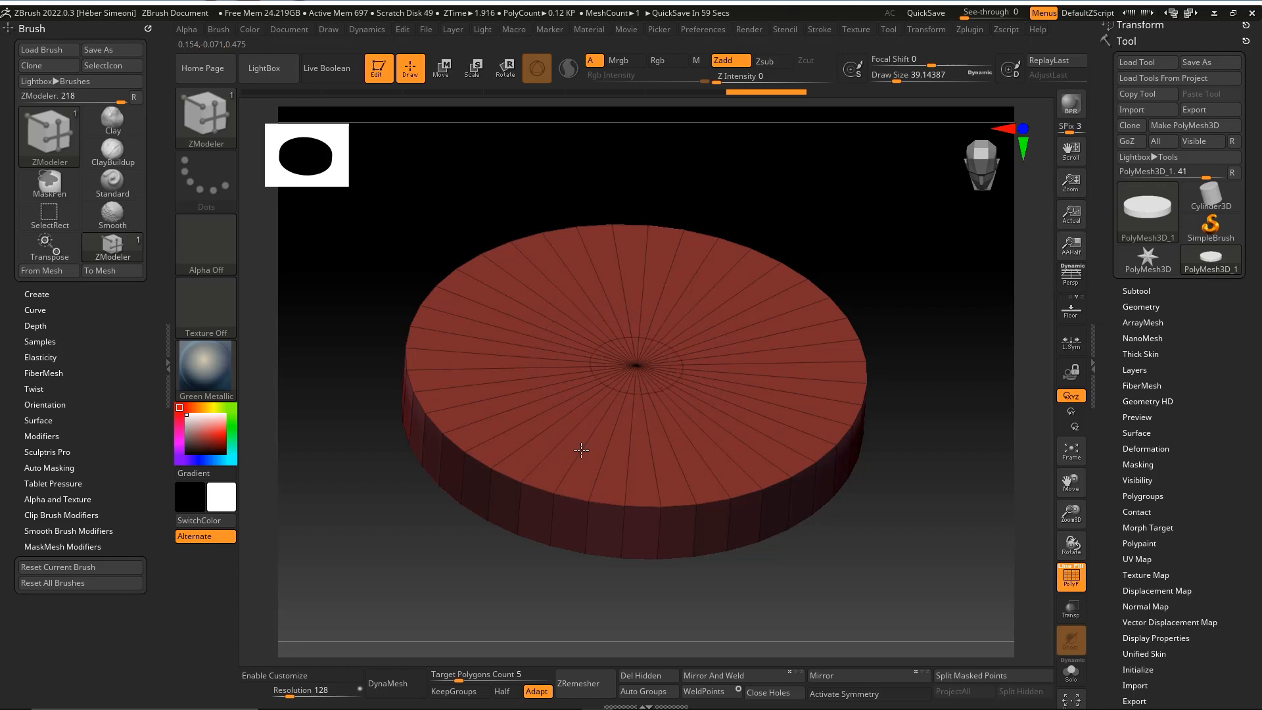
drag(745, 263, 762, 255)
key(ctrl+shift)
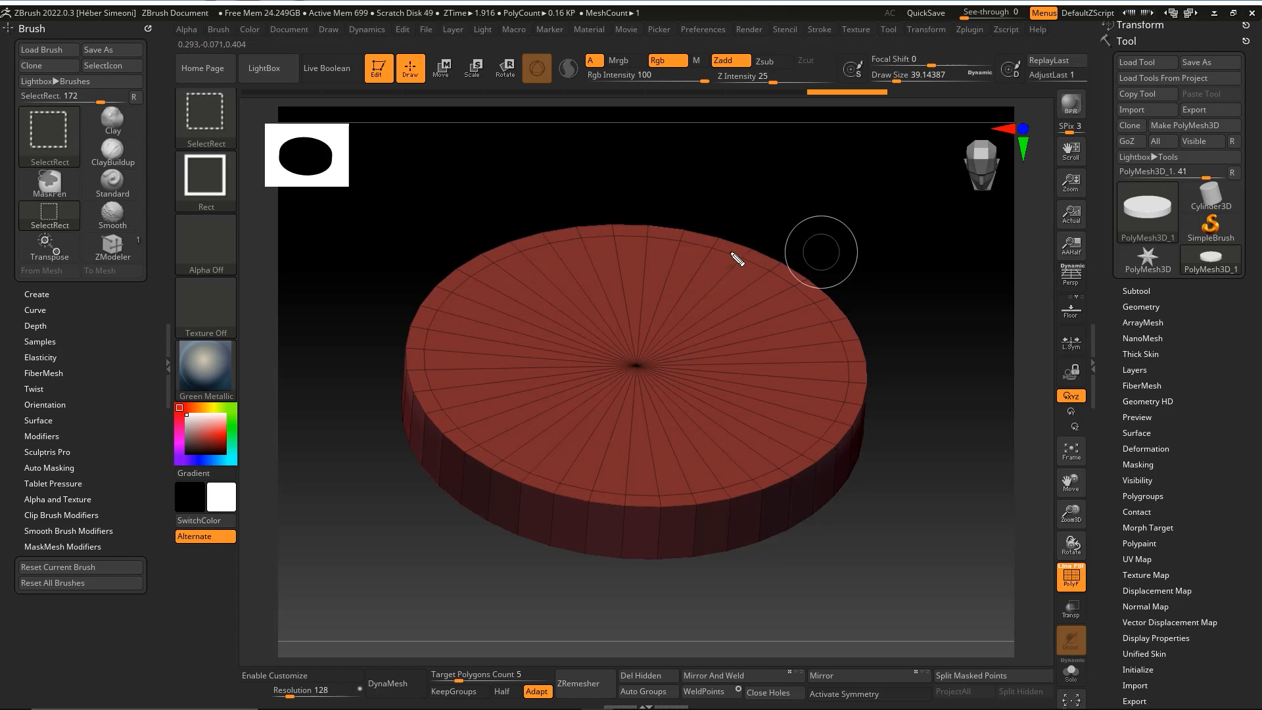
drag(750, 248, 783, 264)
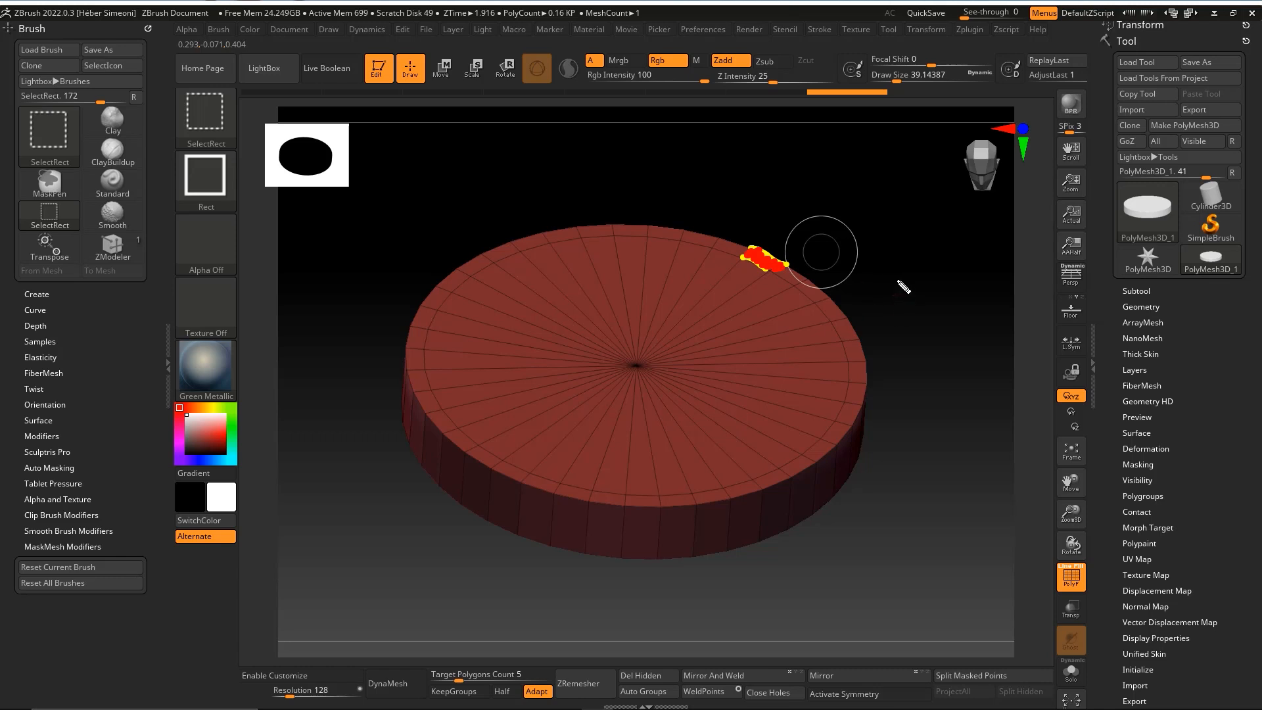
drag(881, 254, 878, 231)
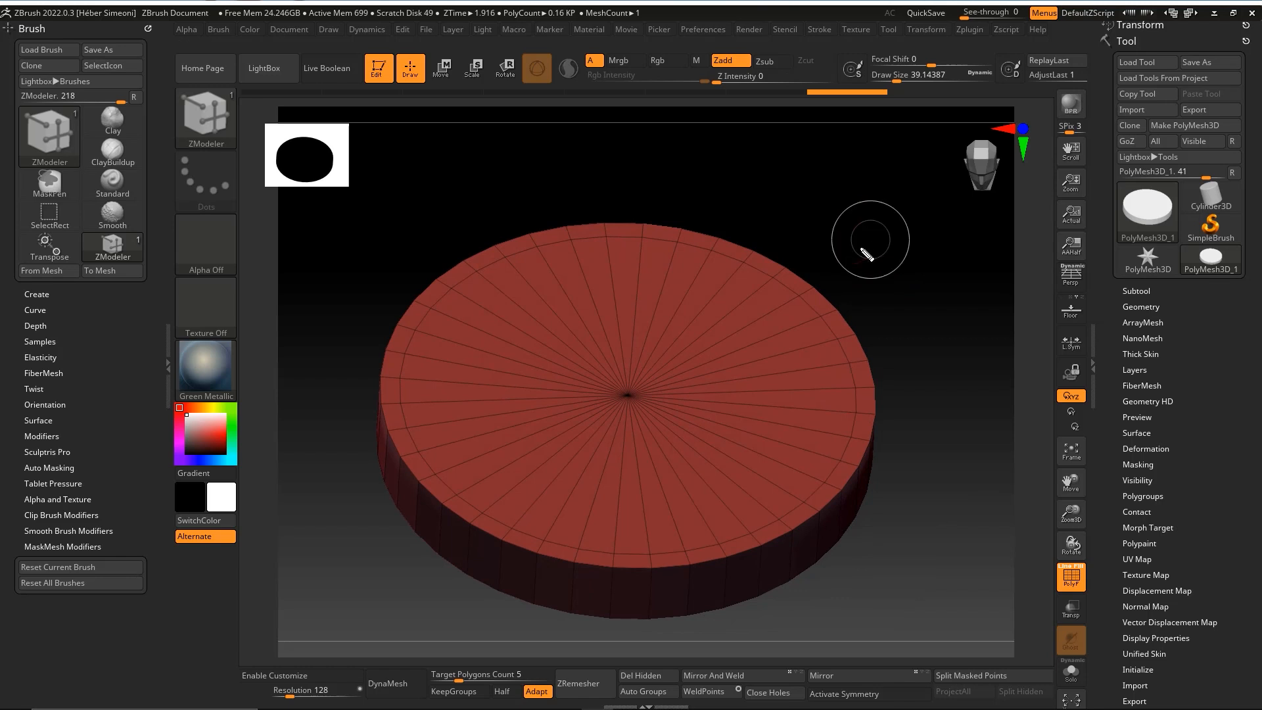
mouse_move(523, 529)
mouse_down()
mouse_move(839, 501)
mouse_move(545, 252)
mouse_up()
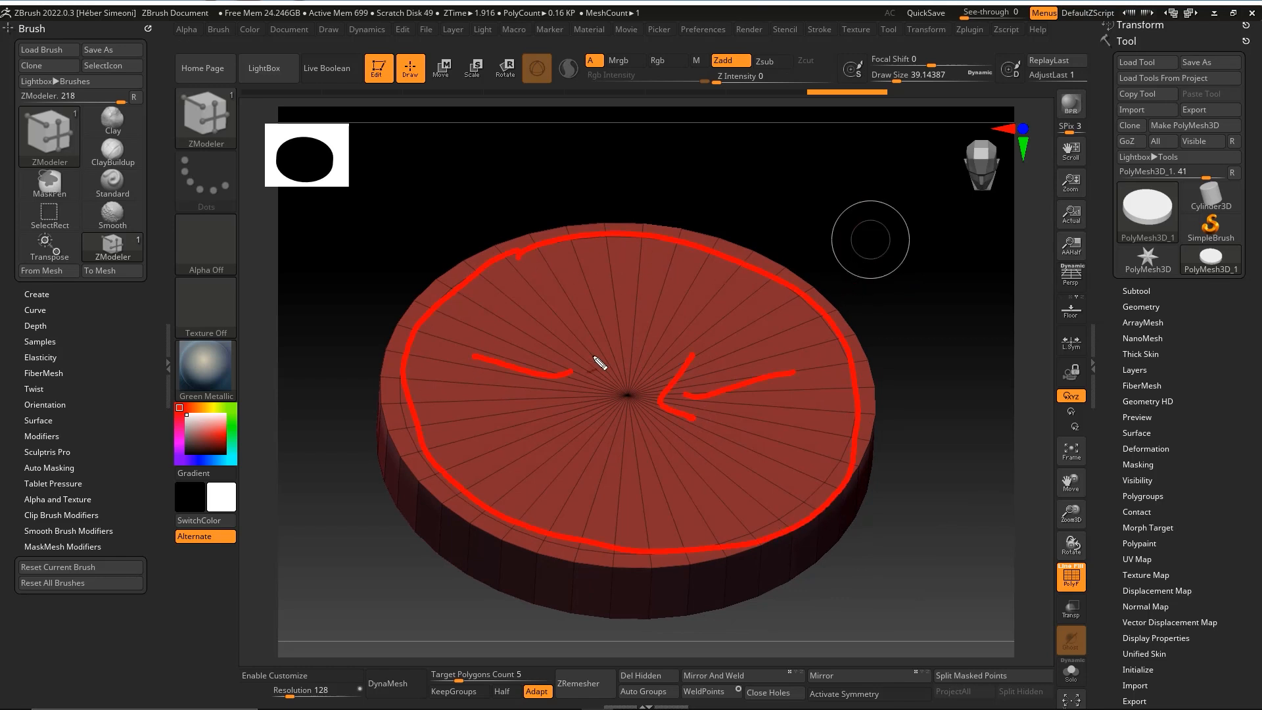
key(Escape)
mouse_move(771, 196)
mouse_down()
mouse_move(760, 207)
mouse_move(811, 186)
mouse_move(676, 273)
mouse_up()
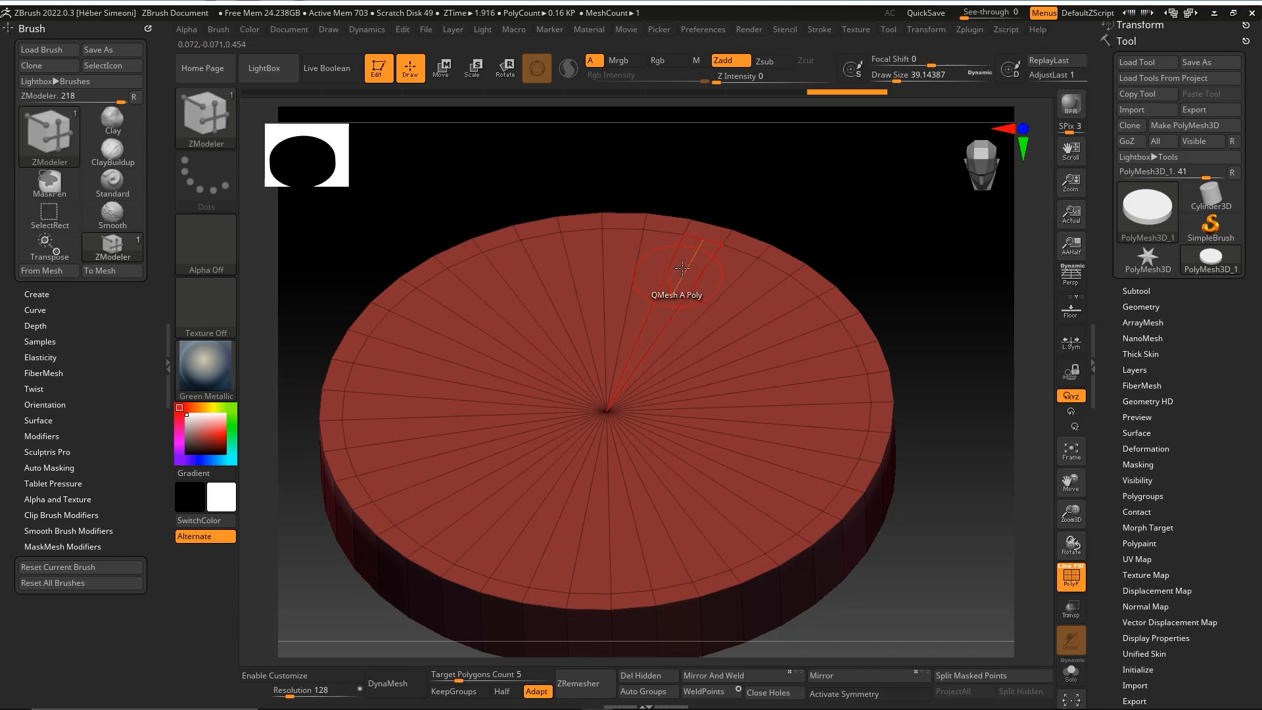
key(ctrl+shift)
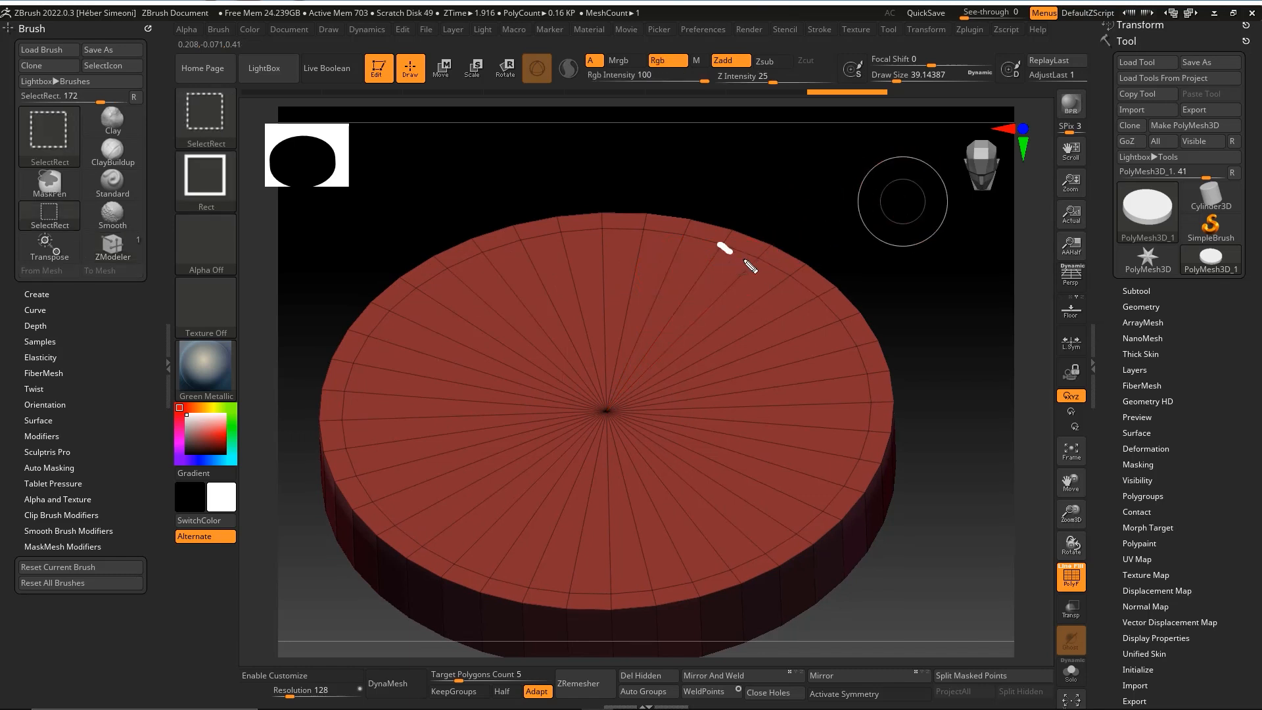
mouse_move(749, 282)
mouse_down()
mouse_move(624, 401)
mouse_move(724, 252)
mouse_up()
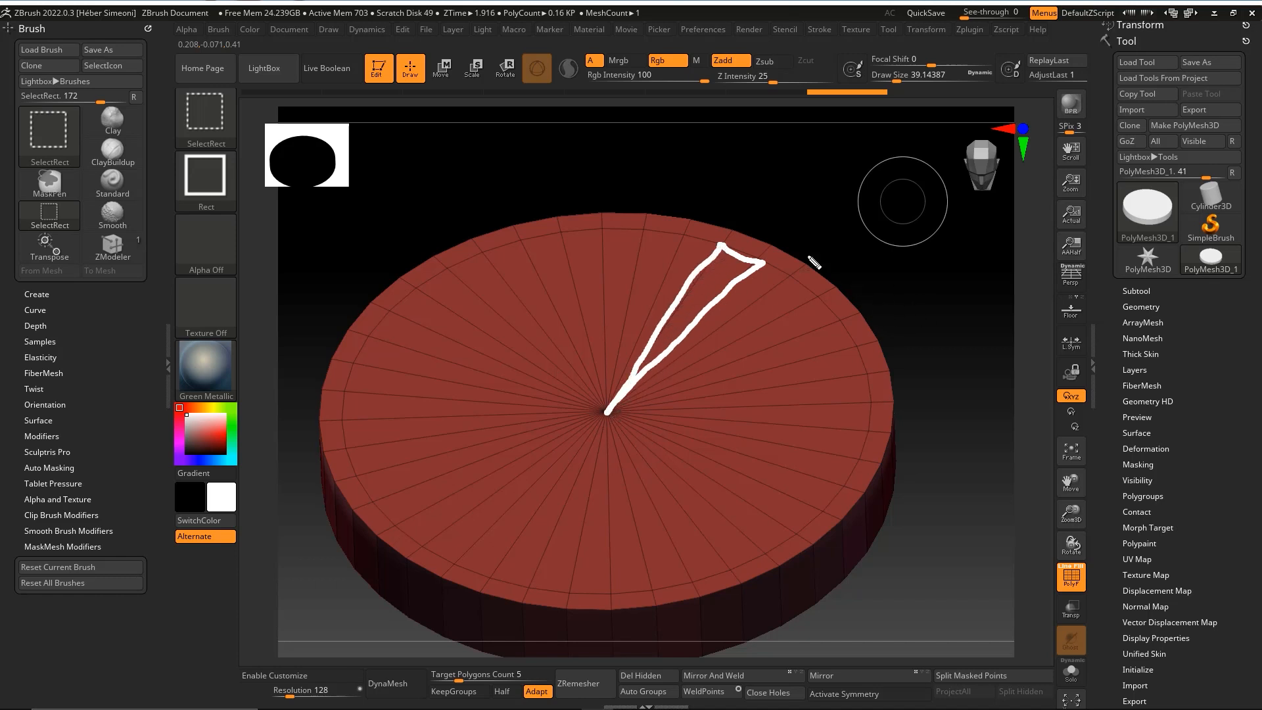
mouse_move(797, 271)
mouse_down()
mouse_move(818, 304)
mouse_move(842, 286)
mouse_up()
mouse_move(634, 415)
mouse_down()
mouse_move(763, 405)
mouse_move(850, 431)
mouse_move(628, 415)
mouse_up()
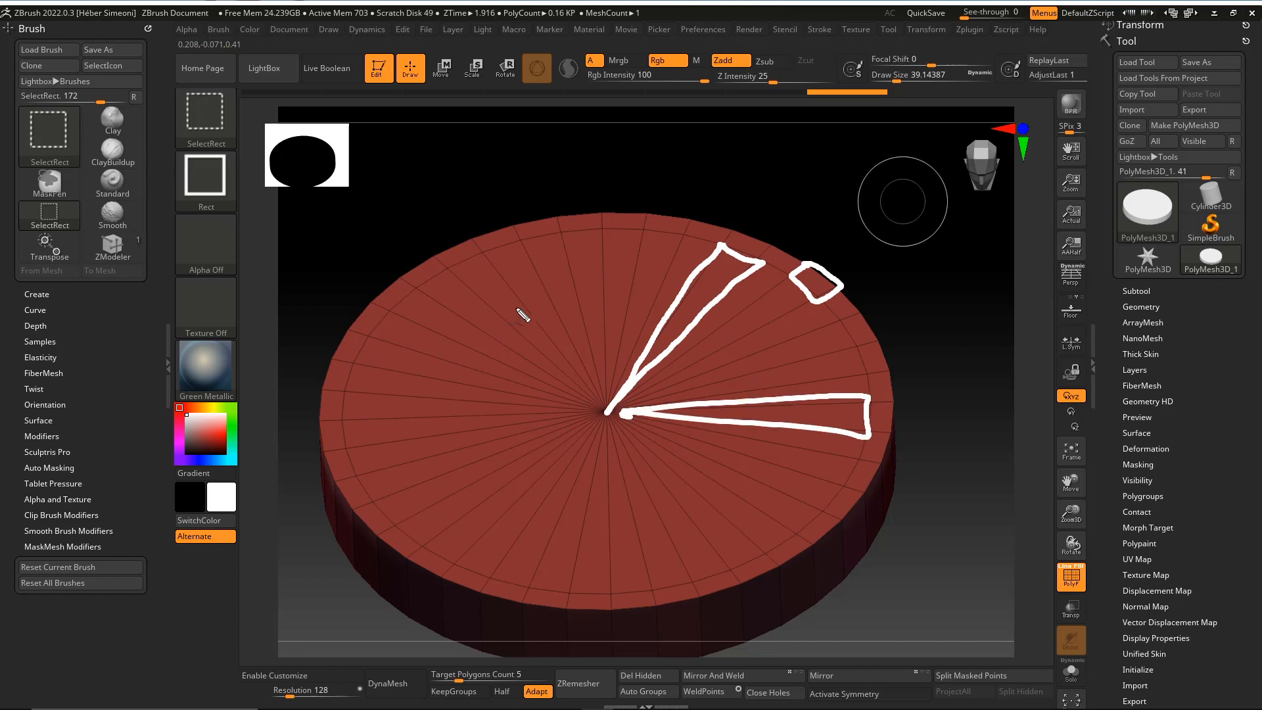
drag(492, 341, 526, 318)
mouse_move(538, 221)
mouse_down()
mouse_move(539, 189)
mouse_move(556, 180)
mouse_up()
key(Escape)
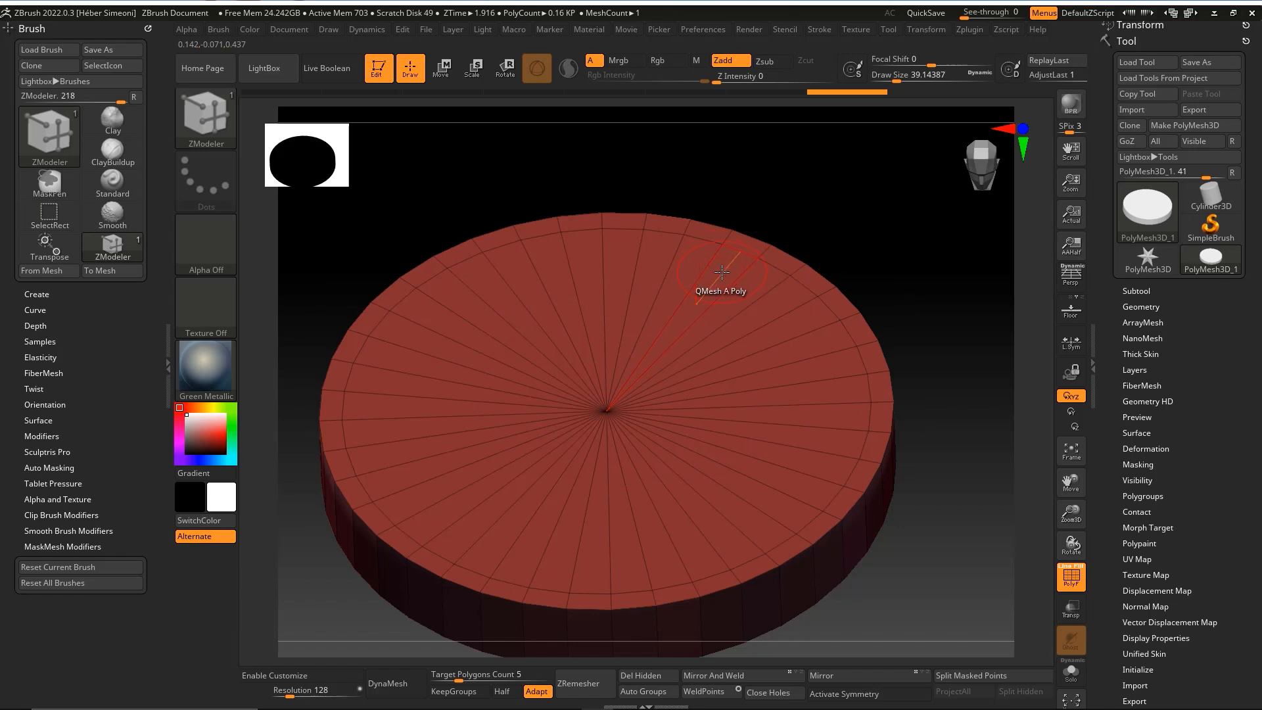
Set the ZModeler polygon action to QMesh with Polyloop as its target.
key(space)
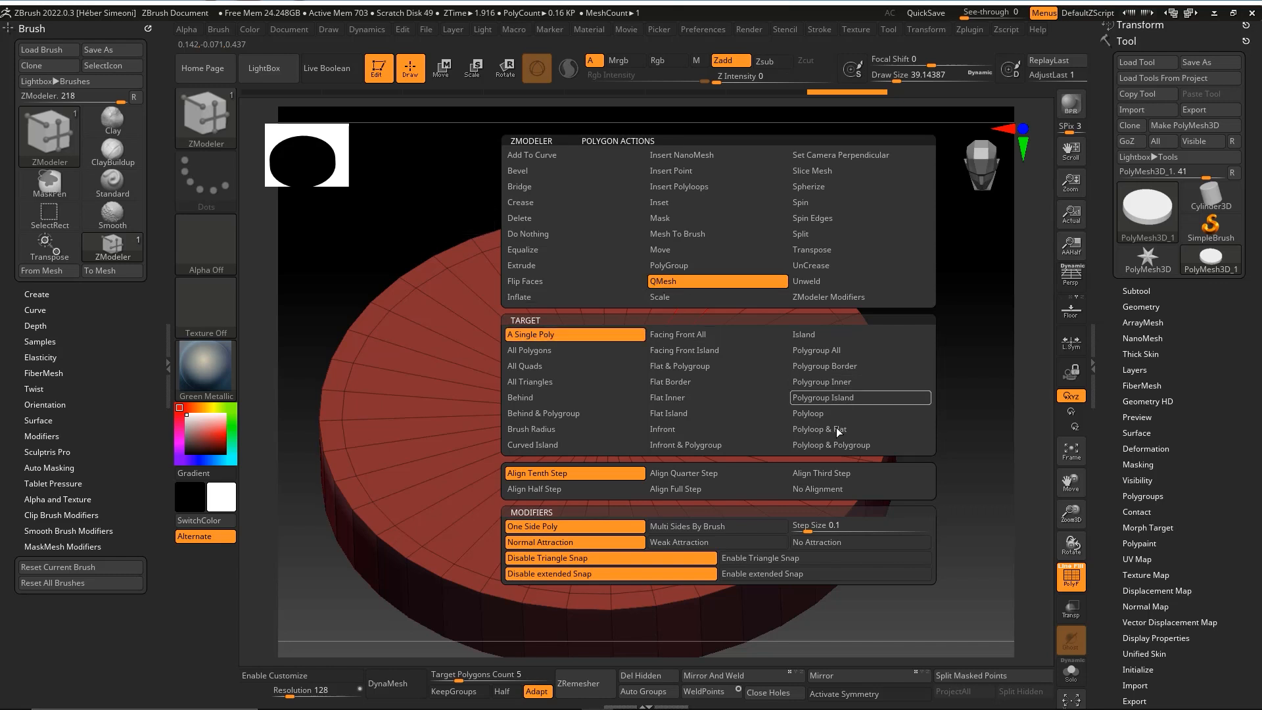
click(814, 415)
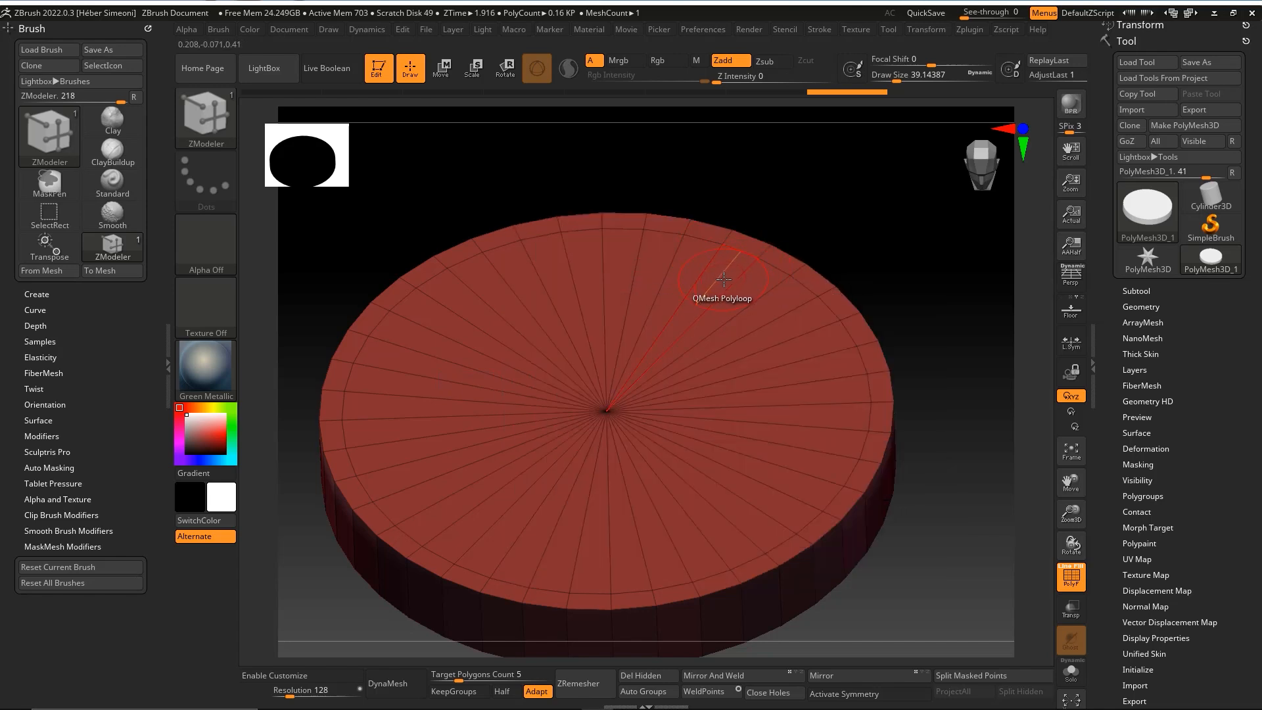
key(space)
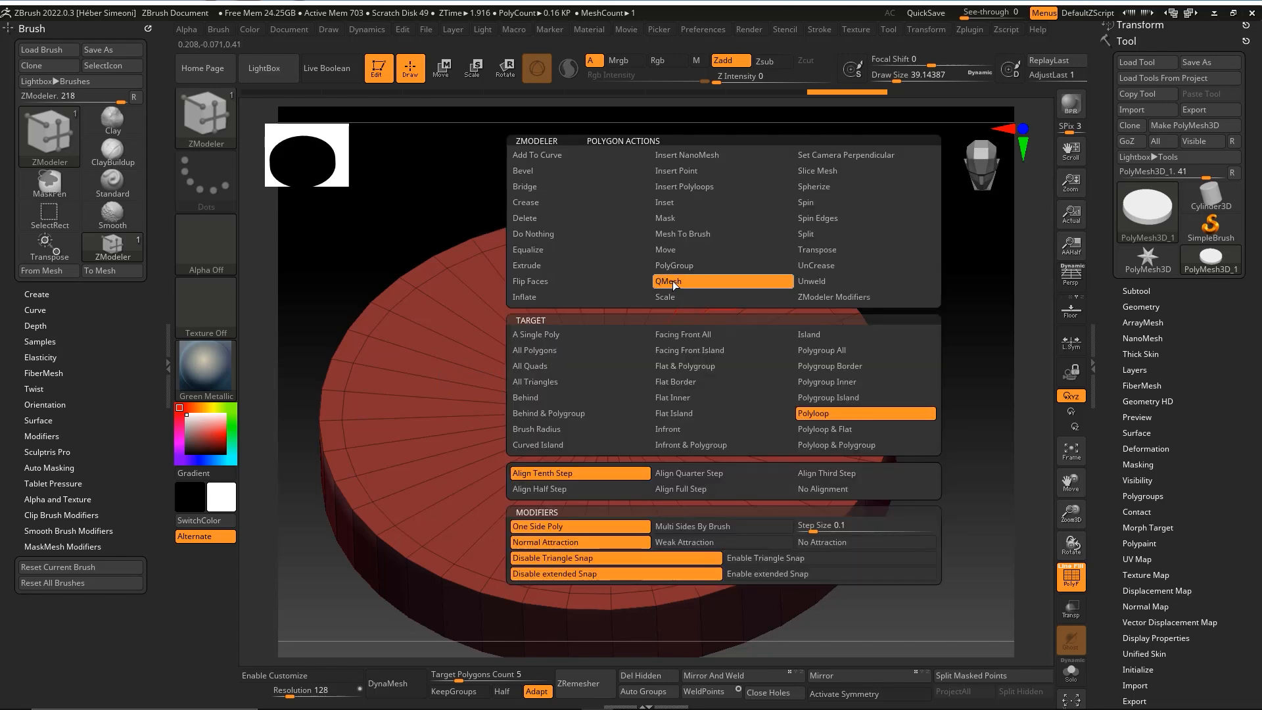
click(818, 414)
mouse_move(874, 275)
mouse_down()
mouse_move(904, 192)
mouse_move(800, 285)
mouse_move(863, 383)
mouse_move(542, 498)
mouse_move(639, 541)
mouse_move(783, 276)
mouse_up()
key(ctrl+shift)
key(Escape)
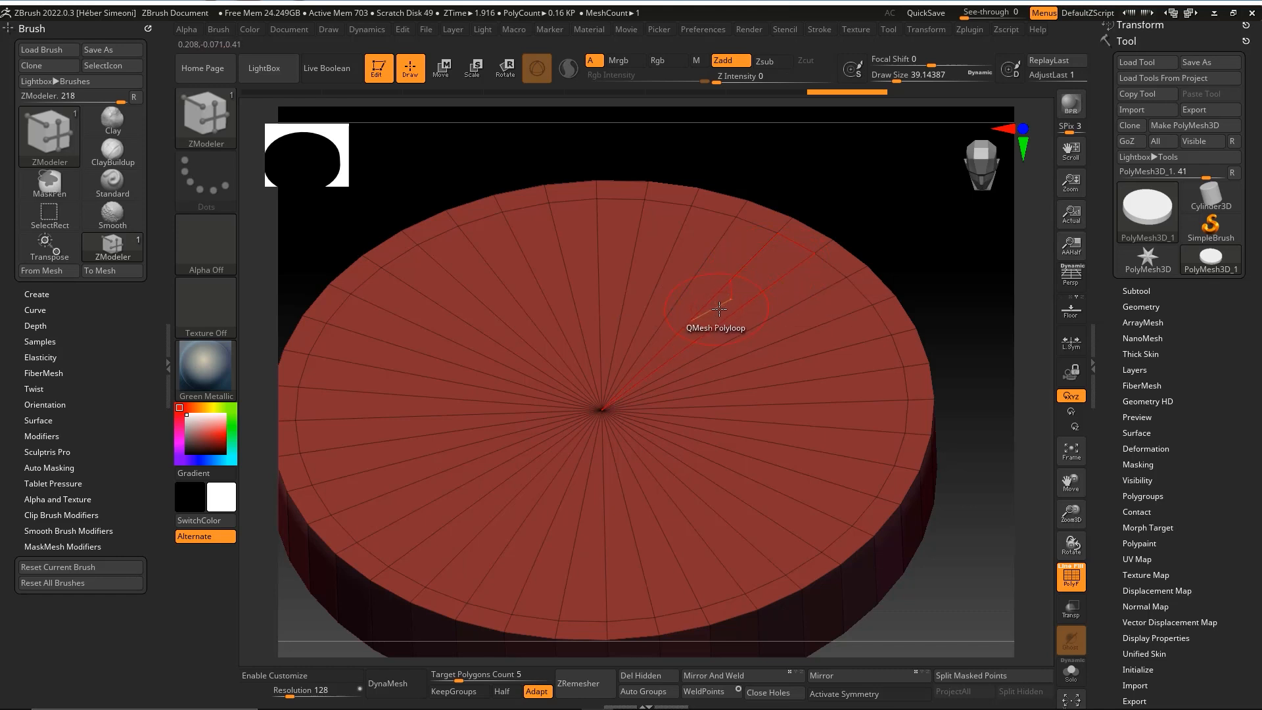
Reduce the draw size to about 17 and push the top face's inner polyloop down with QMesh, leaving a thin raised rim.
mouse_move(854, 219)
alt+mouse_down()
mouse_move(901, 240)
mouse_move(868, 192)
alt+mouse_up()
key(space)
alt+drag(882, 221, 884, 188)
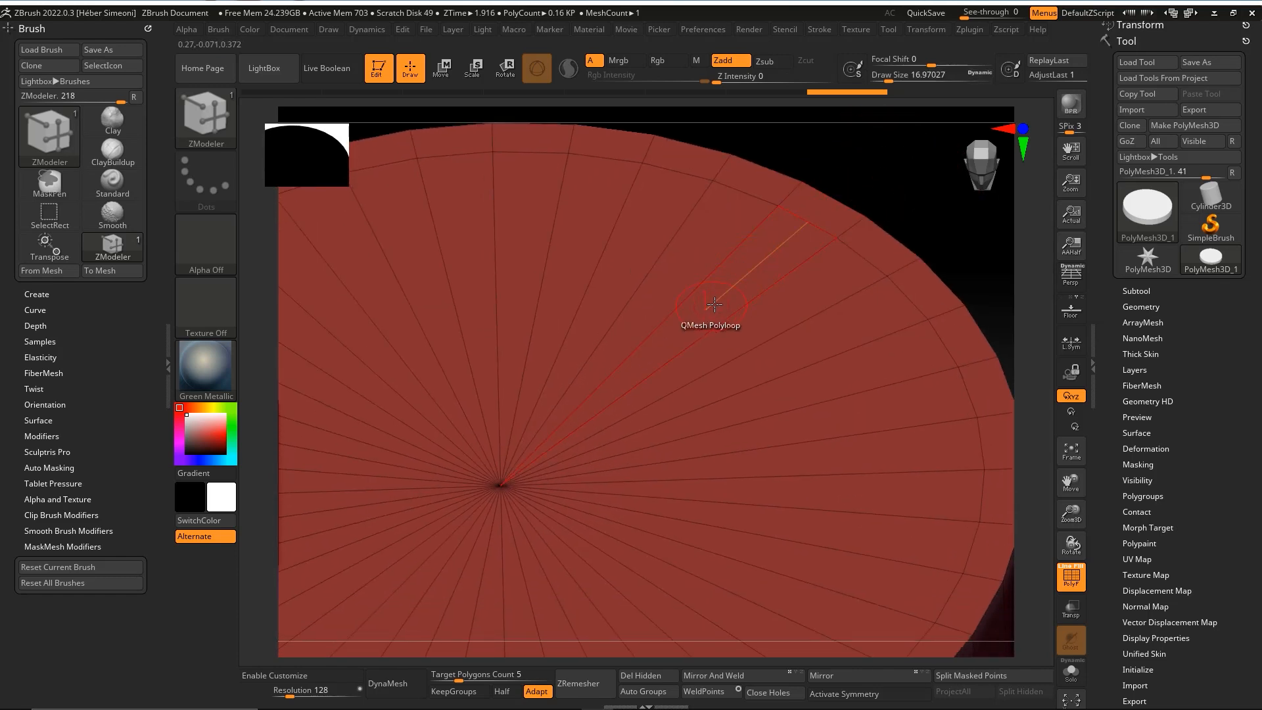
drag(778, 248, 805, 226)
key(ctrl+z)
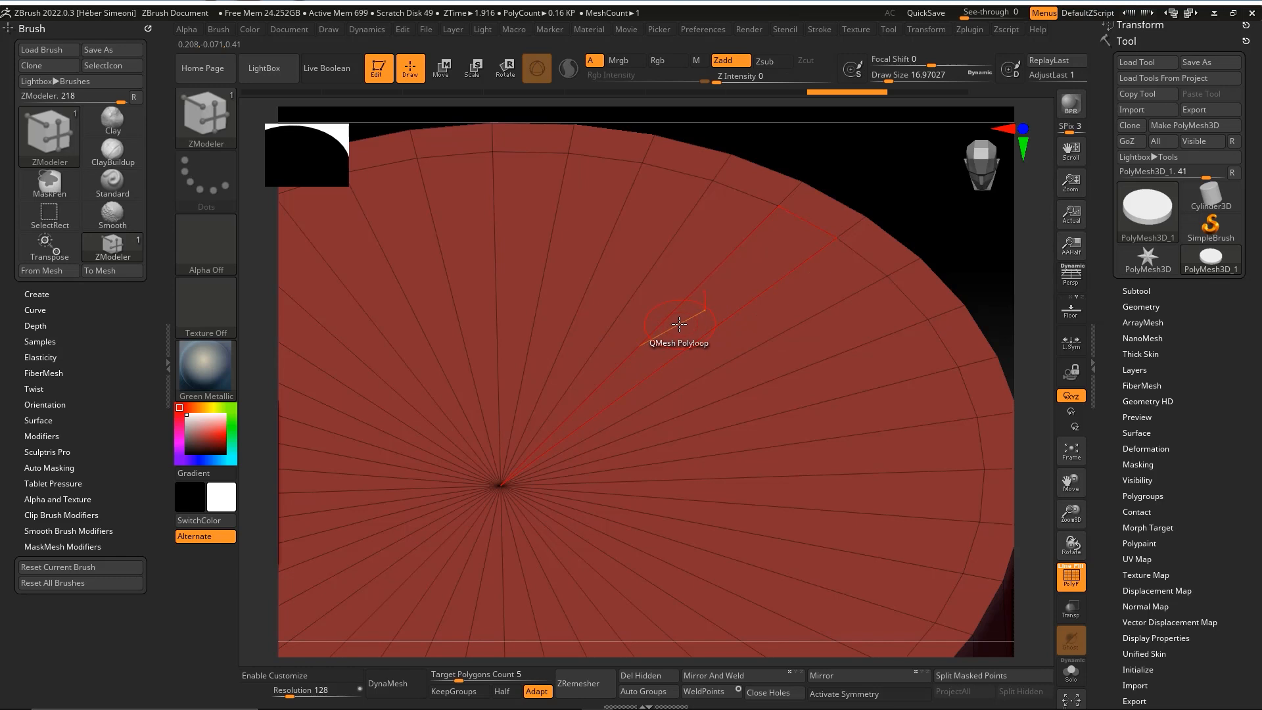
drag(680, 326, 674, 380)
alt+drag(883, 200, 772, 141)
drag(962, 349, 904, 366)
key(shift+f)
key(shift+f)
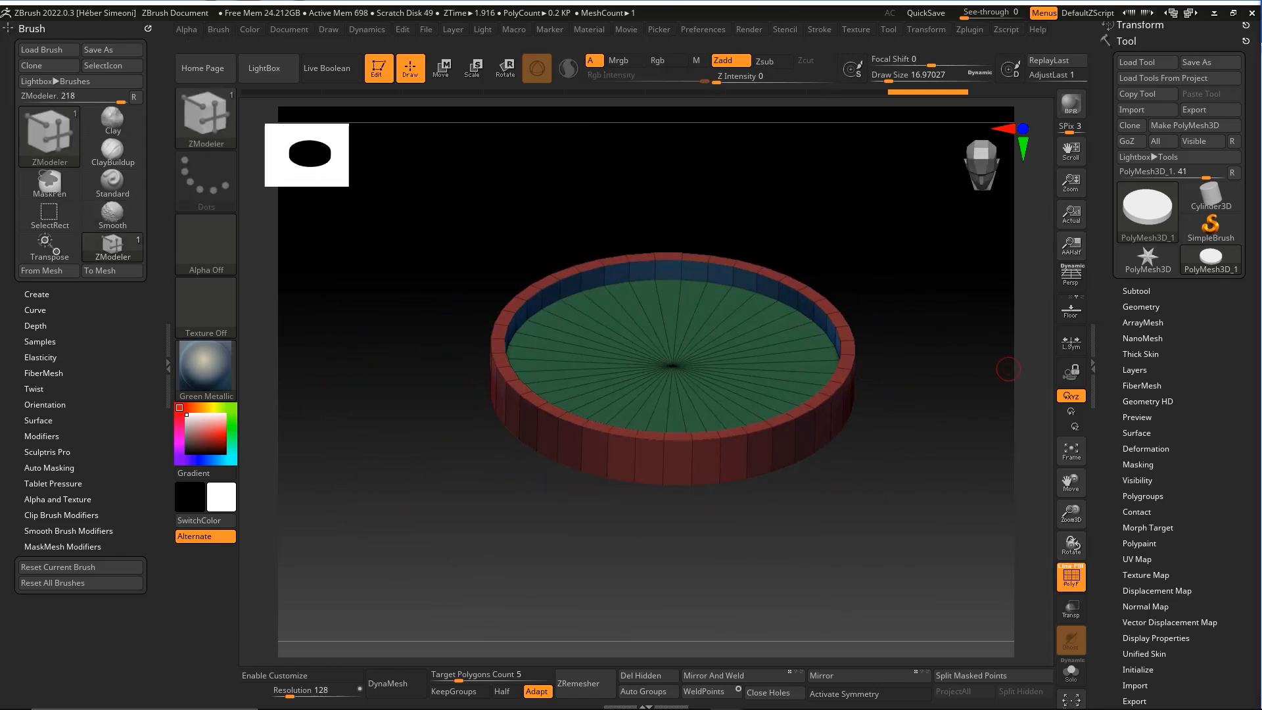
Set the ZModeler edge action to Bevel with EdgeLoop Complete as its target.
drag(1007, 369, 901, 214)
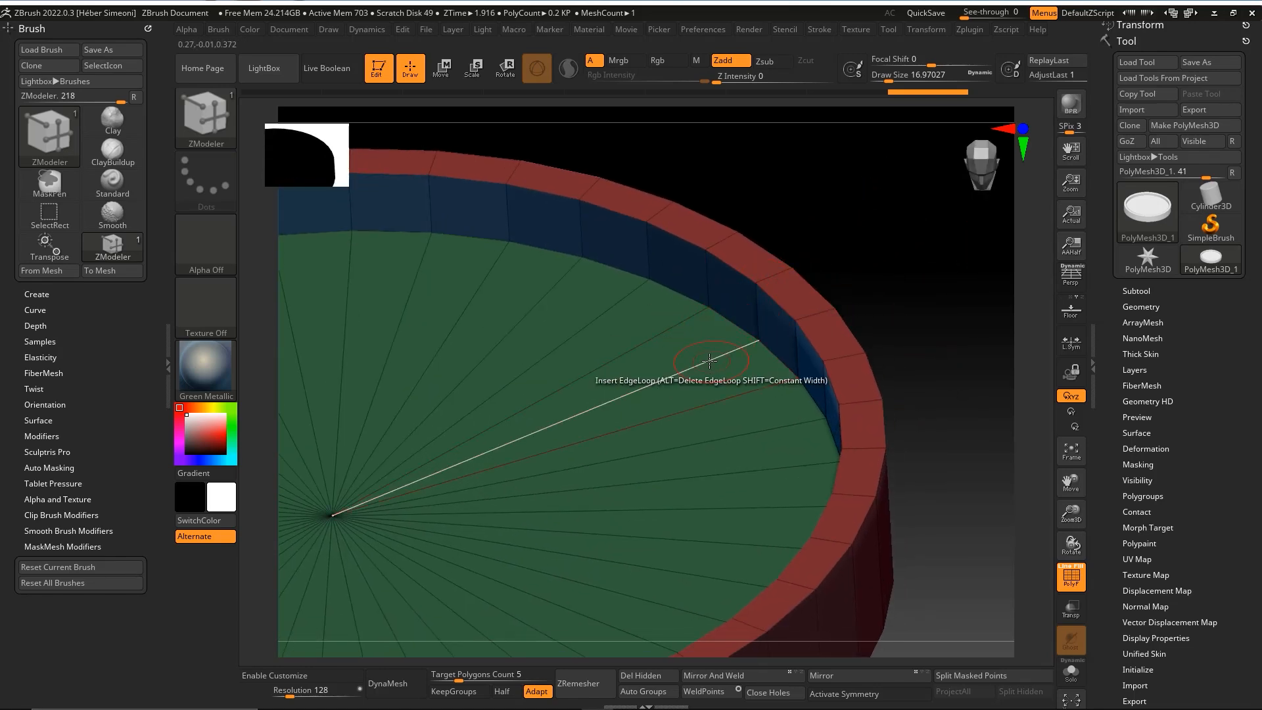
key(space)
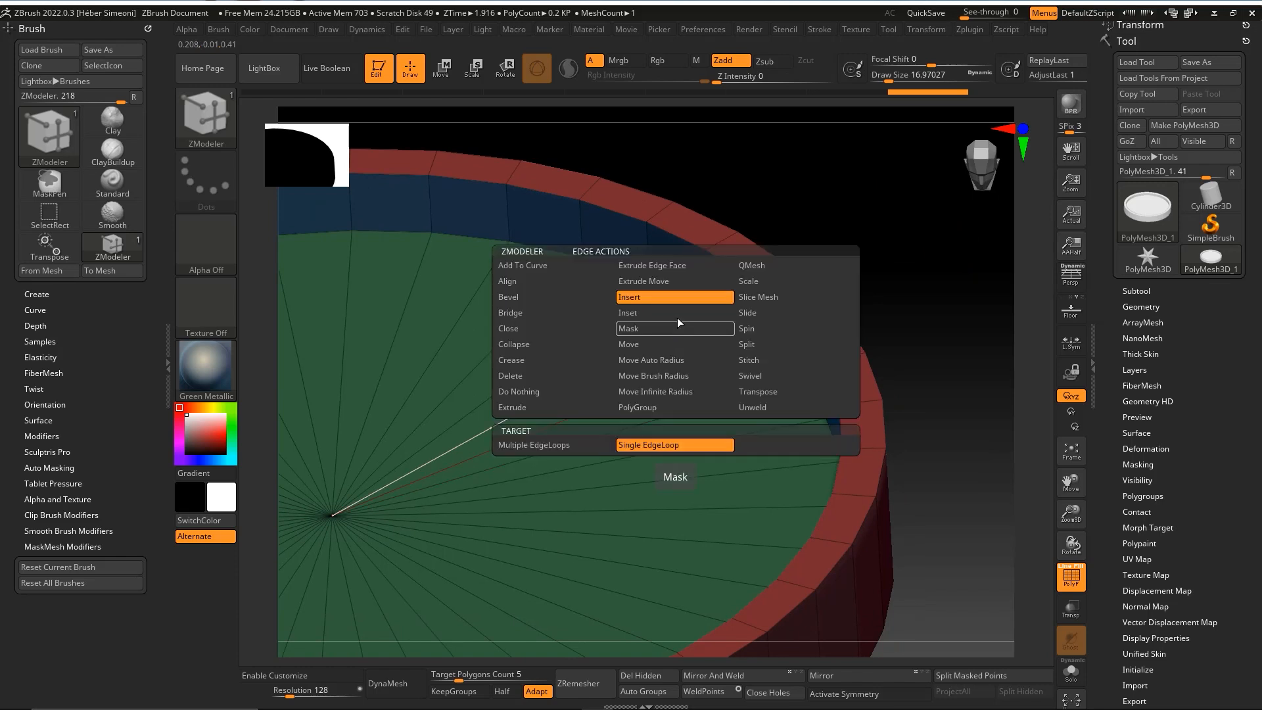
click(512, 297)
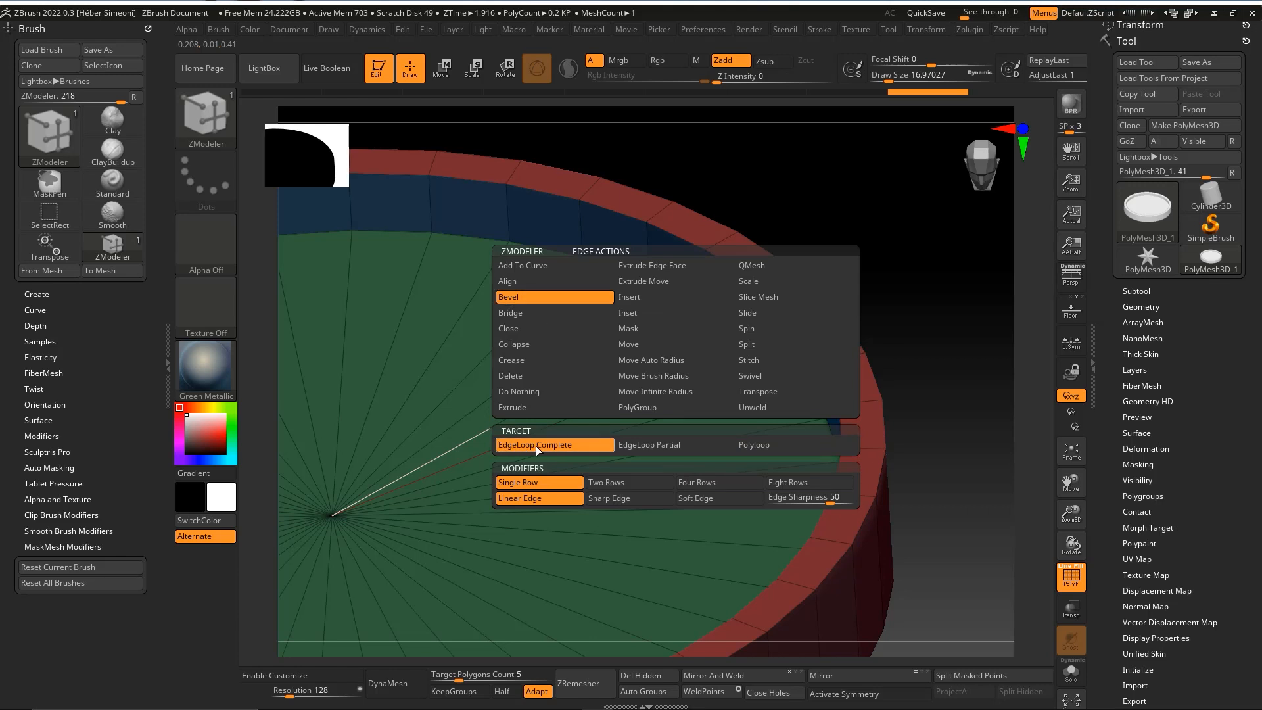
key(ctrl+shift)
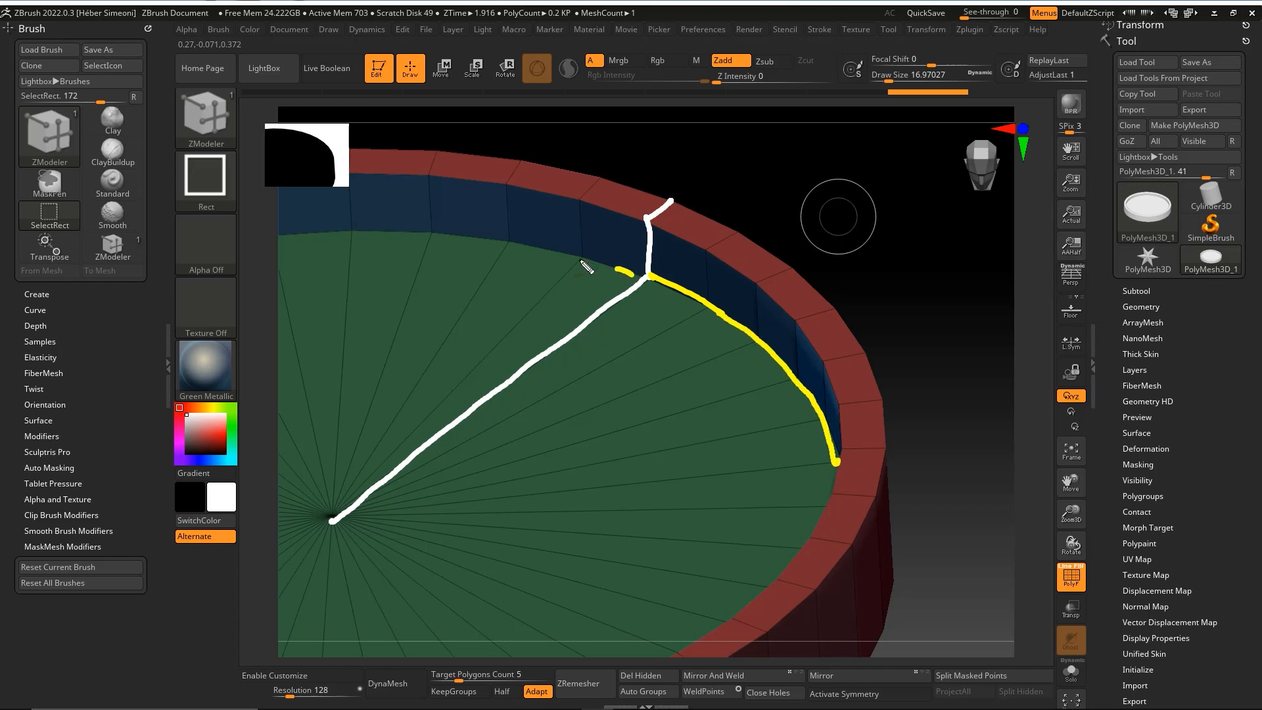
drag(611, 271, 384, 242)
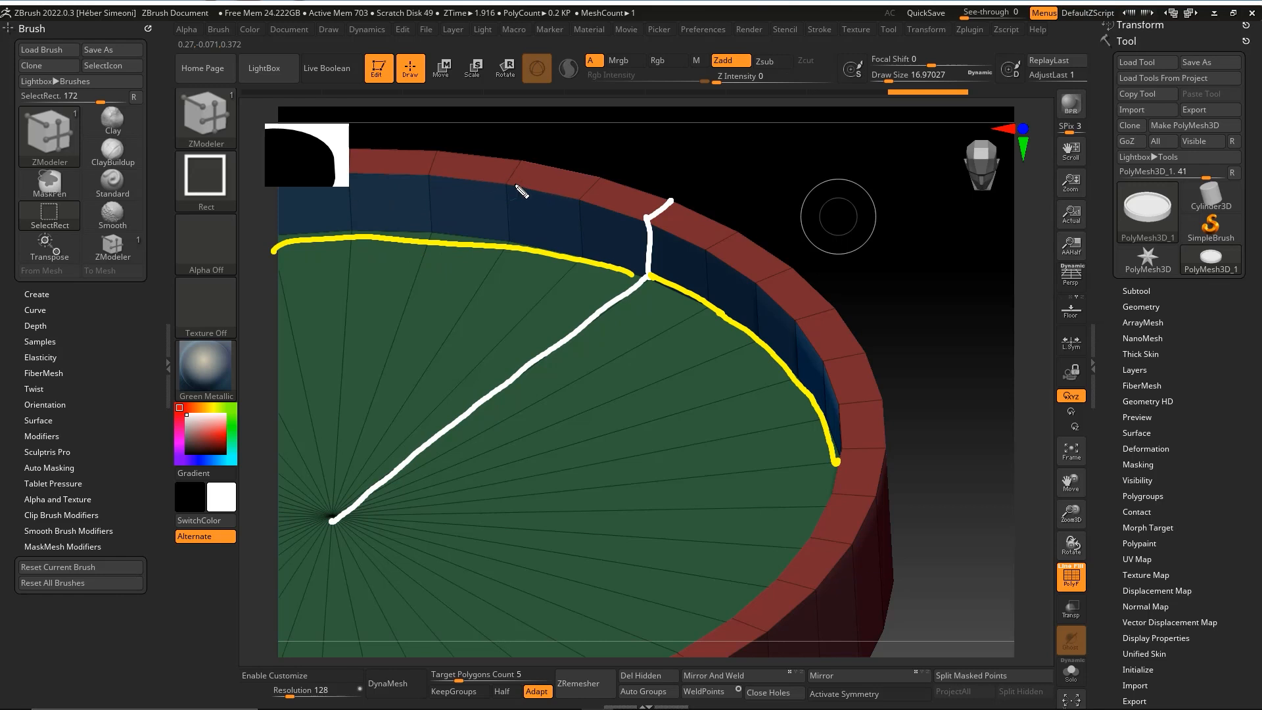
mouse_move(591, 203)
mouse_down()
mouse_move(792, 327)
mouse_move(848, 544)
mouse_up()
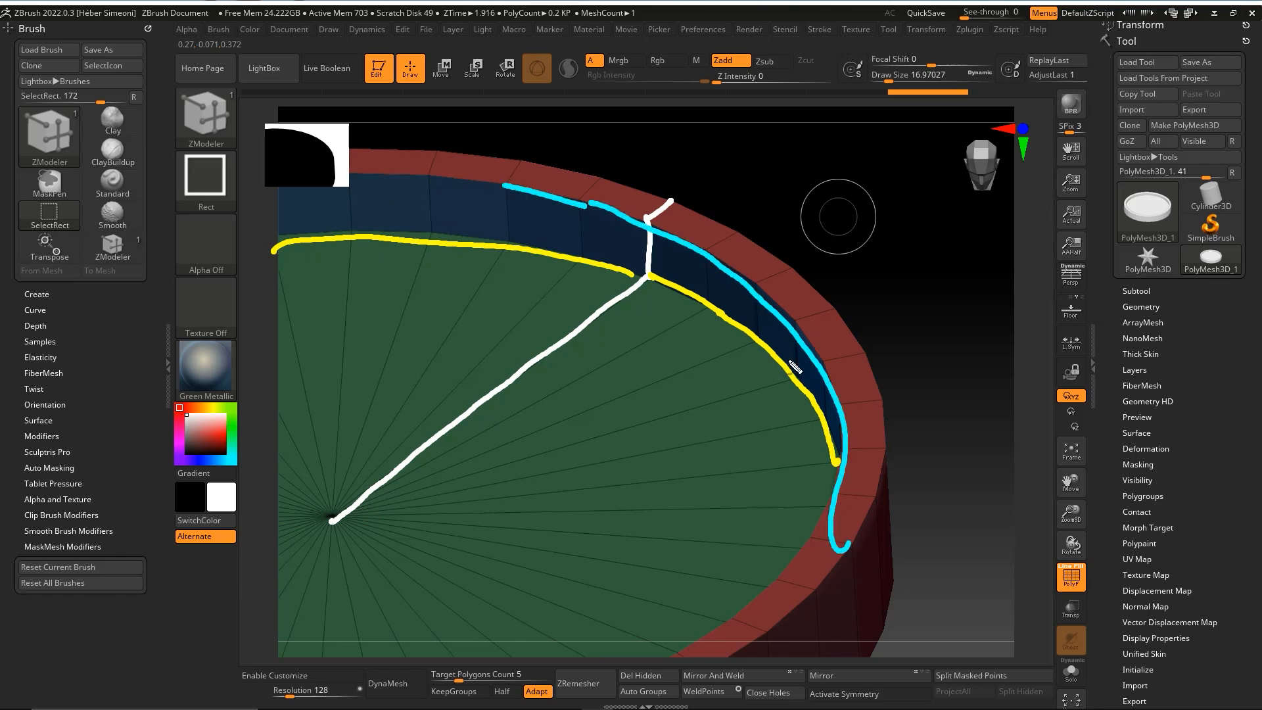
key(Escape)
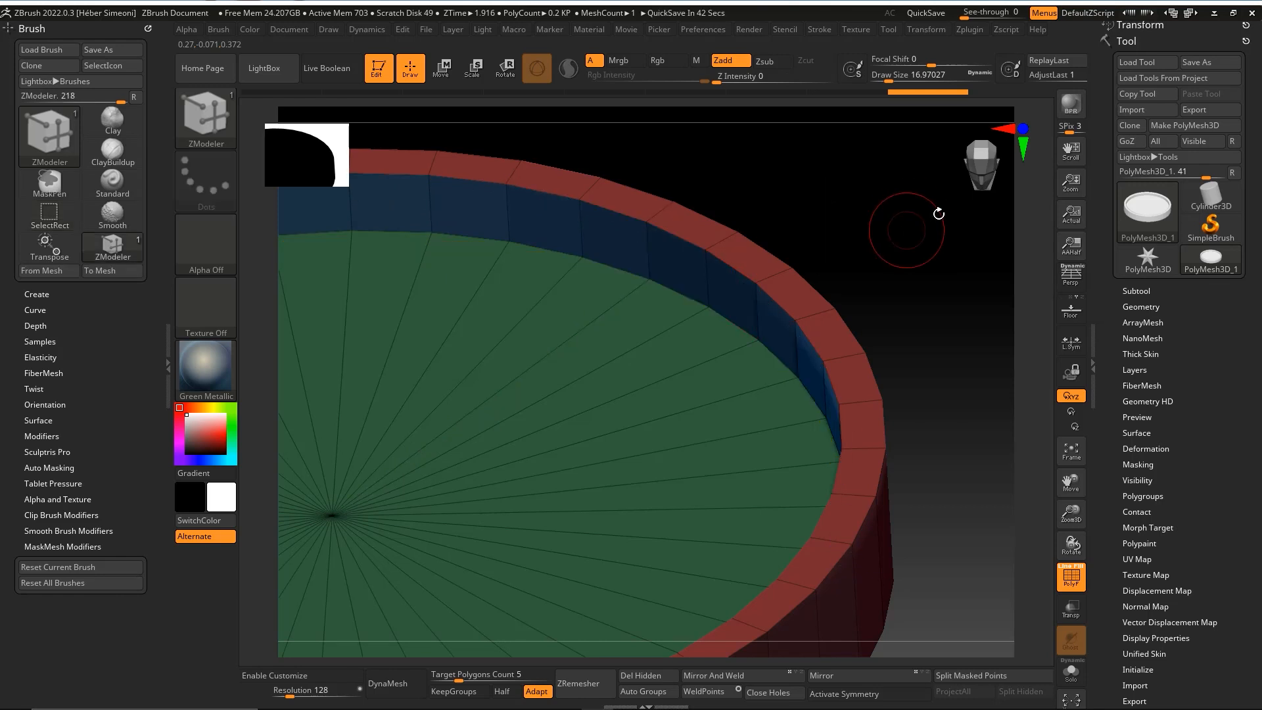
alt+drag(824, 188, 844, 228)
drag(704, 214, 655, 320)
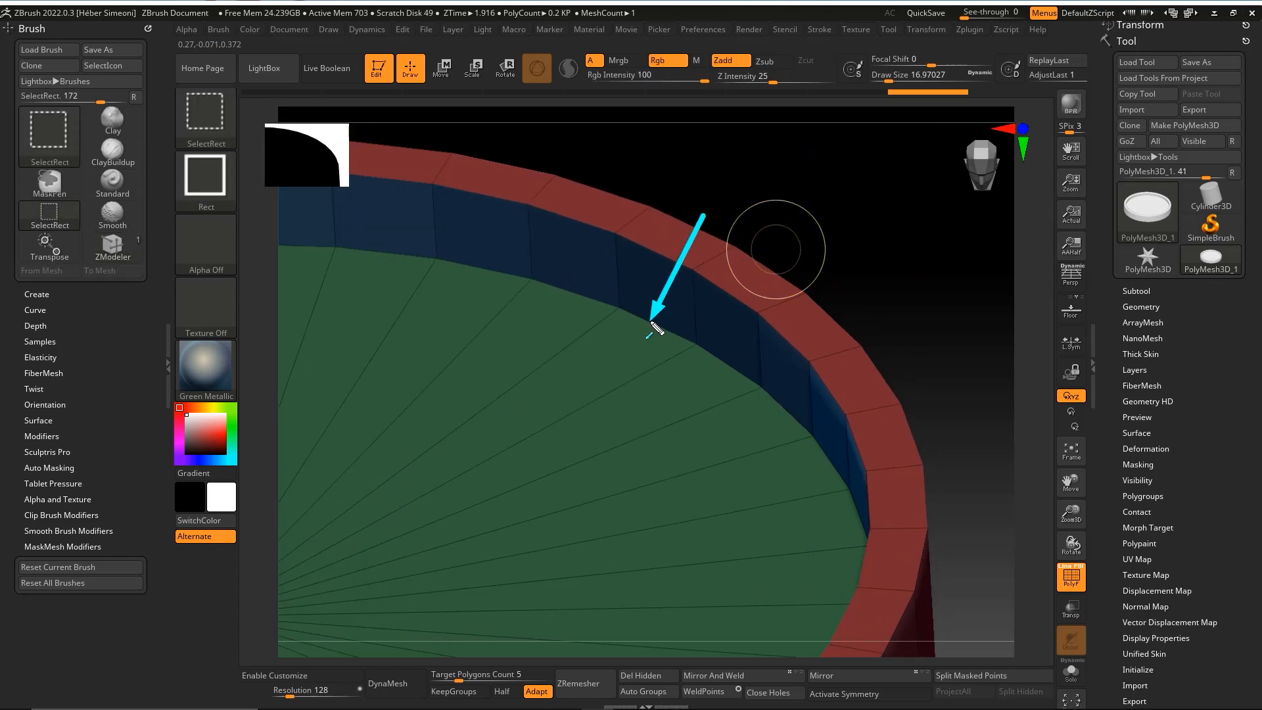
key(Escape)
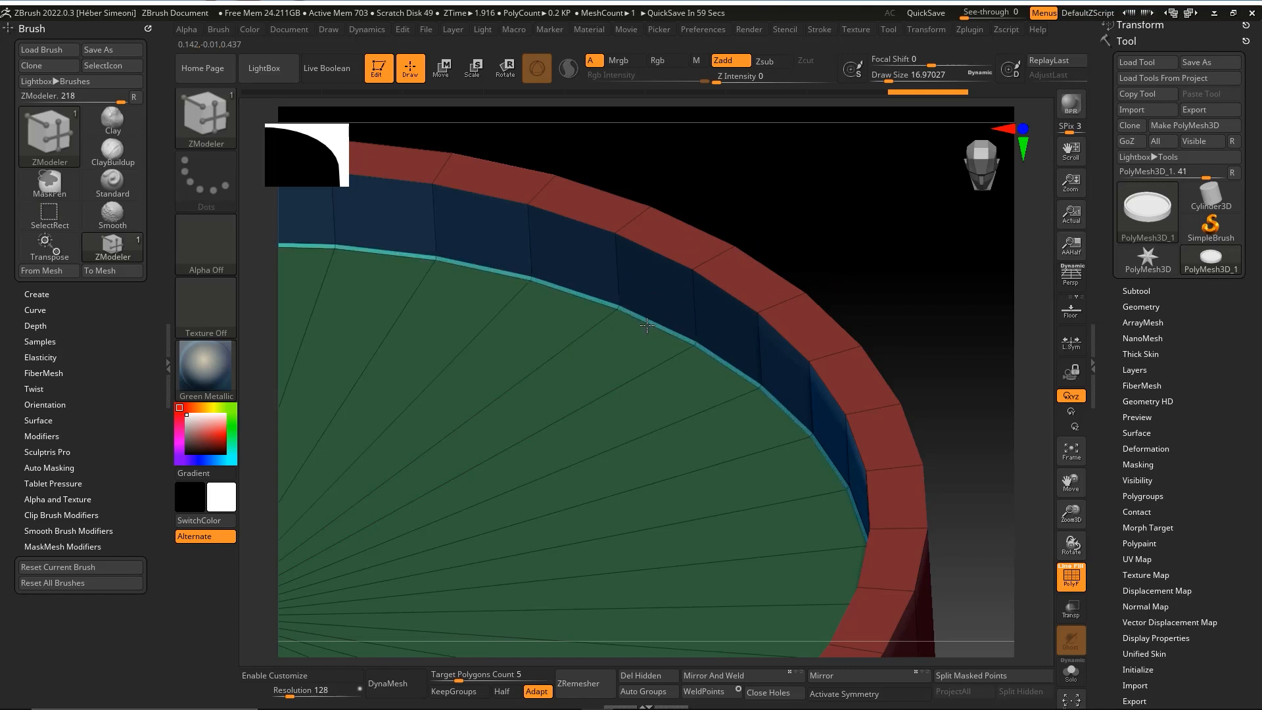
Add narrow bevels to the pan's inner floor edge, inner rim edge and outer rim edge.
drag(720, 287, 741, 211)
click(639, 231)
drag(867, 210, 756, 209)
mouse_move(912, 278)
alt+mouse_down()
mouse_move(839, 240)
mouse_move(865, 279)
mouse_move(876, 242)
mouse_move(888, 250)
alt+mouse_up()
key(ctrl+shift)
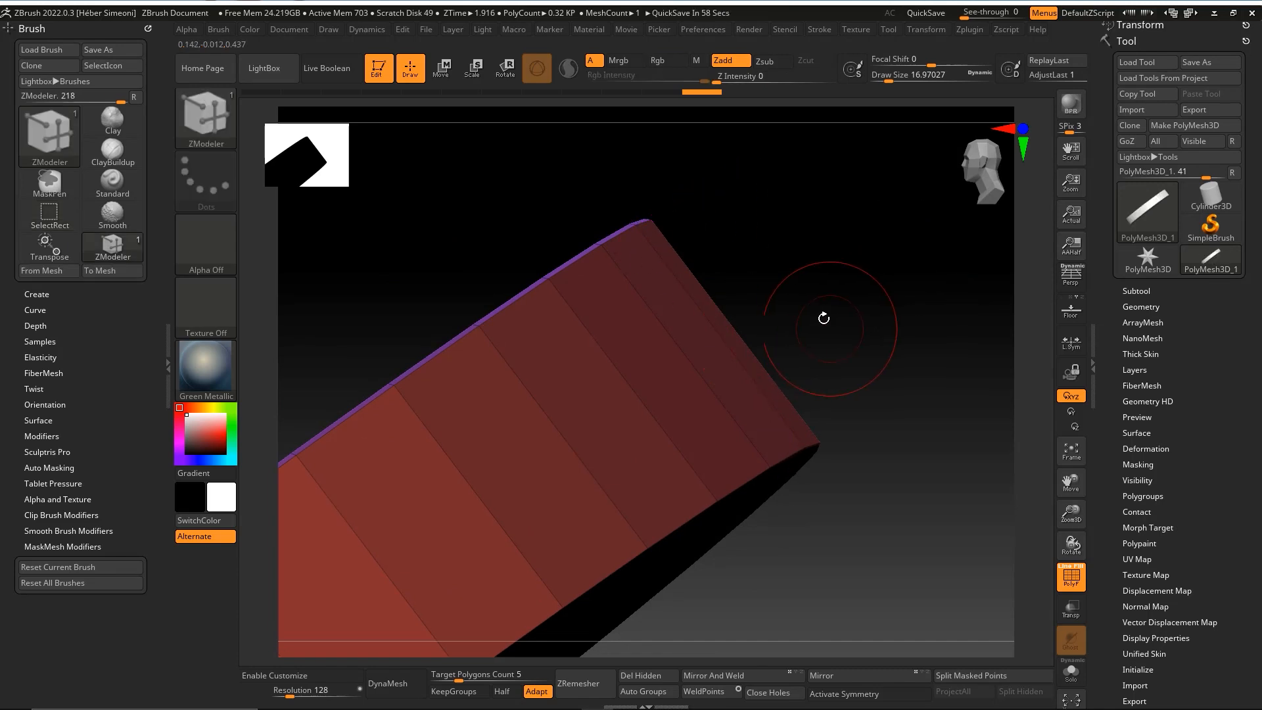
drag(830, 327, 723, 381)
drag(783, 281, 755, 281)
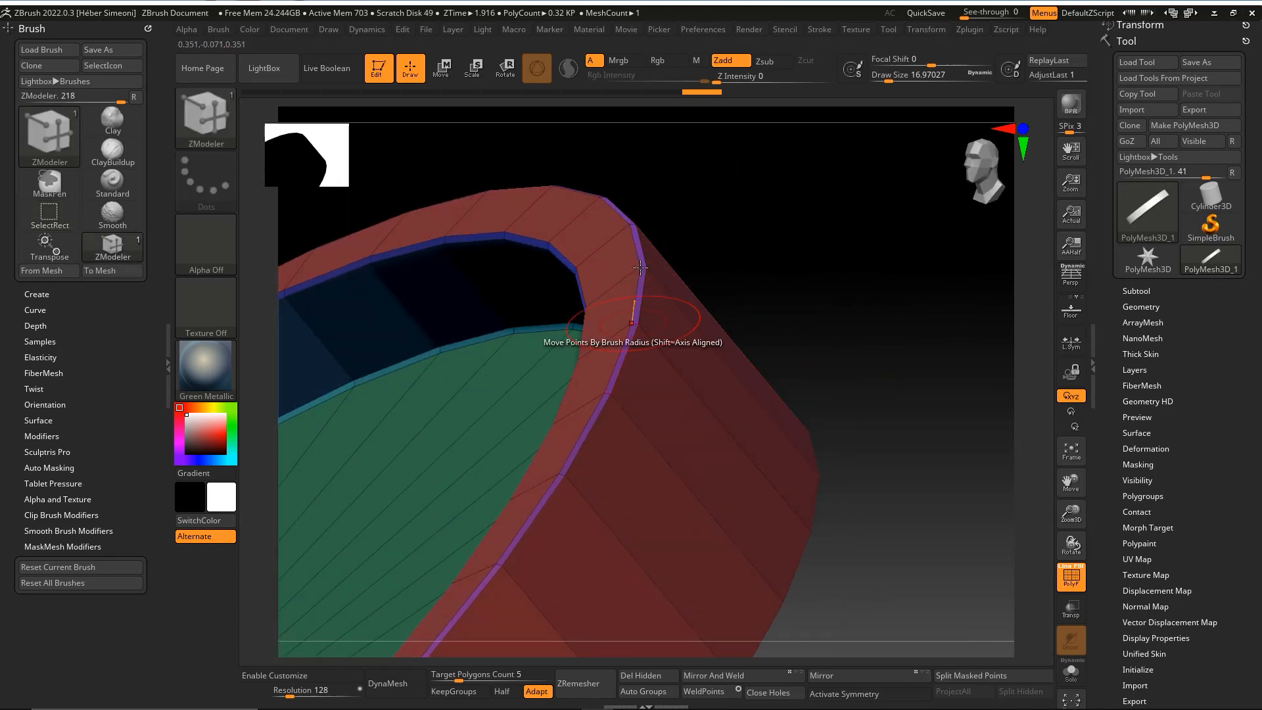
drag(841, 281, 634, 273)
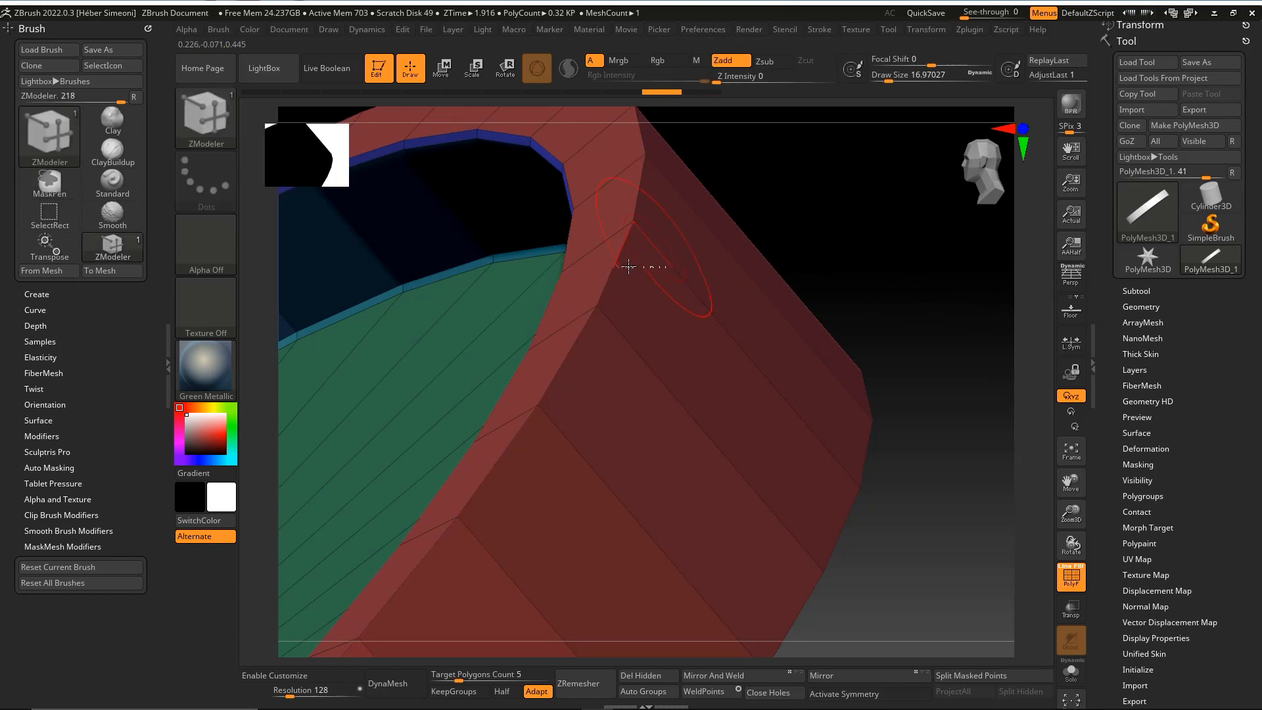
click(616, 266)
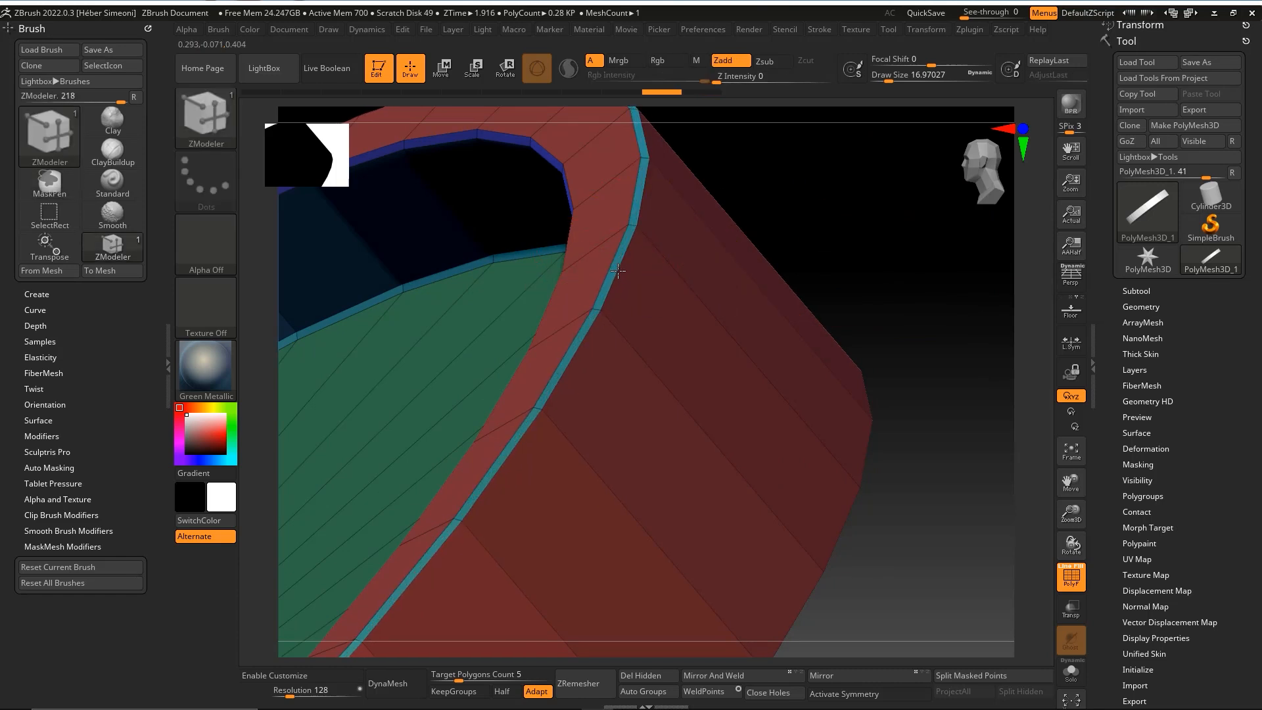
Bevel the outer edge loop on the pan's underside and hide the polygon wireframe.
drag(752, 285, 709, 333)
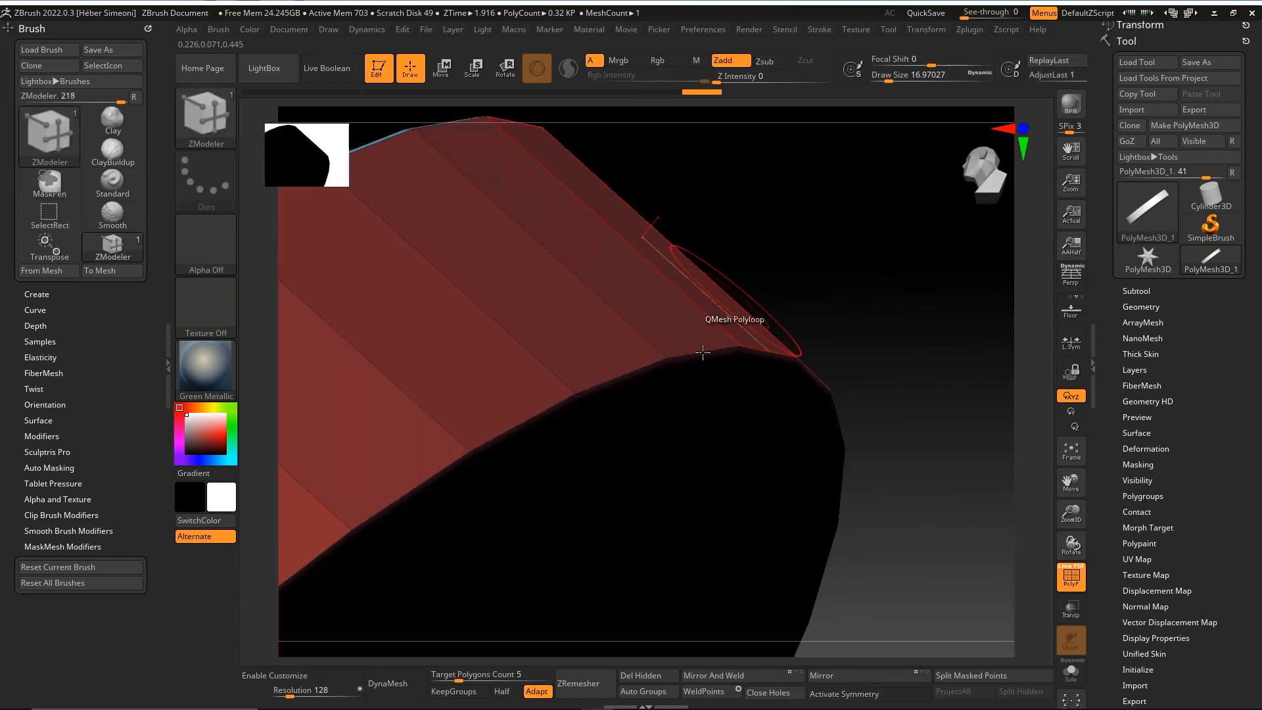
click(711, 338)
drag(791, 233, 869, 294)
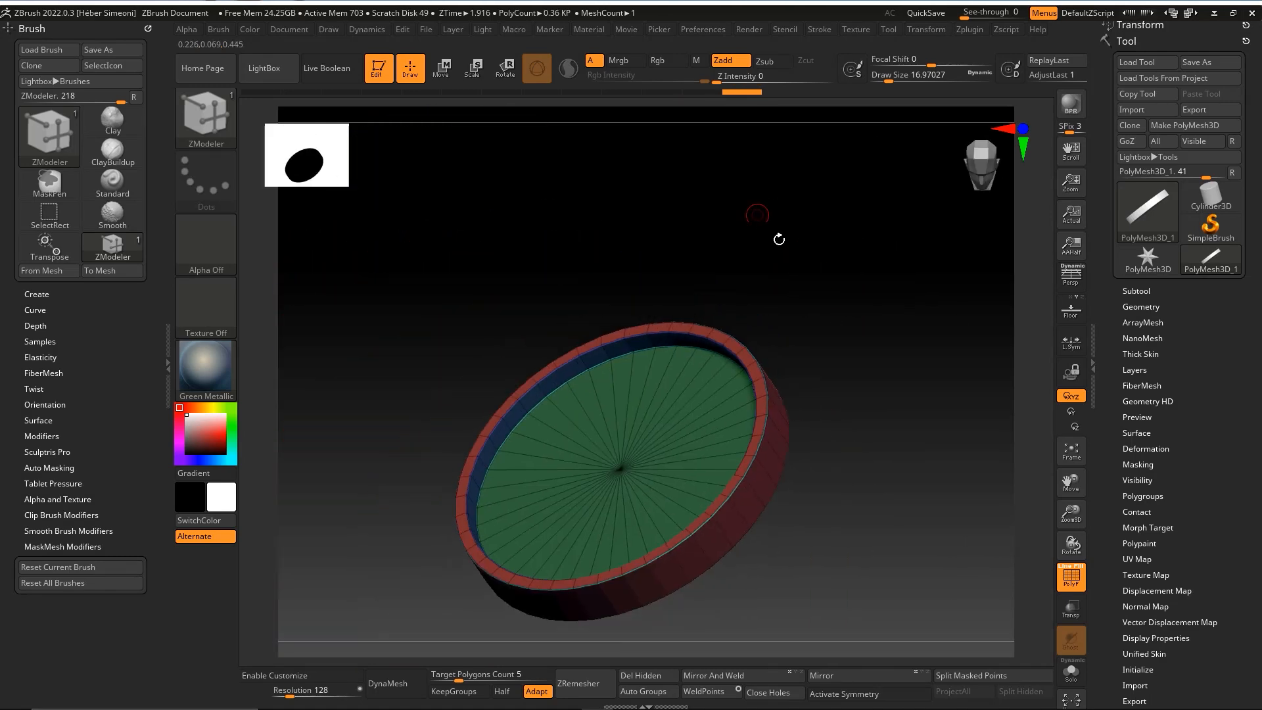
key(shift+f)
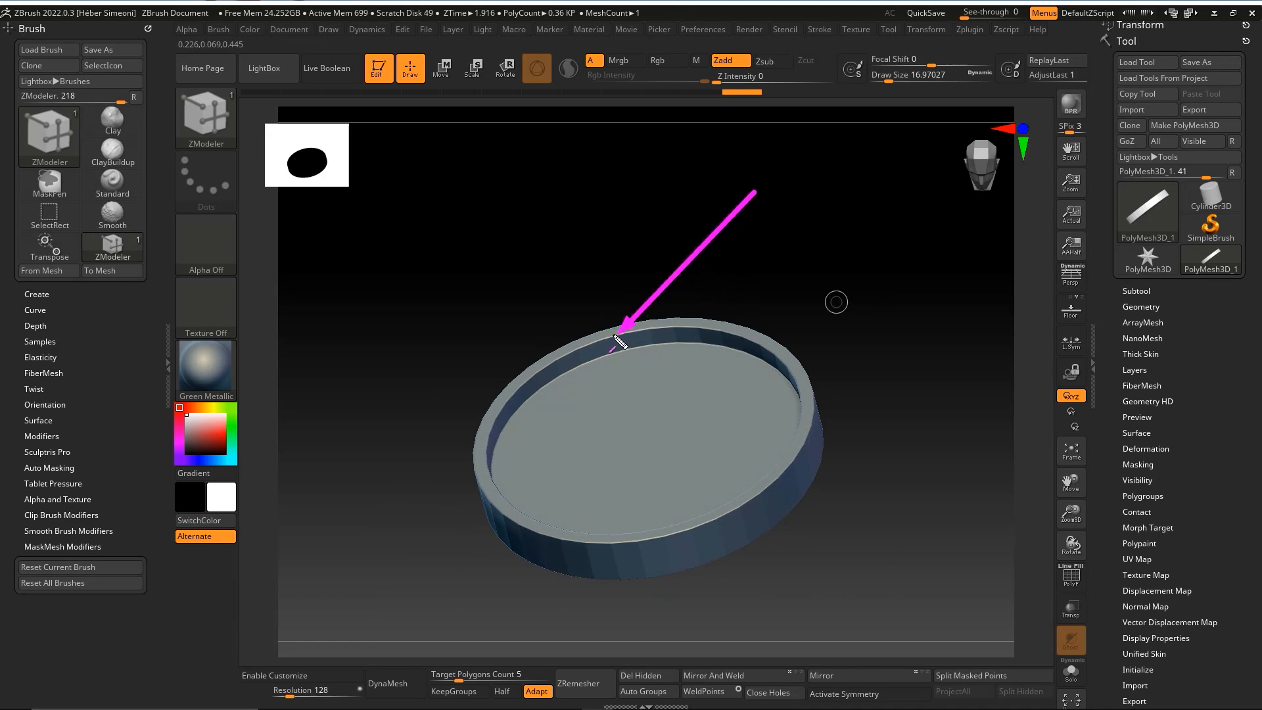
Examine the pan's beveled rim, recessed floor and outer wall from several angles.
mouse_move(805, 278)
shift+mouse_down()
mouse_move(813, 271)
mouse_move(834, 357)
mouse_move(998, 366)
shift+mouse_up()
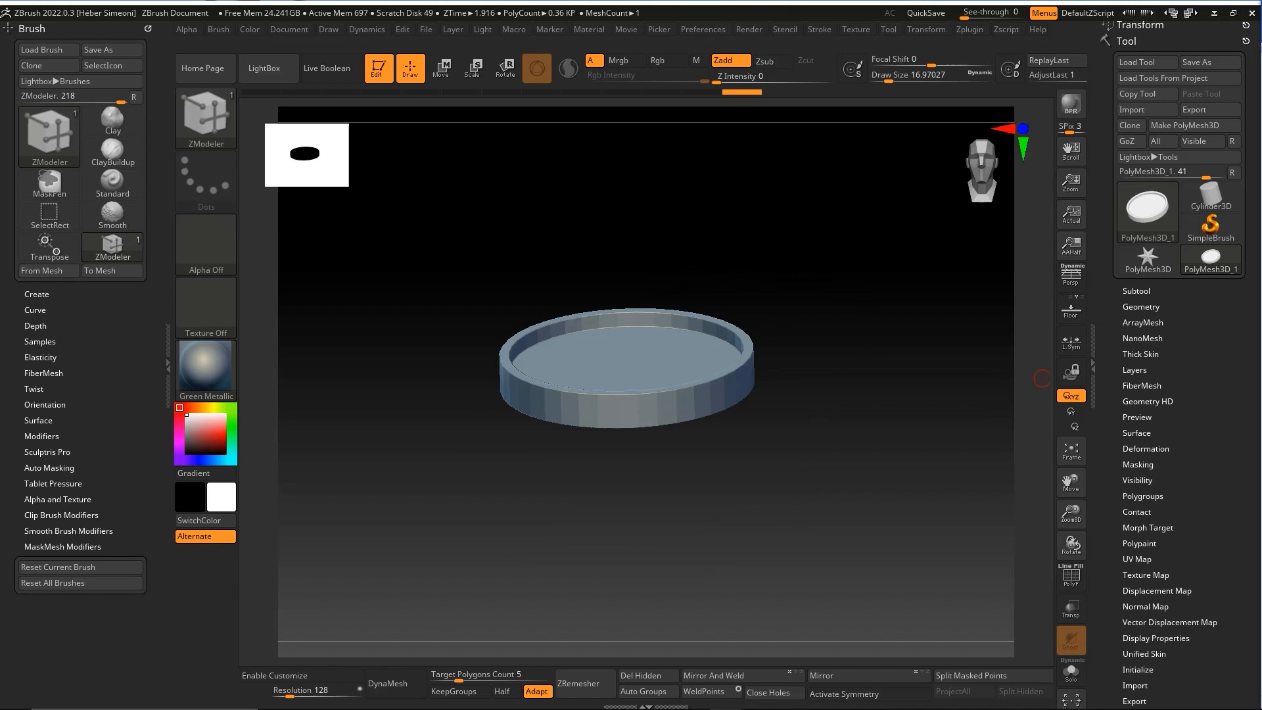
mouse_move(870, 367)
mouse_down()
mouse_move(837, 394)
mouse_move(865, 378)
mouse_up()
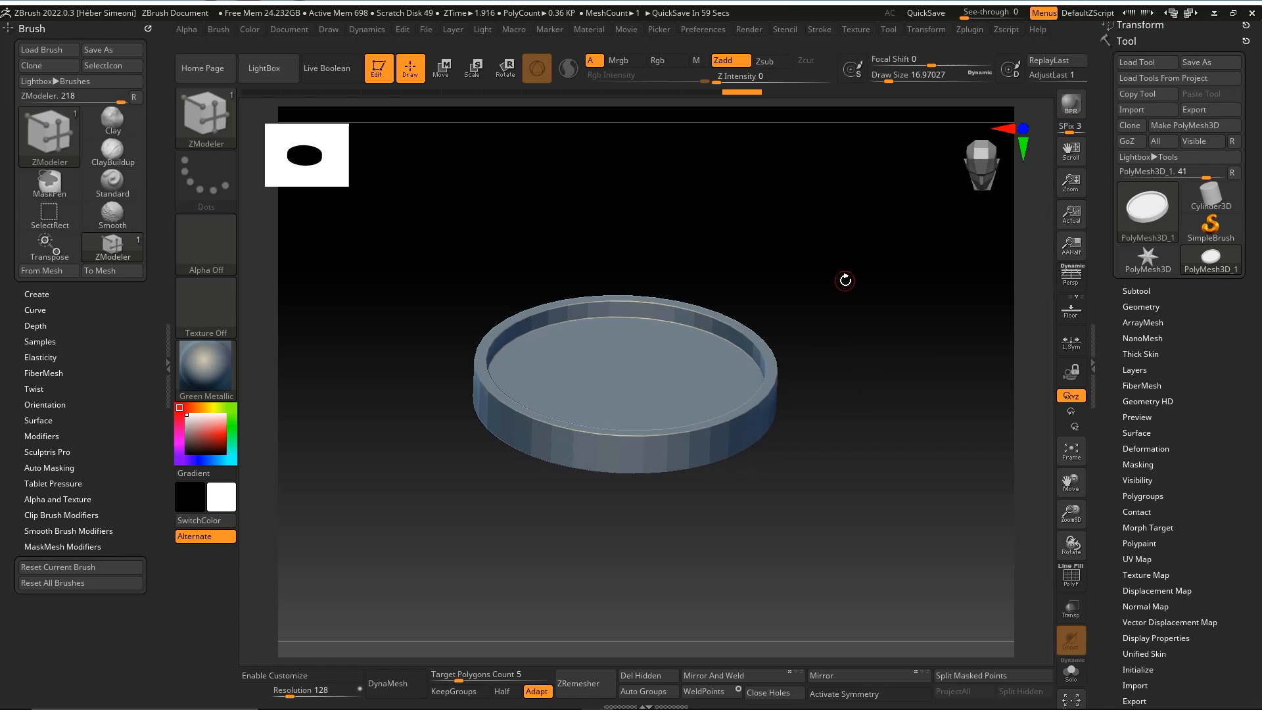
key(ctrl+shift)
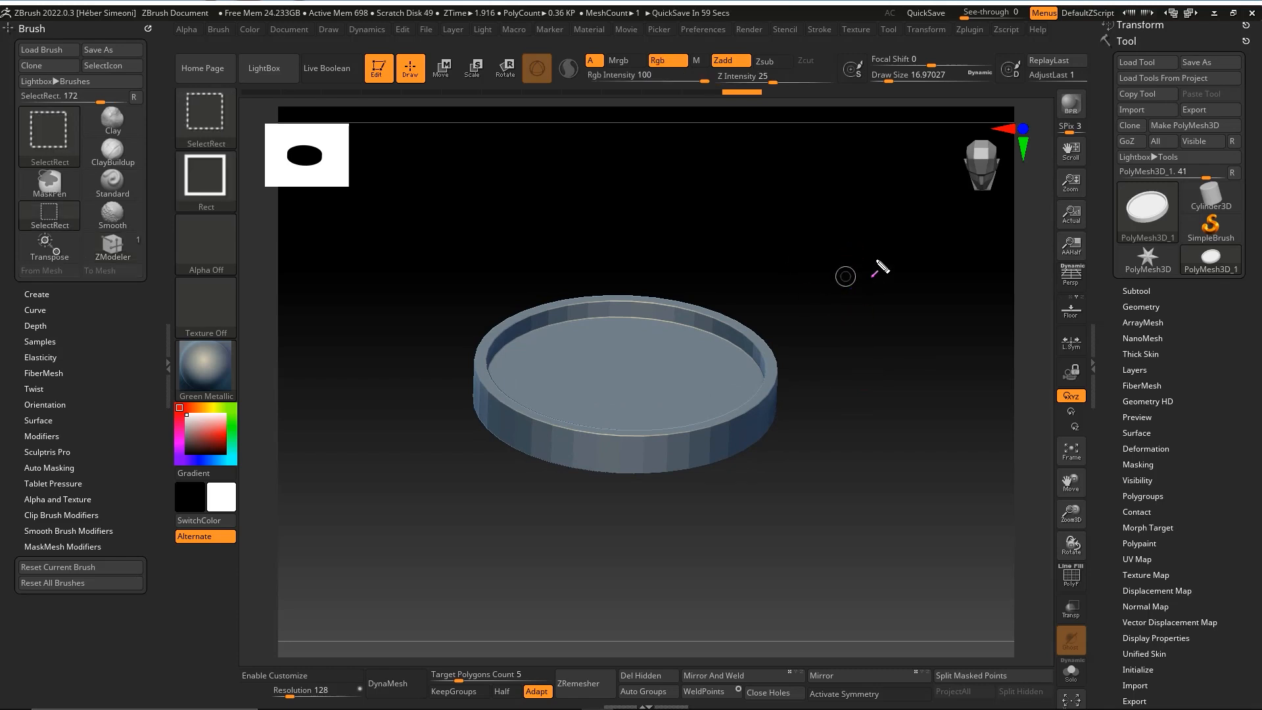
mouse_move(679, 580)
mouse_down()
mouse_move(1000, 172)
mouse_move(1155, 69)
mouse_move(1111, 126)
mouse_move(1127, 108)
mouse_move(1142, 125)
mouse_up()
key(Escape)
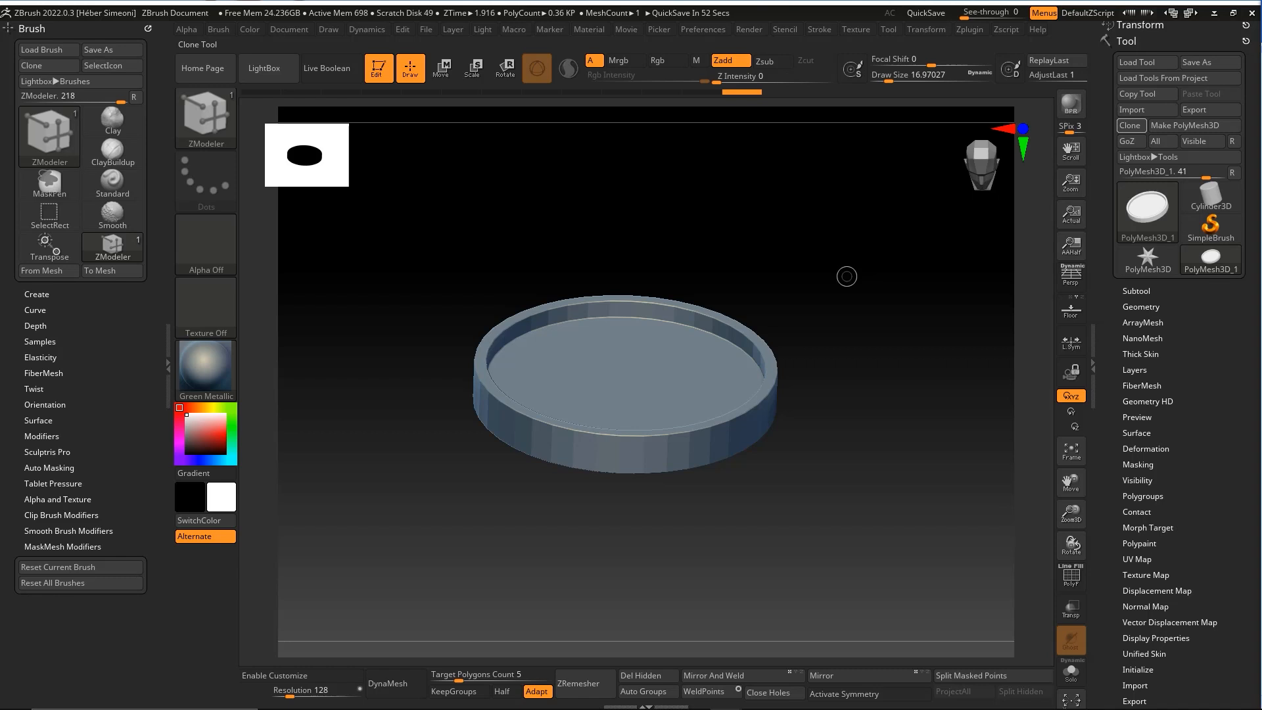
drag(928, 383, 951, 351)
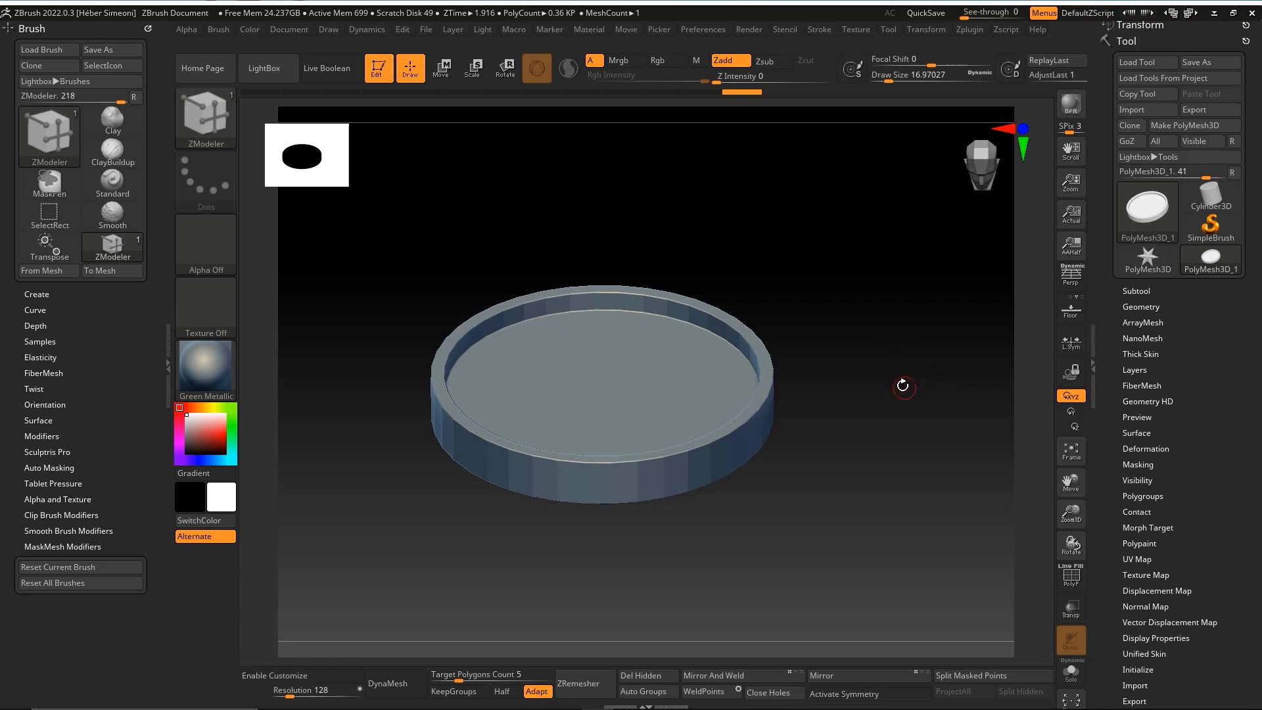
drag(853, 399, 903, 388)
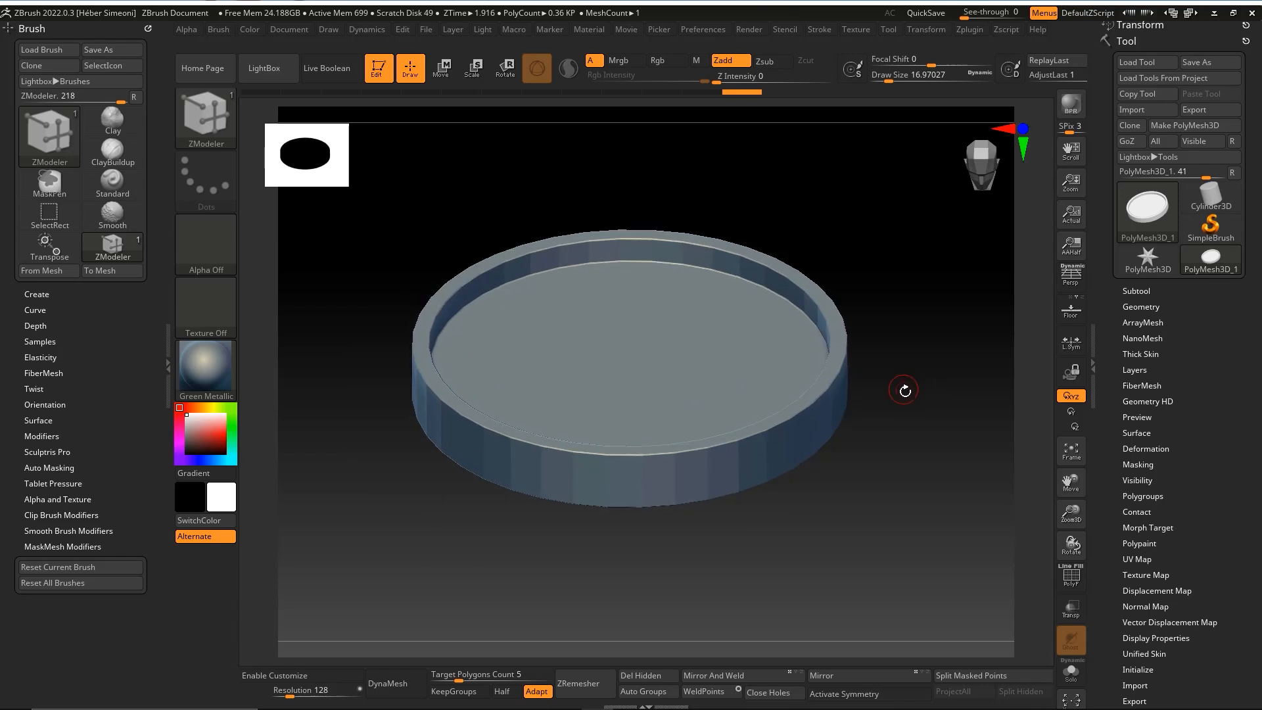
Insert a Cylinder3D as a new subtool below the pan and make it the active subtool.
key(ctrl+shift+3)
mouse_move(947, 282)
mouse_down()
mouse_move(818, 417)
mouse_move(1123, 42)
mouse_move(1104, 72)
mouse_move(1150, 337)
mouse_up()
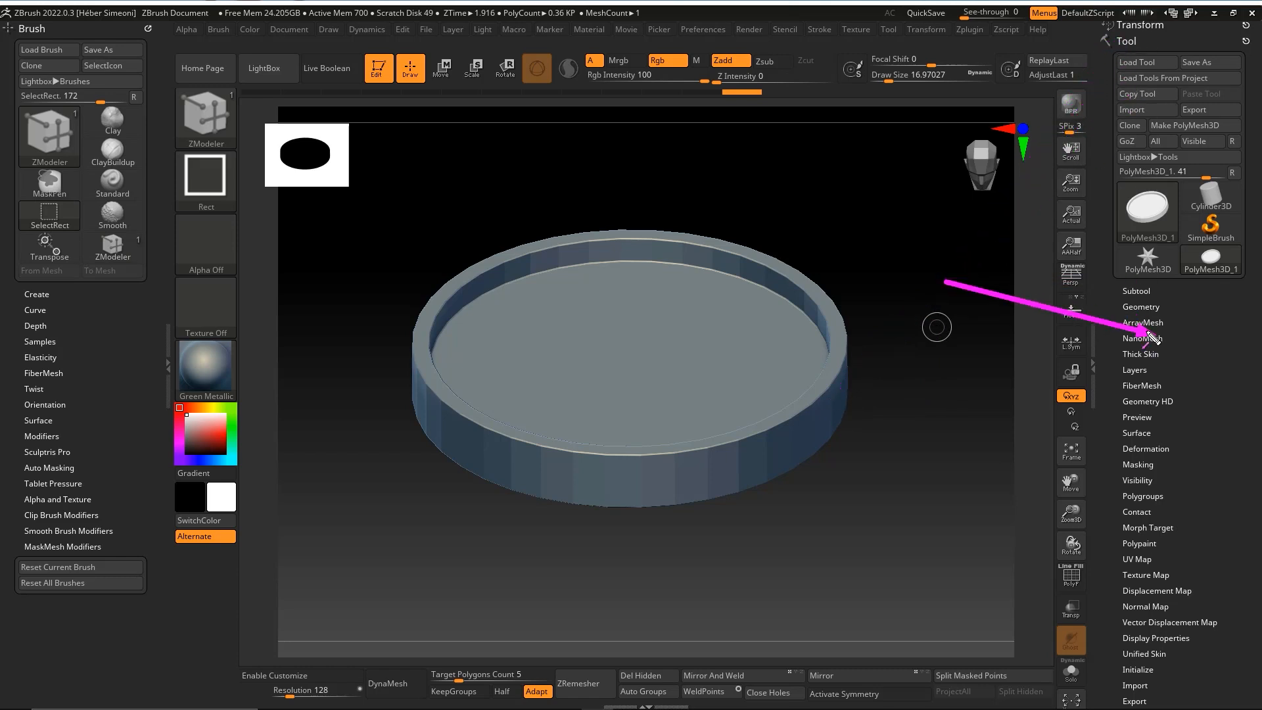
click(1136, 291)
drag(1253, 239, 1253, 224)
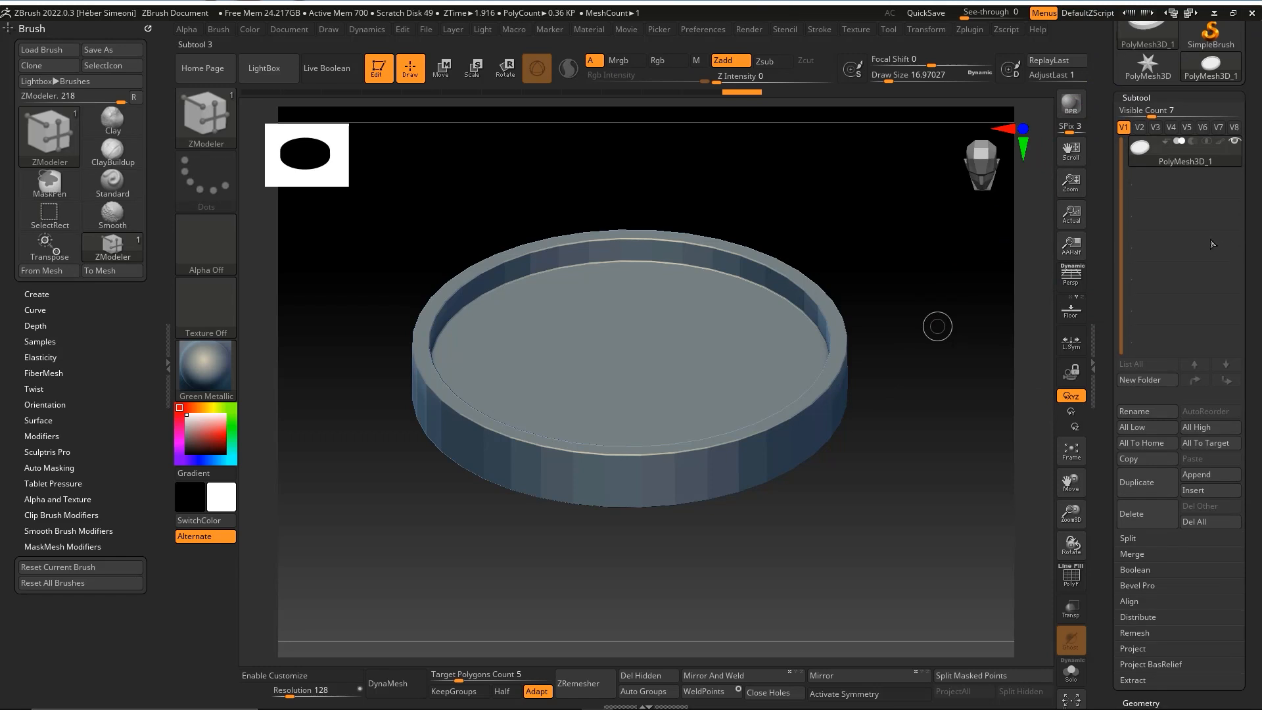
click(1204, 491)
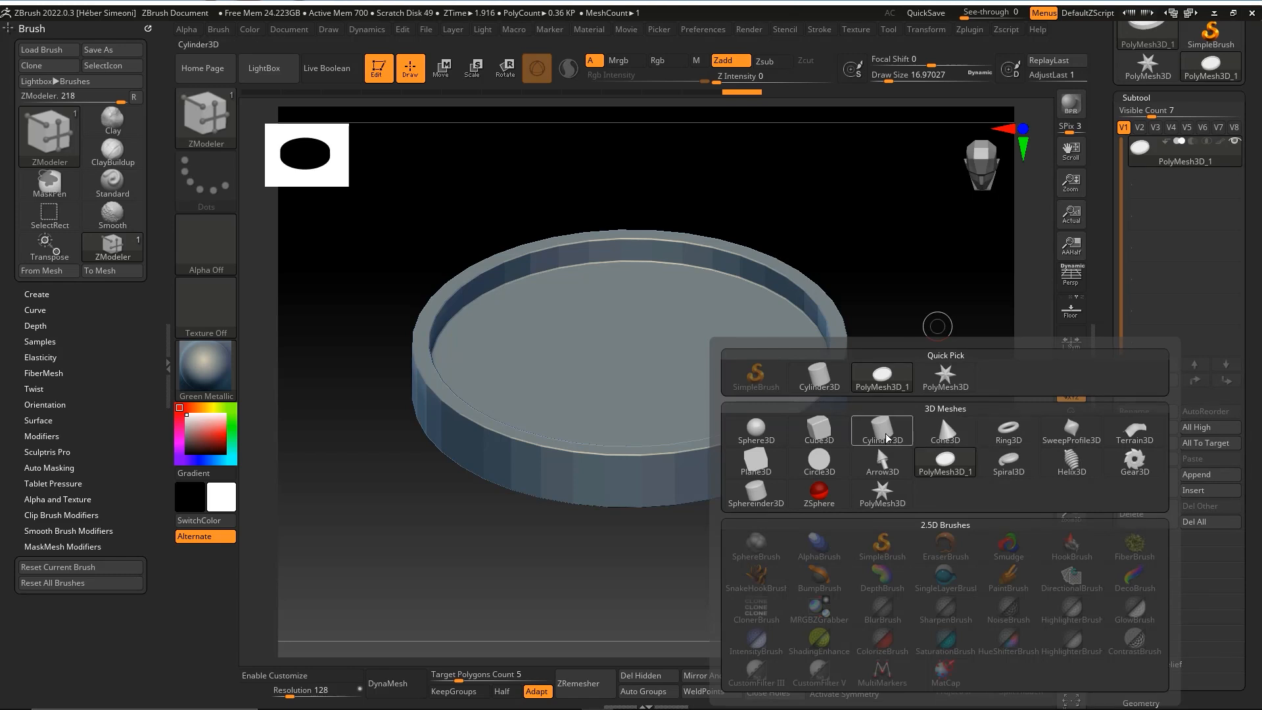
click(889, 434)
key(f)
key(f)
Scale the inserted cylinder down uniformly and stretch it along its axis into a thin upright rod through the pan's center.
drag(958, 352, 922, 322)
key(w)
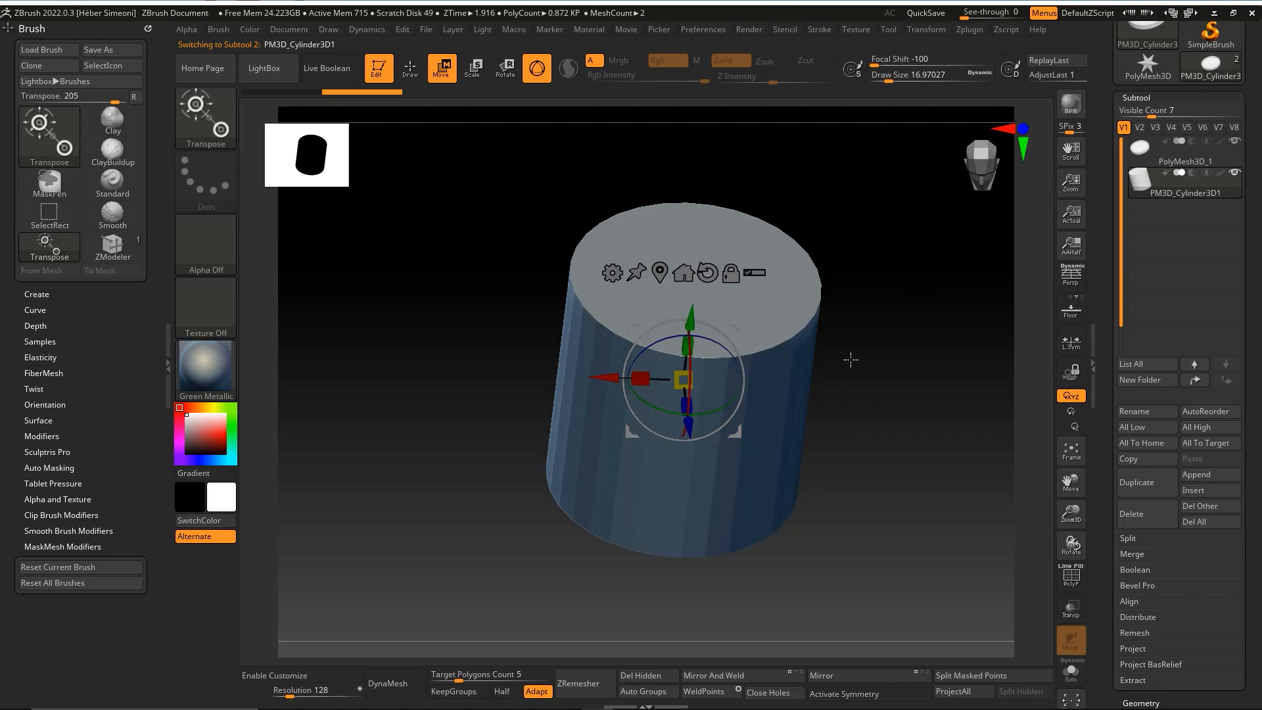
key(ctrl+shift+a)
mouse_move(397, 386)
mouse_down()
mouse_move(441, 77)
mouse_move(665, 279)
mouse_move(677, 394)
mouse_move(605, 453)
mouse_move(578, 456)
mouse_move(579, 496)
mouse_up()
key(ctrl+z)
drag(683, 381, 586, 463)
shift+drag(912, 320, 847, 329)
key(ctrl+z)
drag(683, 336, 754, 308)
key(ctrl+z)
drag(684, 337, 895, 196)
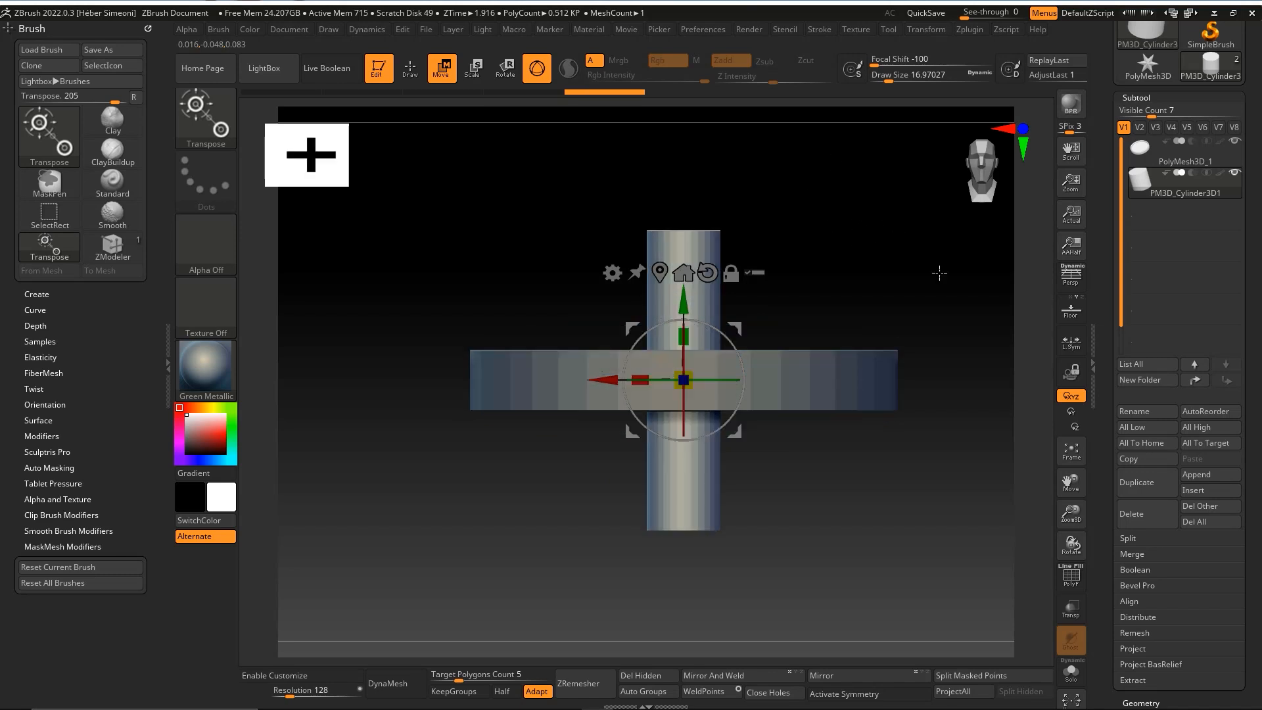
ctrl+right_drag(863, 272, 834, 273)
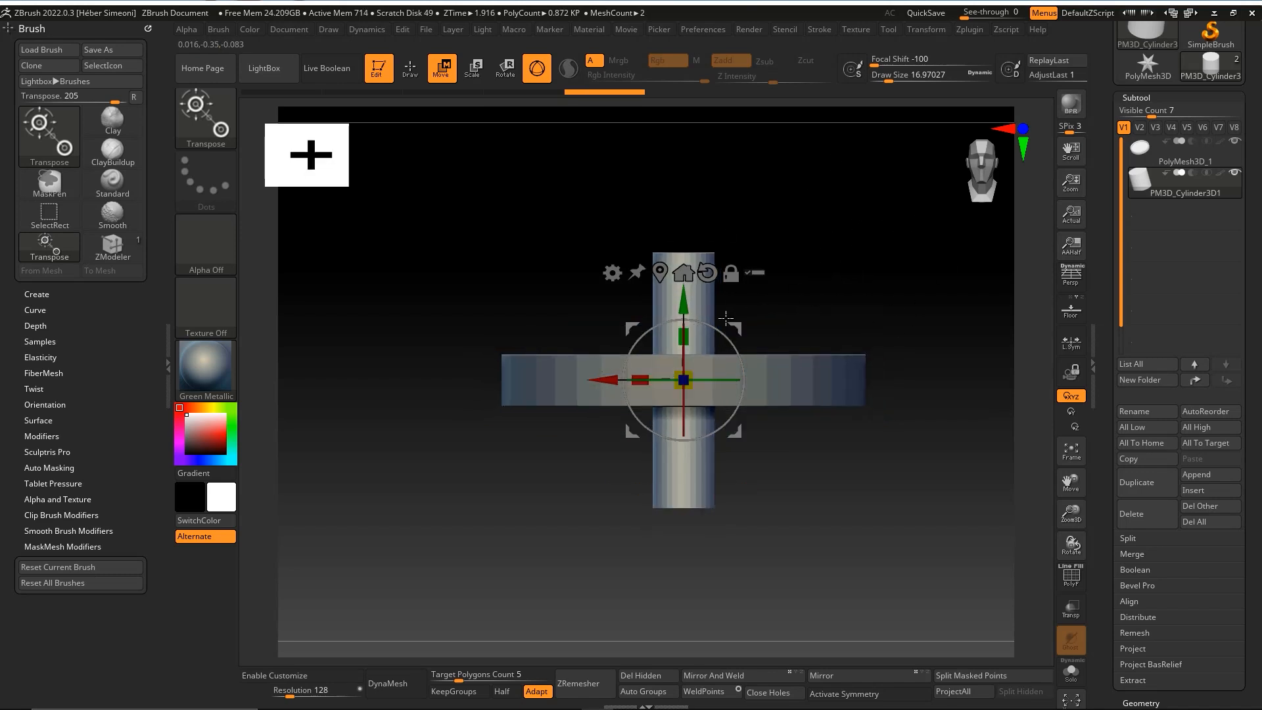
Rotate the rod a quarter turn to lie horizontally and move it out to the side of the pan as a handle.
drag(708, 324, 861, 444)
drag(764, 380, 958, 397)
alt+drag(833, 270, 887, 262)
drag(872, 309, 898, 312)
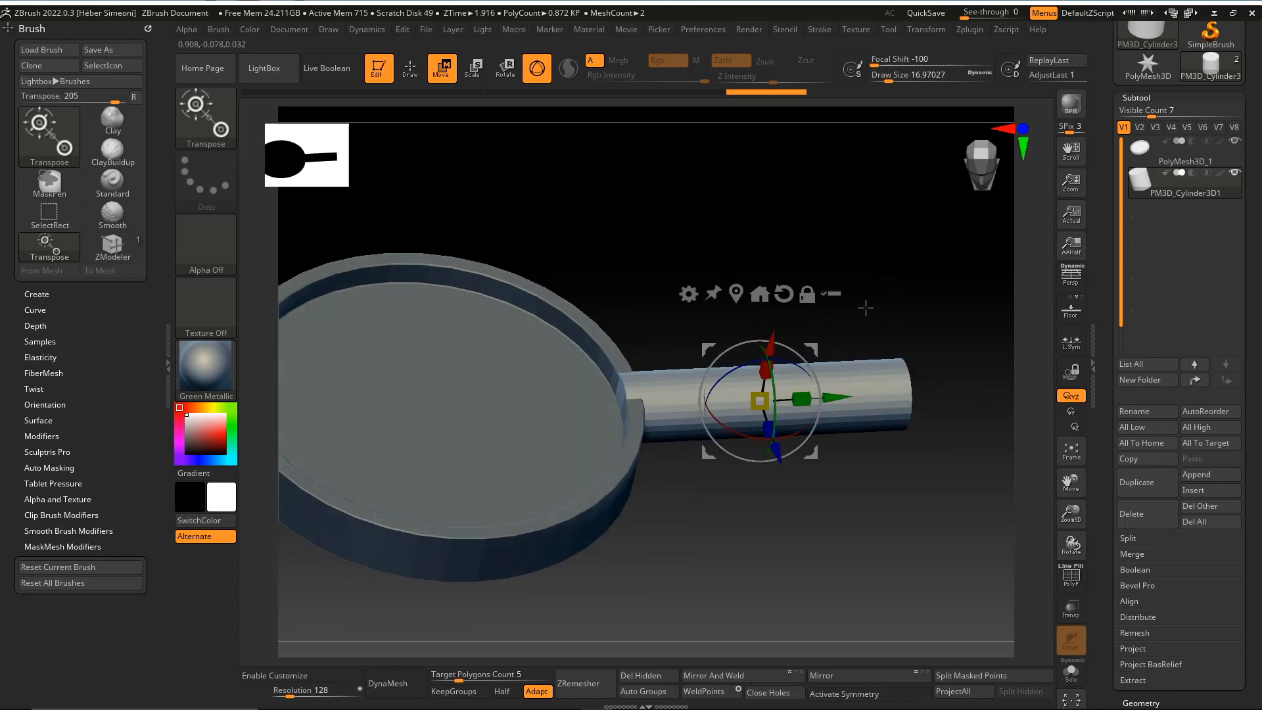
Scale the handle rod down to a thinner size, adjust its length and attach its end to the pan's outer wall.
drag(766, 393, 708, 423)
drag(690, 481, 751, 420)
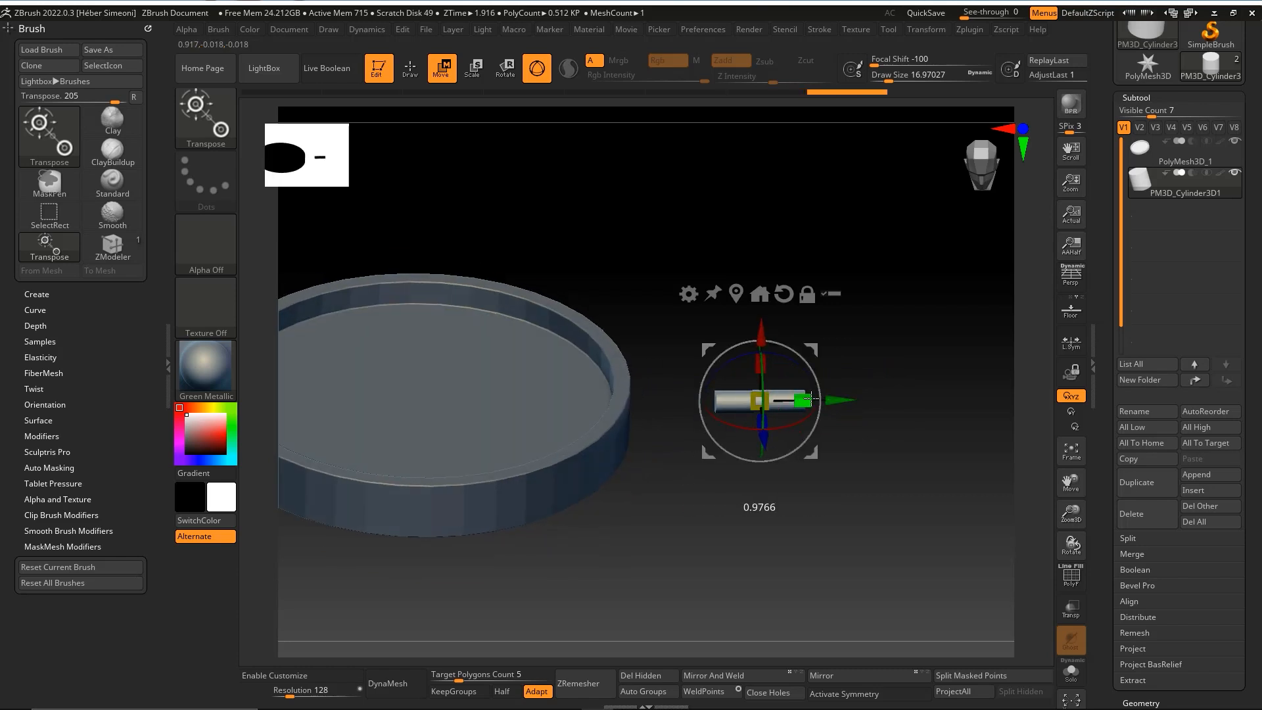
drag(815, 397, 785, 401)
drag(845, 322, 783, 401)
drag(818, 328, 843, 252)
Return to Draw mode with the ZModeler brush and face the handle's free end straight on.
key(q)
mouse_move(810, 298)
mouse_down()
mouse_move(841, 298)
mouse_move(825, 309)
mouse_move(835, 331)
mouse_up()
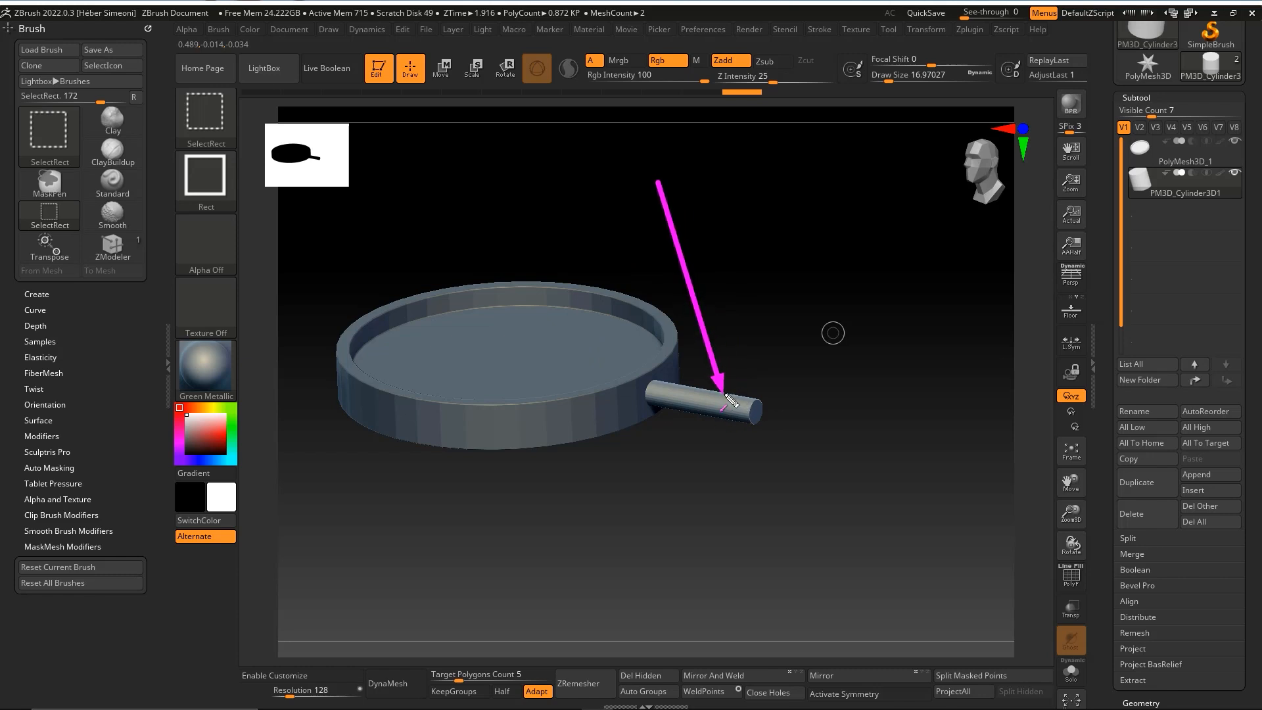
key(b)
key(z)
key(m)
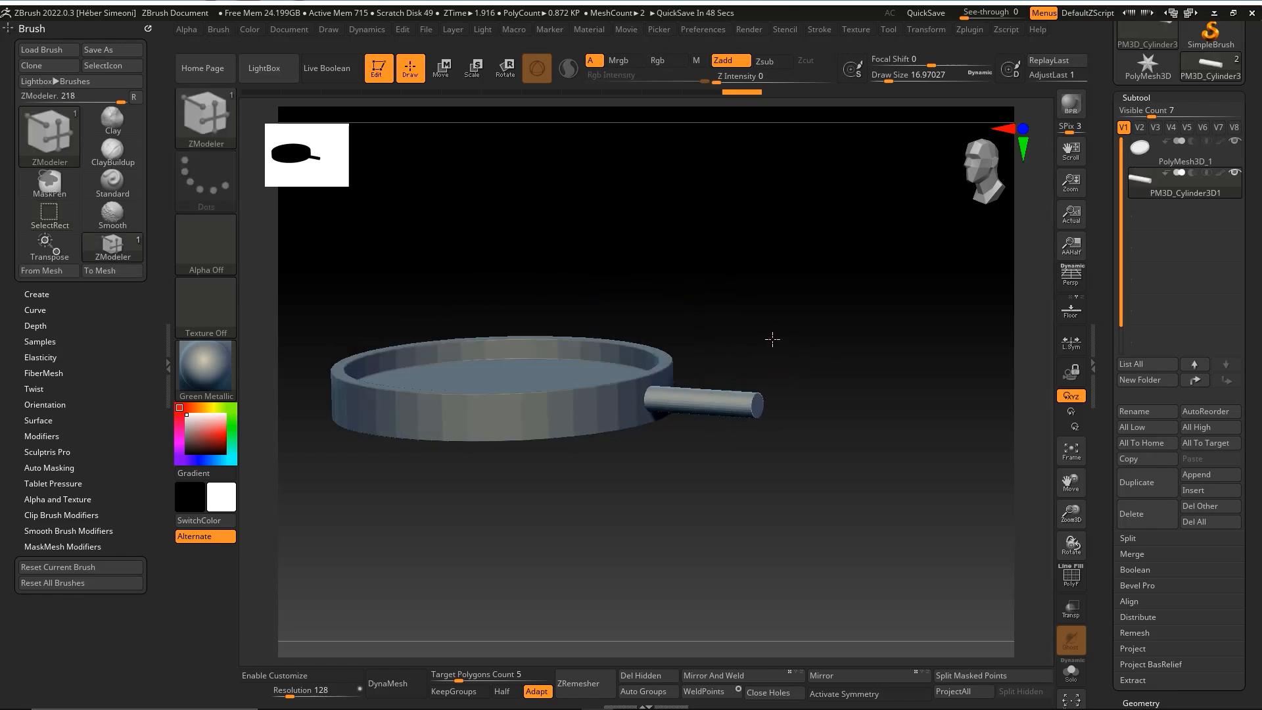
drag(800, 354, 790, 308)
drag(761, 349, 743, 316)
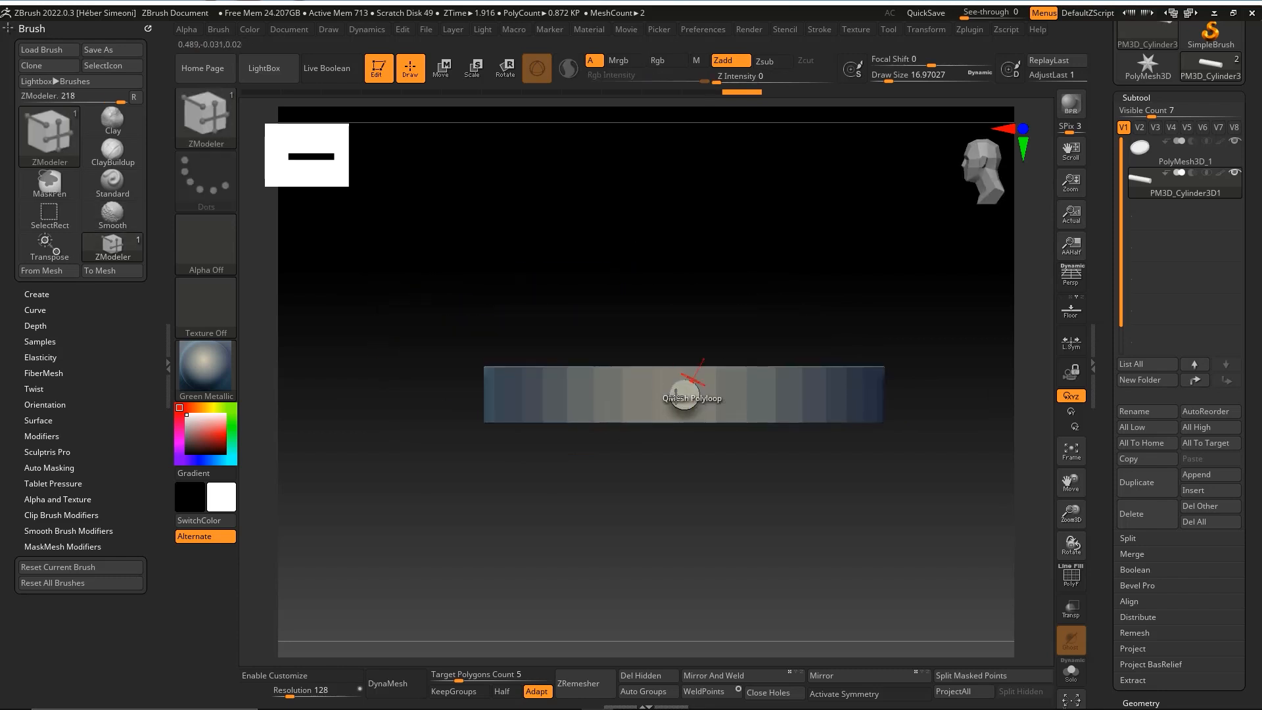
drag(876, 291, 830, 271)
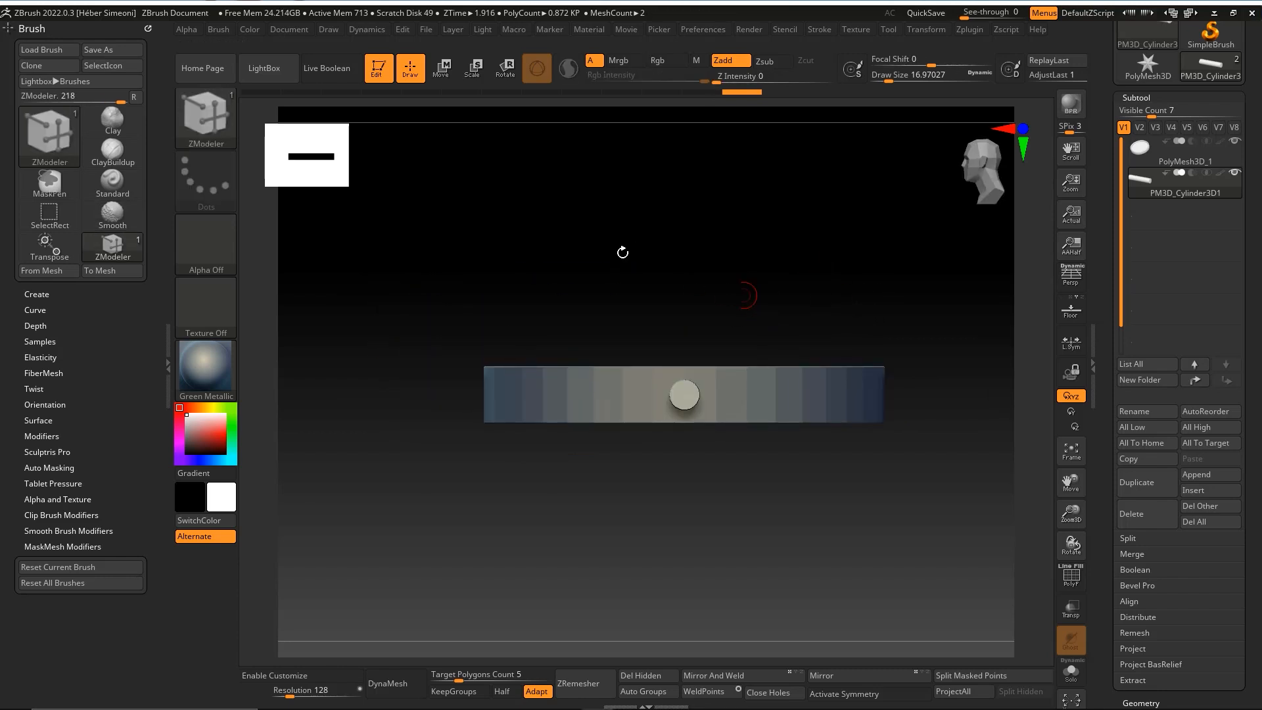
Switch to the IMM Primitives brush with the Capsule mesh and draw a capsule onto the handle's free end.
key(ctrl+shift)
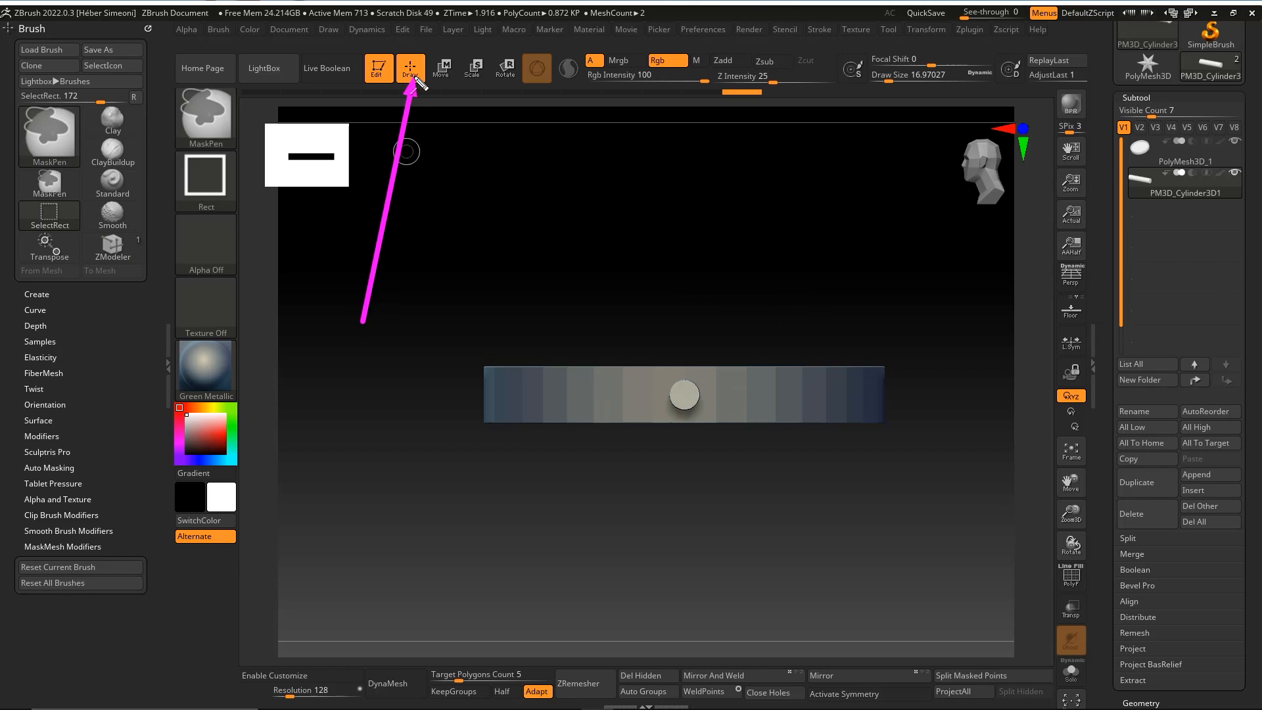
click(208, 116)
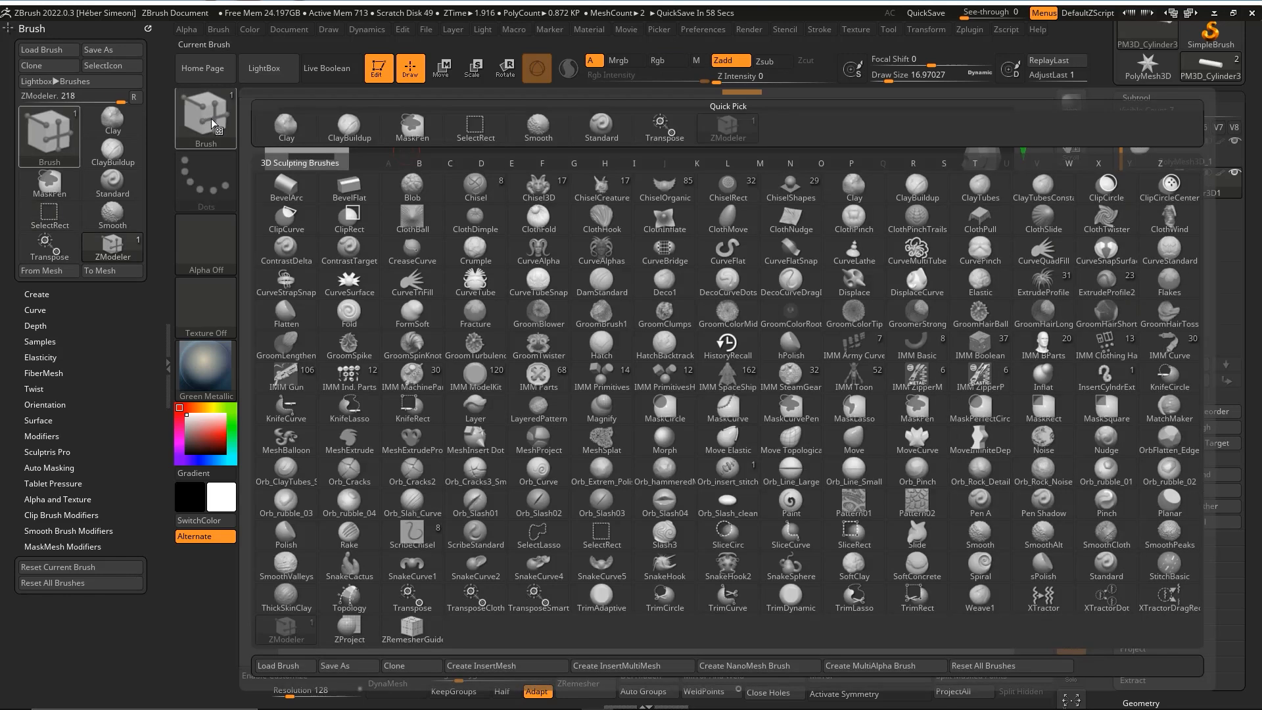
key(i)
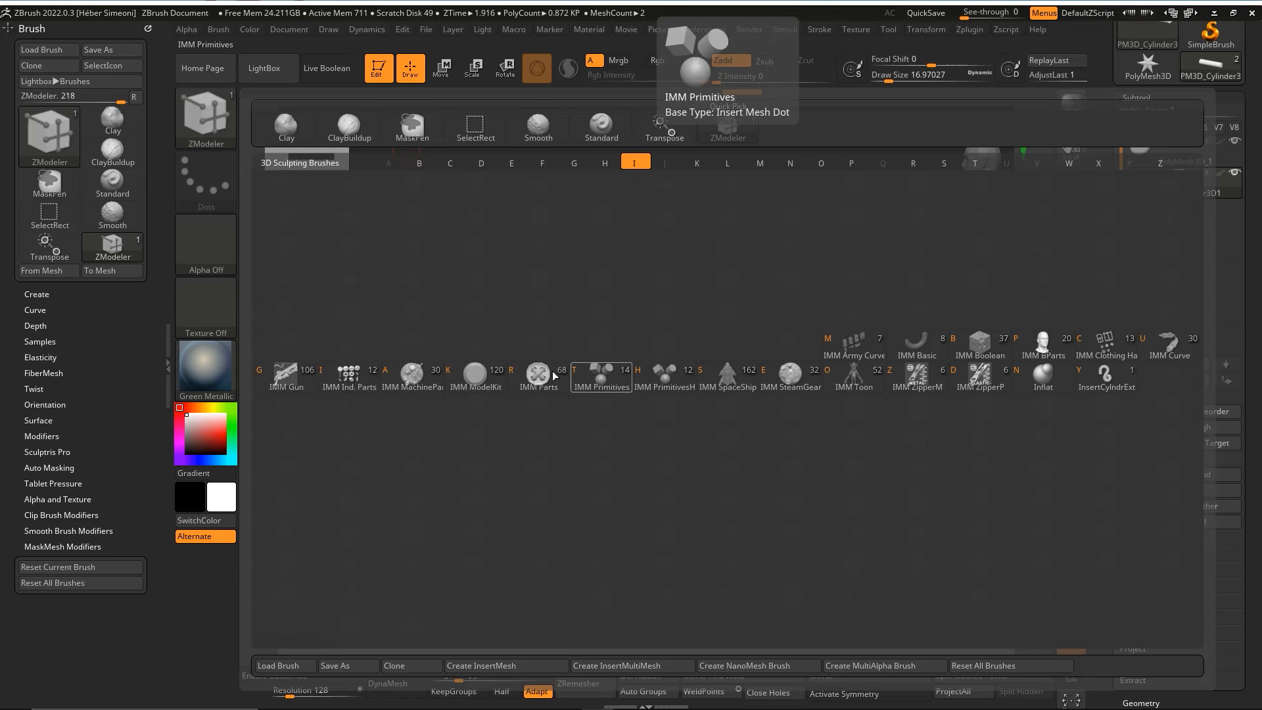
click(600, 385)
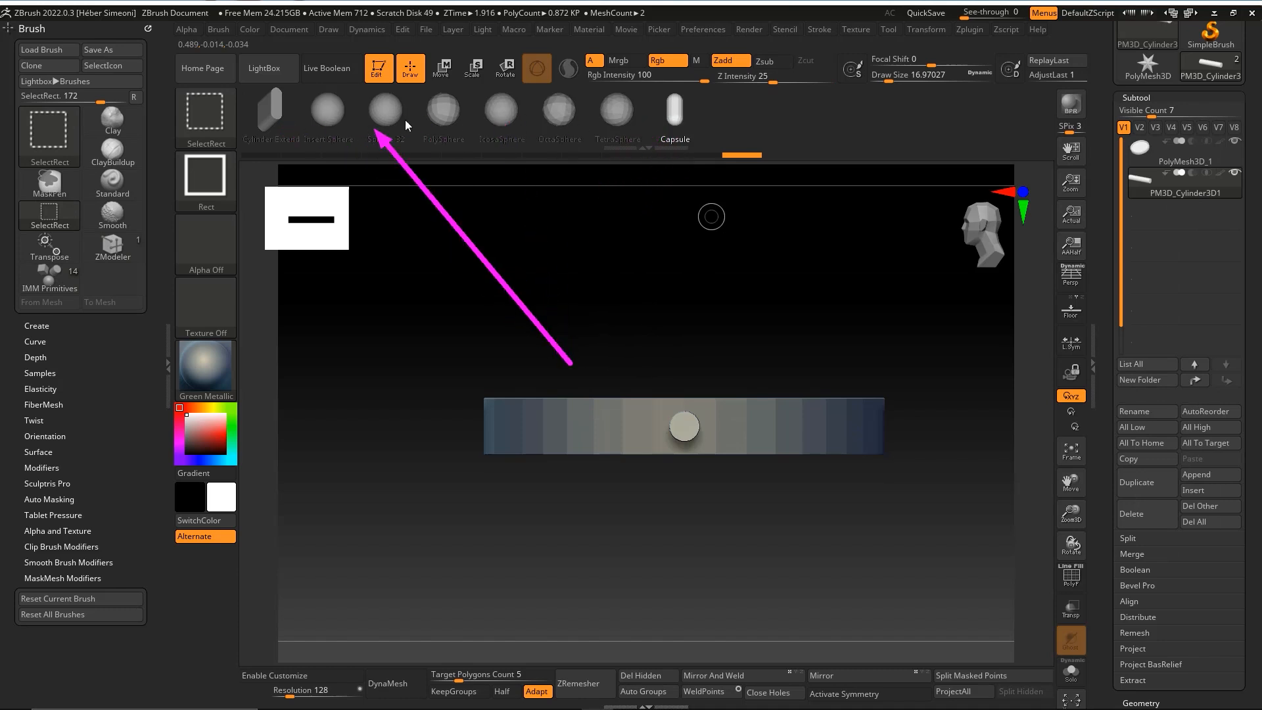
drag(503, 112, 675, 117)
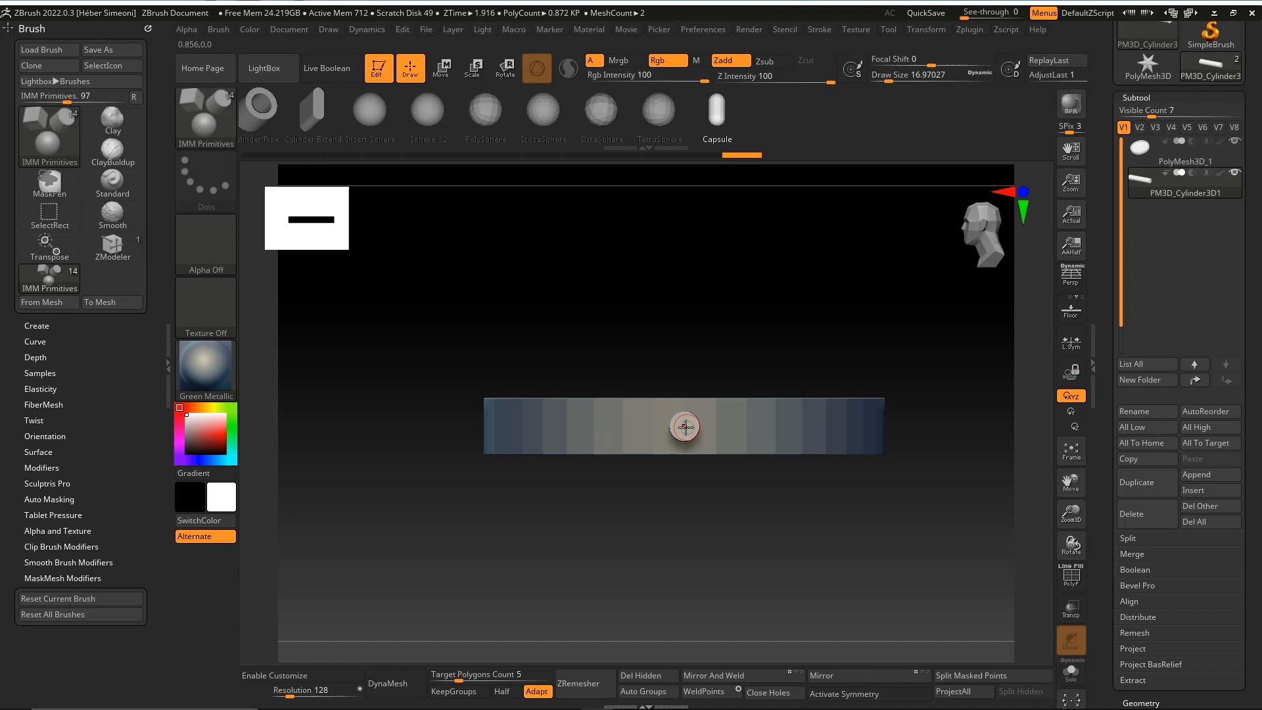
drag(690, 438, 865, 442)
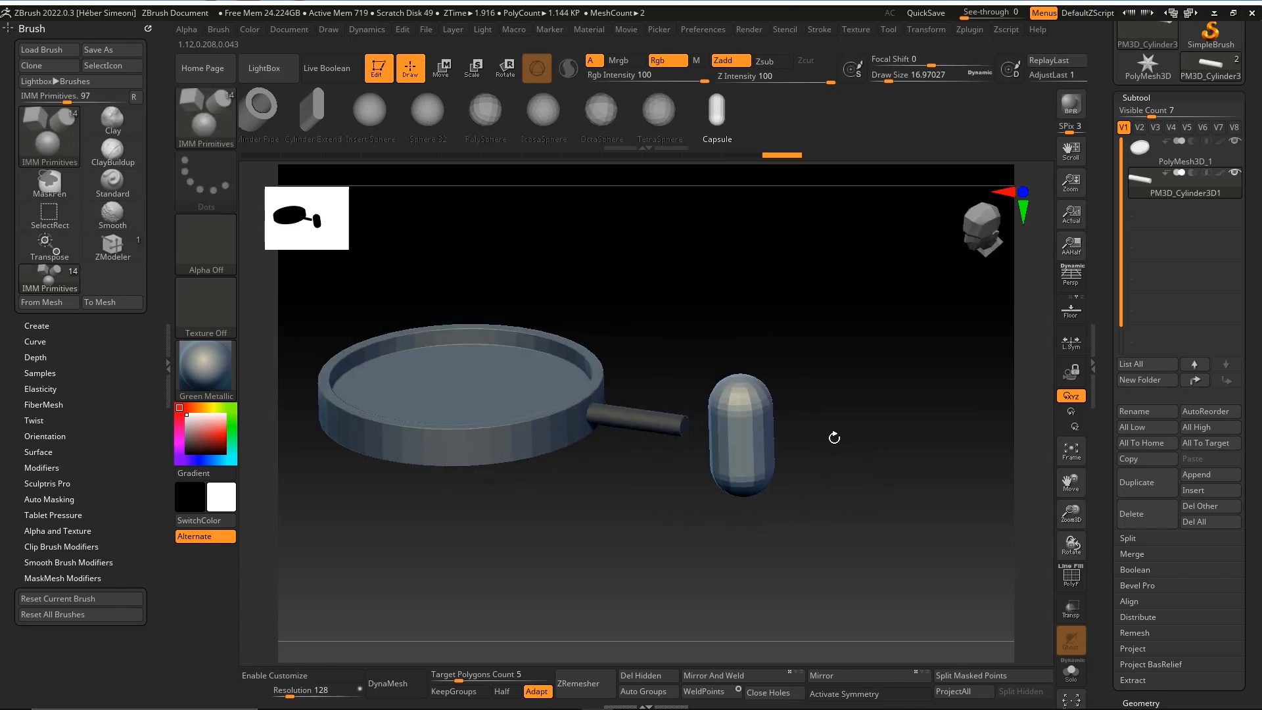
Separate the capsule and the handle rod into individual subtools with Split Masked Points.
key(ctrl+shift)
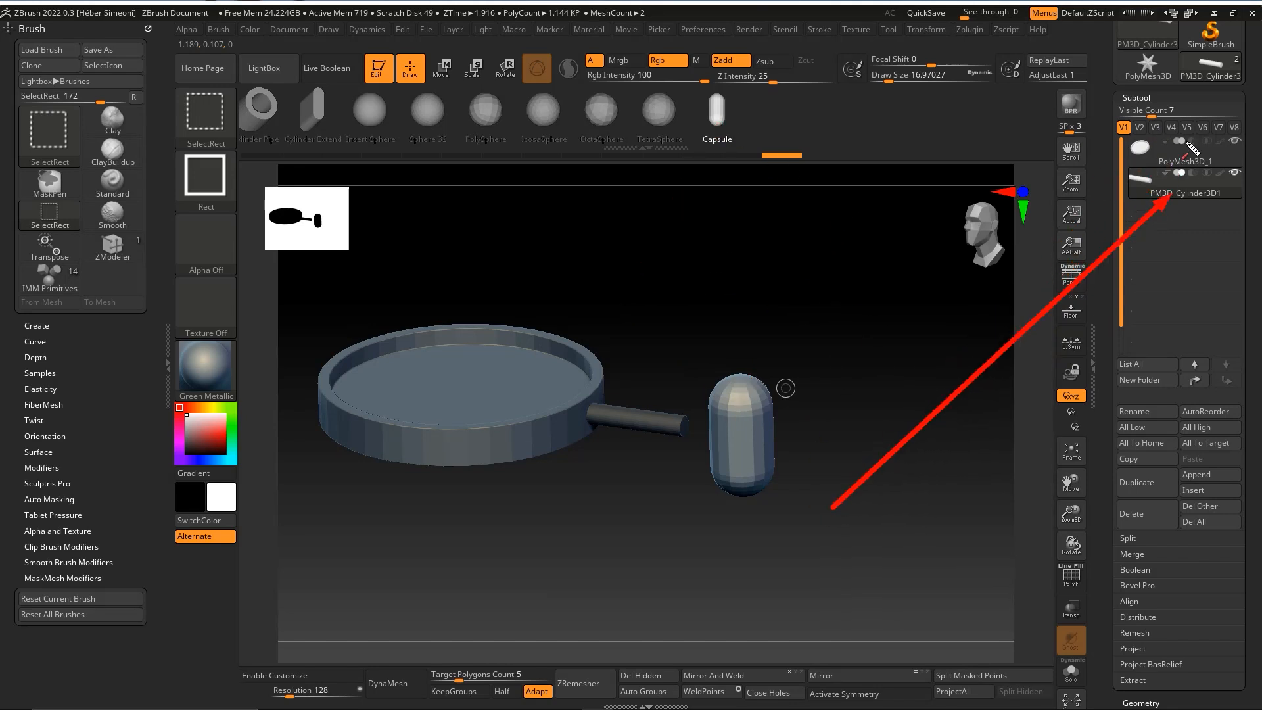
mouse_move(1148, 188)
mouse_down()
mouse_move(741, 428)
mouse_move(821, 285)
mouse_move(1125, 102)
mouse_move(1140, 131)
mouse_move(1122, 503)
mouse_move(1133, 538)
mouse_up()
click(1129, 538)
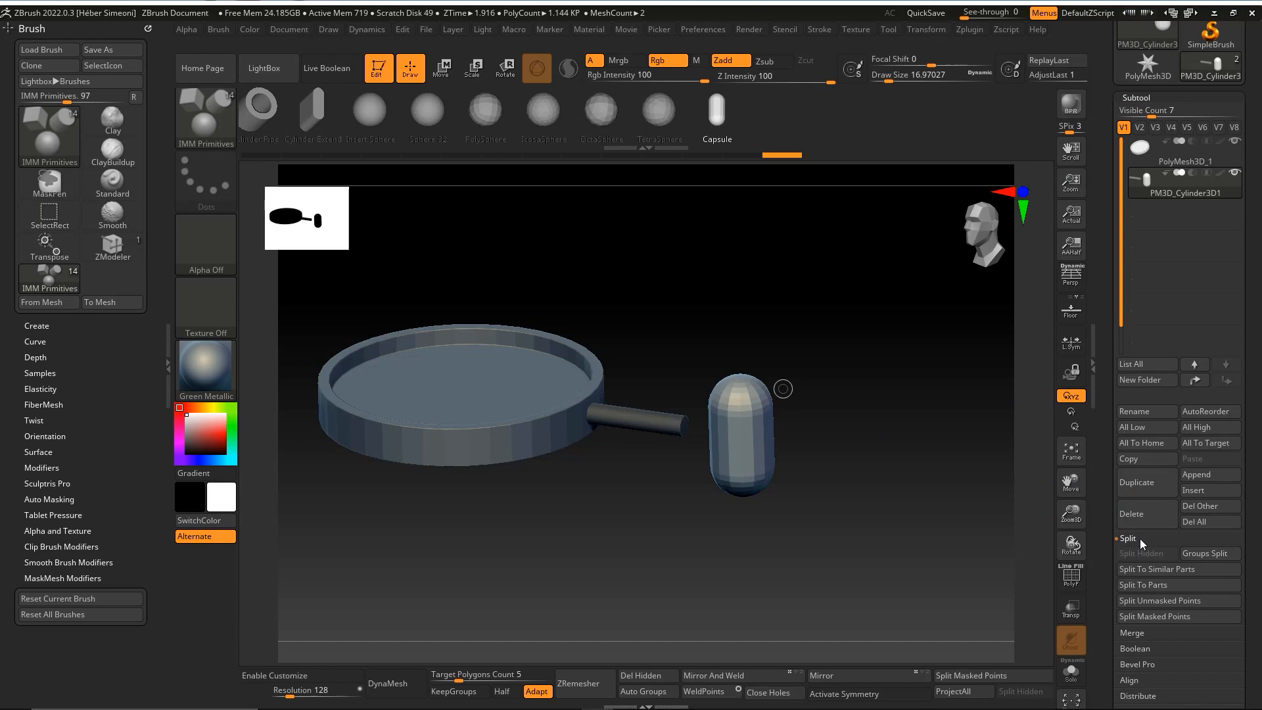
click(1162, 616)
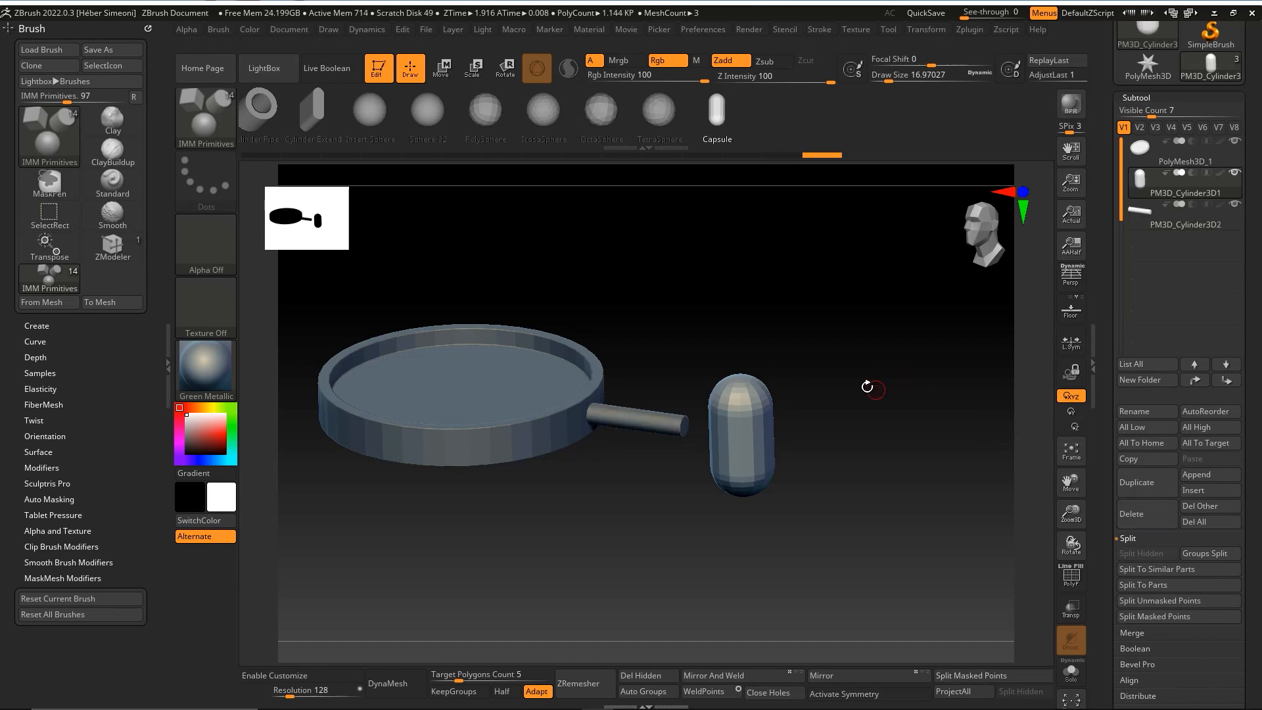
Move the capsule subtool along the handle's axis until it meets the rod's free end, working in side view.
mouse_move(865, 391)
mouse_down()
mouse_move(884, 389)
mouse_move(1131, 190)
mouse_move(451, 134)
mouse_move(441, 70)
mouse_up()
key(ctrl+shift)
click(441, 69)
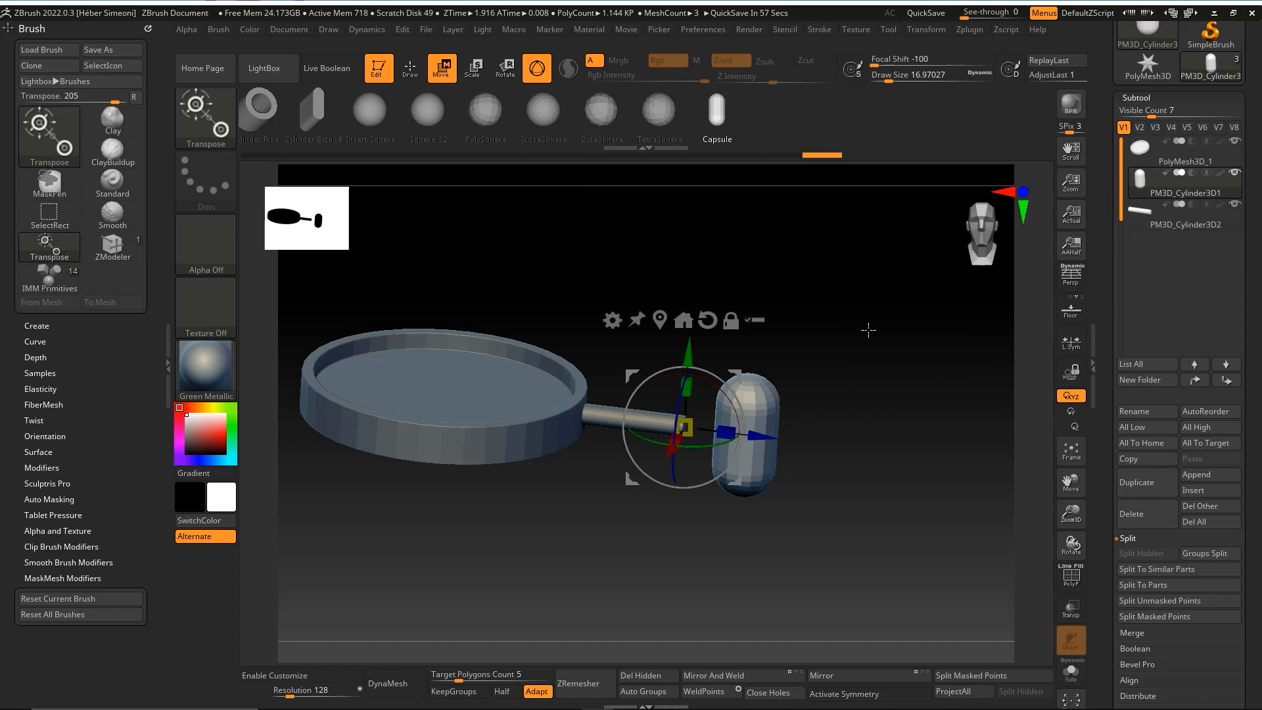
shift+drag(865, 341, 871, 357)
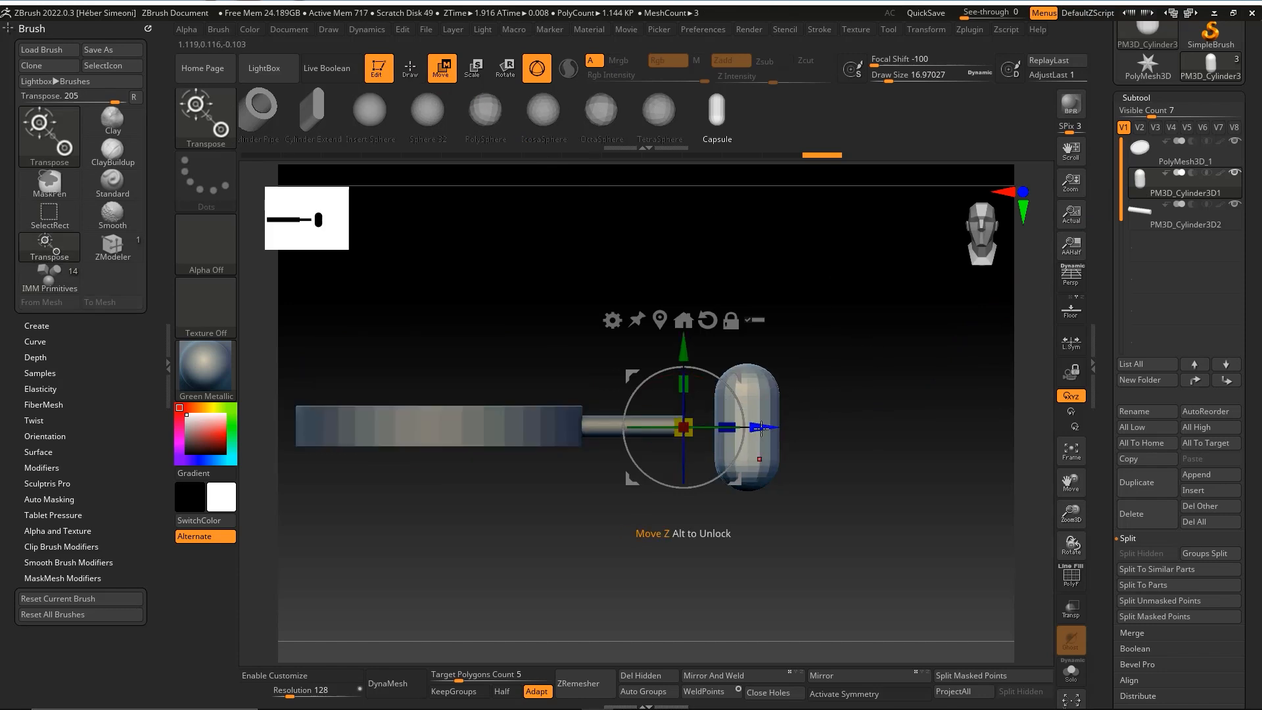
drag(764, 427, 732, 427)
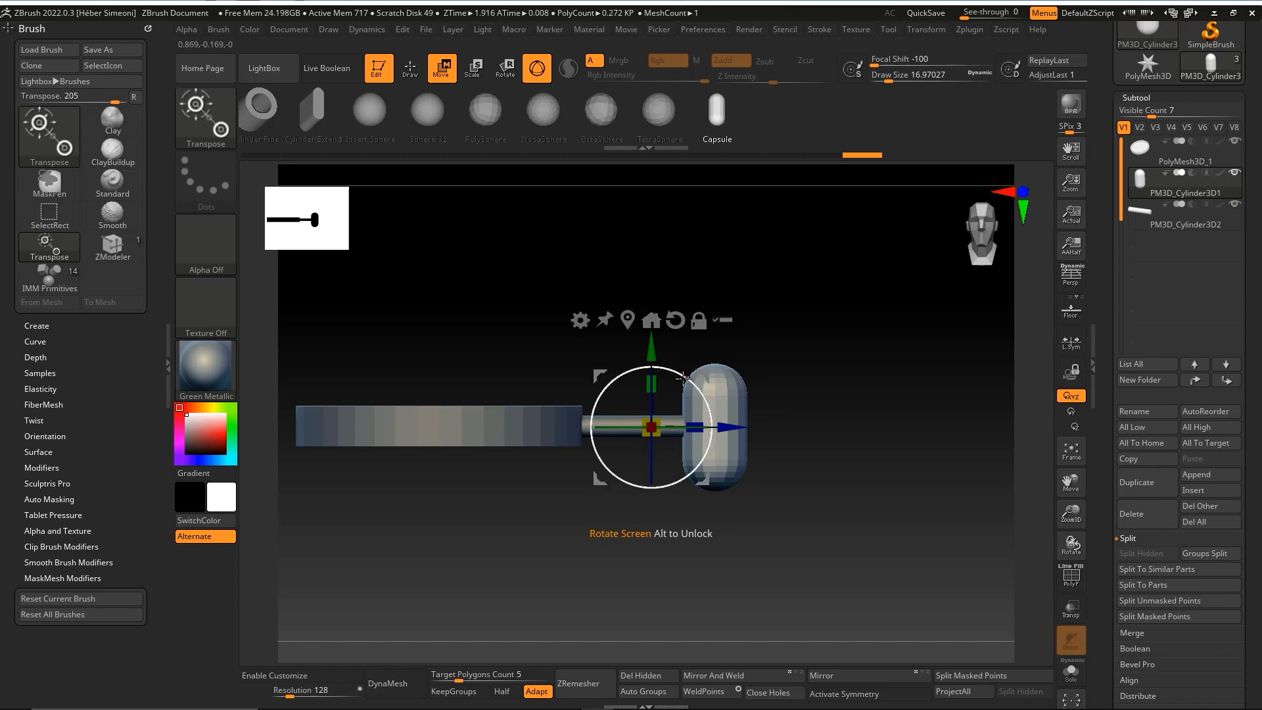
Center the gizmo on the capsule and rotate the capsule a quarter turn so it lies in line with the handle rod.
mouse_move(683, 375)
mouse_down()
mouse_move(604, 361)
mouse_move(644, 359)
mouse_move(700, 391)
mouse_move(676, 371)
mouse_up()
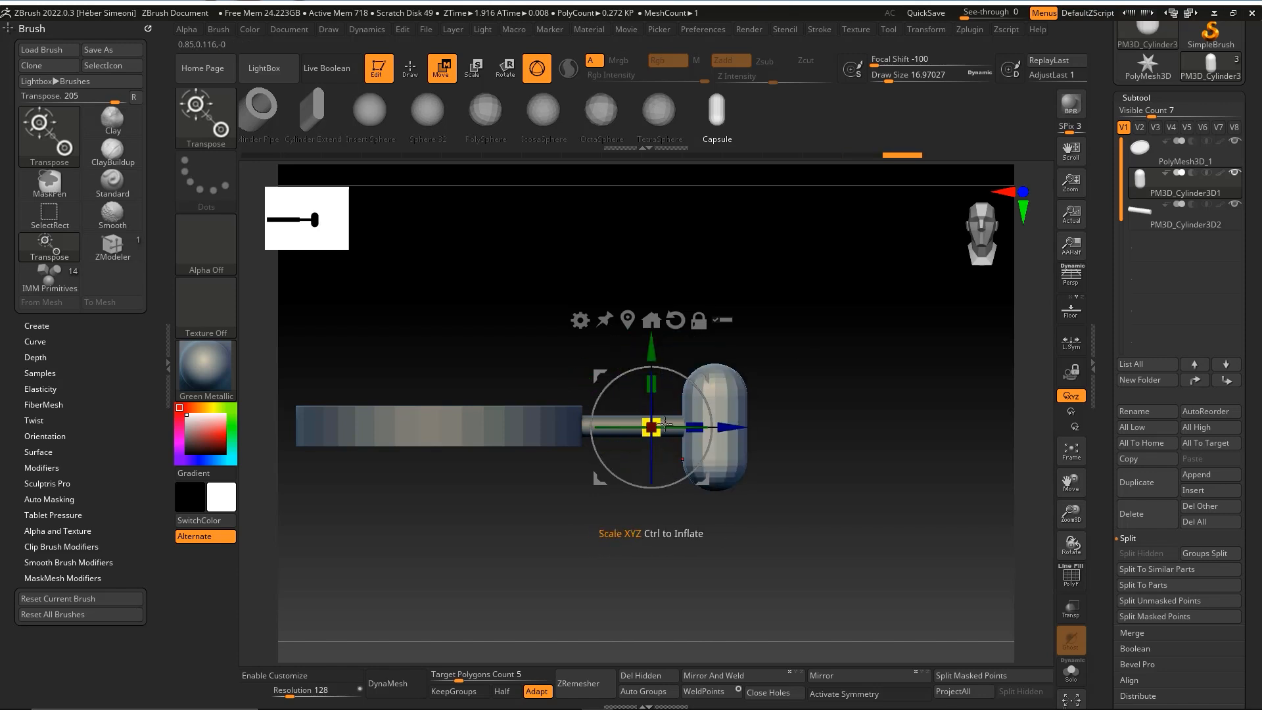
drag(783, 398, 868, 392)
key(ctrl+shift)
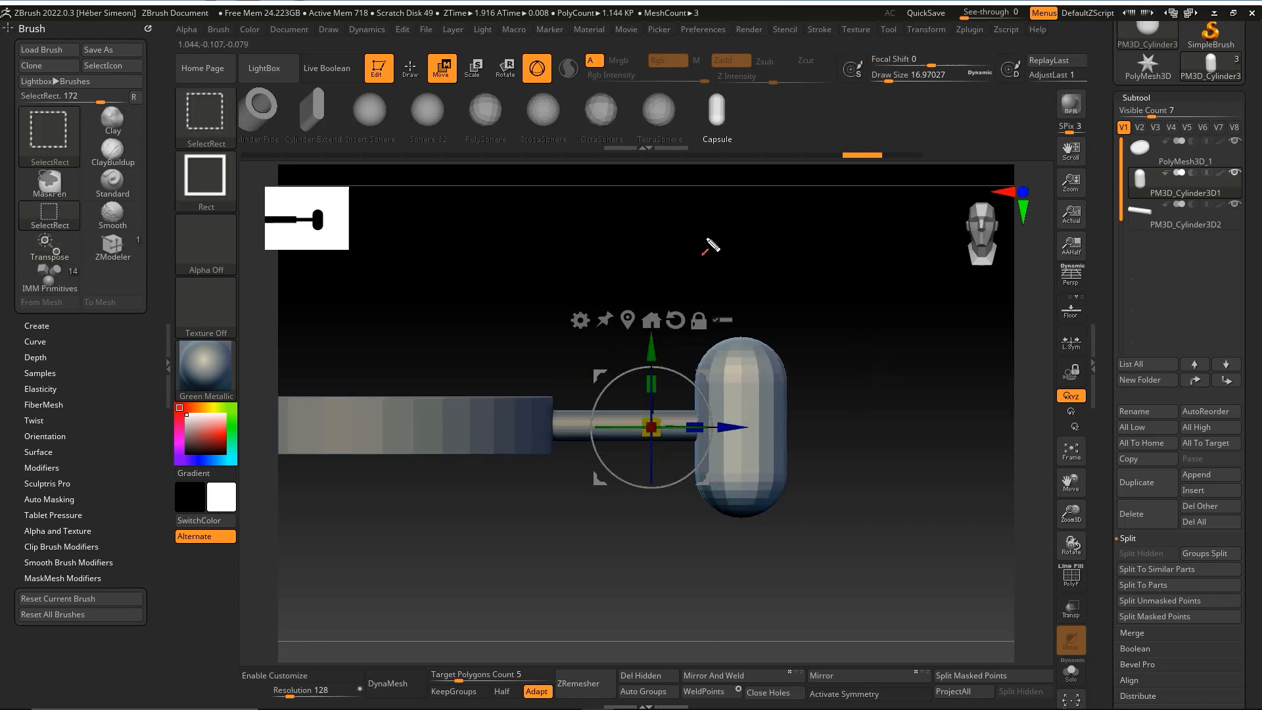
click(629, 320)
key(ctrl+shift)
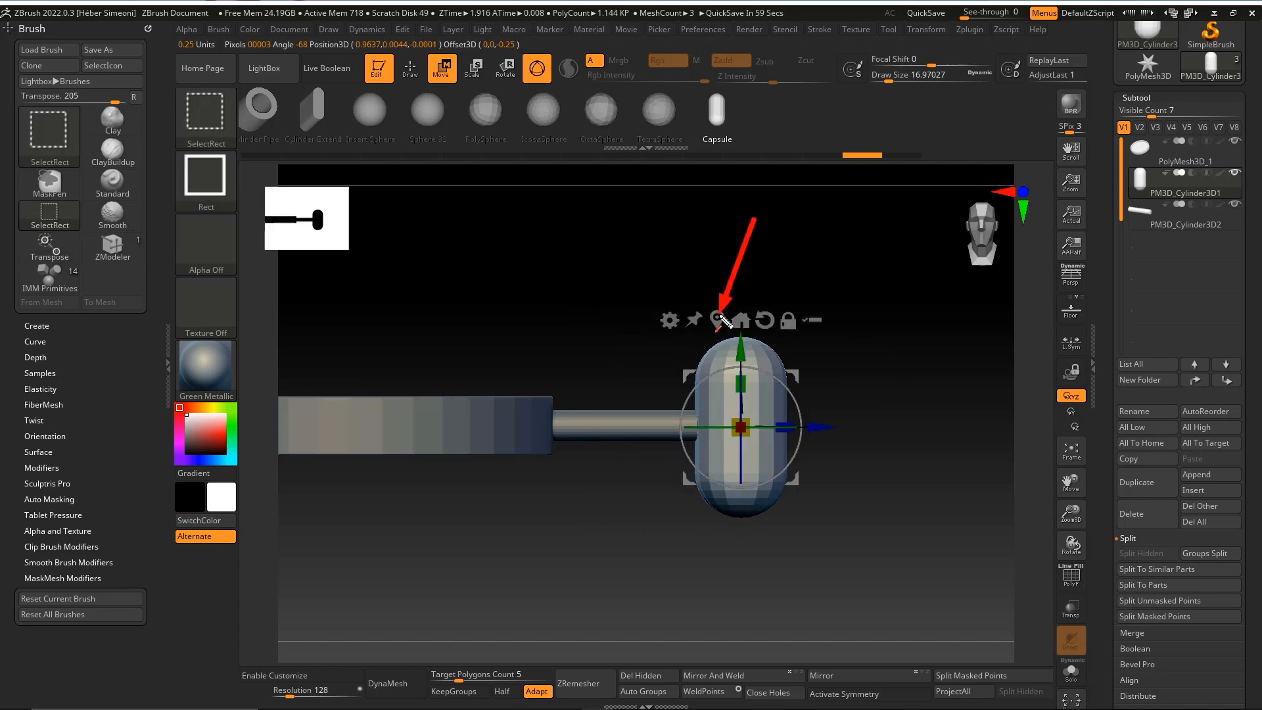
mouse_move(378, 291)
ctrl+shift+mouse_down()
mouse_move(440, 77)
mouse_move(487, 82)
mouse_move(721, 313)
mouse_move(713, 320)
ctrl+shift+mouse_up()
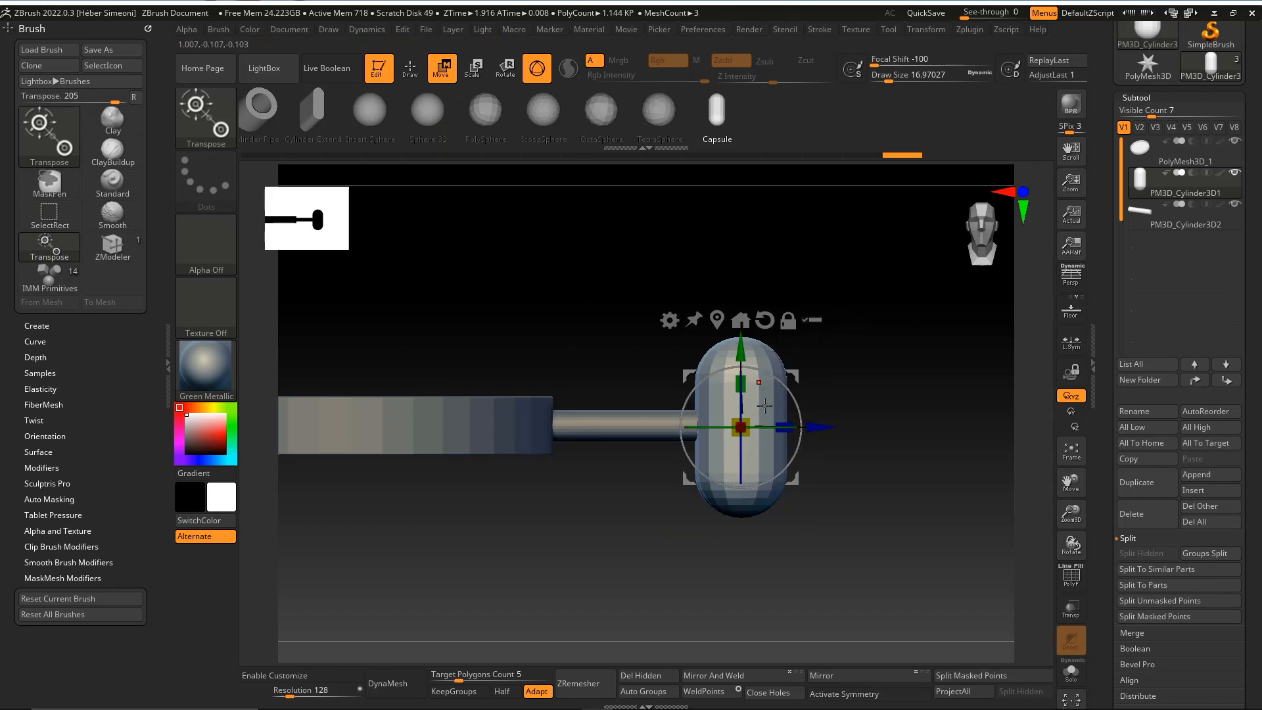
drag(796, 401, 826, 590)
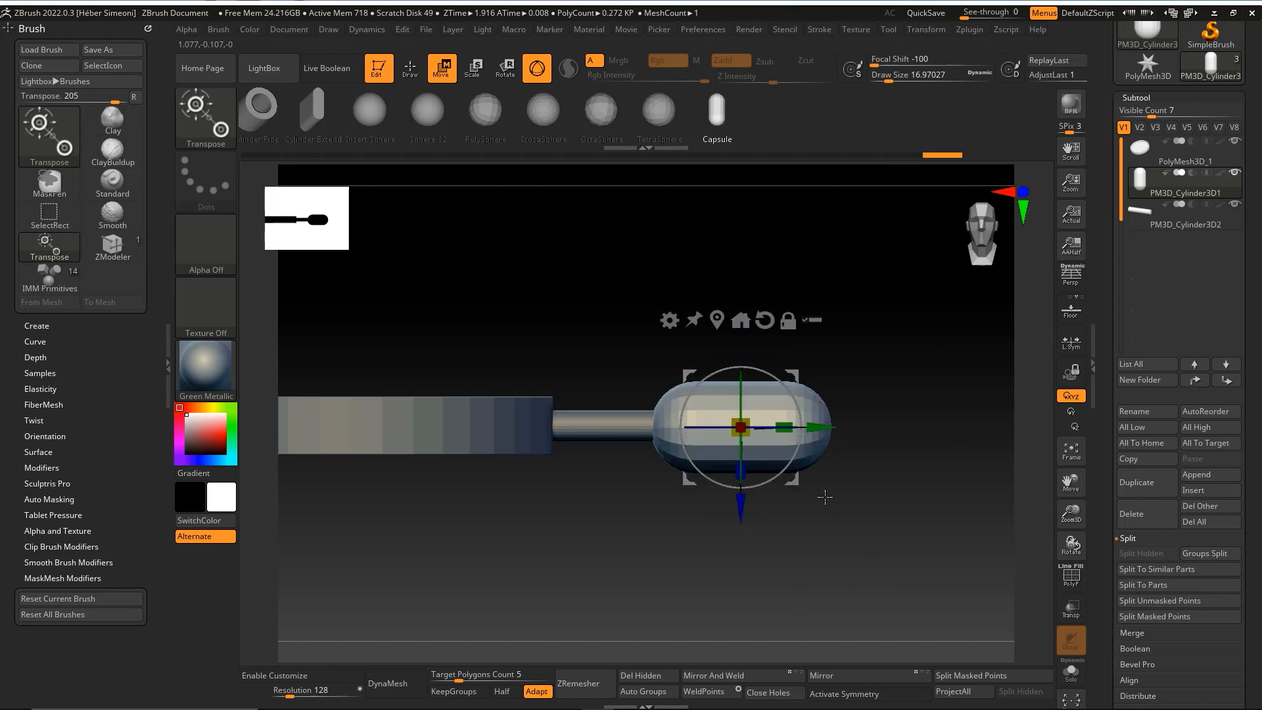
Scale the capsule down uniformly and move it along the handle's axis until it meets the rod's end.
mouse_move(868, 501)
mouse_down()
mouse_move(864, 532)
mouse_move(879, 520)
mouse_up()
drag(747, 424, 733, 437)
drag(879, 376, 885, 336)
drag(828, 431, 755, 431)
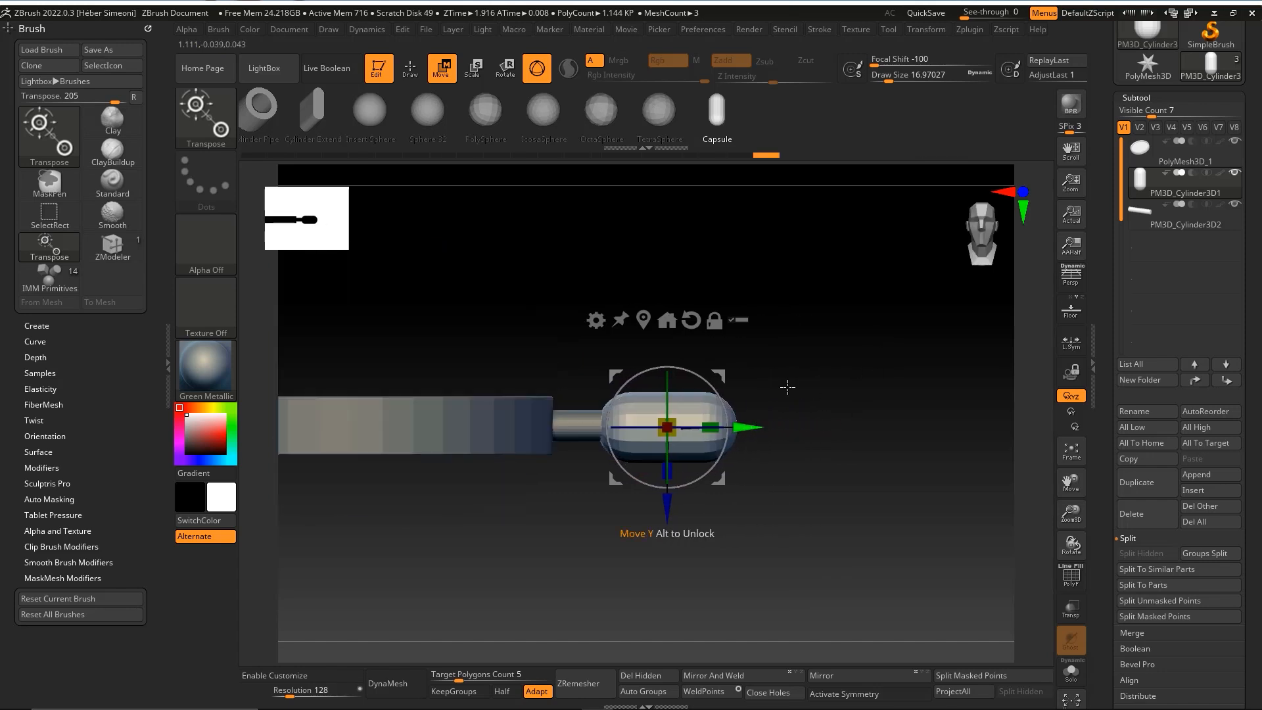
drag(782, 378, 795, 414)
key(ctrl+shift+a)
mouse_move(679, 238)
mouse_down()
mouse_move(593, 405)
mouse_move(675, 426)
mouse_up()
key(ctrl+shift+a)
mouse_move(771, 400)
mouse_down()
mouse_move(822, 396)
mouse_move(845, 451)
mouse_move(787, 376)
mouse_move(841, 427)
mouse_up()
key(ctrl+shift+a)
drag(873, 381, 1061, 587)
key(ctrl+shift+a)
Turn on the polyframe display and mask the half of the capsule nearest the rod, leaving the free end unmasked.
click(1071, 583)
click(1071, 582)
click(1071, 583)
click(1071, 583)
click(1071, 582)
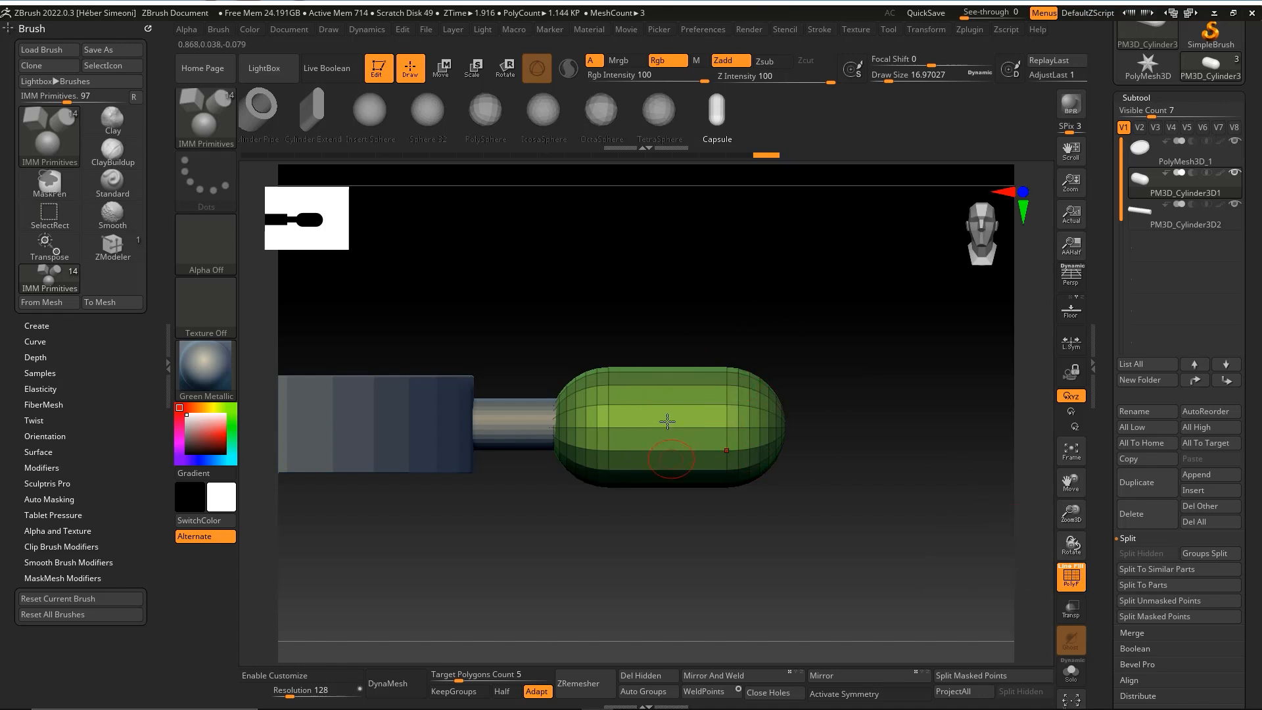
key(ctrl+shift)
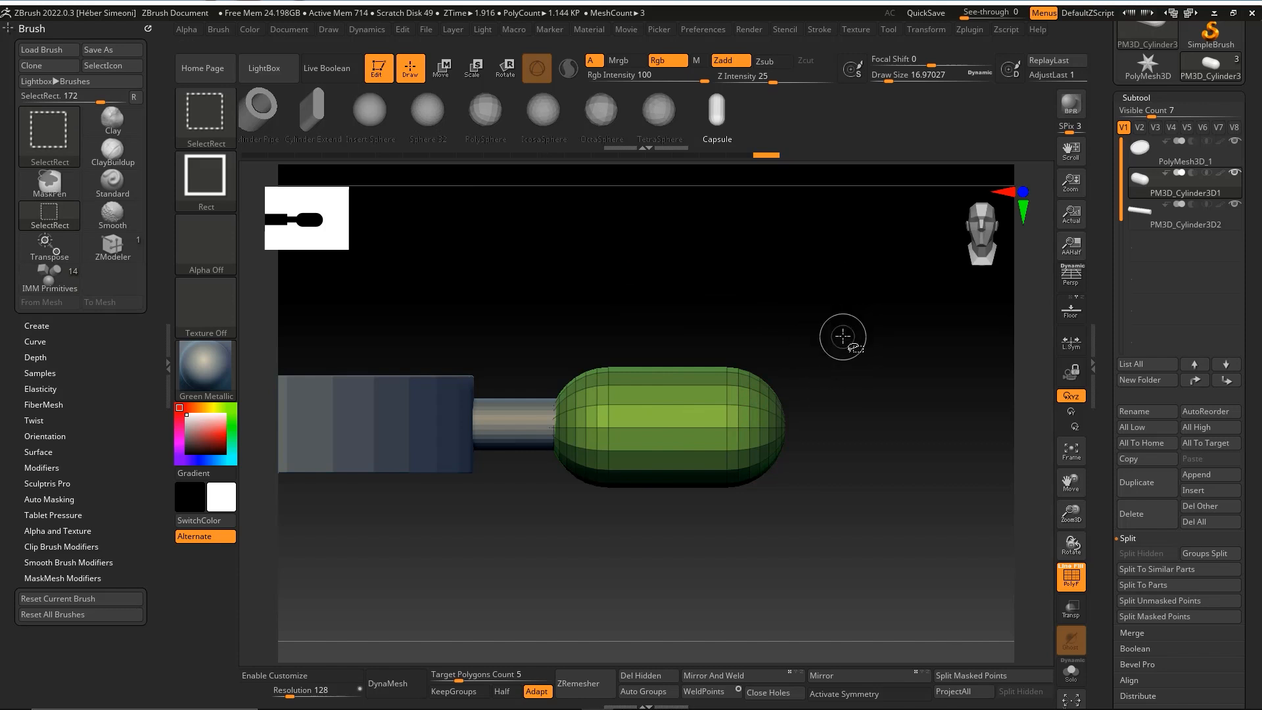
key(ctrl)
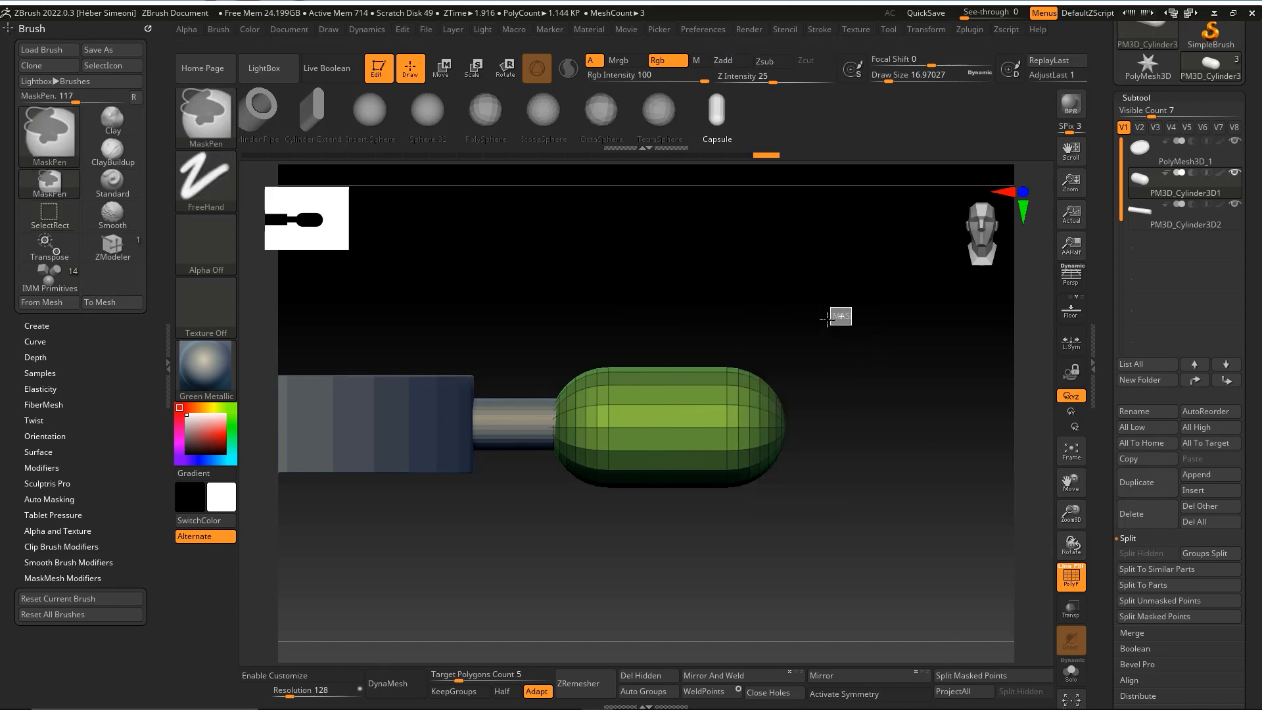
ctrl+drag(837, 321, 701, 540)
ctrl+click(877, 439)
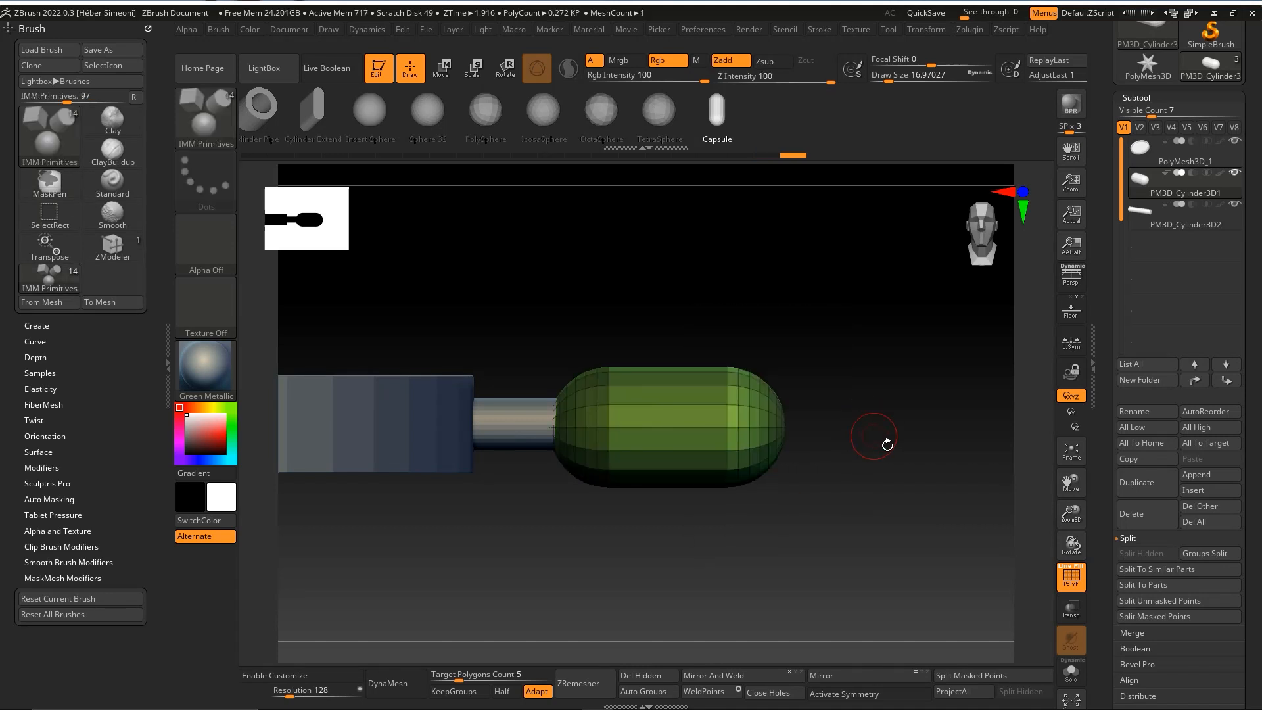
Lengthen the grip by moving the capsule's unmasked free end outward along the handle's axis.
alt+drag(881, 435, 865, 414)
click(438, 66)
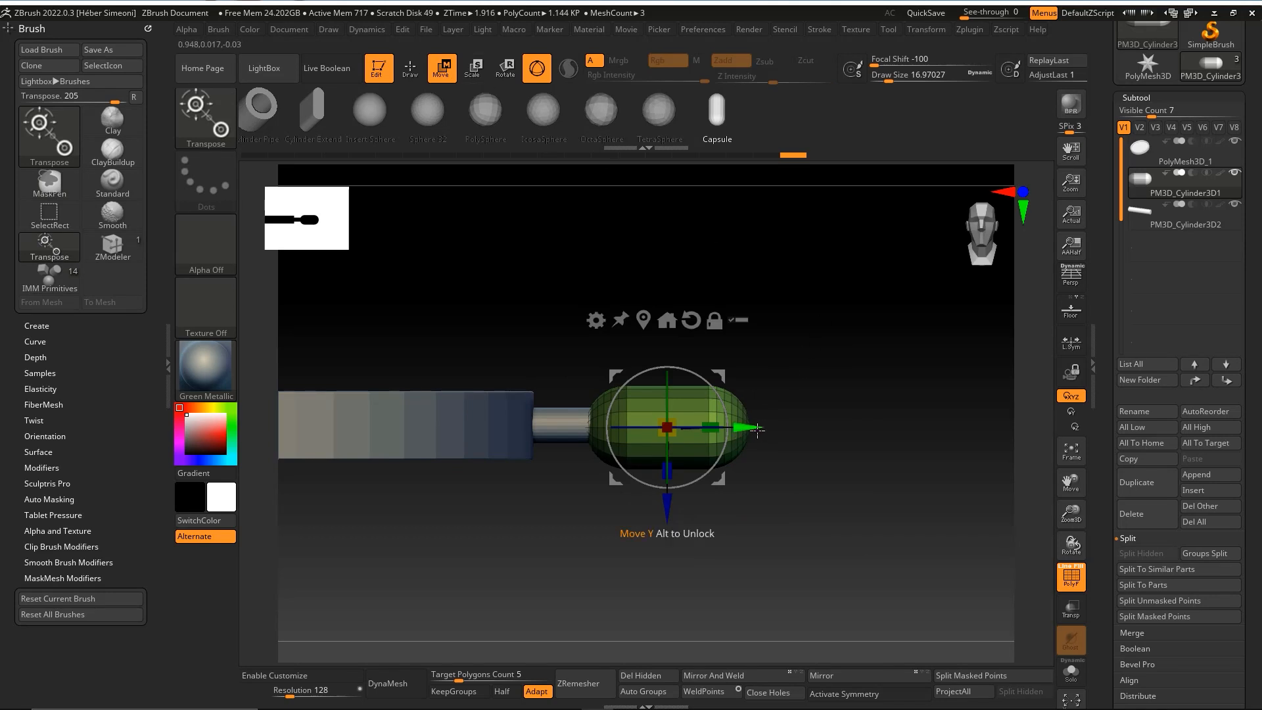
drag(755, 427, 881, 427)
key(q)
drag(889, 471, 873, 514)
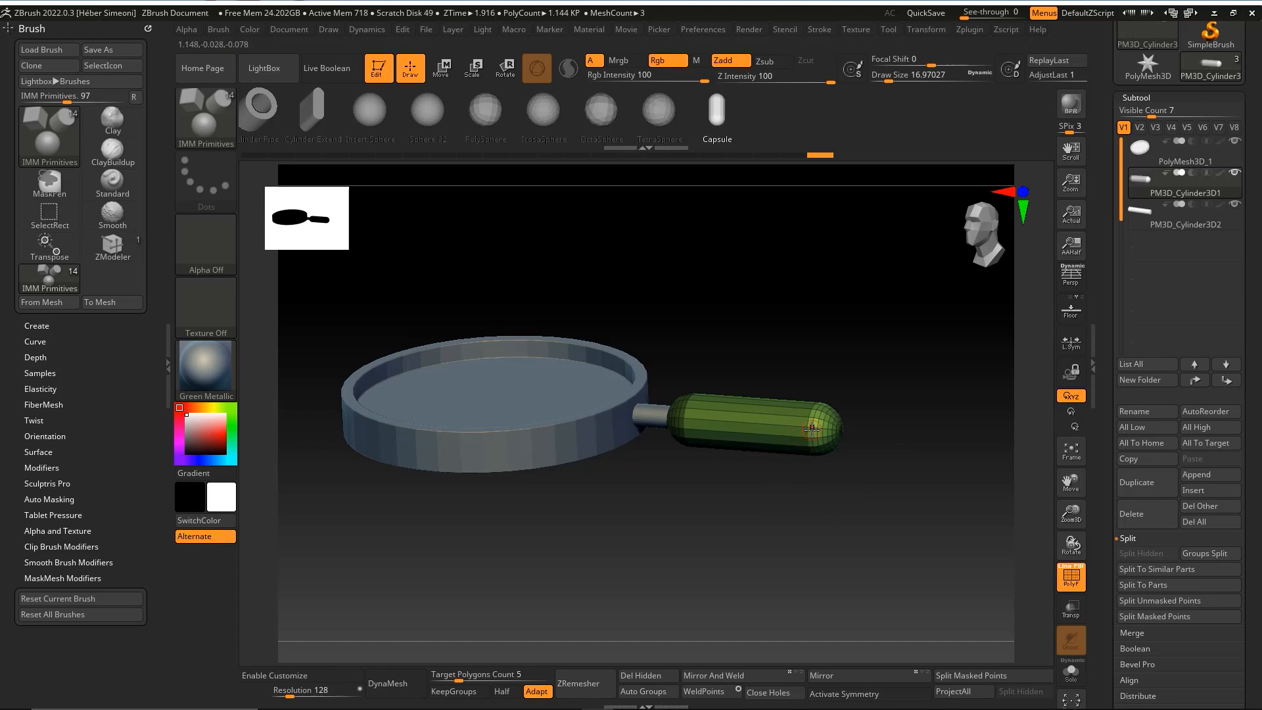
drag(948, 437, 876, 436)
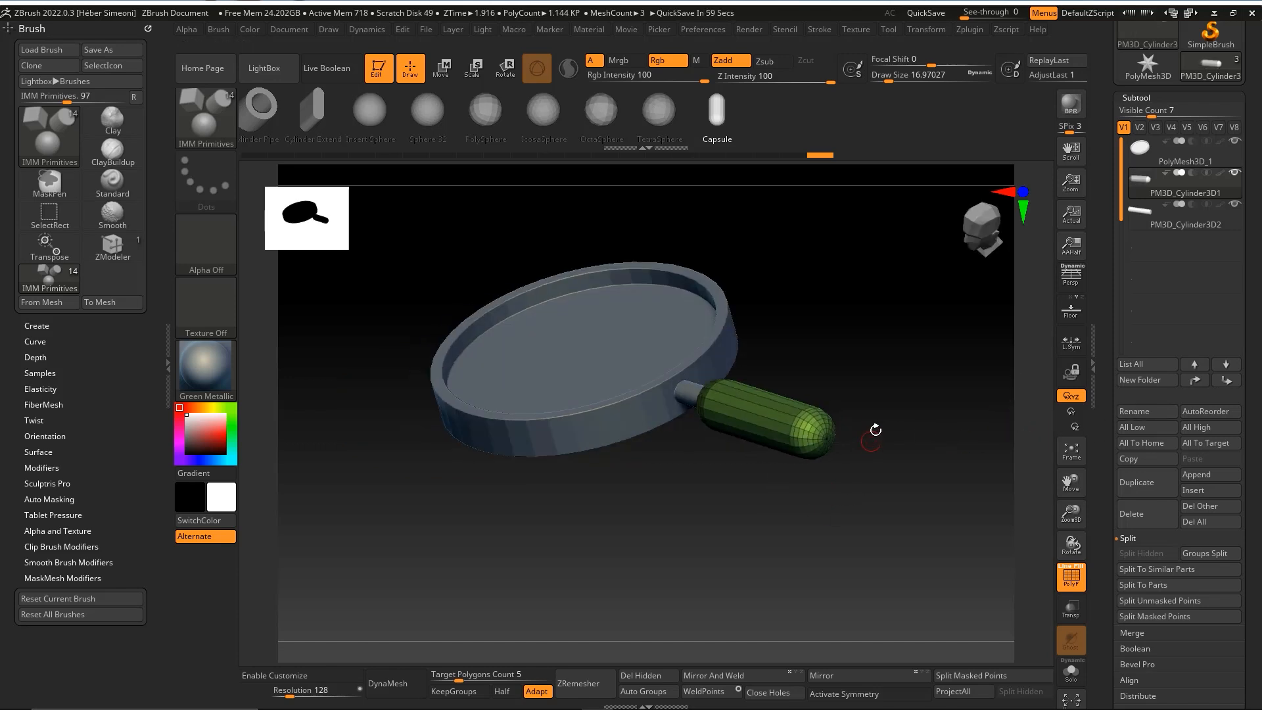
drag(875, 391, 888, 381)
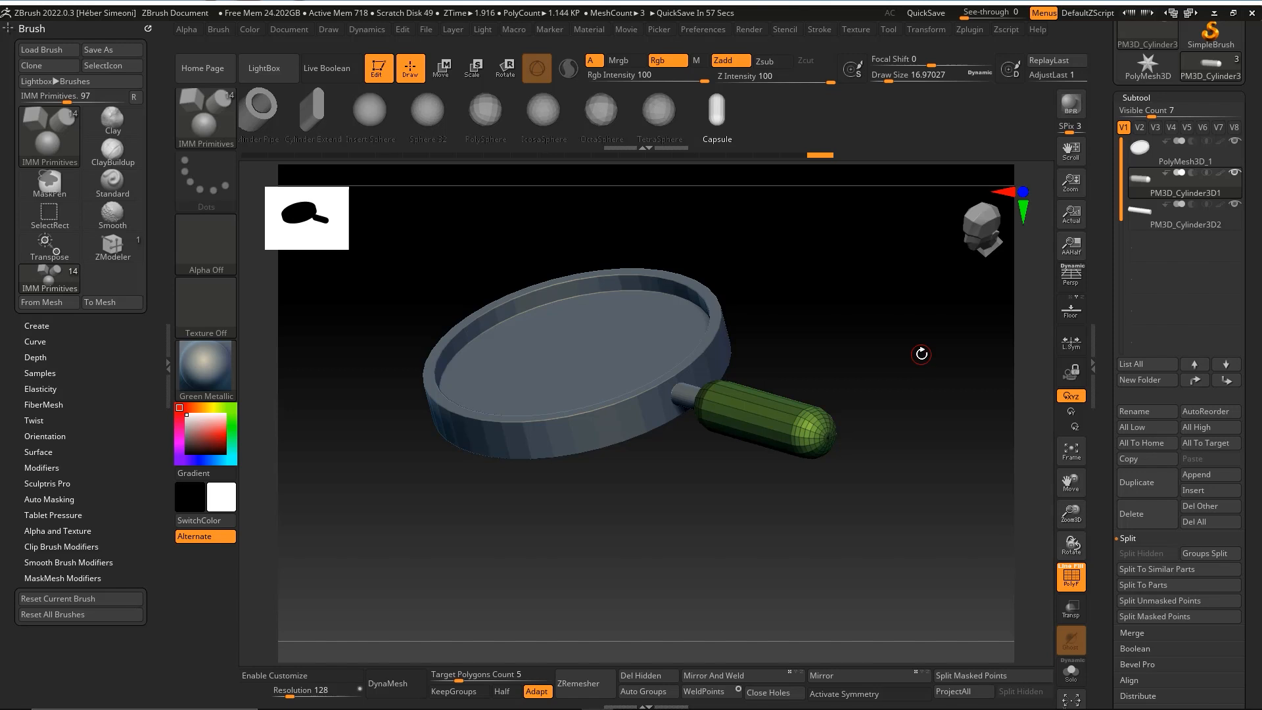
drag(864, 336, 889, 376)
key(w)
mouse_move(792, 506)
mouse_down()
mouse_move(771, 506)
mouse_move(762, 469)
mouse_up()
key(ctrl+z)
key(q)
Clear the mask from the lengthened capsule grip.
drag(912, 388, 922, 338)
alt+drag(852, 426, 737, 404)
drag(737, 404, 754, 352)
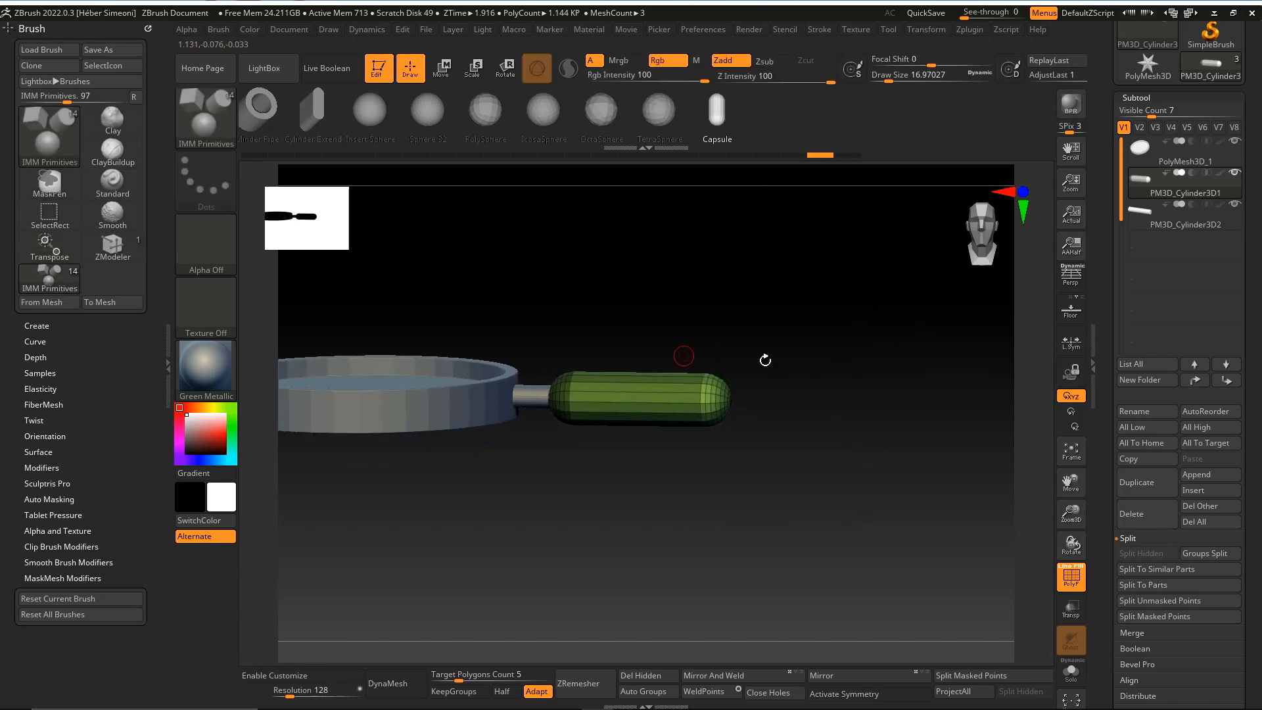
key(ctrl)
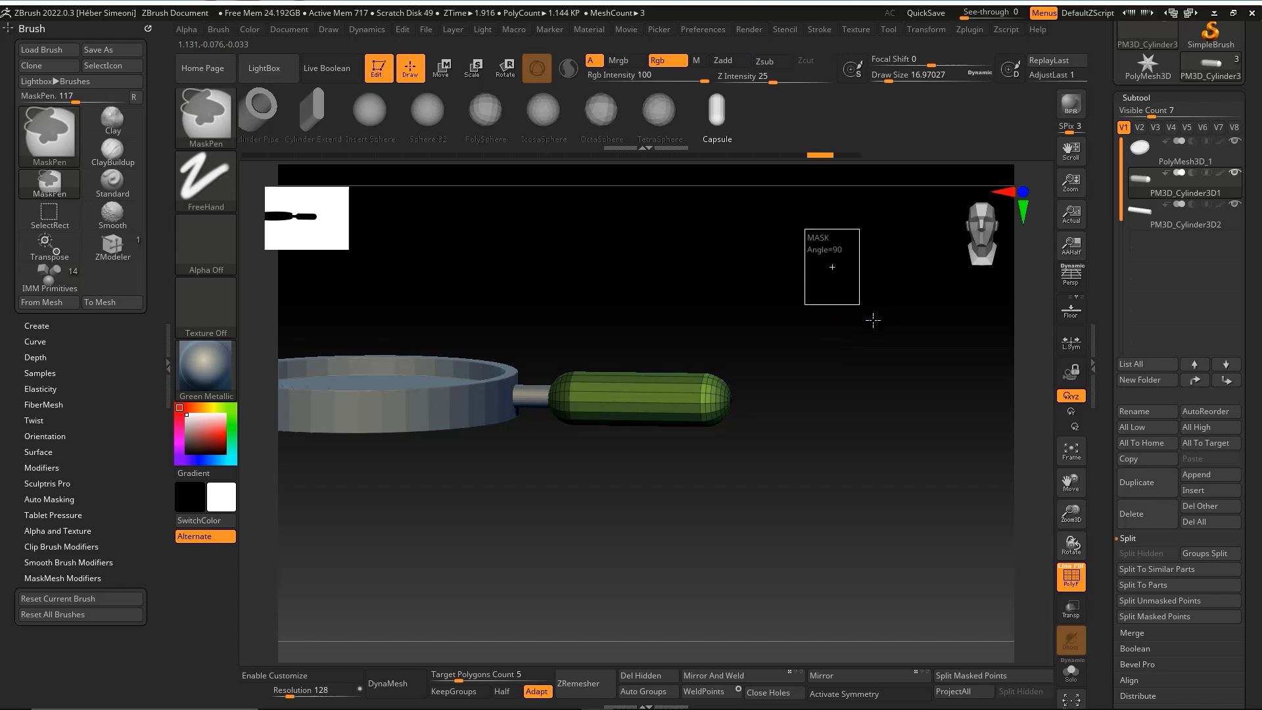
ctrl+drag(868, 333, 914, 385)
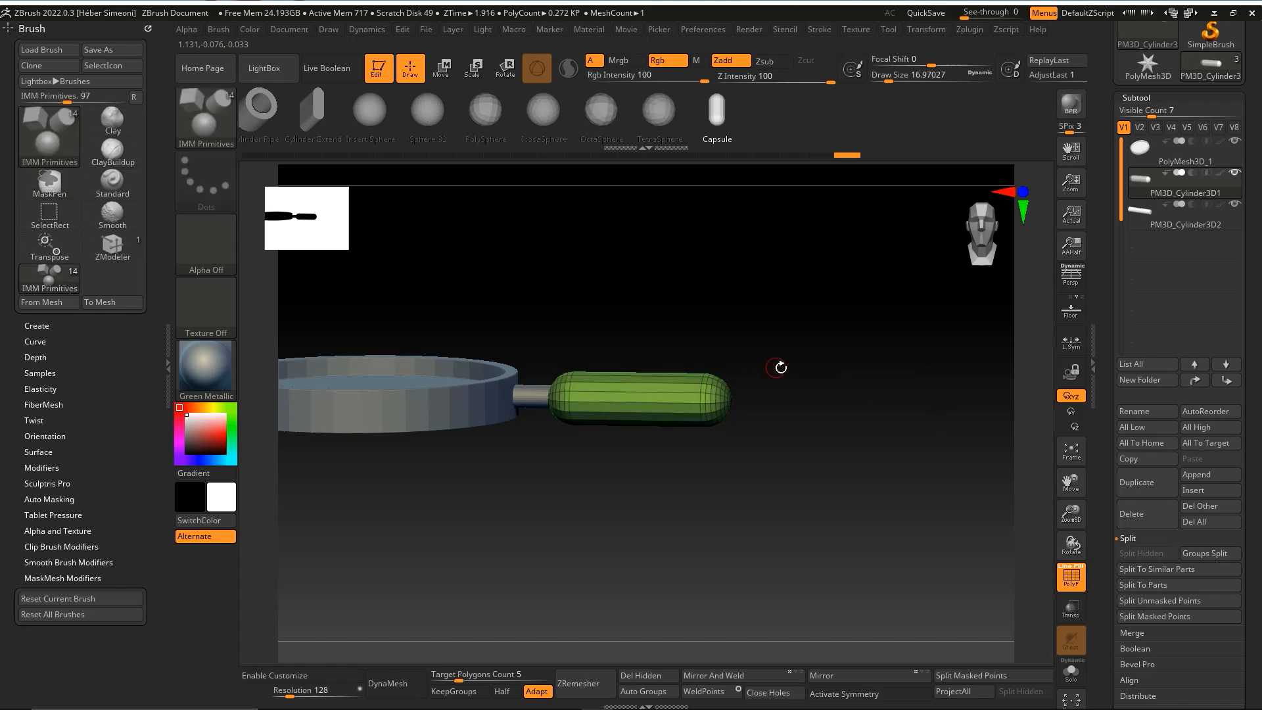
key(w)
shift+drag(812, 337, 814, 352)
mouse_move(680, 478)
mouse_down()
mouse_move(680, 391)
mouse_move(739, 406)
mouse_up()
key(ctrl+z)
key(ctrl+z)
key(q)
Turn off the polyframe display and activate Dynamic Subdiv on the capsule grip, choosing Always YES.
mouse_move(851, 333)
mouse_down()
mouse_move(847, 358)
mouse_move(887, 411)
mouse_move(874, 413)
mouse_up()
key(shift+f)
key(f)
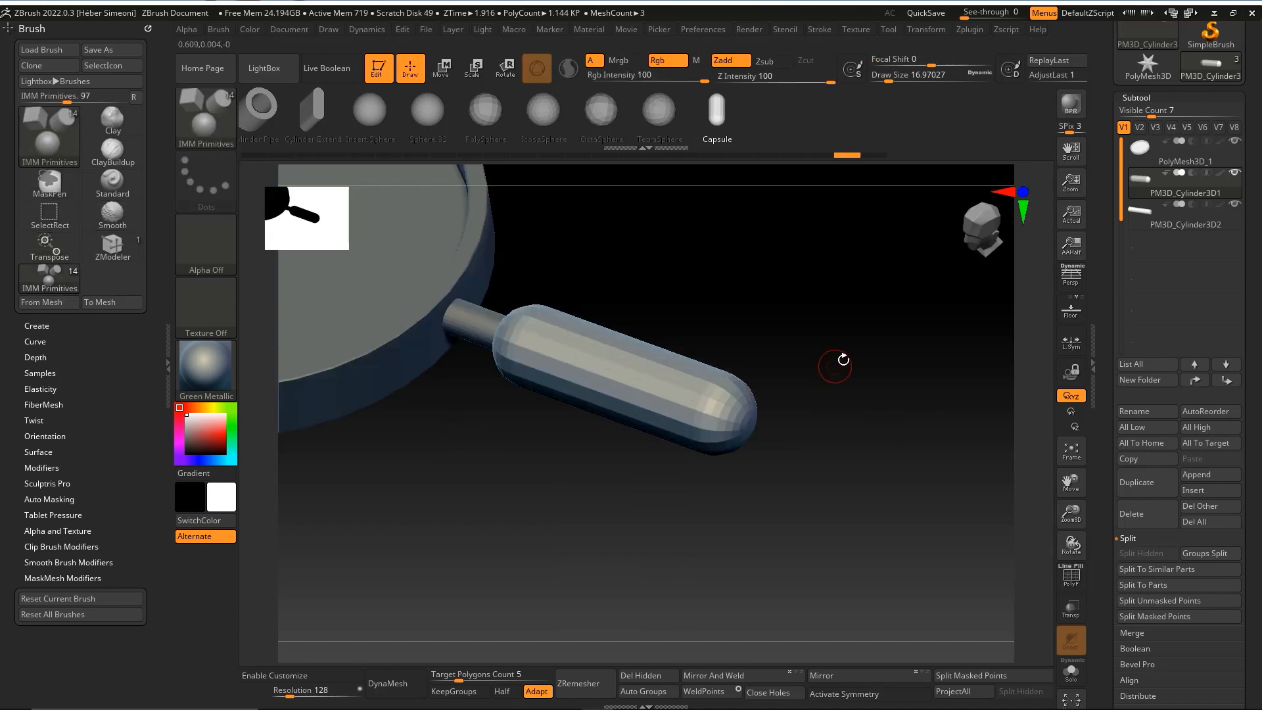
key(f)
key(f)
ctrl+right_drag(848, 405, 841, 521)
drag(878, 428, 839, 503)
alt+drag(893, 432, 834, 394)
shift+drag(834, 395, 829, 439)
key(w)
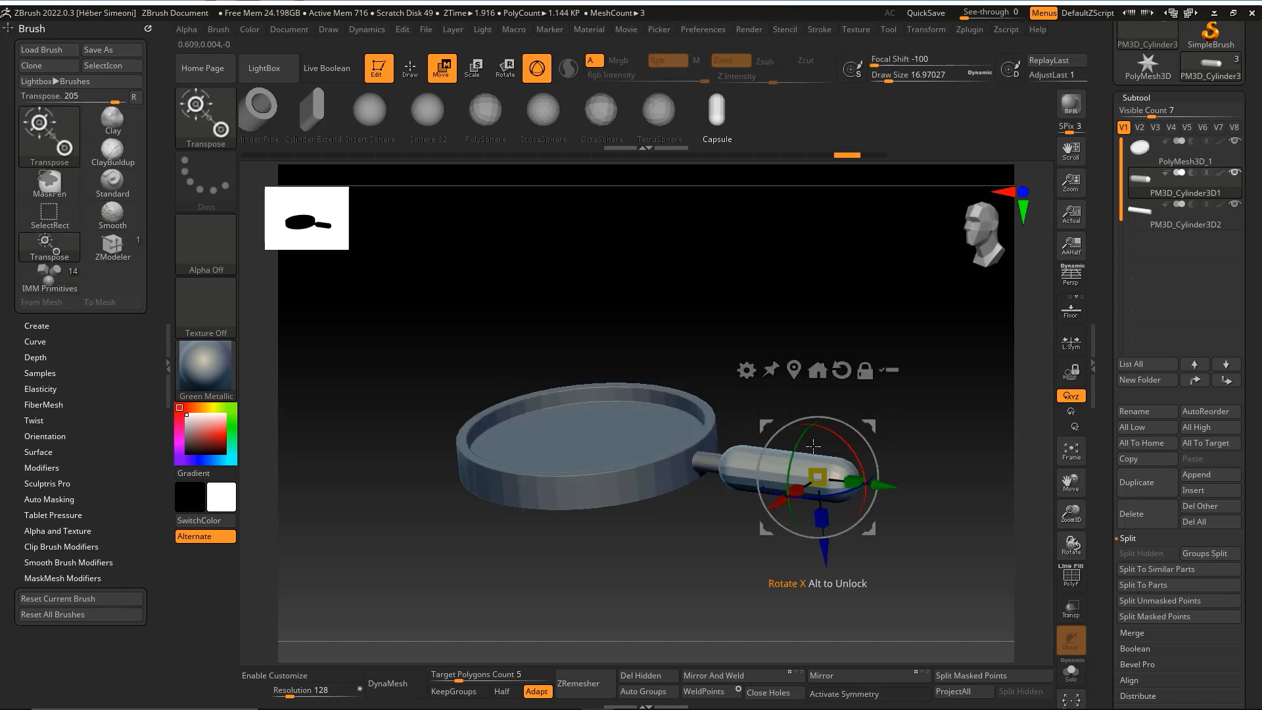
key(q)
drag(906, 335, 712, 438)
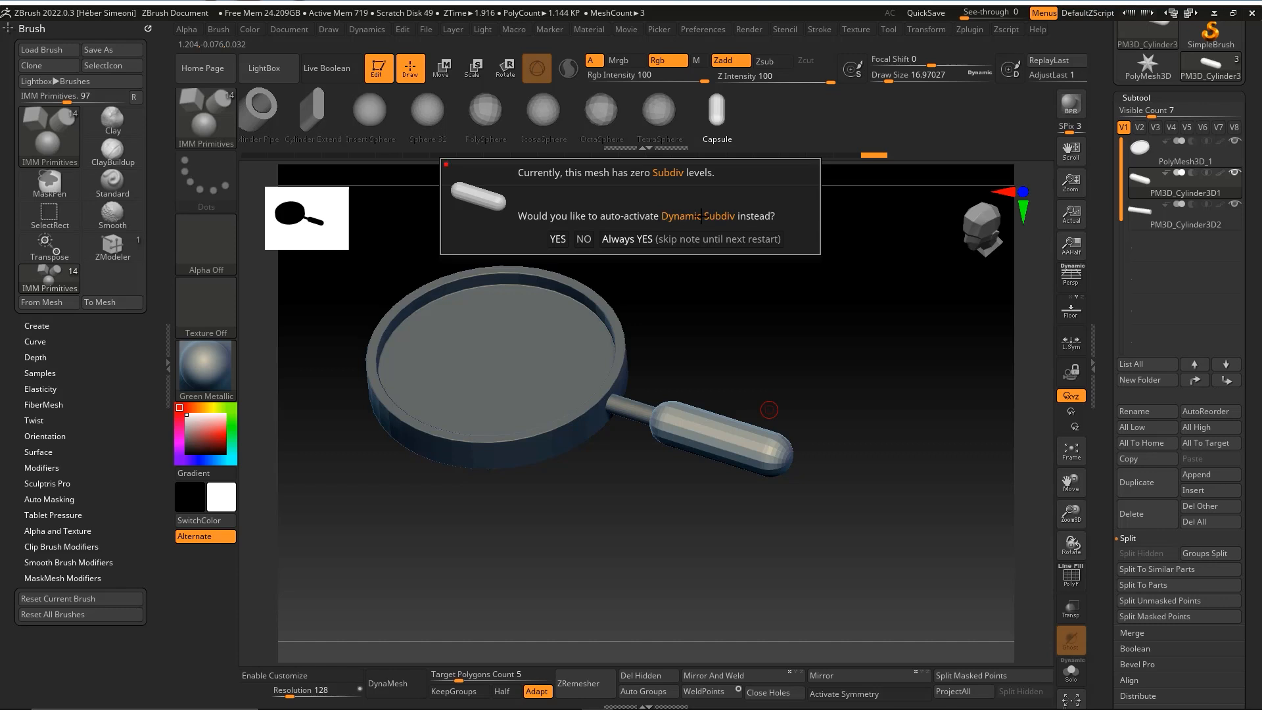
click(636, 238)
drag(863, 379, 856, 405)
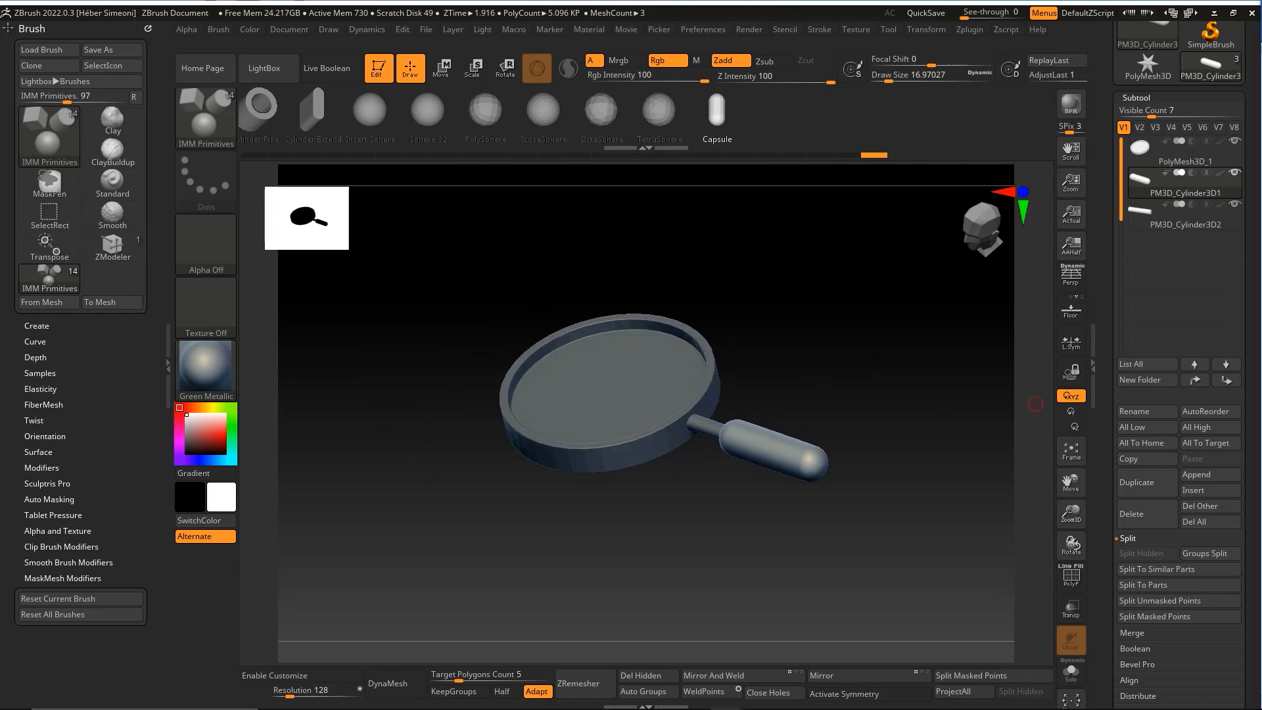
drag(1035, 405, 885, 399)
Insert a Sphere3D mesh as a new subtool alongside the pan's parts.
scroll(1197, 279, down, 1)
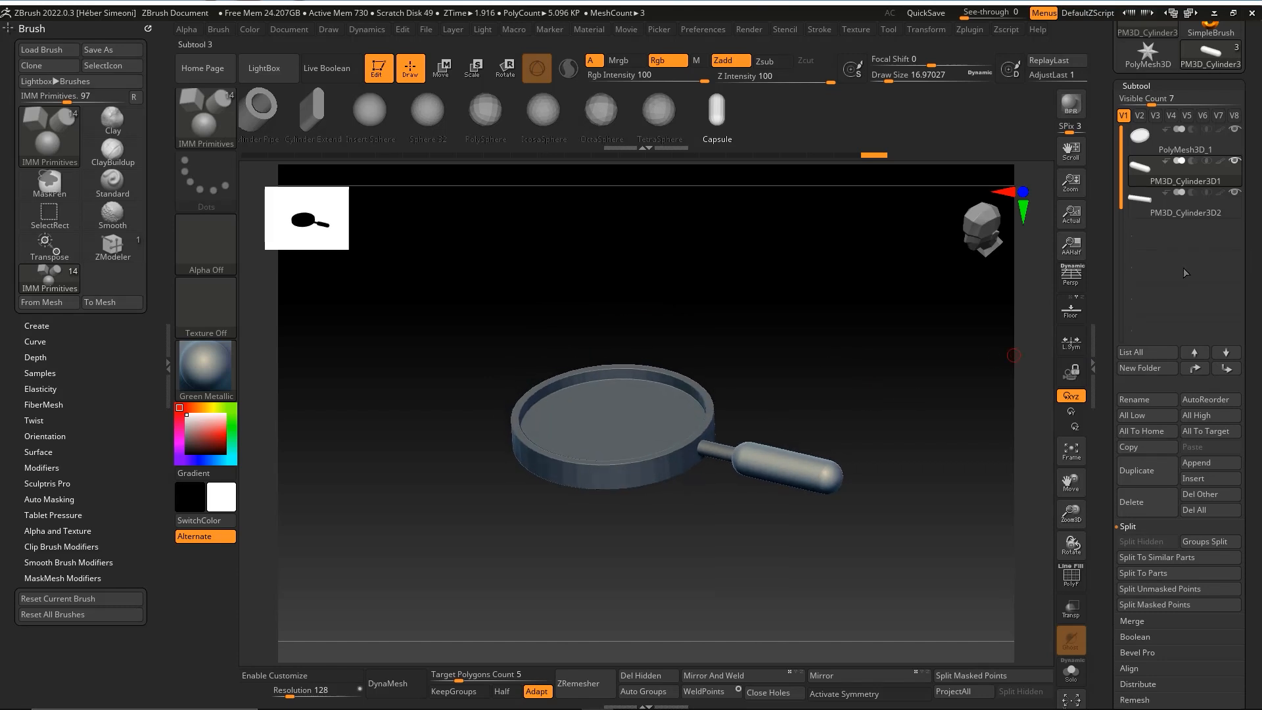
key(ctrl+shift)
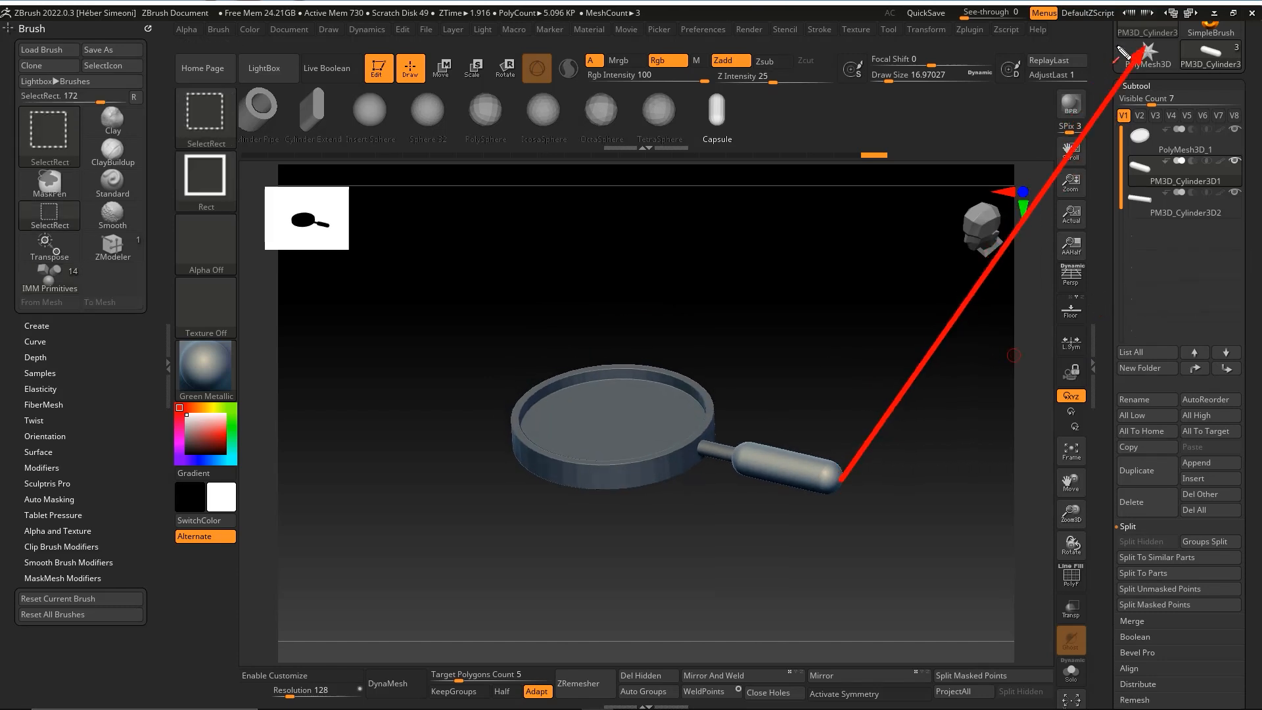
click(1209, 481)
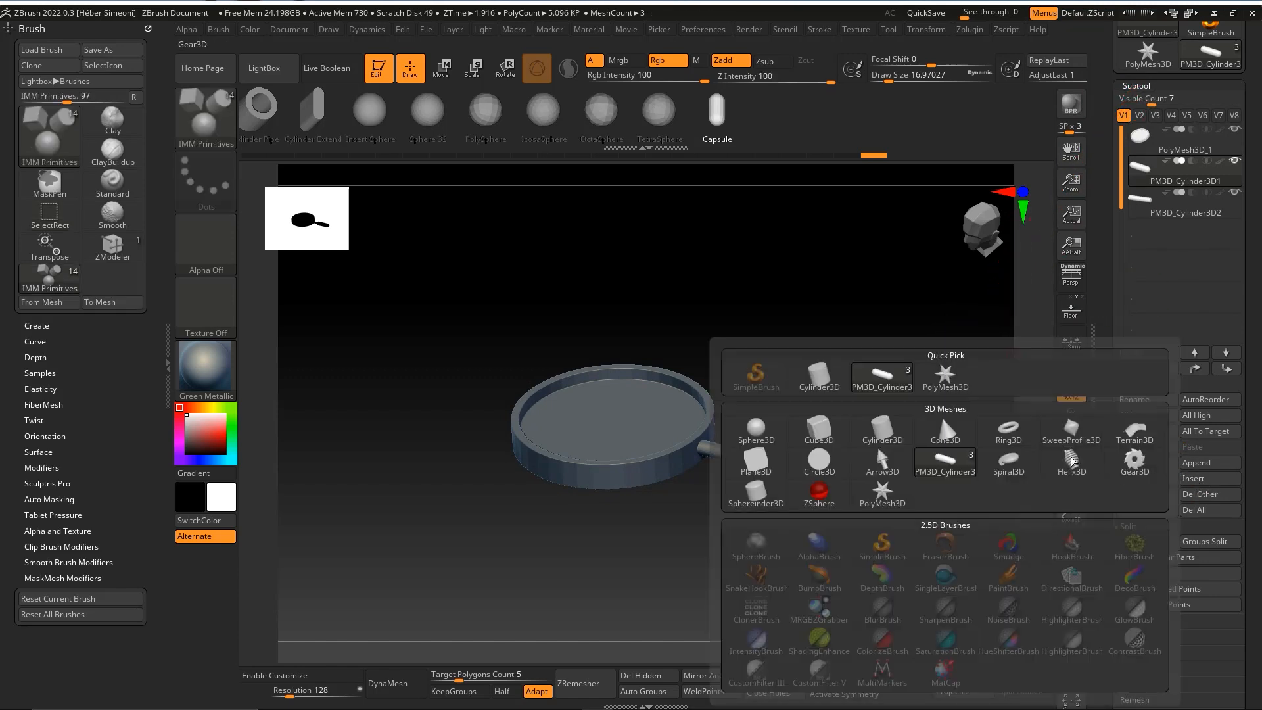
click(762, 433)
mouse_move(893, 313)
alt+mouse_down()
mouse_move(852, 350)
mouse_move(862, 379)
alt+mouse_up()
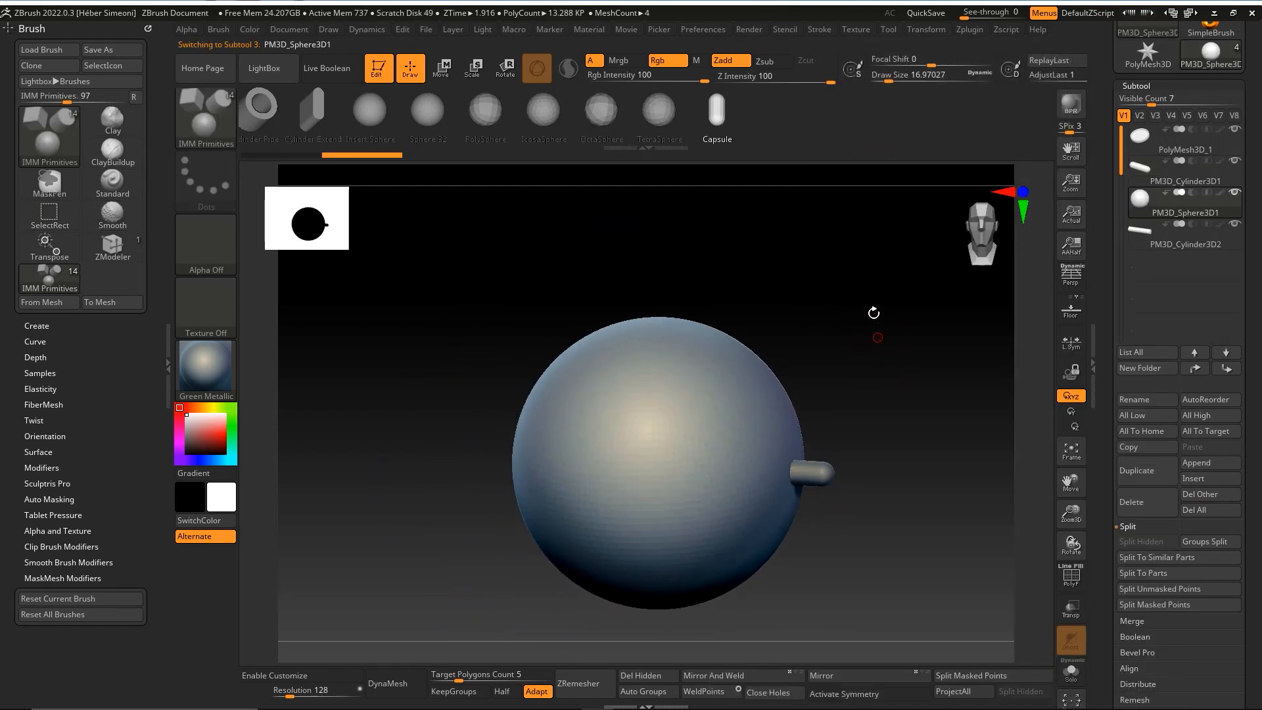
drag(865, 274, 809, 304)
key(ctrl+shift)
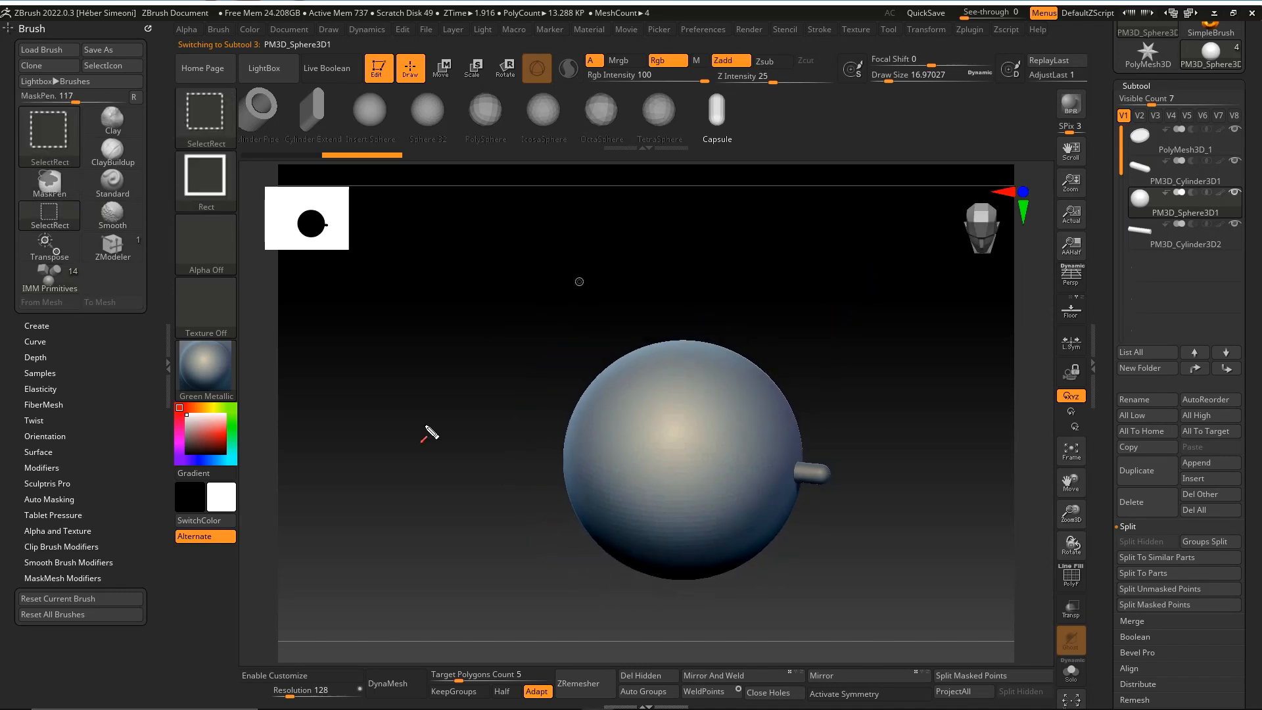
Scale the sphere down uniformly until it fits inside the pan's rim.
drag(450, 87, 446, 71)
click(445, 71)
shift+drag(815, 263, 837, 307)
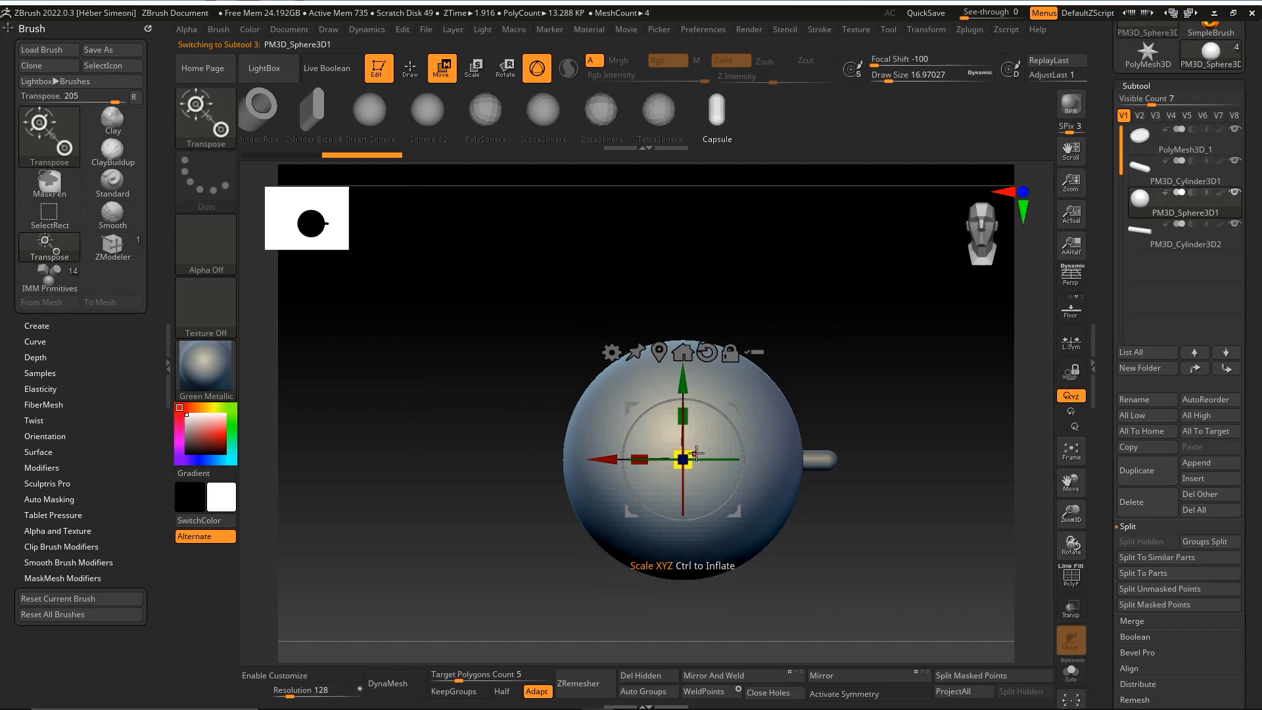
drag(693, 452, 628, 505)
drag(881, 402, 844, 309)
mouse_move(683, 459)
mouse_down()
mouse_move(732, 424)
mouse_move(635, 460)
mouse_move(698, 439)
mouse_up()
Turn on the polyframe display and examine the sphere's polygon flow around its pole, including from directly above.
mouse_move(835, 355)
mouse_down()
mouse_move(862, 336)
mouse_move(821, 318)
mouse_move(815, 352)
mouse_move(792, 315)
mouse_move(802, 333)
mouse_up()
key(shift+f)
key(q)
key(ctrl+shift)
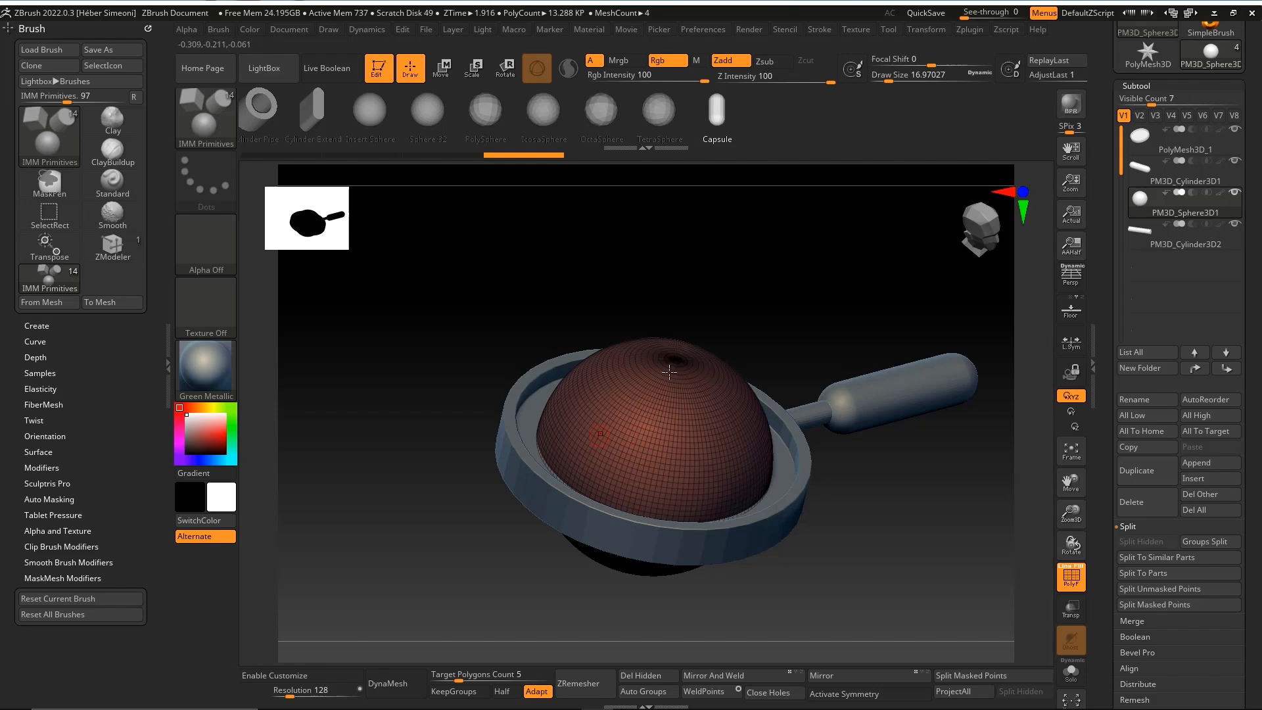
mouse_move(759, 279)
shift+mouse_down()
mouse_move(781, 314)
mouse_move(786, 399)
shift+mouse_up()
key(ctrl+shift)
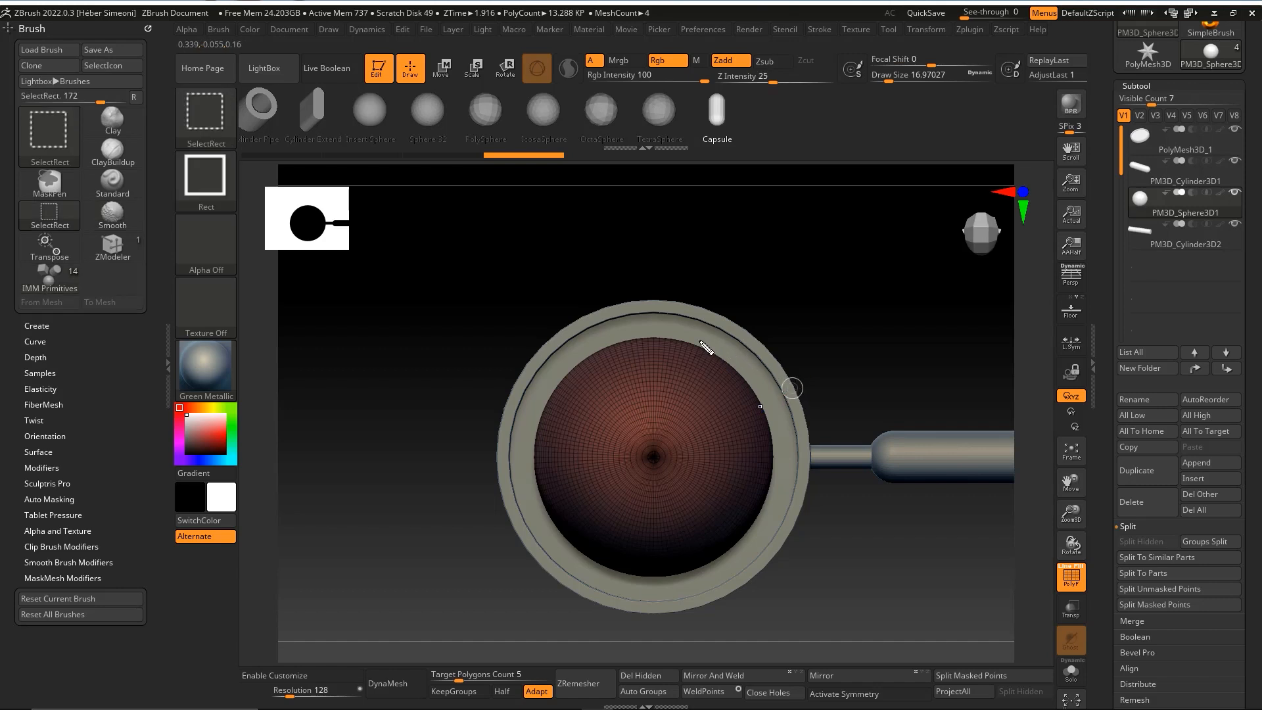
mouse_move(552, 458)
ctrl+shift+mouse_down()
mouse_move(769, 420)
mouse_move(621, 377)
ctrl+shift+mouse_up()
mouse_move(833, 358)
mouse_down()
mouse_move(853, 278)
mouse_move(861, 341)
mouse_move(889, 357)
mouse_up()
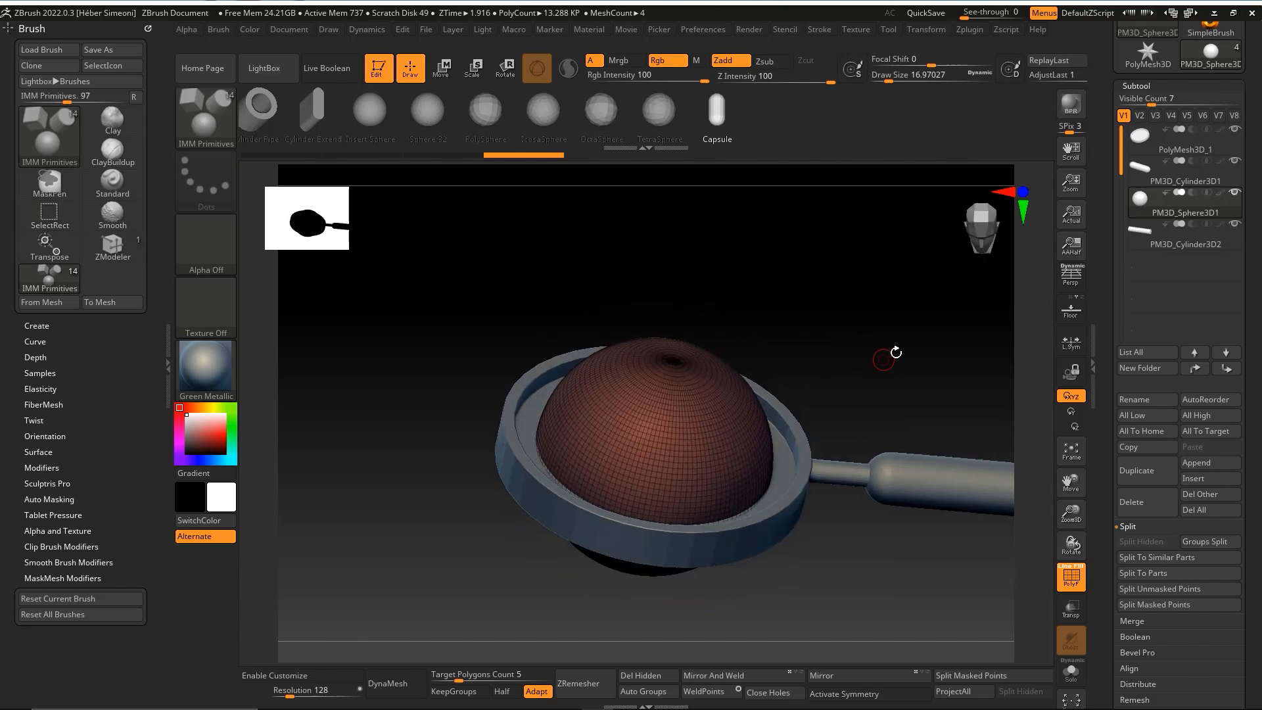
Open the sphere's ZRemesher geometry settings and set the target polygon count option to Half.
key(ctrl+shift)
mouse_move(1008, 245)
mouse_down()
mouse_move(1183, 164)
mouse_move(1142, 81)
mouse_move(1163, 505)
mouse_move(1143, 635)
mouse_up()
key(Escape)
scroll(1161, 554, down, 5)
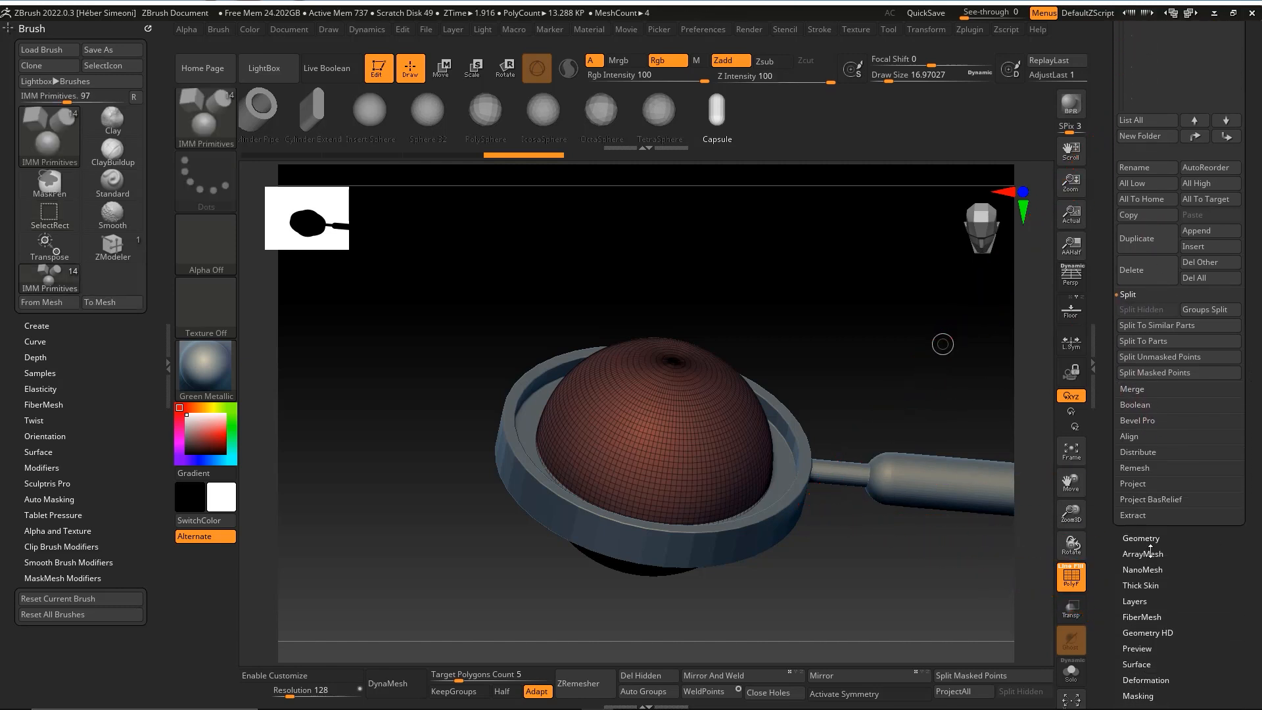
click(1138, 538)
drag(1252, 403, 1252, 412)
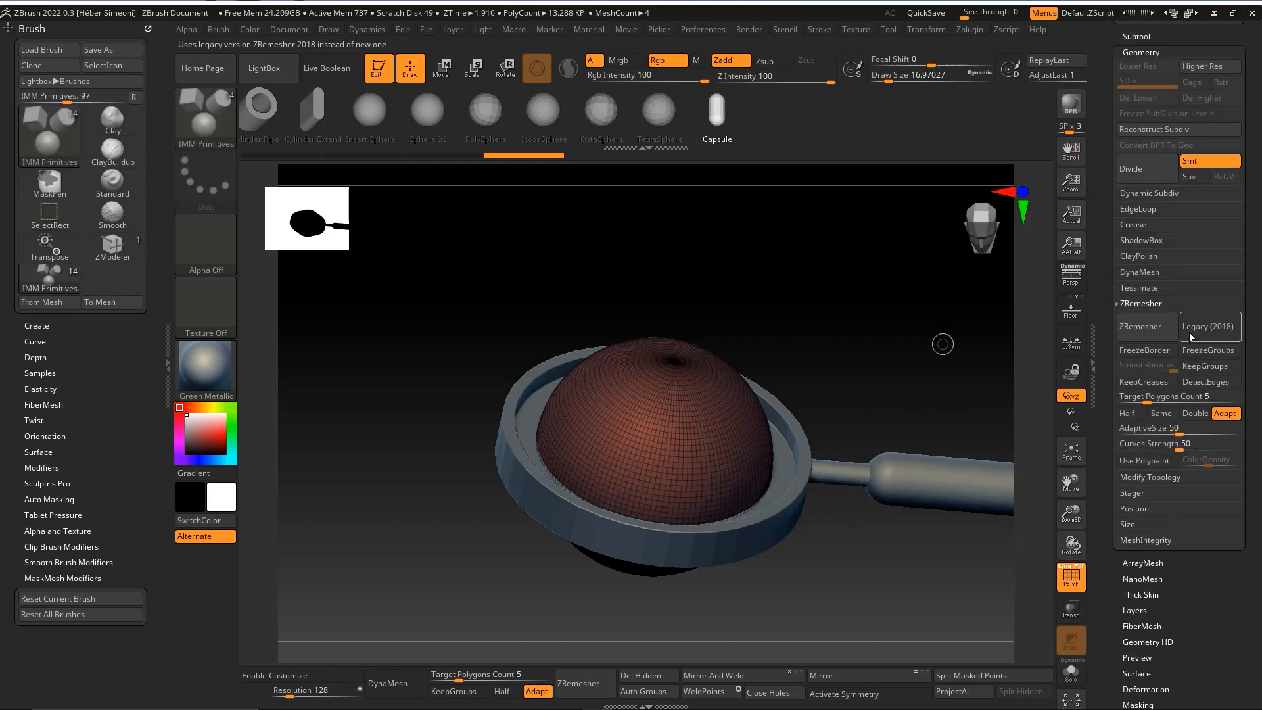
key(ctrl+shift+3)
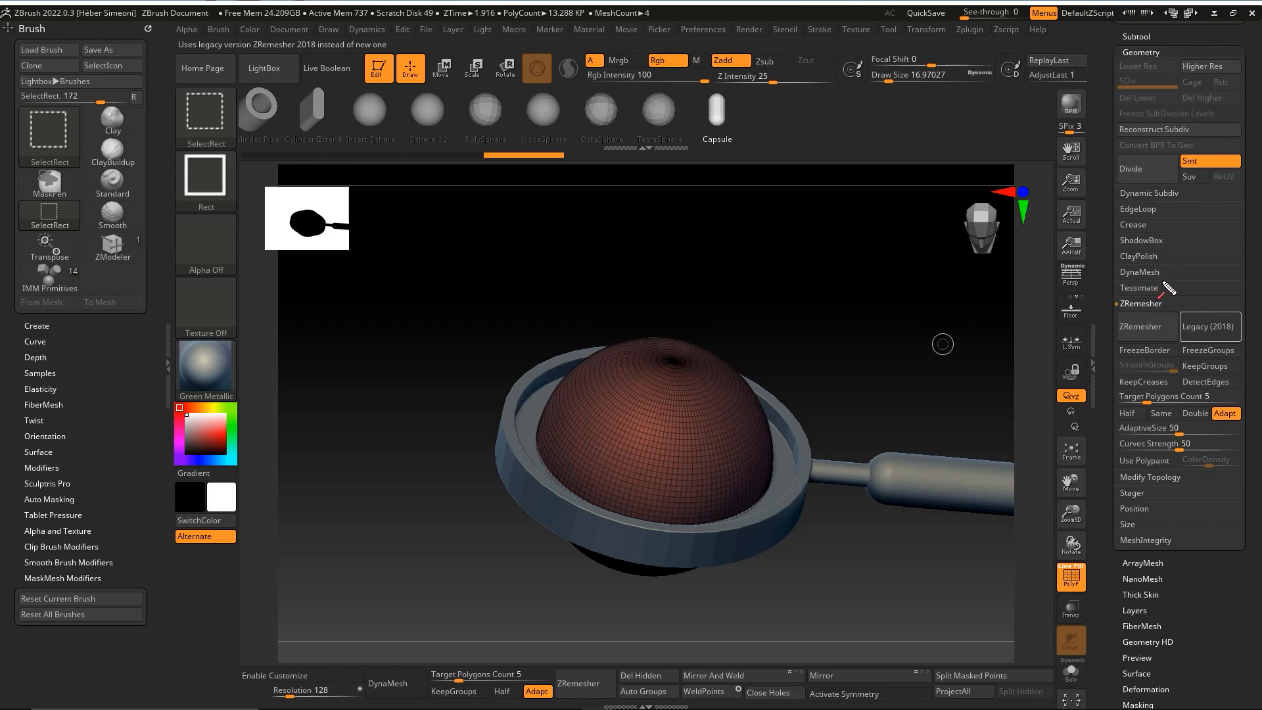
mouse_move(1177, 266)
mouse_down()
mouse_move(1127, 303)
mouse_move(1152, 325)
mouse_up()
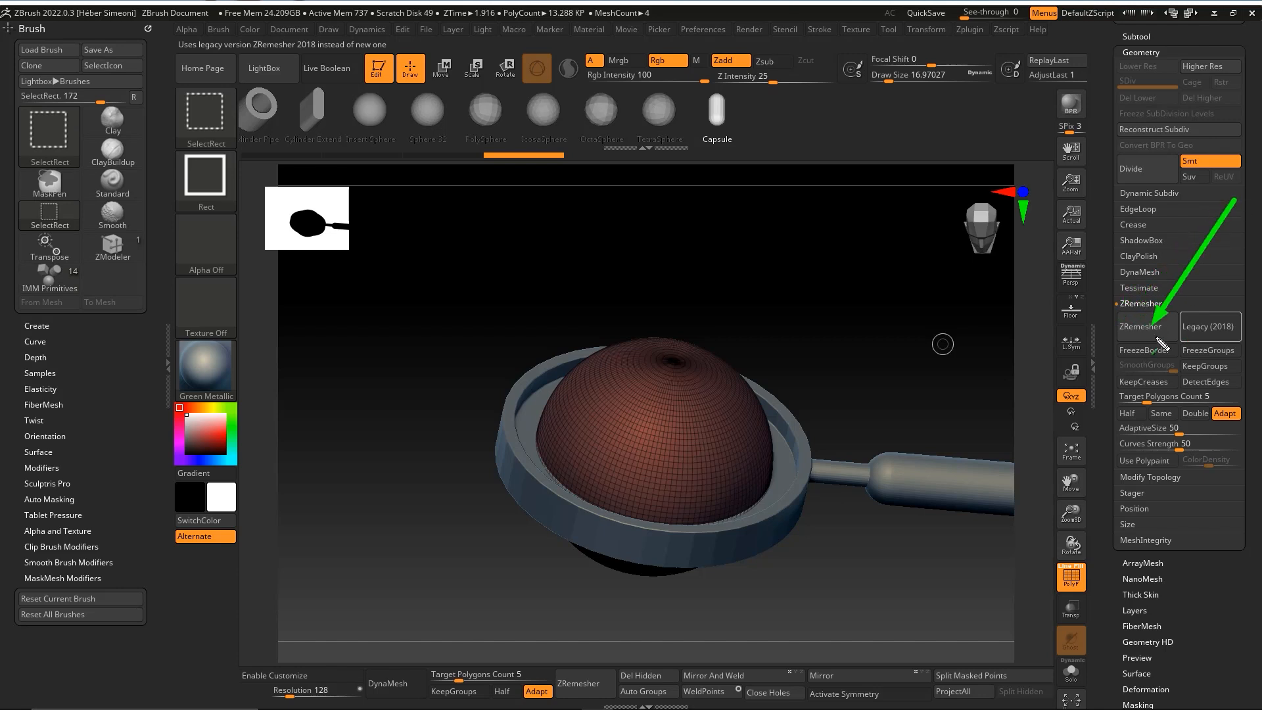
click(1125, 414)
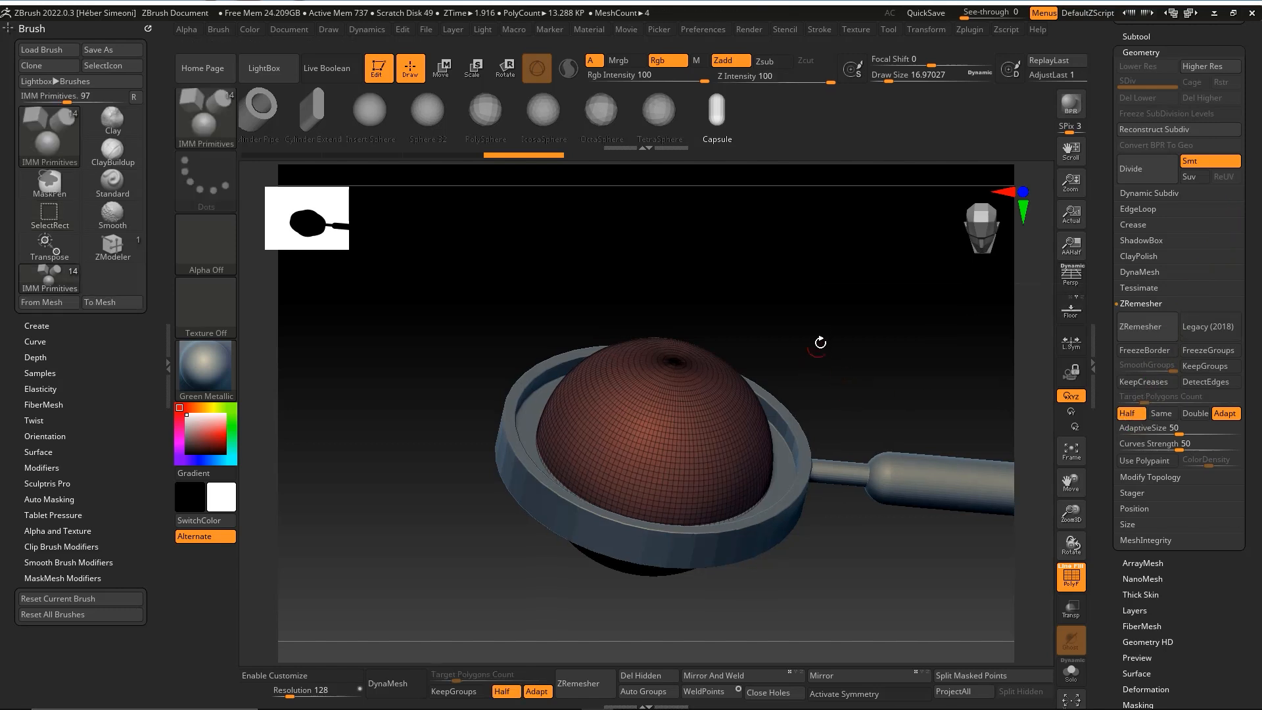
Activate symmetry on the sphere and increase the draw size to about 136.
drag(816, 341, 675, 473)
key(x)
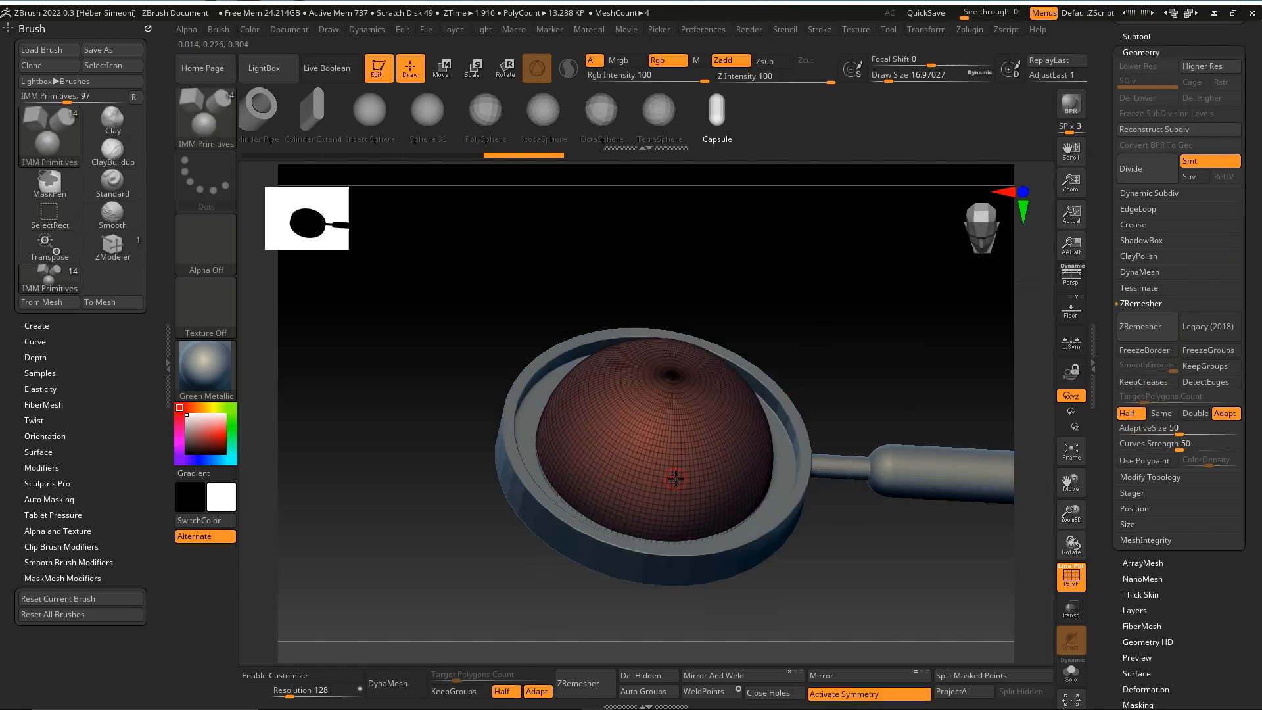
drag(808, 399, 674, 475)
mouse_move(867, 334)
mouse_down()
mouse_move(856, 287)
mouse_move(834, 274)
mouse_move(778, 369)
mouse_move(671, 463)
mouse_move(807, 371)
mouse_up()
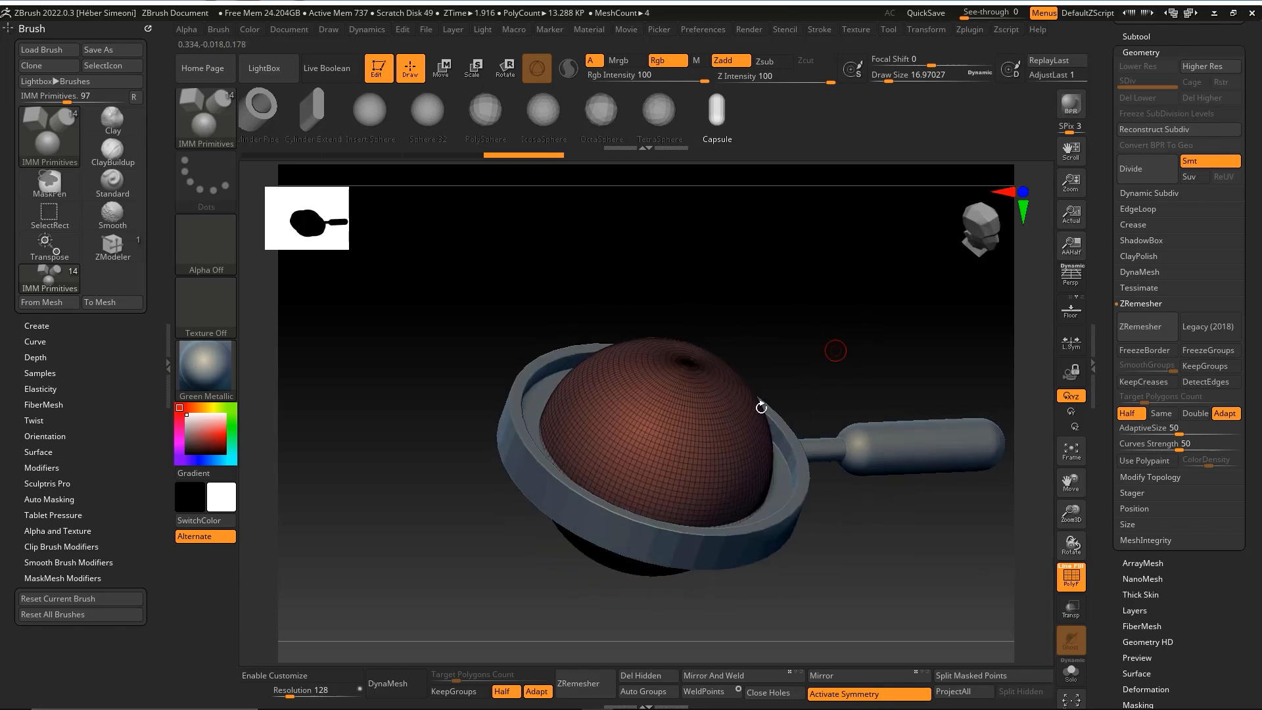
key(space)
drag(766, 304, 794, 304)
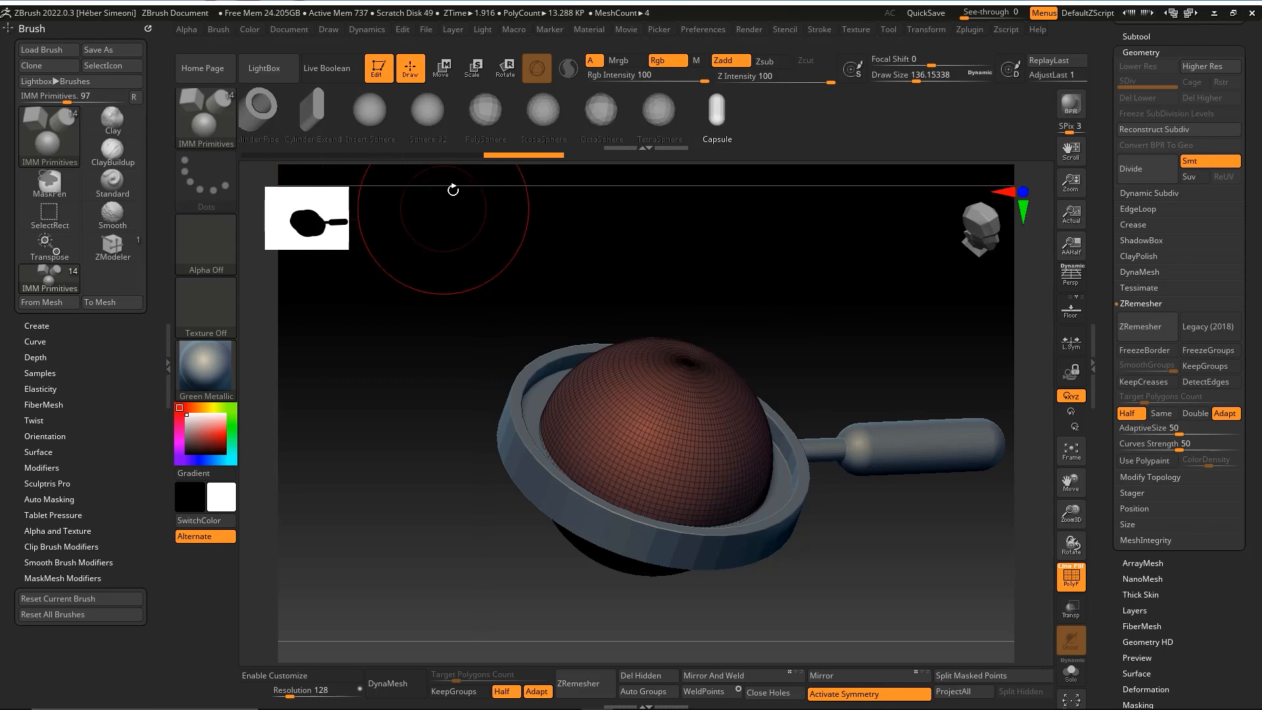
Switch to the Standard brush, check symmetry on the sphere, and reduce the draw size to about 104.
click(220, 122)
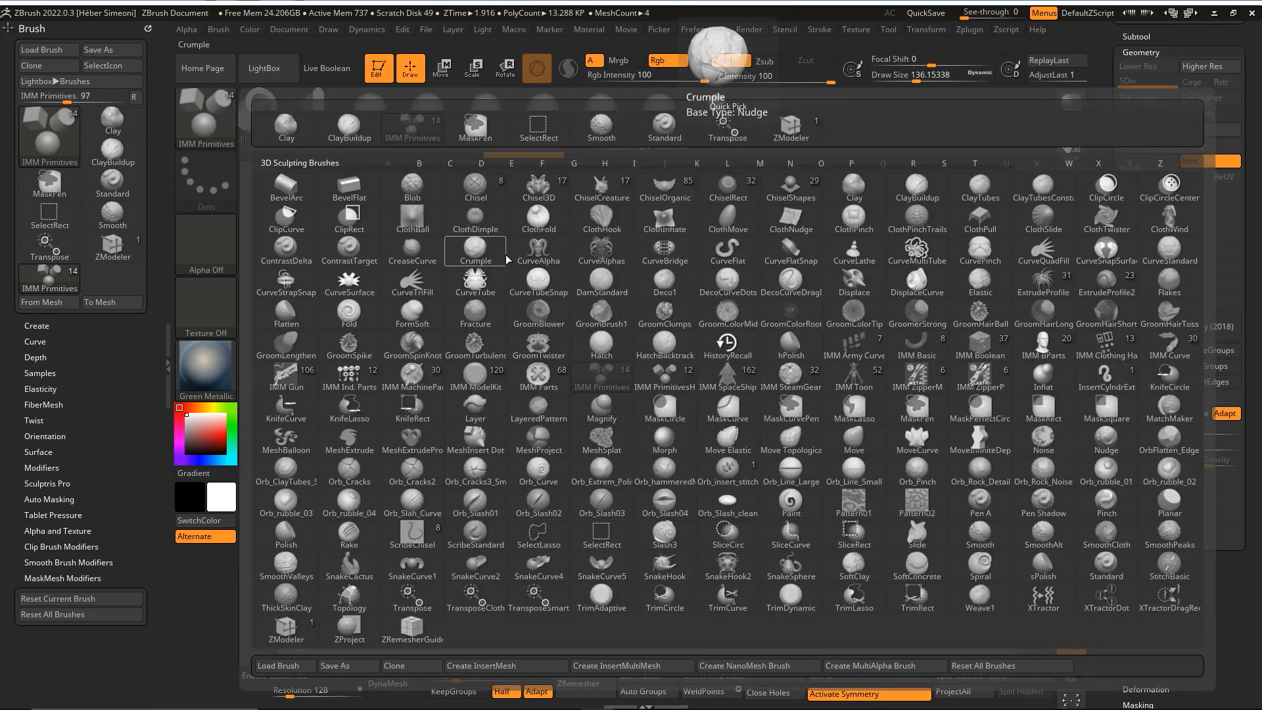
key(s)
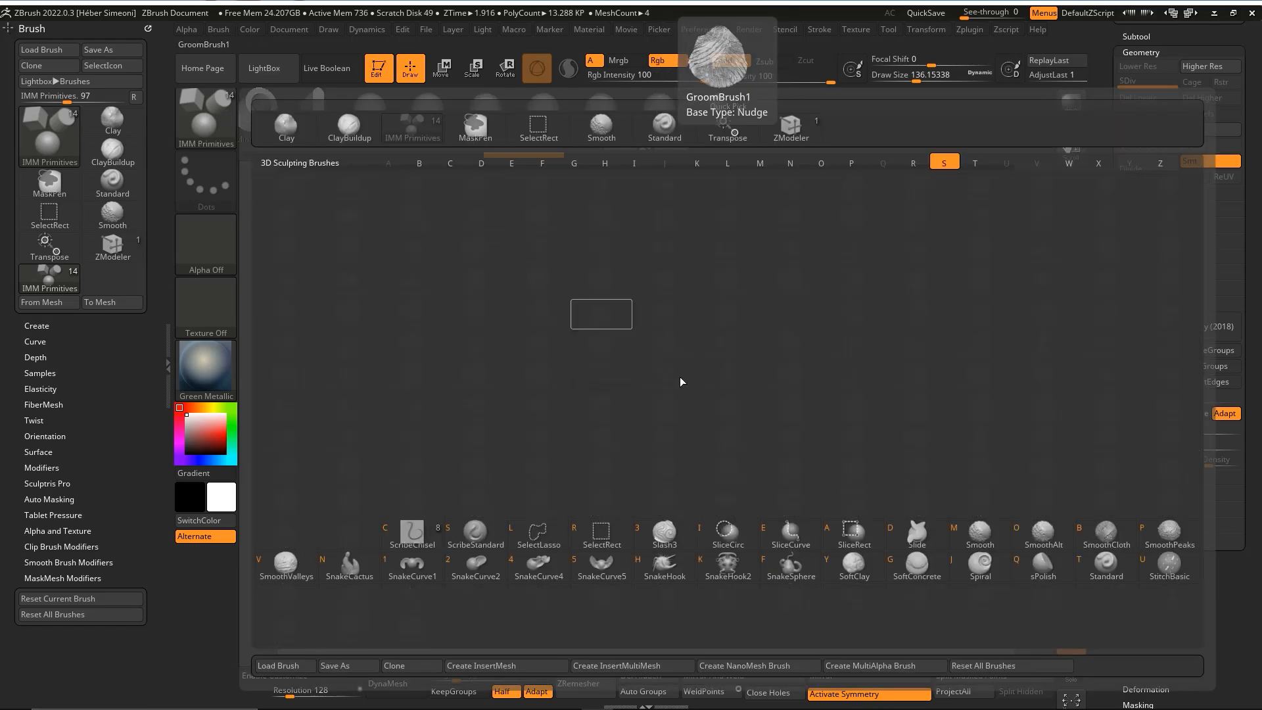
click(1104, 567)
mouse_move(874, 292)
mouse_down()
mouse_move(782, 358)
mouse_move(851, 239)
mouse_move(900, 315)
mouse_up()
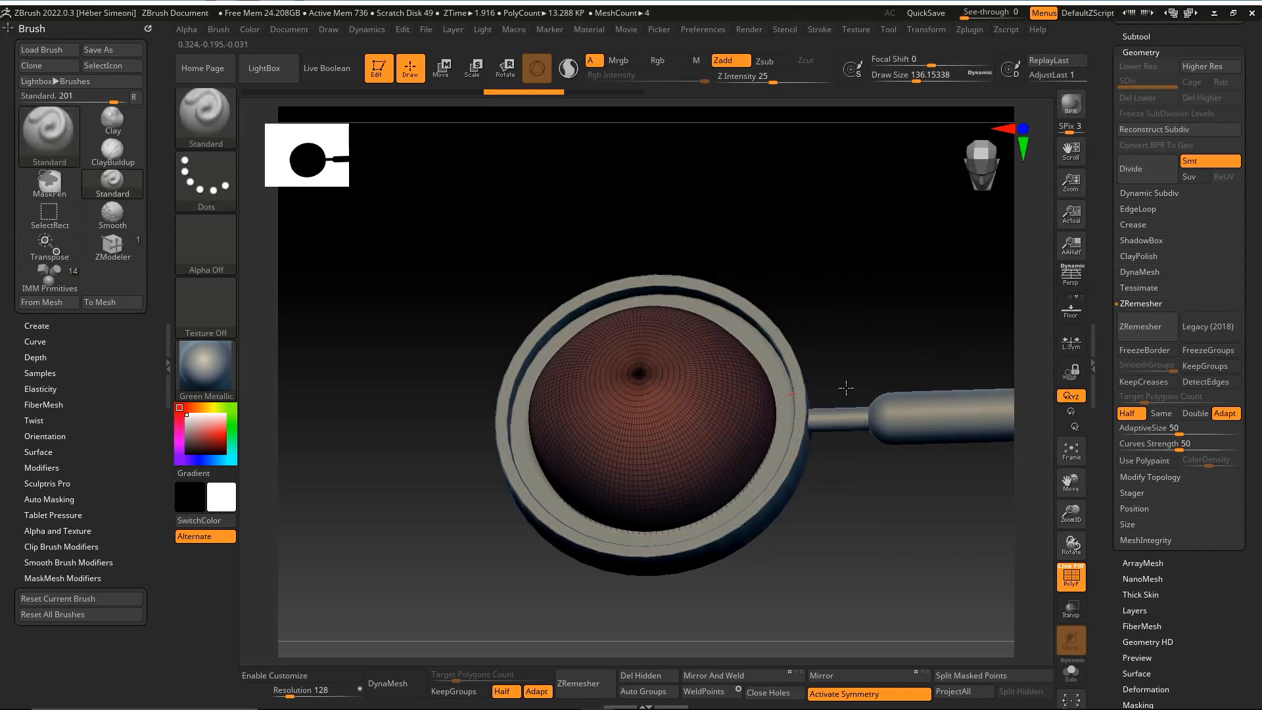
drag(935, 374, 727, 431)
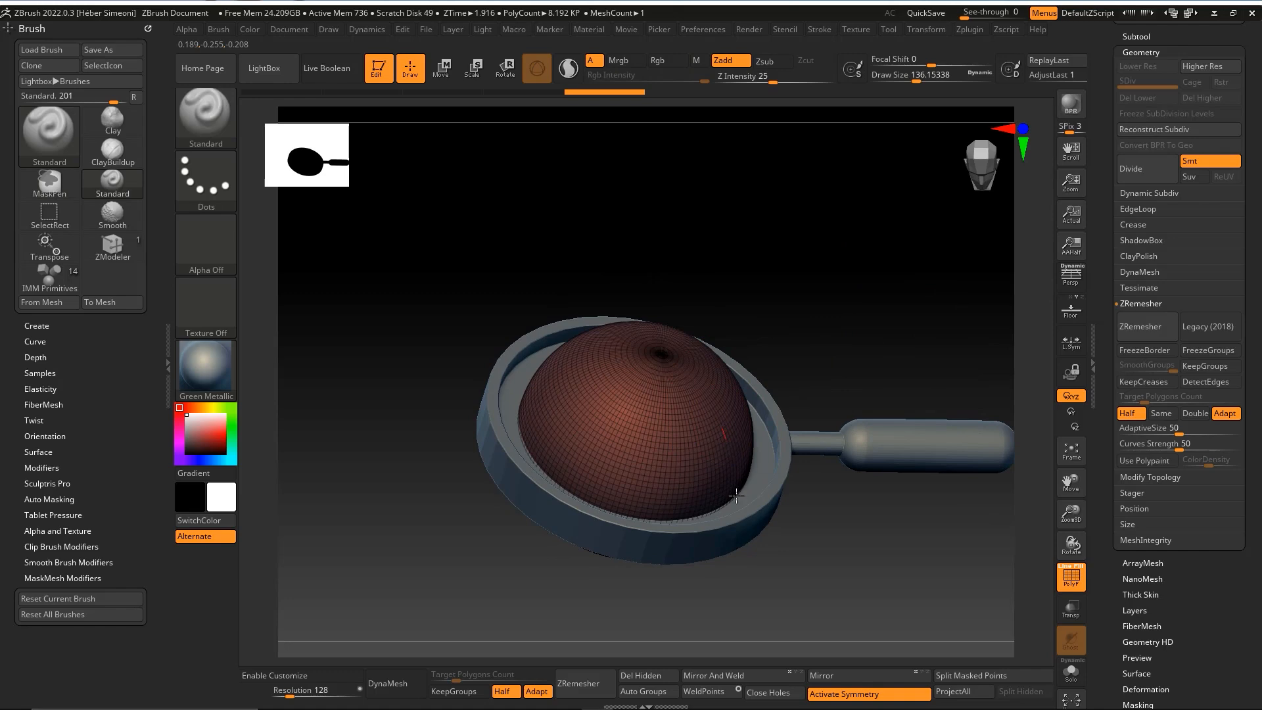
drag(862, 395, 724, 423)
key(x)
mouse_move(799, 335)
shift+mouse_down()
mouse_move(811, 418)
mouse_move(805, 329)
shift+mouse_up()
key(x)
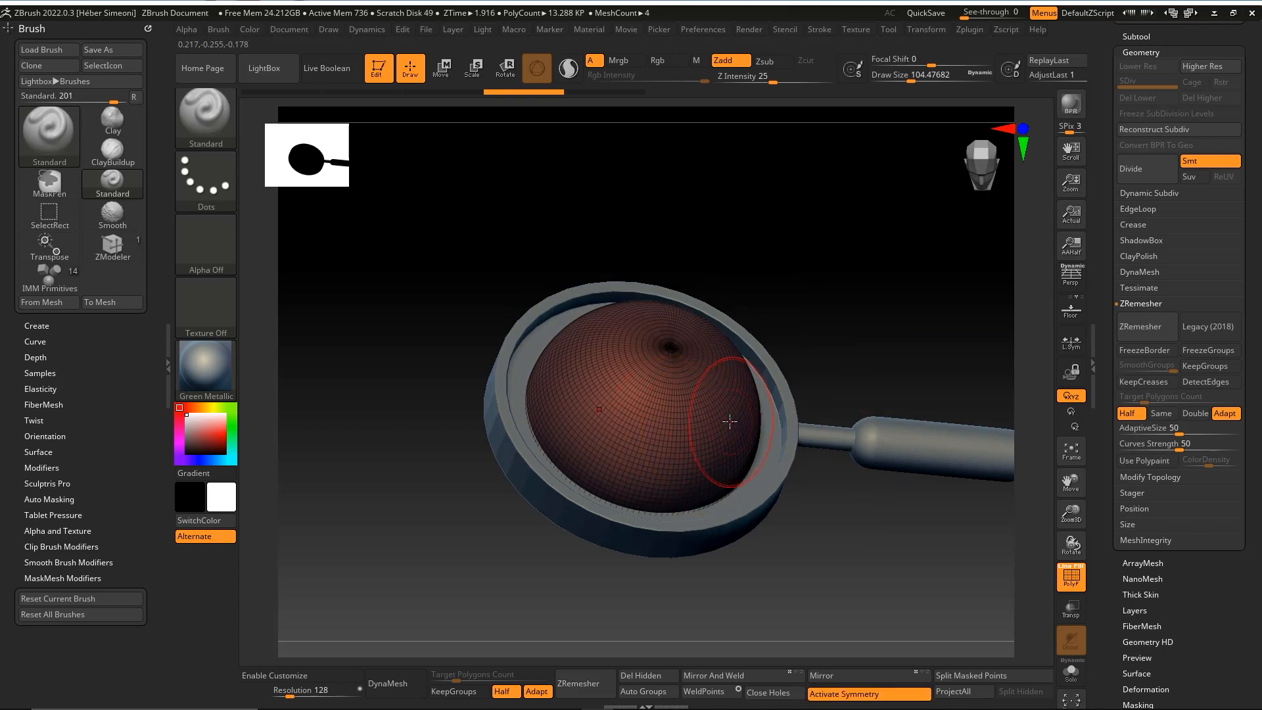
Remesh the sphere repeatedly with ZRemesher at Half until its mesh has only a few large polygons.
key(ctrl+shift+3)
mouse_move(833, 281)
mouse_down()
mouse_move(1141, 319)
mouse_move(1141, 304)
mouse_move(1116, 389)
mouse_move(1127, 417)
mouse_move(1117, 413)
mouse_move(1140, 325)
mouse_up()
key(Escape)
click(1141, 327)
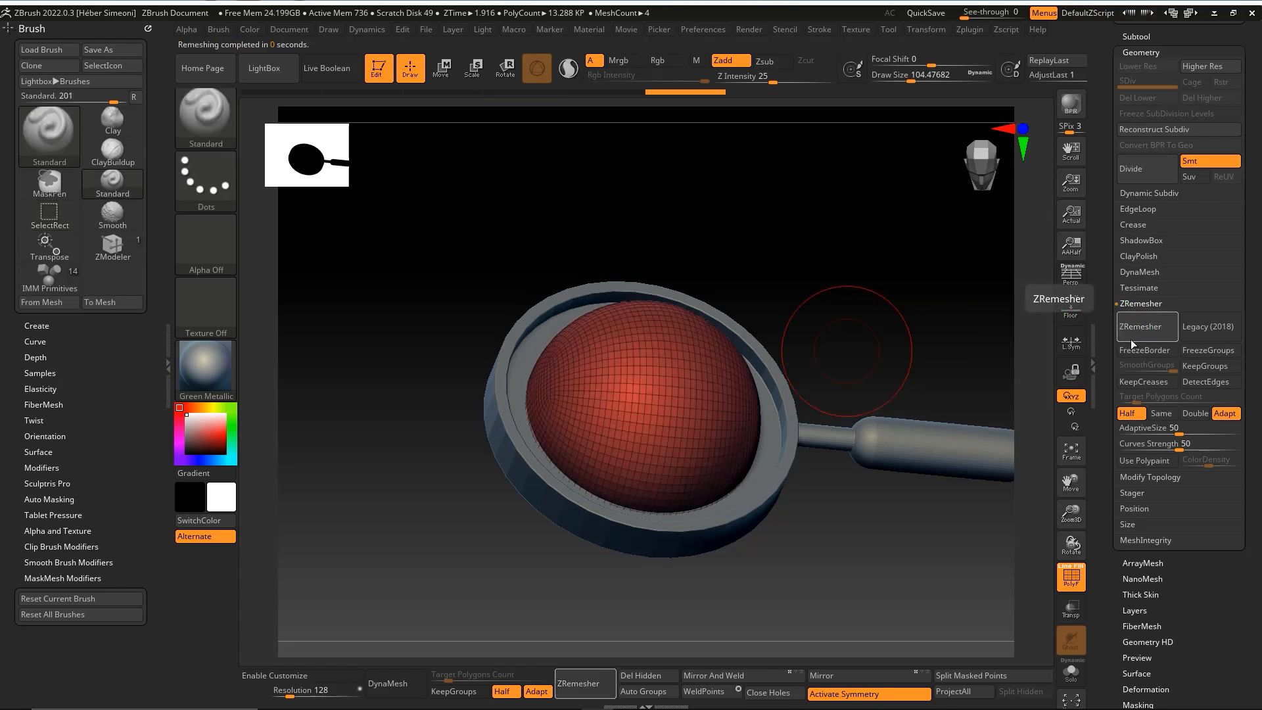
click(1147, 329)
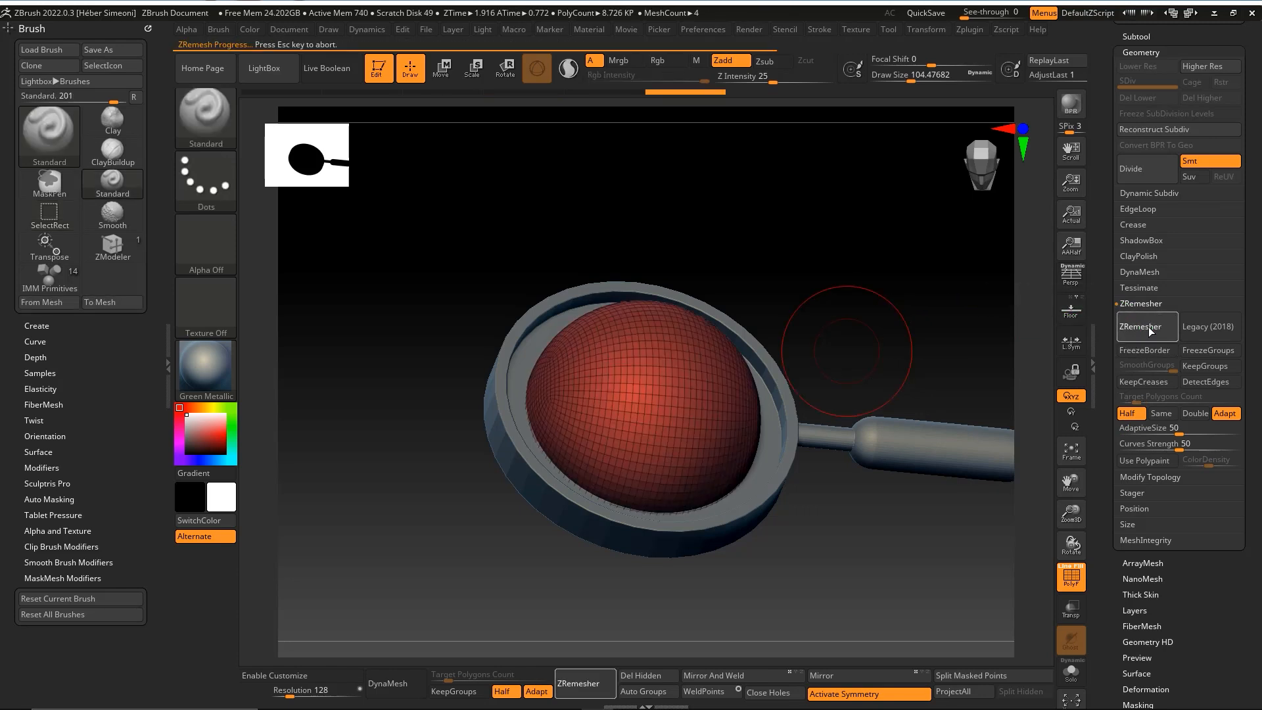
click(1148, 329)
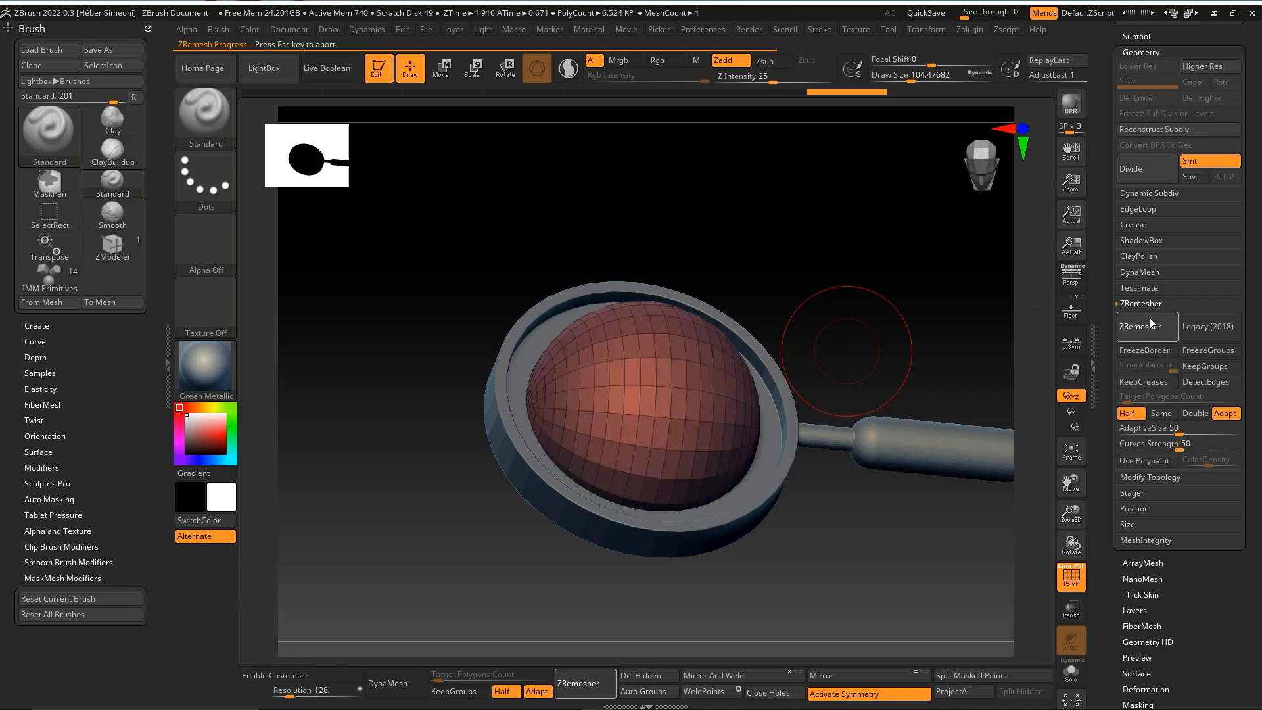
Examine the remeshed sphere in the pan from the side and at an angle from above, checking its polygon flow.
shift+drag(846, 307, 876, 178)
drag(851, 297, 765, 243)
key(w)
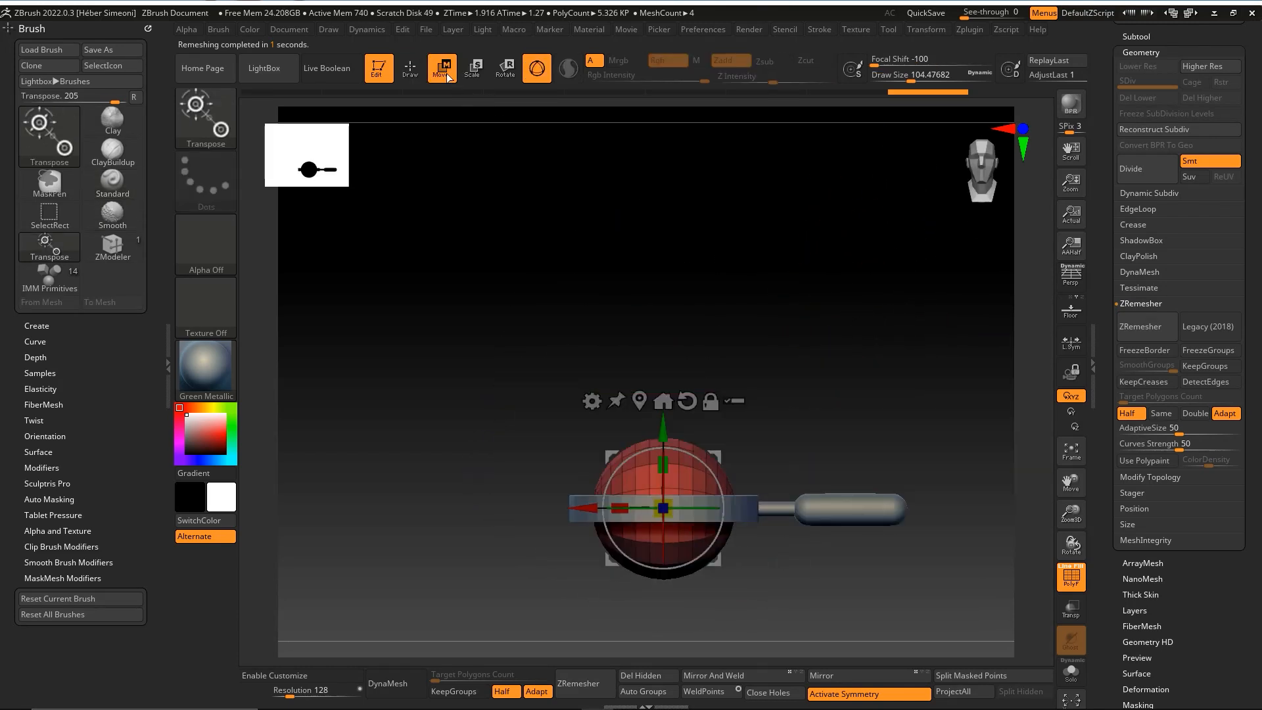
drag(792, 347, 792, 398)
alt+drag(692, 452, 792, 579)
key(q)
mouse_move(815, 379)
mouse_down()
mouse_move(854, 436)
mouse_move(851, 361)
mouse_up()
key(ctrl+shift+3)
drag(775, 248, 683, 415)
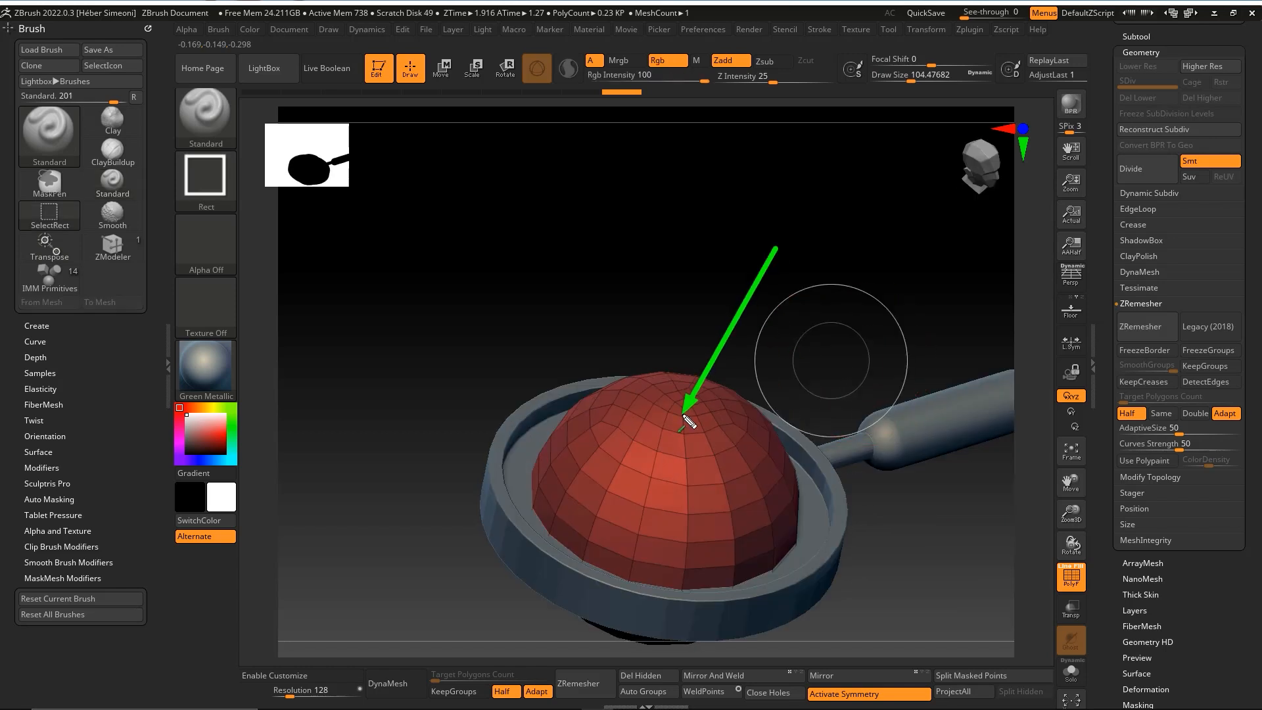
key(Escape)
Flatten the sphere vertically into a low dome and seat it inside the pan's recess.
key(w)
mouse_move(729, 322)
shift+mouse_down()
mouse_move(782, 361)
mouse_move(708, 501)
mouse_move(666, 494)
shift+mouse_up()
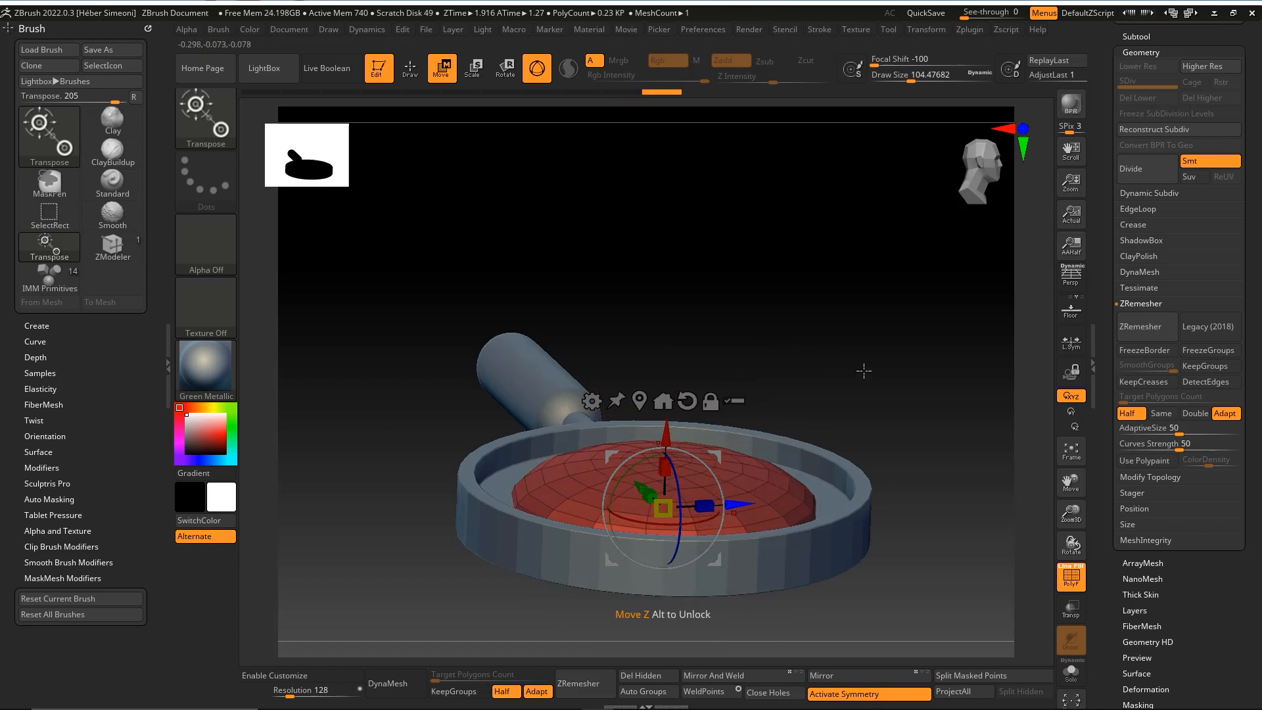
shift+drag(848, 390, 799, 369)
key(ctrl+z)
drag(667, 465, 663, 579)
drag(668, 412, 867, 299)
drag(624, 433, 603, 414)
mouse_move(866, 313)
mouse_down()
mouse_move(795, 256)
mouse_move(808, 272)
mouse_move(729, 453)
mouse_move(862, 335)
mouse_up()
Return to Draw mode, view the pan from directly above, and choose the Move Topological brush.
key(q)
mouse_move(835, 294)
shift+mouse_down()
mouse_move(794, 313)
mouse_move(845, 263)
mouse_move(853, 287)
shift+mouse_up()
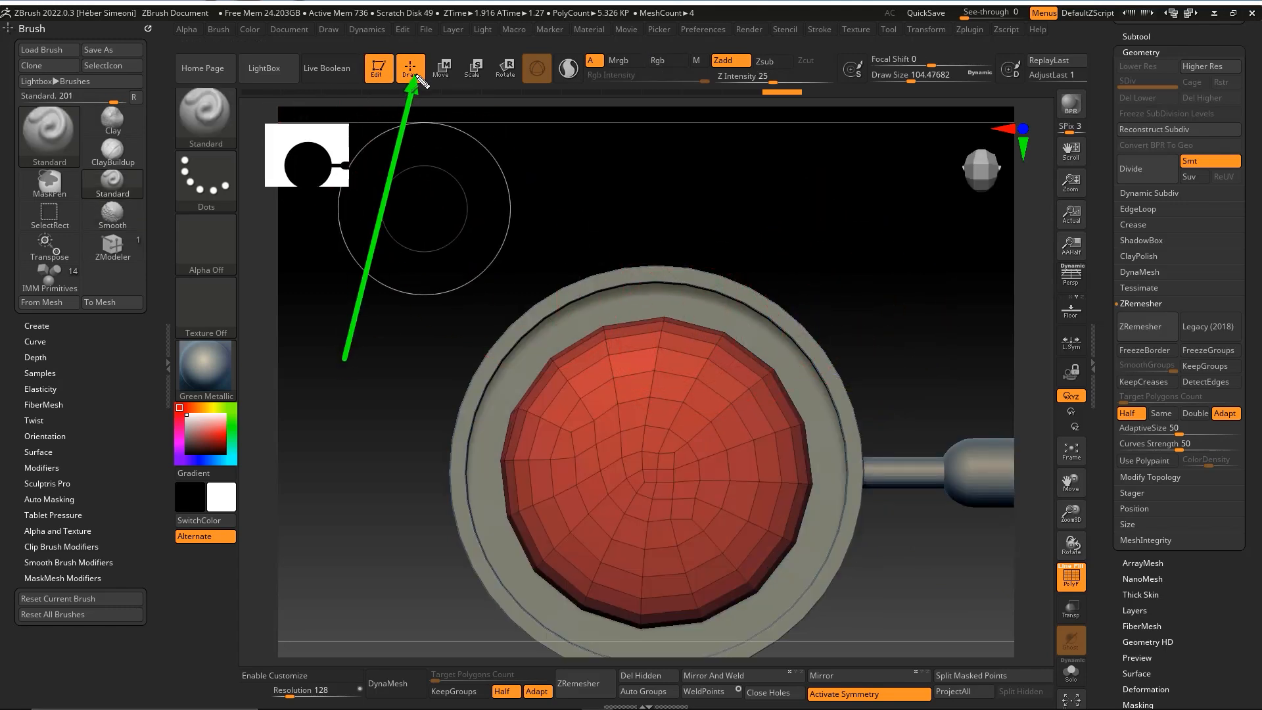
click(206, 114)
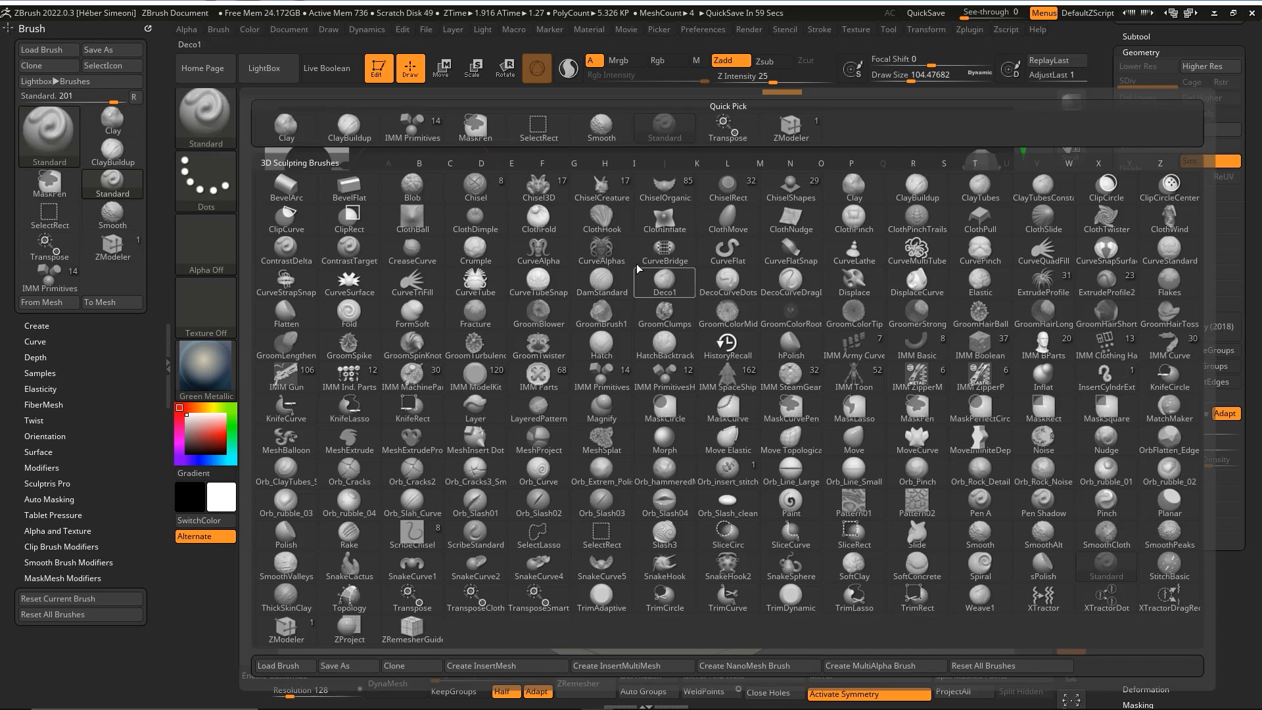
key(m)
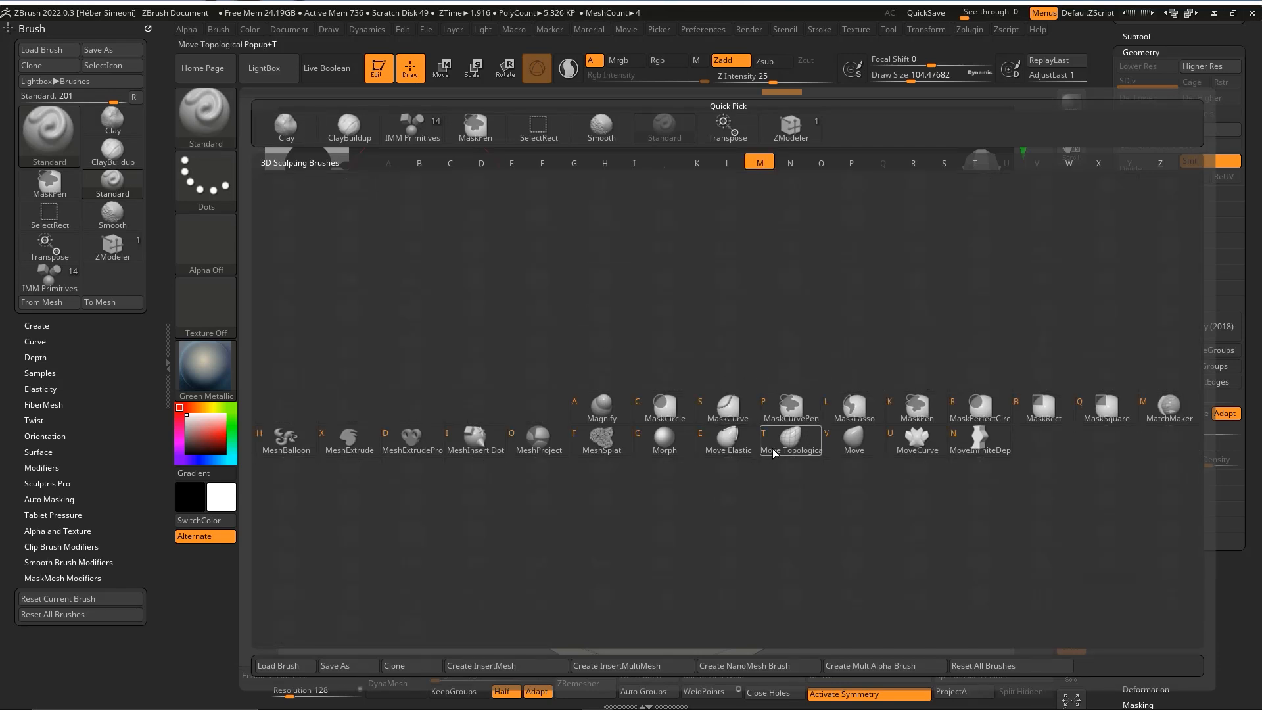
mouse_move(790, 449)
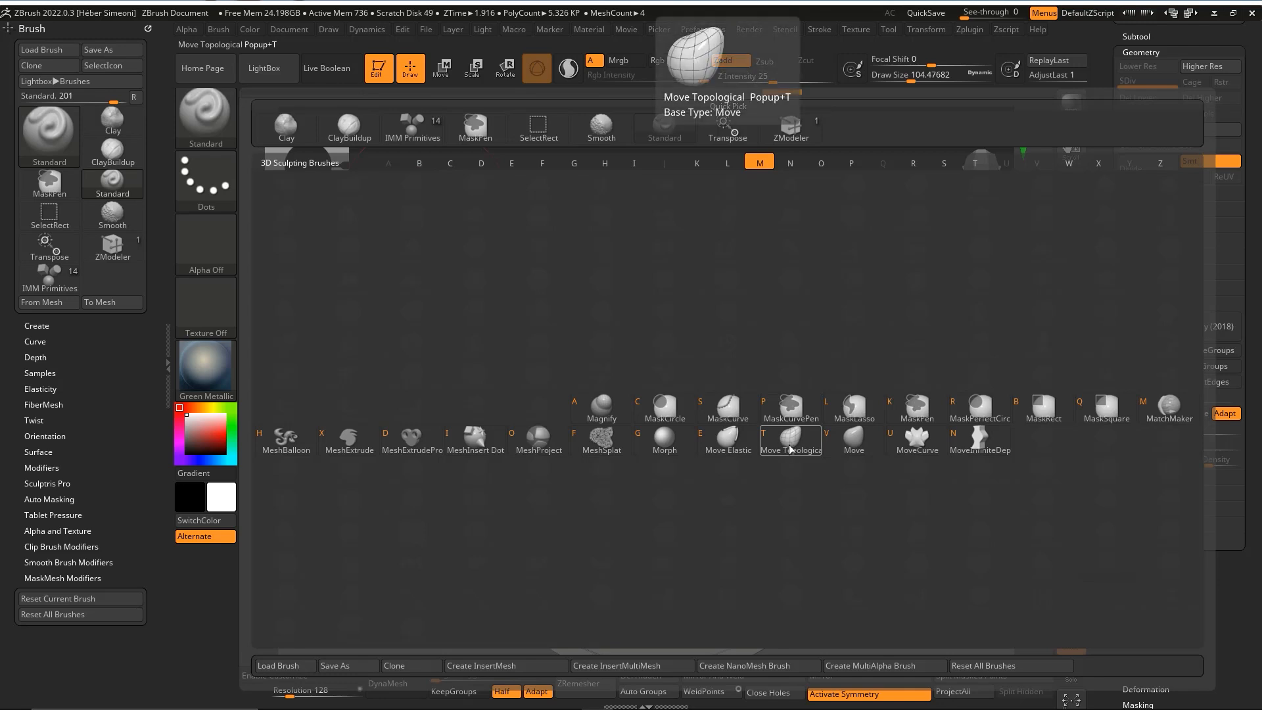
click(791, 444)
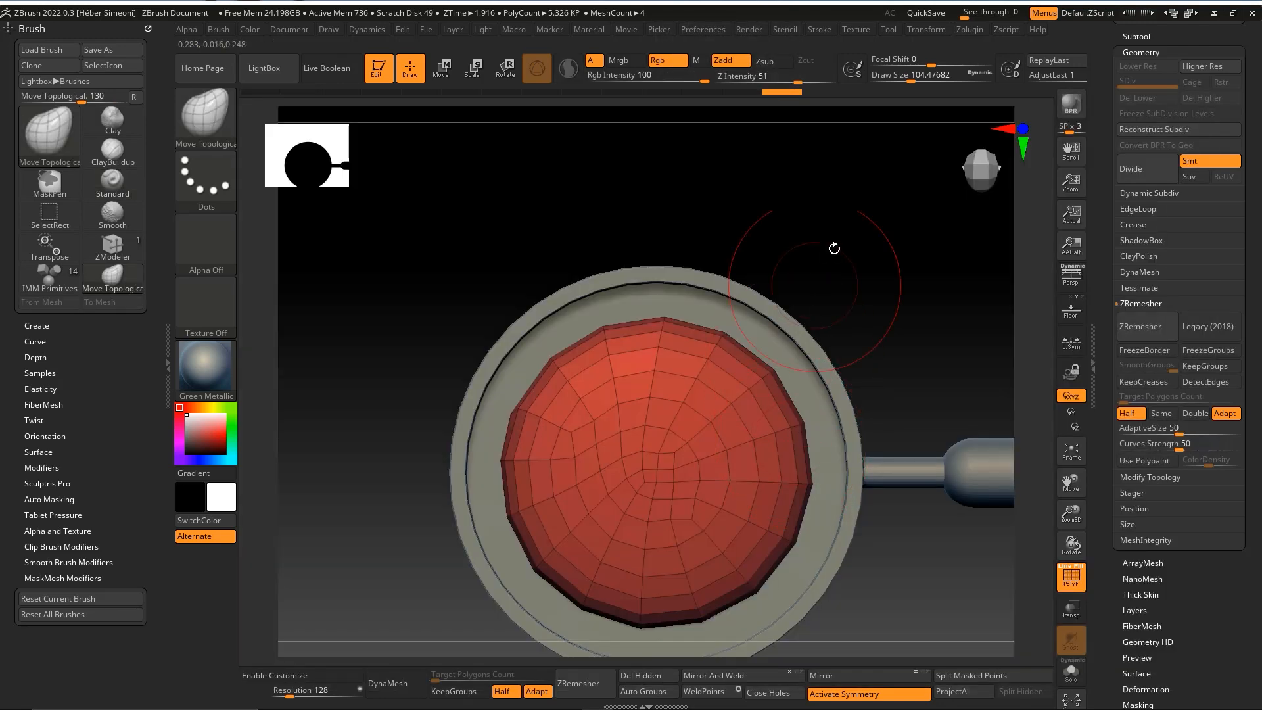
Try to pull the dome's sides outward with symmetry active, and undo the strokes.
mouse_move(844, 227)
mouse_down()
mouse_move(704, 331)
mouse_move(769, 336)
mouse_move(895, 406)
mouse_up()
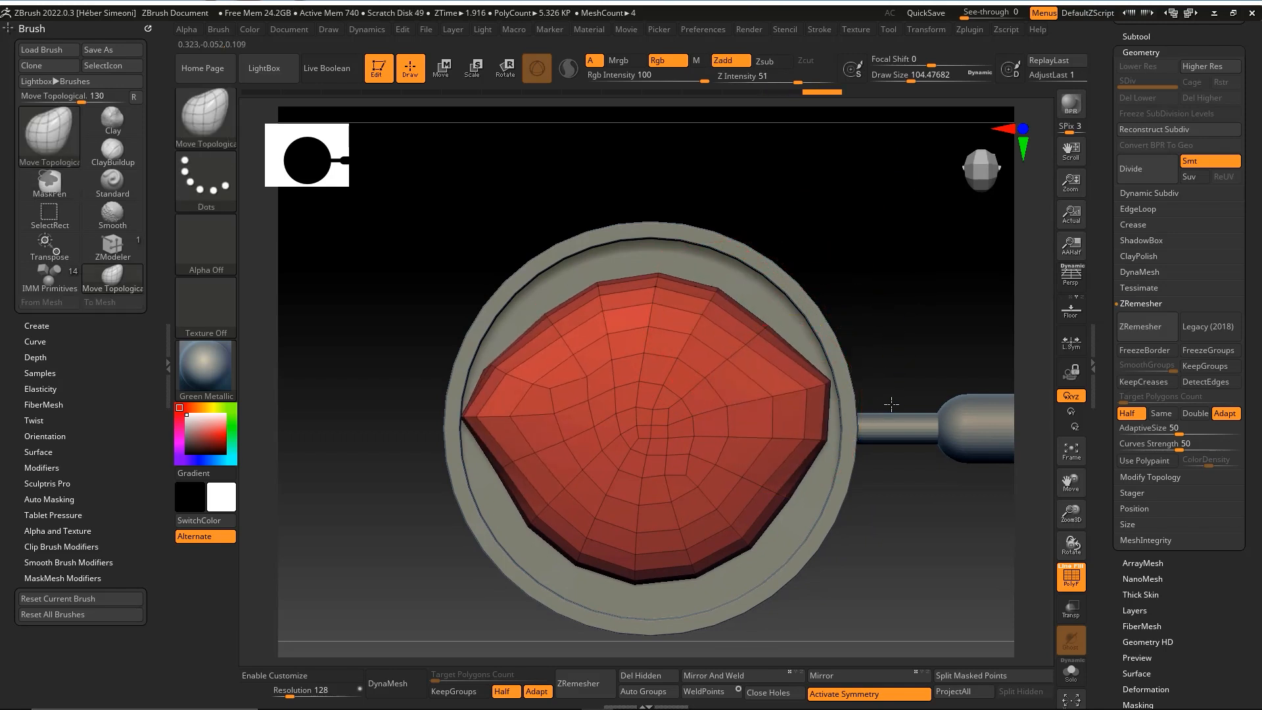
key(ctrl+z)
key(ctrl+z)
key(ctrl+z)
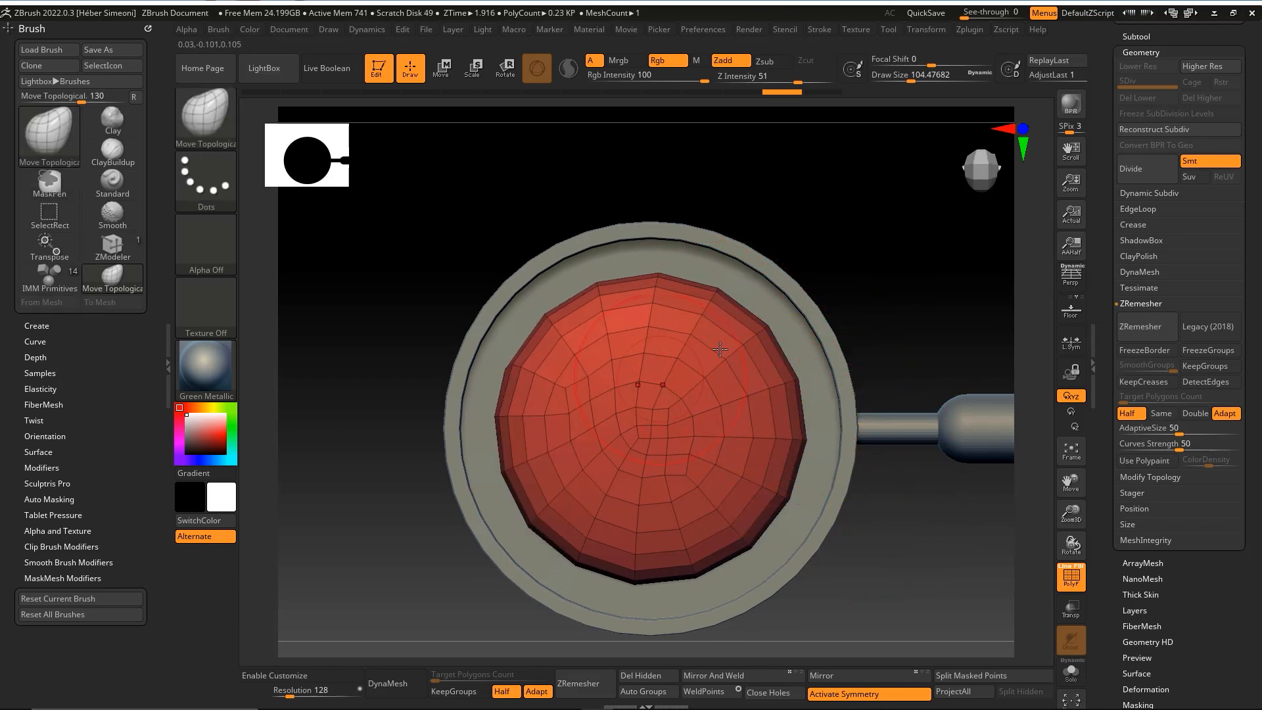
Turn off symmetry and push and pull the dome's edge all around into an irregular outline.
key(x)
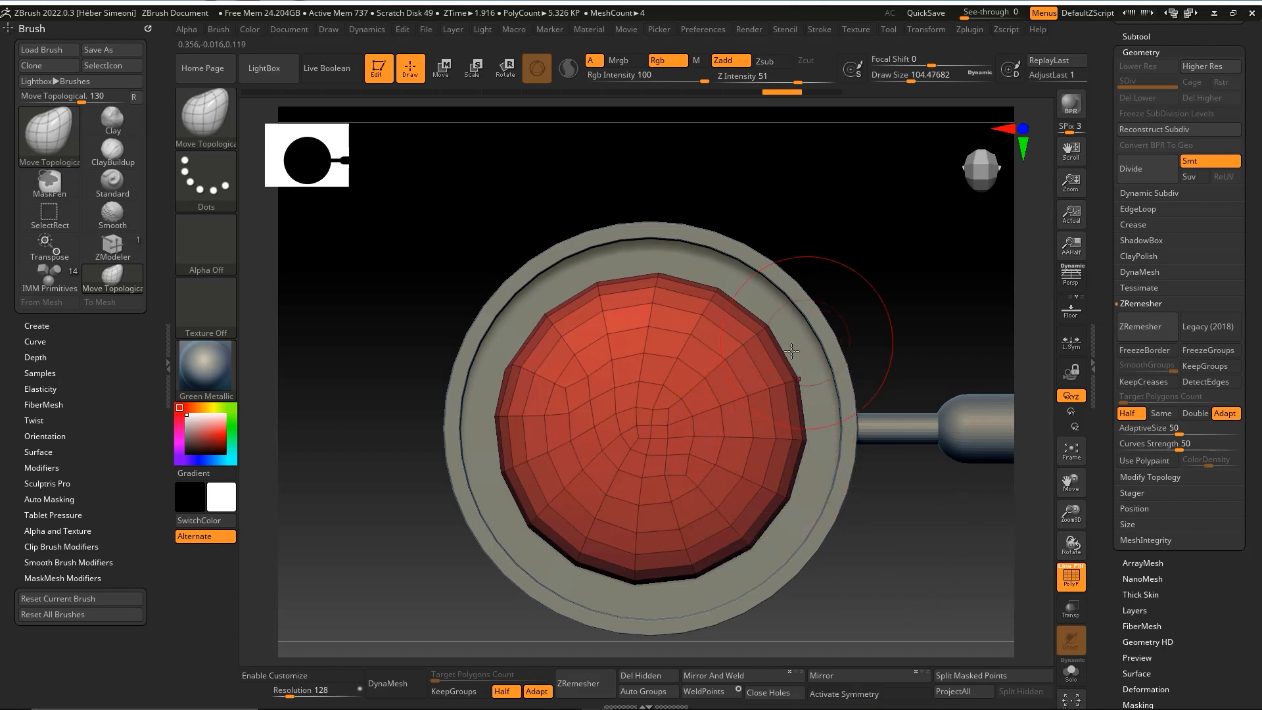
mouse_move(722, 292)
mouse_down()
mouse_move(755, 243)
mouse_move(730, 276)
mouse_up()
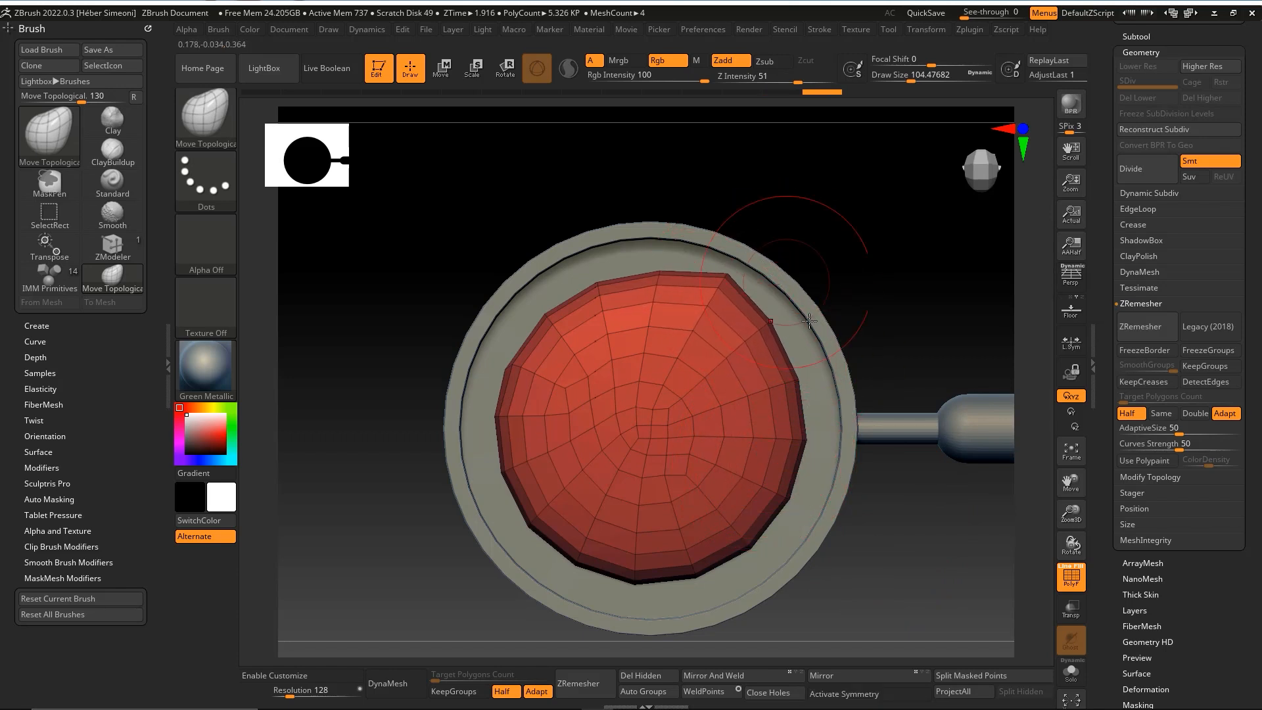
drag(801, 338, 789, 322)
drag(799, 434, 767, 426)
mouse_move(749, 542)
mouse_down()
mouse_move(769, 560)
mouse_move(717, 589)
mouse_up()
mouse_move(544, 566)
mouse_down()
mouse_move(513, 421)
mouse_move(522, 342)
mouse_move(578, 296)
mouse_move(709, 286)
mouse_up()
drag(519, 342, 519, 512)
Turn off the polyframe display and subdivide the irregular dome to smooth its faceted surface.
mouse_move(870, 277)
mouse_down()
mouse_move(874, 188)
mouse_move(839, 287)
mouse_move(909, 319)
mouse_move(867, 282)
mouse_move(805, 289)
mouse_move(651, 470)
mouse_move(671, 487)
mouse_move(684, 475)
mouse_move(651, 420)
mouse_move(790, 403)
mouse_up()
key(shift+f)
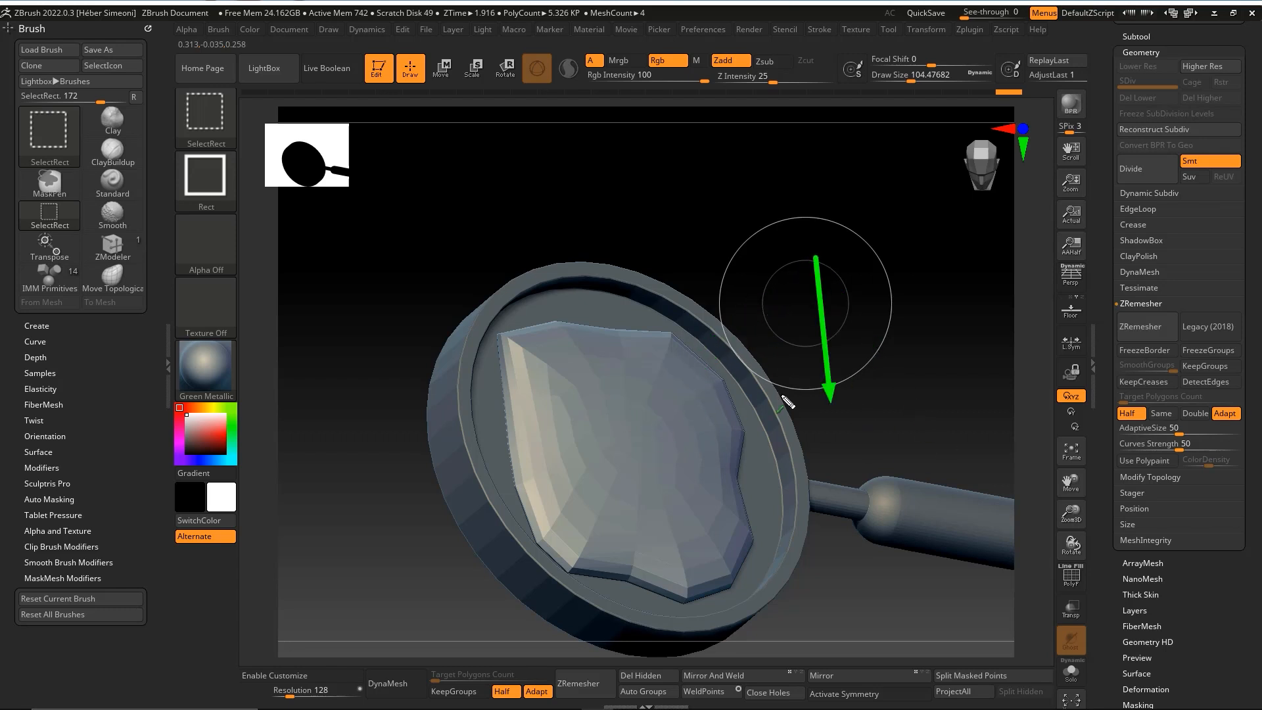
key(Escape)
drag(837, 358, 839, 354)
key(d)
Refine the smoothed dome's outline from above by adjusting the edge opposite the handle and its corners.
mouse_move(862, 309)
mouse_down()
mouse_move(829, 303)
mouse_move(826, 322)
mouse_up()
drag(514, 443, 547, 441)
drag(526, 379, 513, 385)
drag(552, 301, 540, 312)
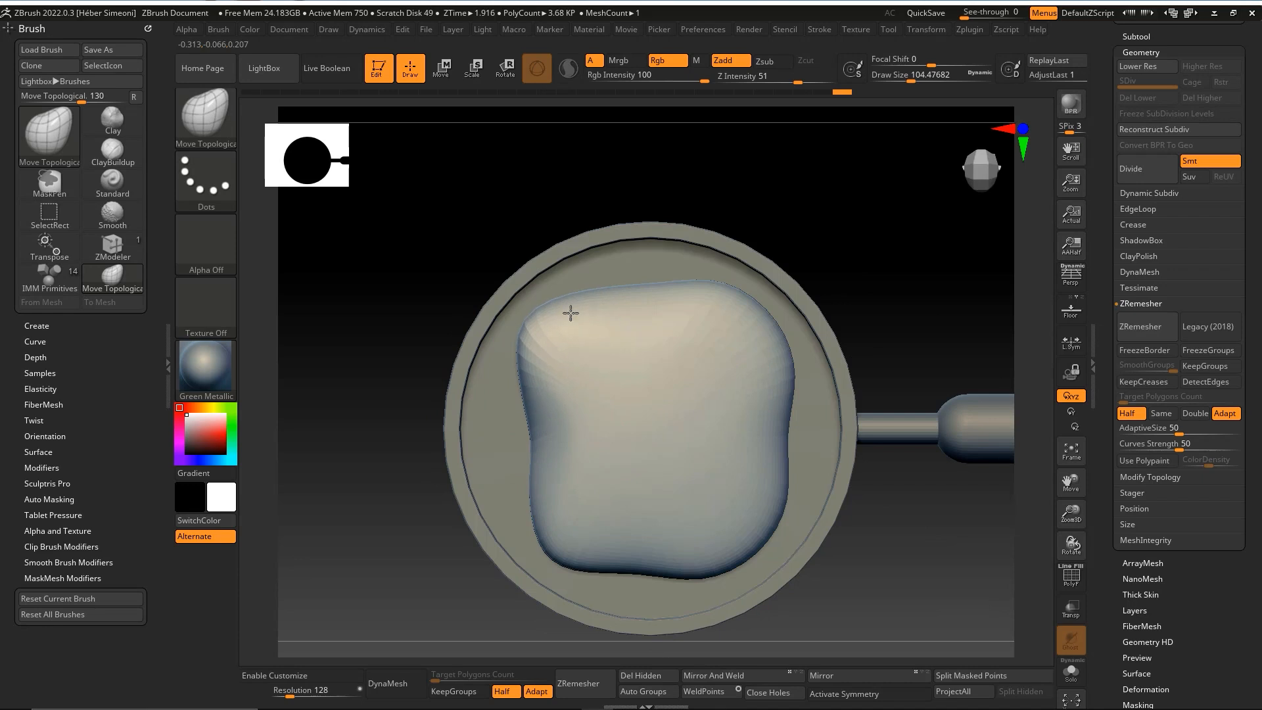
drag(529, 501, 542, 556)
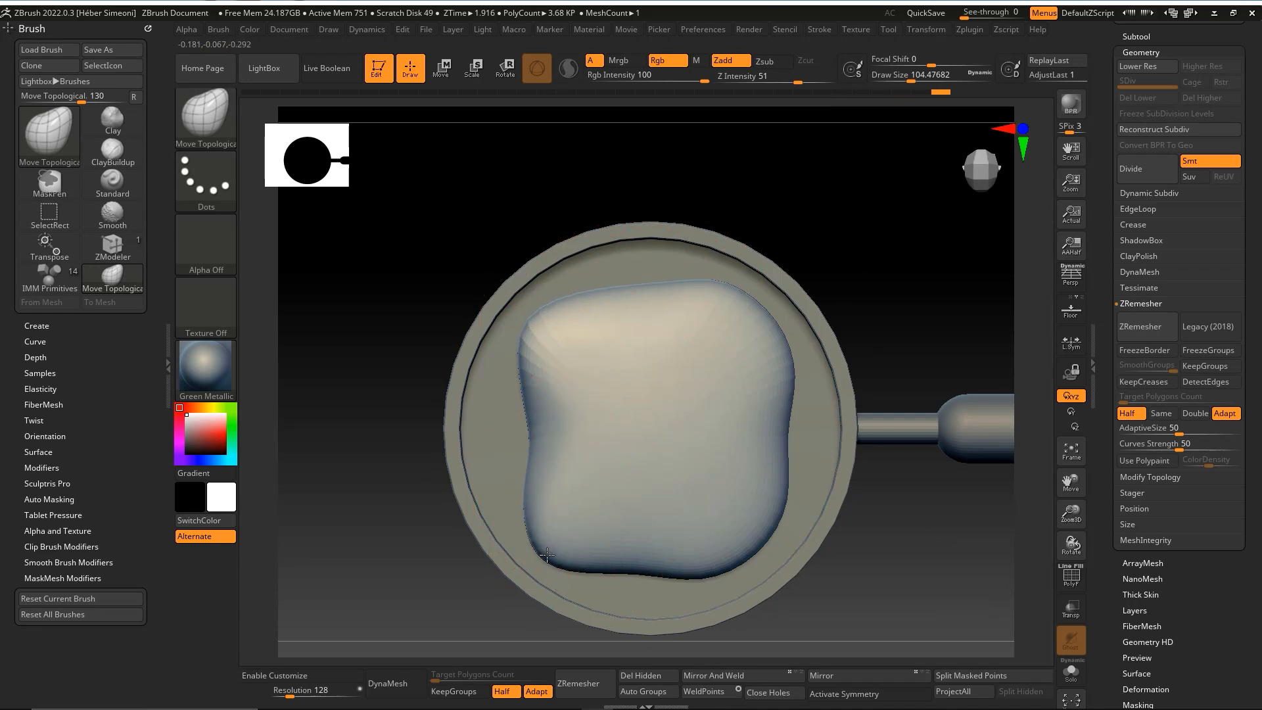
drag(760, 540, 778, 551)
Reshape the middle of the irregular dome with a draw size of about 145, and reduce the draw size to about 59.
drag(868, 303, 882, 211)
mouse_move(855, 268)
mouse_down()
mouse_move(813, 259)
mouse_move(800, 273)
mouse_move(810, 249)
mouse_move(761, 236)
mouse_up()
key(space)
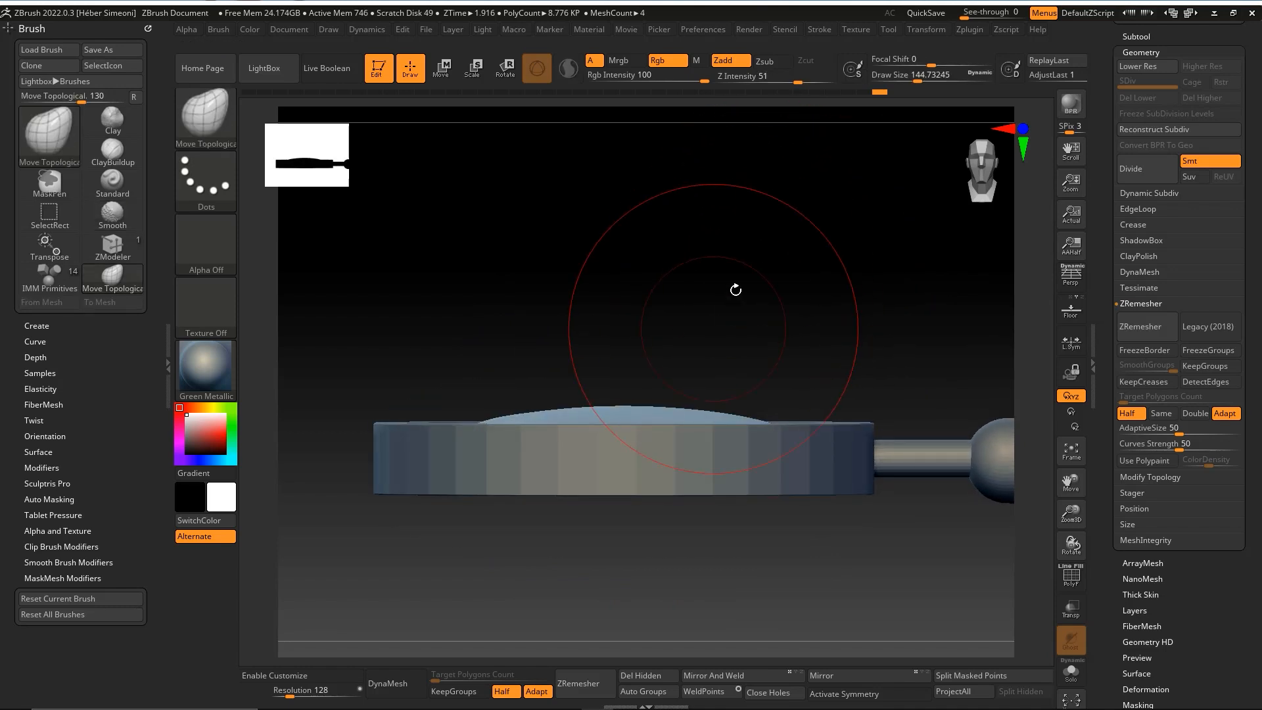
drag(724, 311, 663, 368)
mouse_move(621, 440)
mouse_down()
mouse_move(769, 302)
mouse_move(621, 427)
mouse_up()
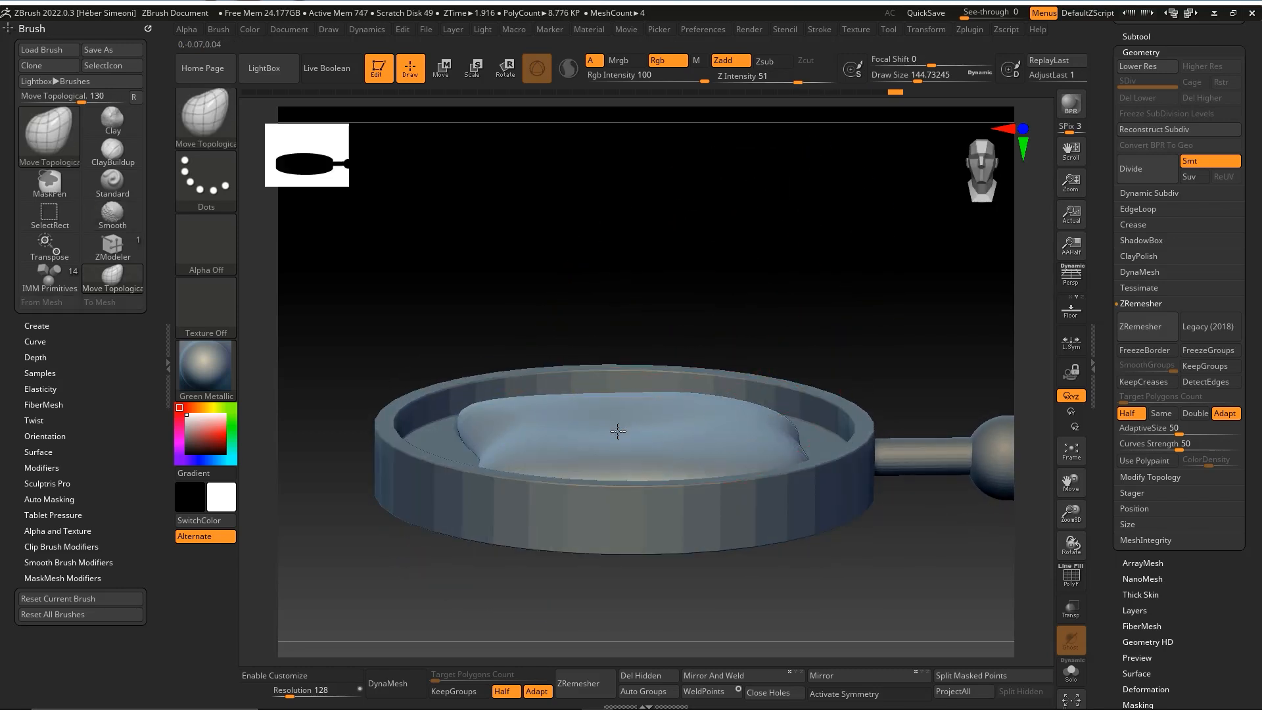
mouse_move(780, 302)
mouse_down()
mouse_move(808, 246)
mouse_move(796, 237)
mouse_up()
key(space)
key(space)
mouse_move(878, 234)
mouse_down()
mouse_move(842, 239)
mouse_move(865, 241)
mouse_up()
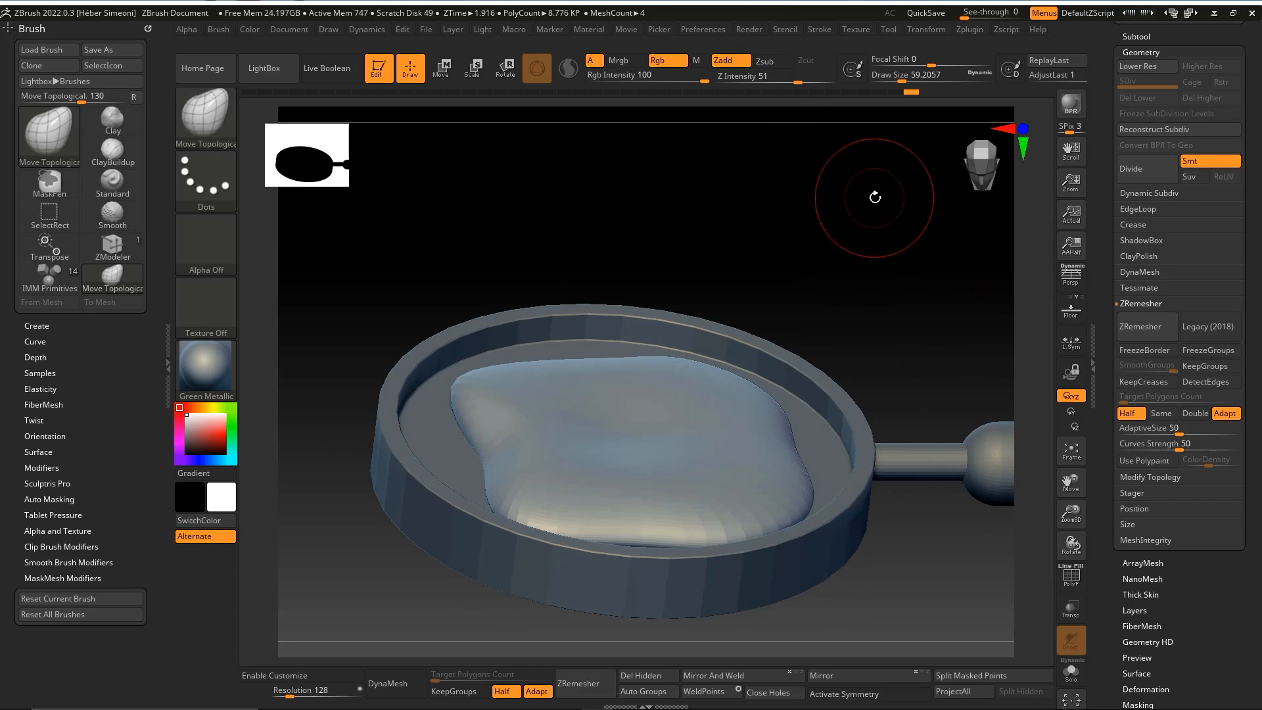
Insert a Sphere3D as a new subtool, and make it the active subtool framed in view.
drag(1252, 252, 1249, 368)
click(1152, 312)
click(1152, 273)
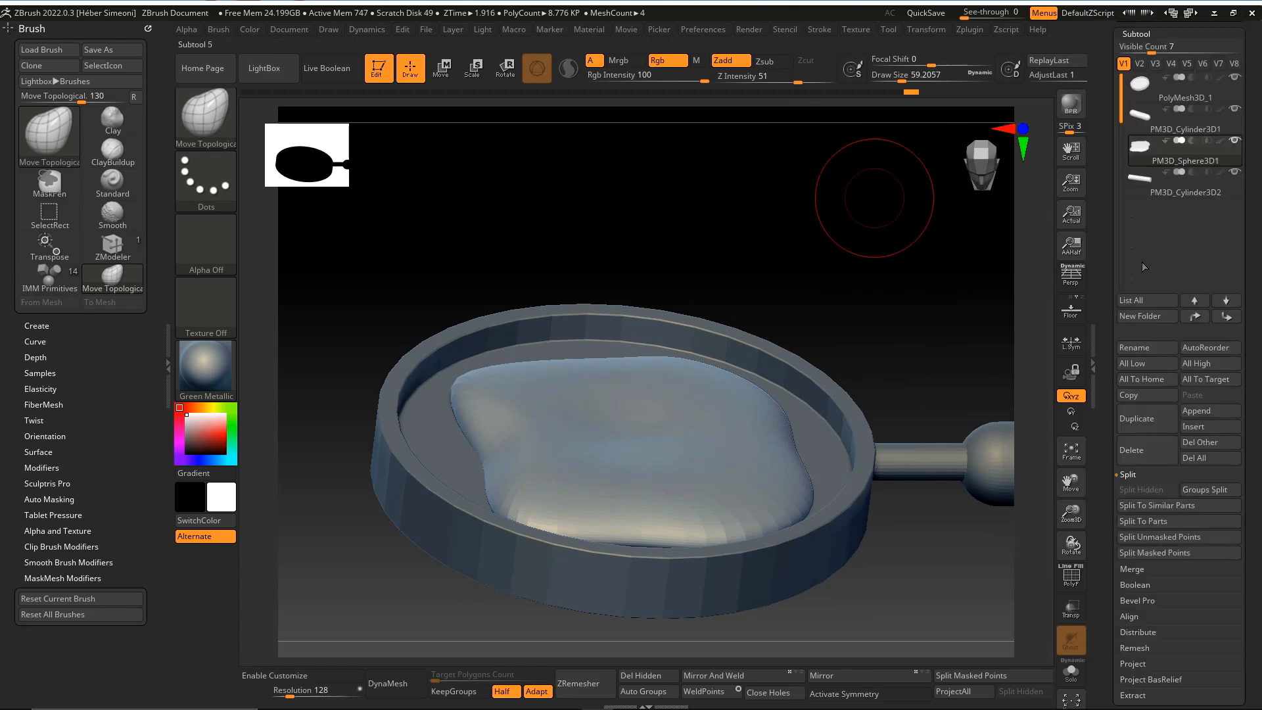
click(1128, 473)
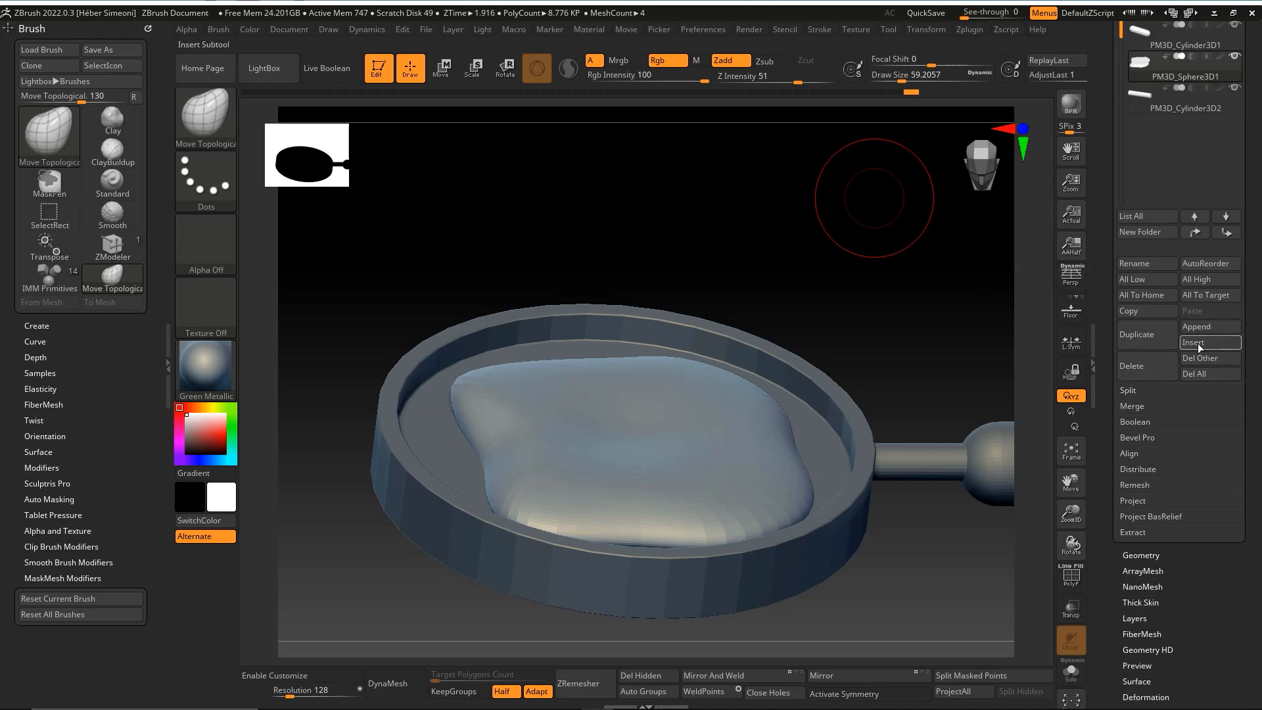
click(1197, 343)
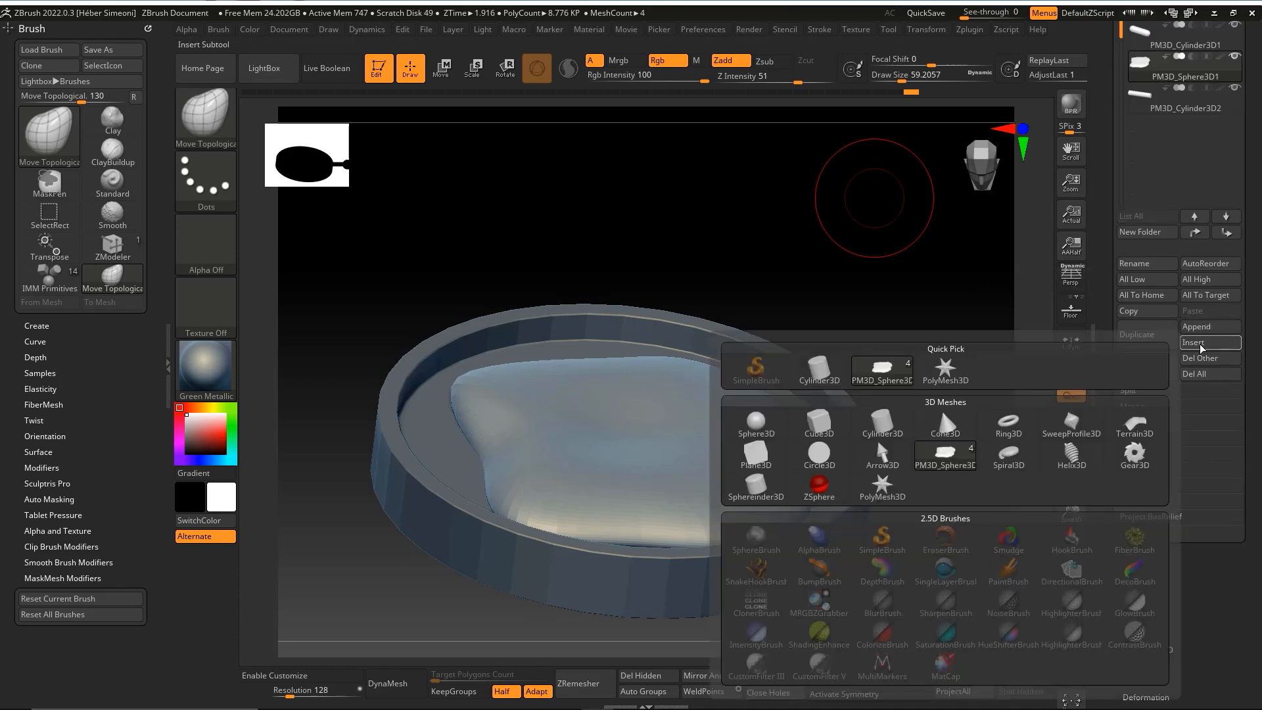
click(754, 432)
key(f)
ctrl+right_drag(953, 287, 614, 286)
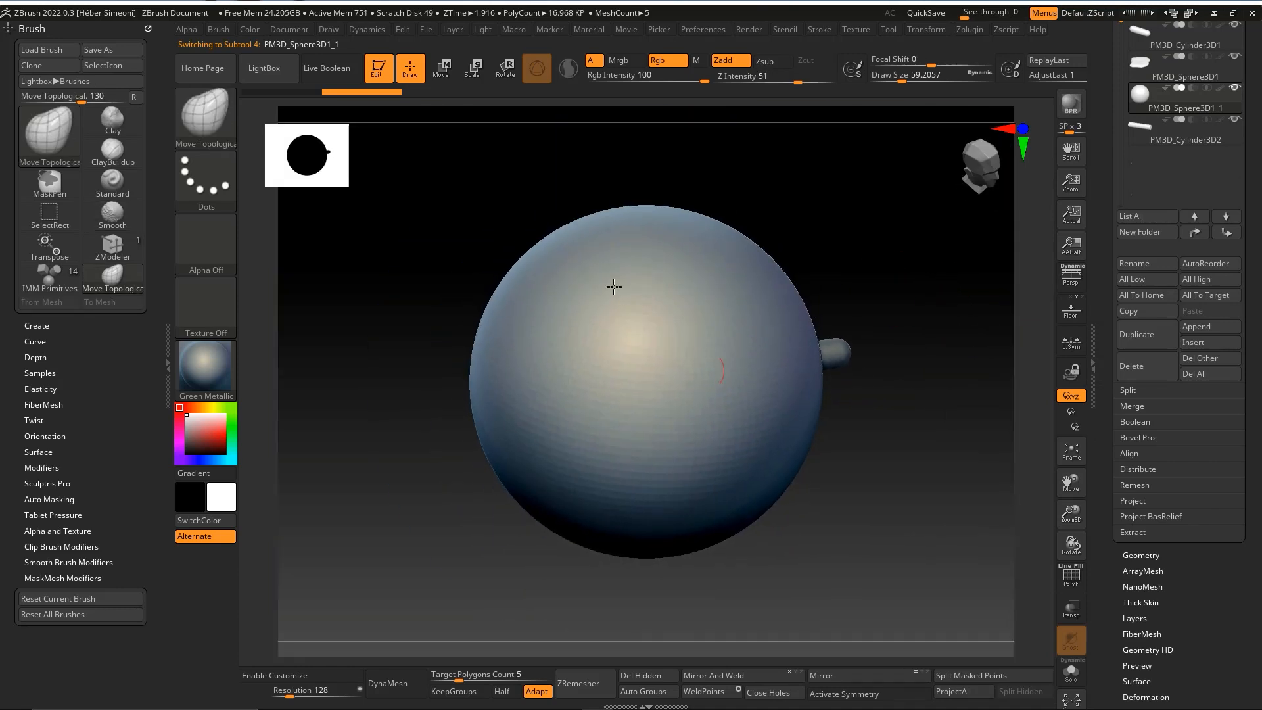
Scale the new sphere down uniformly until it fits at the centre of the irregular dome.
click(444, 72)
shift+right_drag(782, 245, 790, 235)
drag(651, 381, 569, 437)
right_drag(760, 484, 786, 432)
mouse_move(800, 264)
right_down()
mouse_move(816, 262)
mouse_move(816, 280)
right_up()
drag(647, 381, 608, 412)
ctrl+right_drag(763, 518, 641, 421)
Flatten the small sphere vertically and adjust its height so it bulges from the irregular dome.
drag(640, 420, 634, 440)
drag(644, 344, 644, 300)
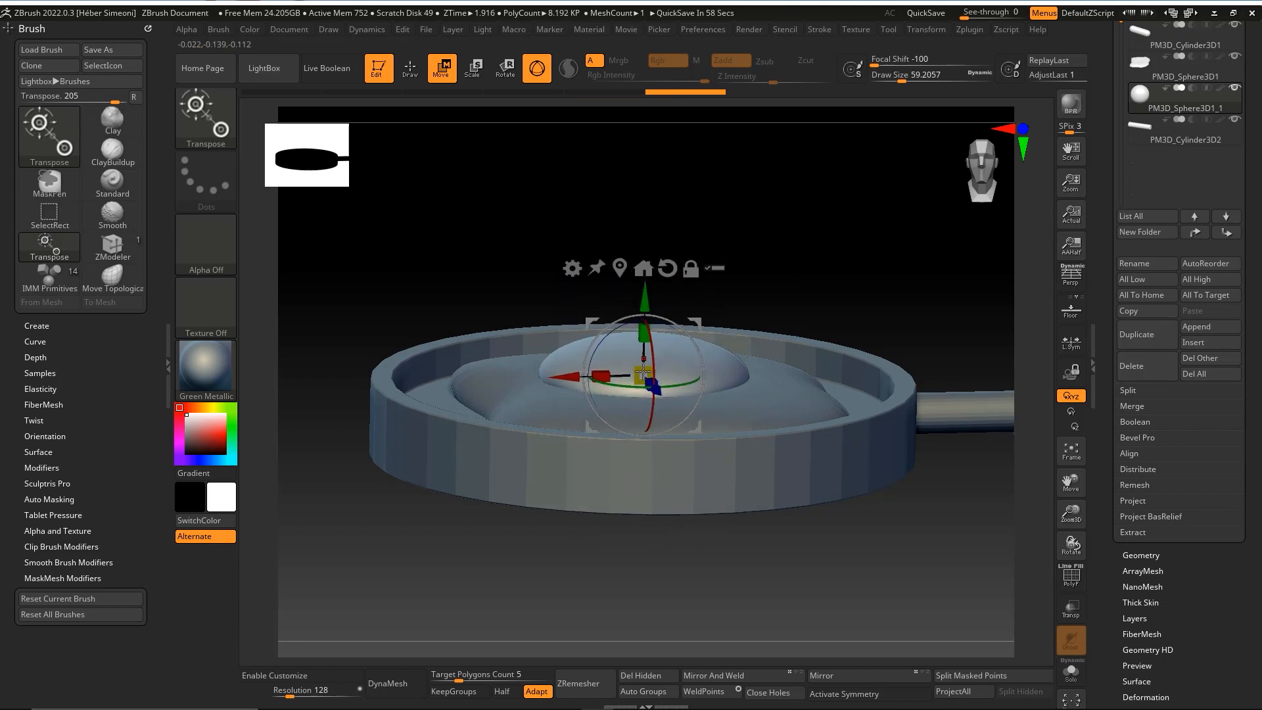
drag(648, 372, 645, 325)
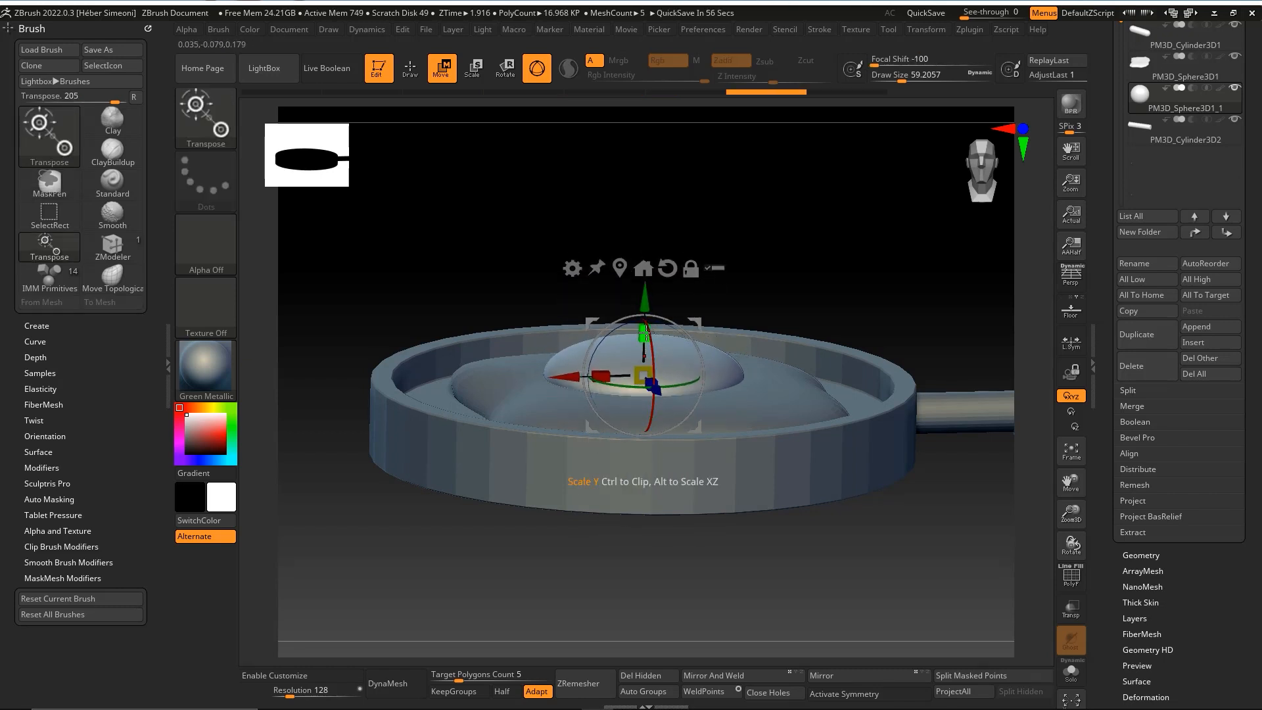
mouse_move(709, 270)
shift+mouse_down()
mouse_move(686, 281)
mouse_move(721, 373)
shift+mouse_up()
Scale the small flattened sphere down slightly, check it from several angles, and return to Draw mode.
key(q)
alt+drag(854, 421, 901, 546)
shift+drag(879, 402, 826, 363)
key(r)
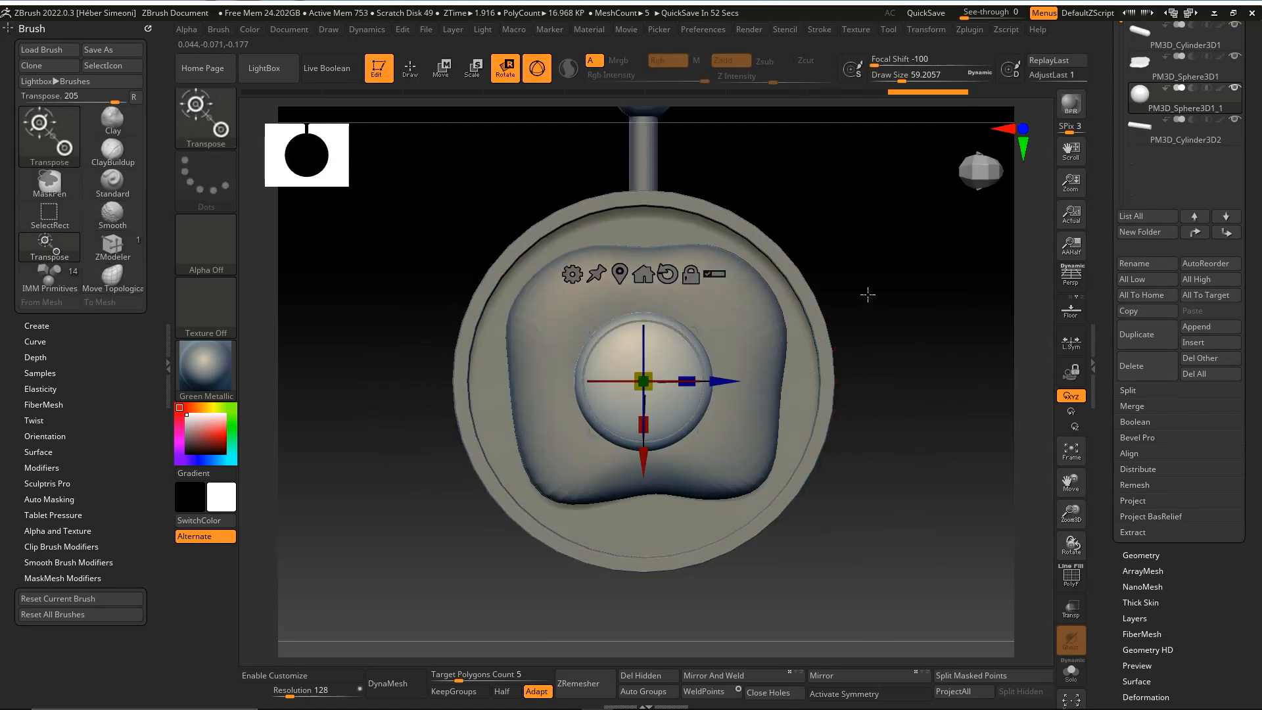
alt+drag(876, 276, 977, 270)
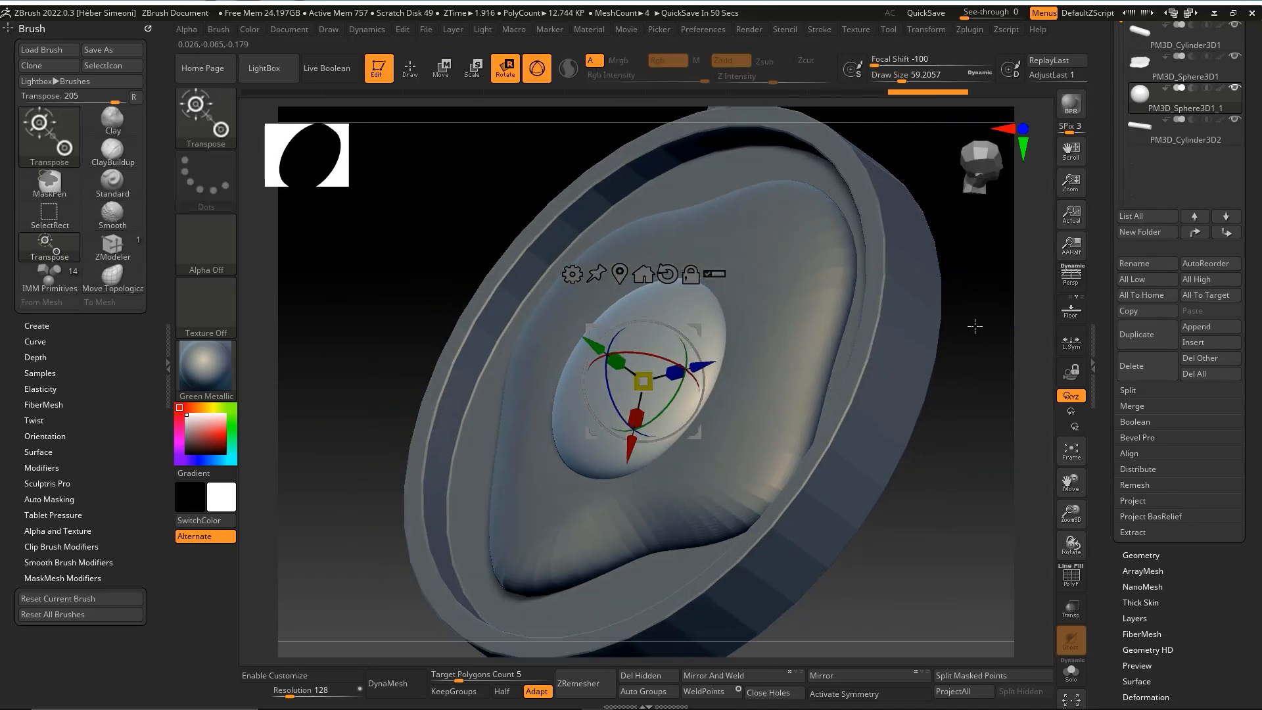
drag(649, 380, 635, 392)
drag(936, 490, 960, 446)
mouse_move(981, 276)
mouse_down()
mouse_move(860, 224)
mouse_move(798, 236)
mouse_move(807, 226)
mouse_move(751, 184)
mouse_move(754, 226)
mouse_move(856, 361)
mouse_move(1004, 355)
mouse_up()
key(q)
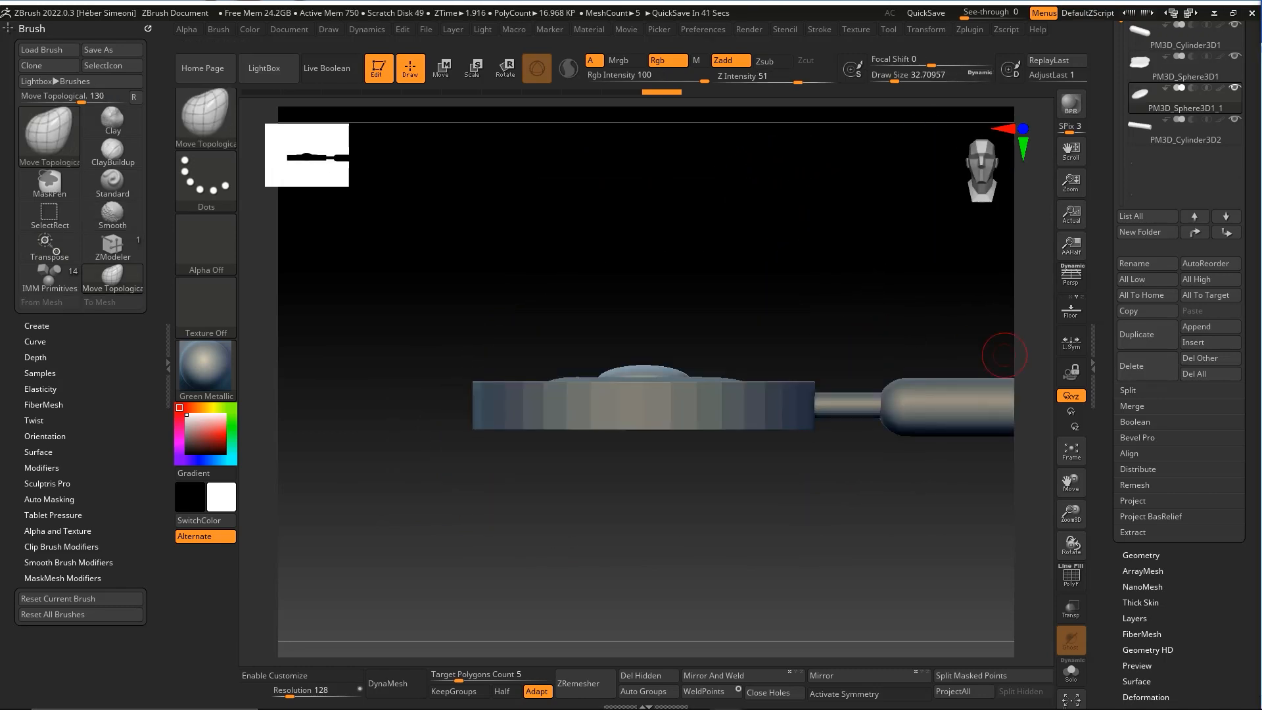
Duplicate the small flattened sphere's subtool and make the copy the active subtool.
drag(927, 285, 881, 439)
scroll(1255, 296, up, 3)
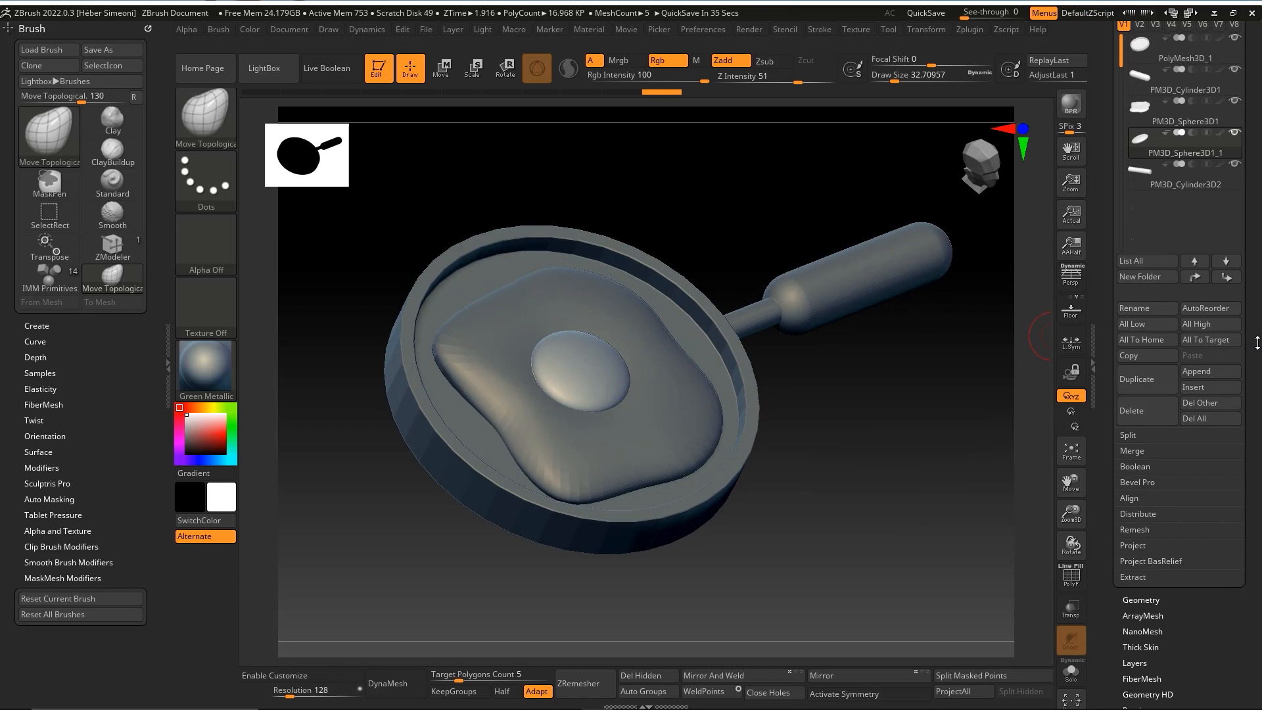
scroll(1252, 217, up, 3)
key(ctrl+shift)
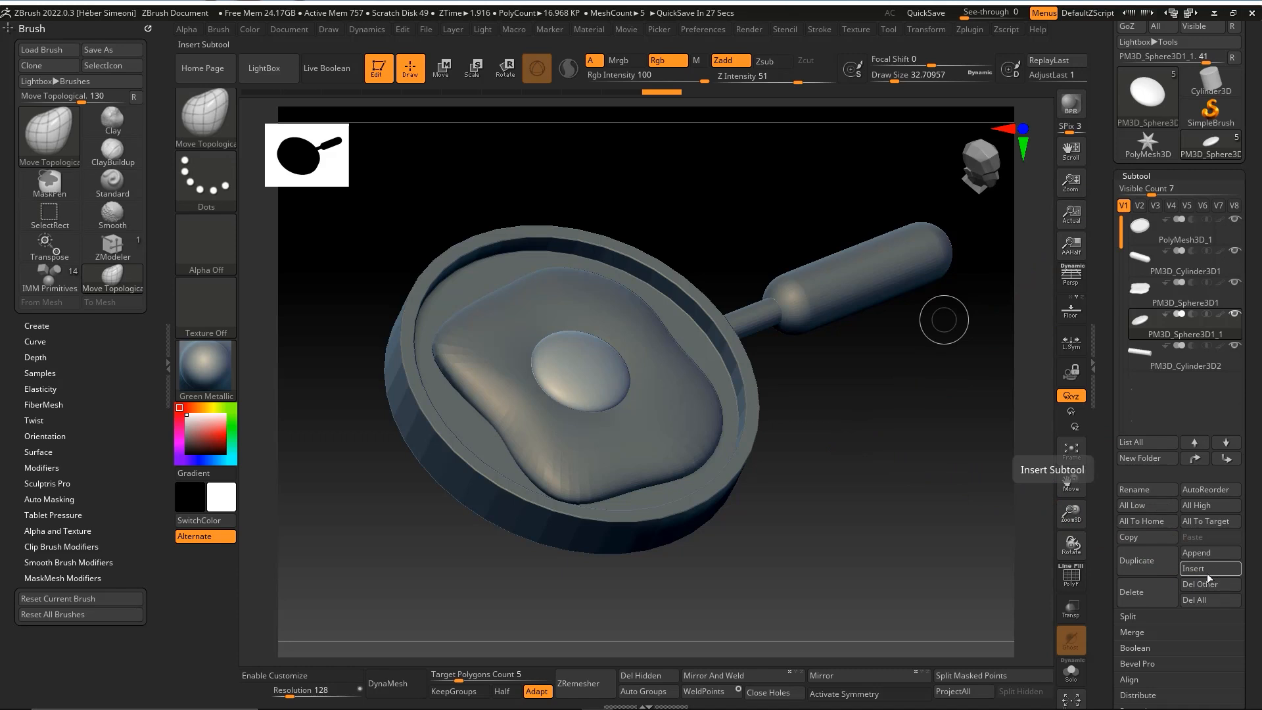
click(1144, 563)
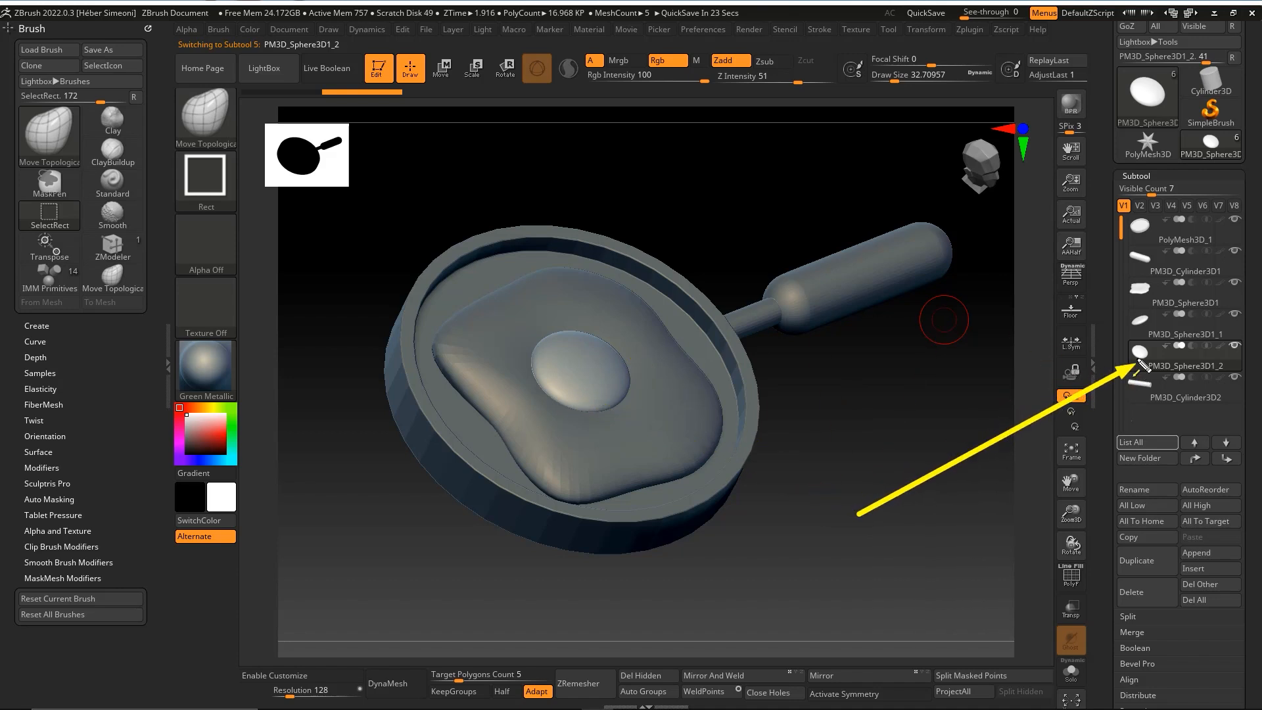
Try moving the duplicated sphere, undo the changes, and return to Draw mode.
key(w)
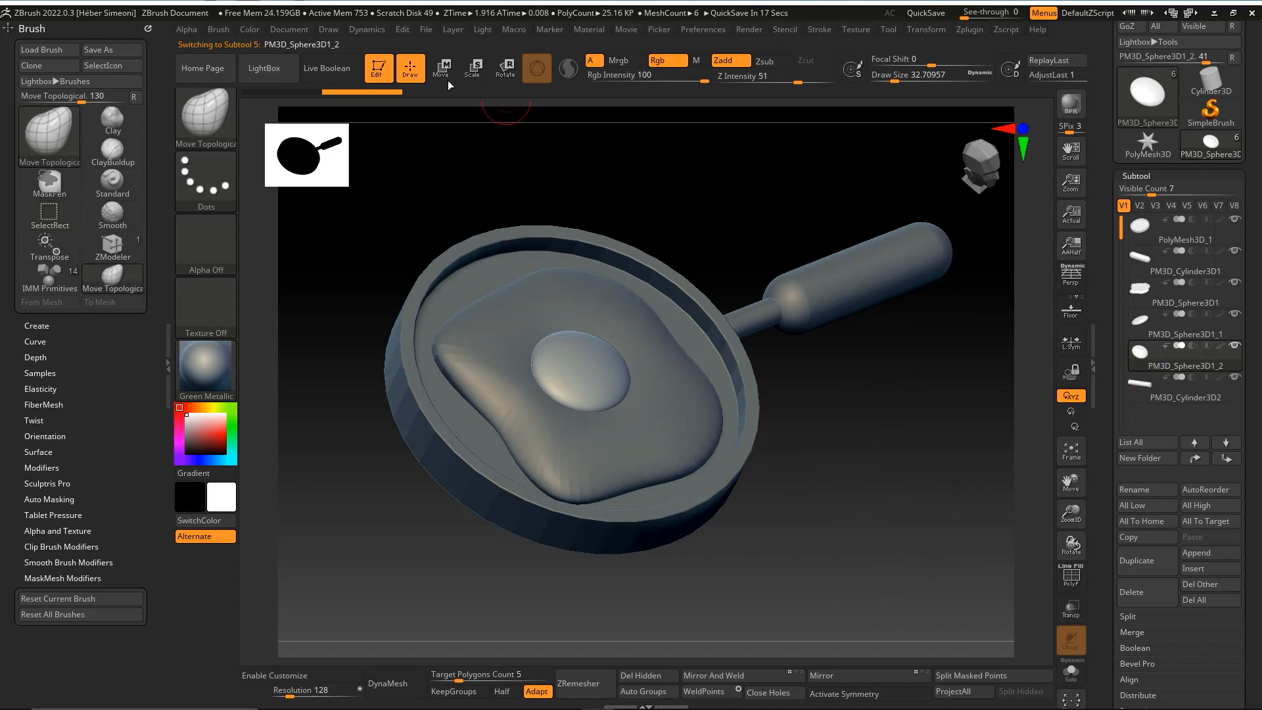
mouse_move(623, 481)
mouse_down()
mouse_move(716, 527)
mouse_move(603, 321)
mouse_move(627, 339)
mouse_move(649, 238)
mouse_up()
key(ctrl+z)
key(ctrl+z)
key(ctrl+z)
key(q)
ctrl+right_drag(813, 344, 875, 393)
right_drag(776, 308, 897, 364)
key(ctrl+shift)
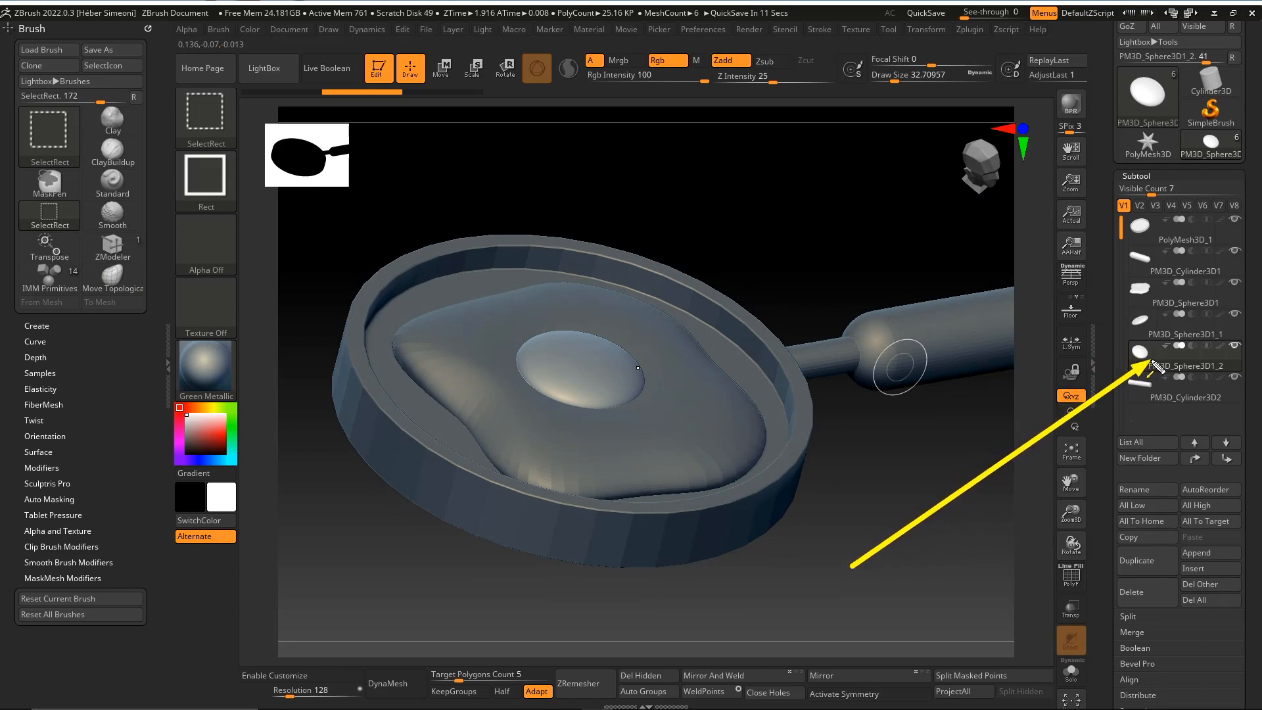
Replace the duplicated sphere's geometry with a PolyPlane primitive through the gizmo's transform types.
click(445, 68)
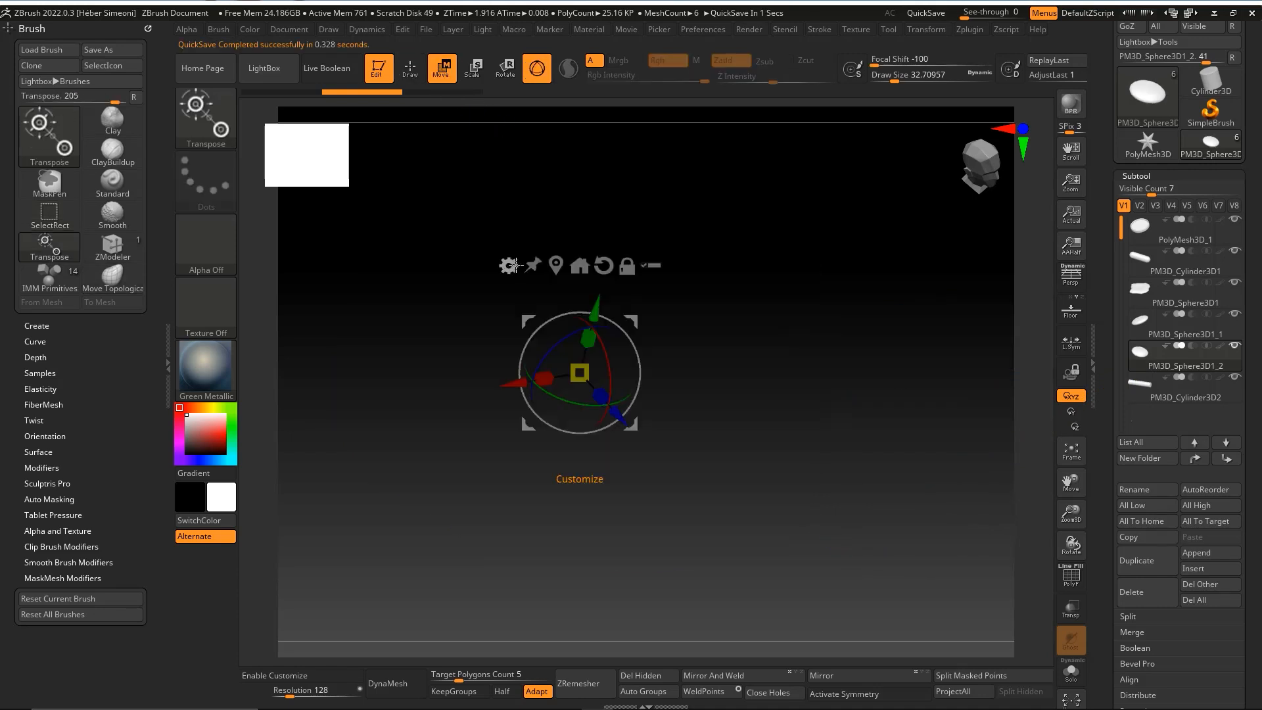
click(508, 265)
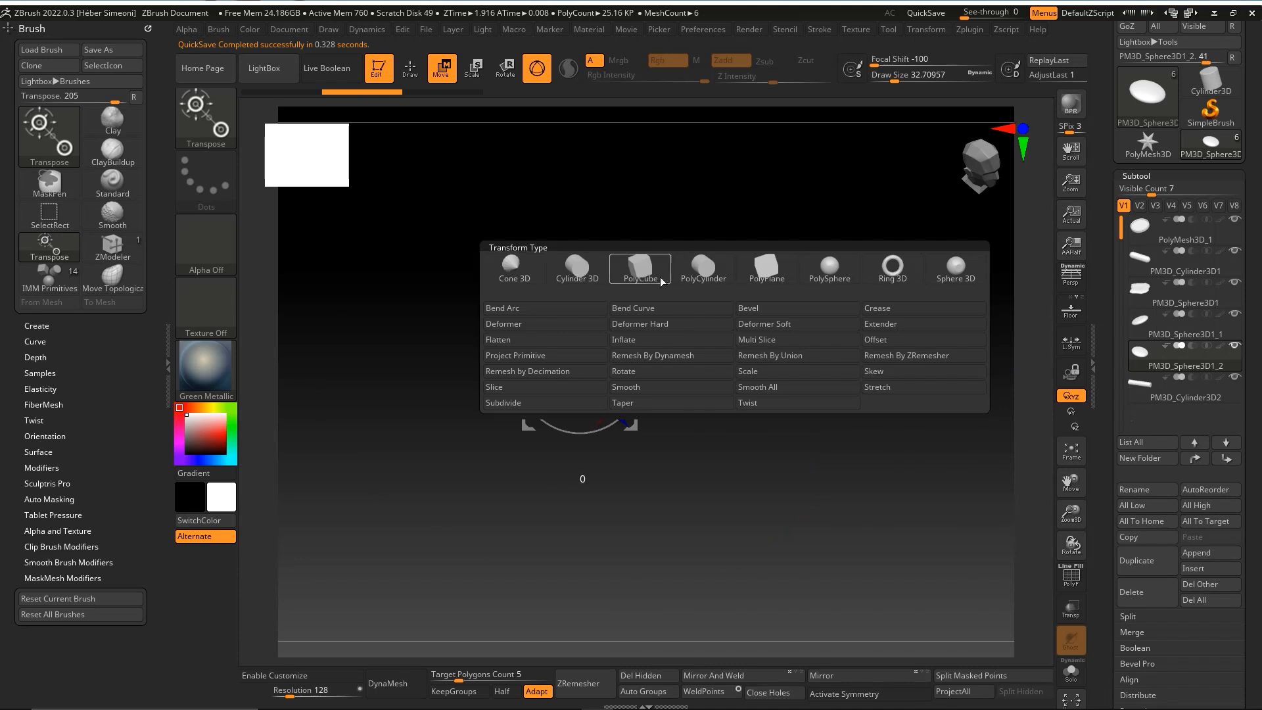
click(773, 281)
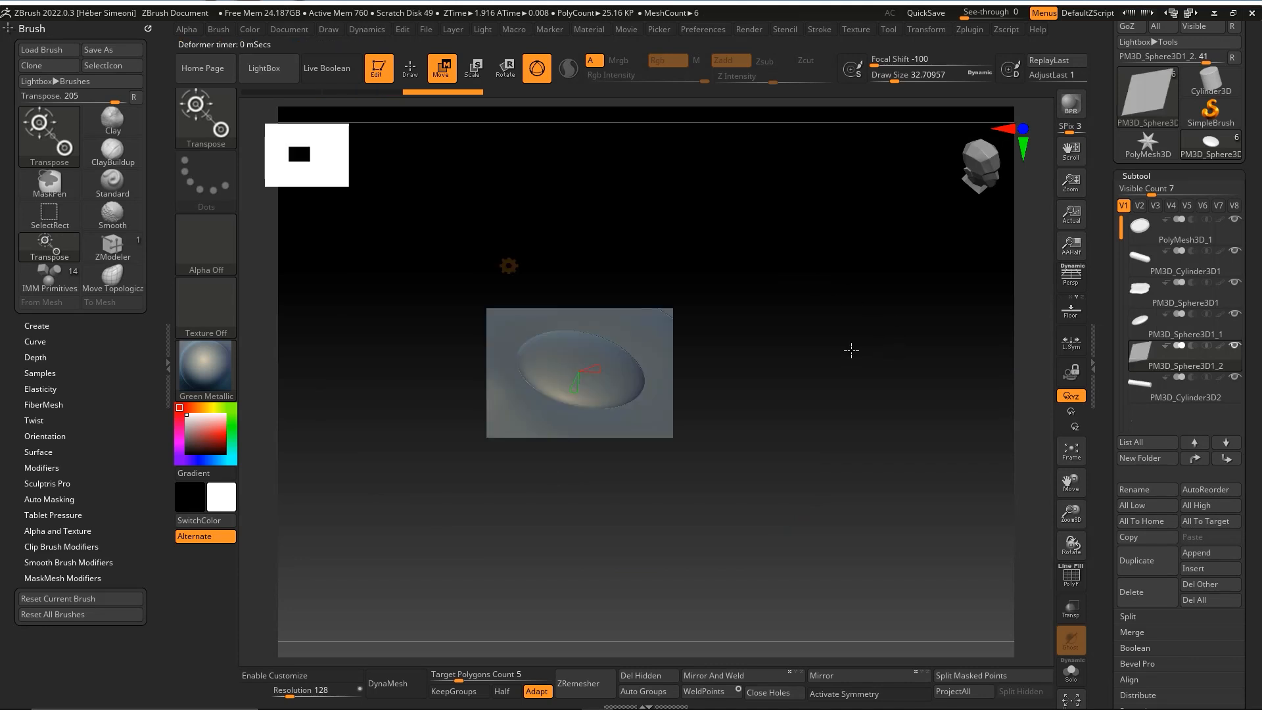
key(ctrl+shift)
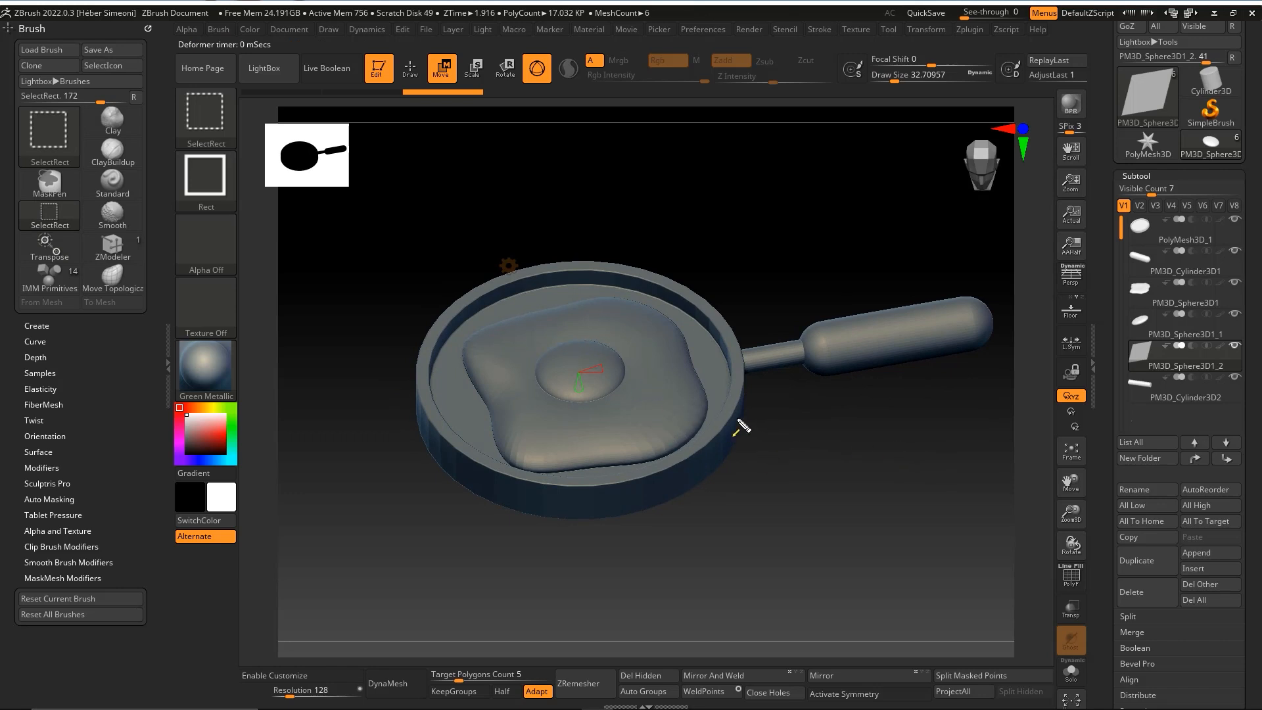
Scale the plane up uniformly until it rises well above the pan and extends below it, and return to Draw mode.
click(437, 69)
drag(717, 247, 728, 222)
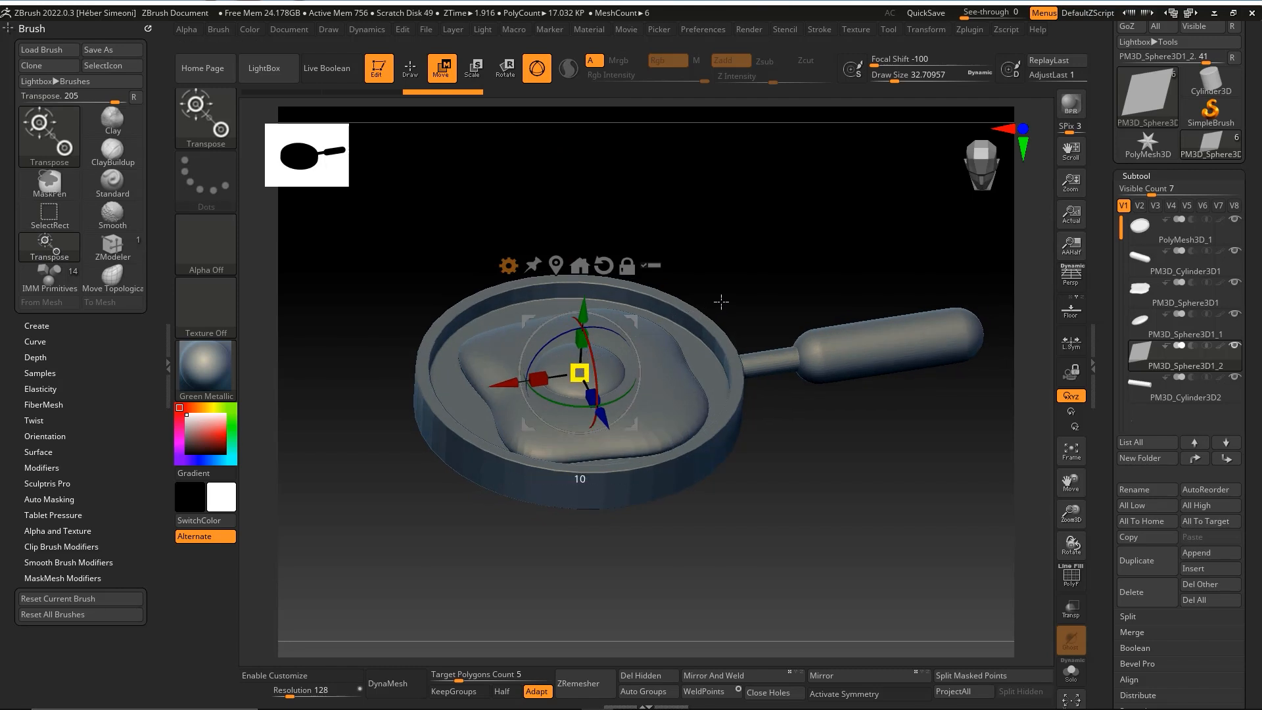
drag(585, 372, 675, 316)
key(ctrl+z)
drag(587, 371, 674, 315)
shift+drag(770, 242, 885, 349)
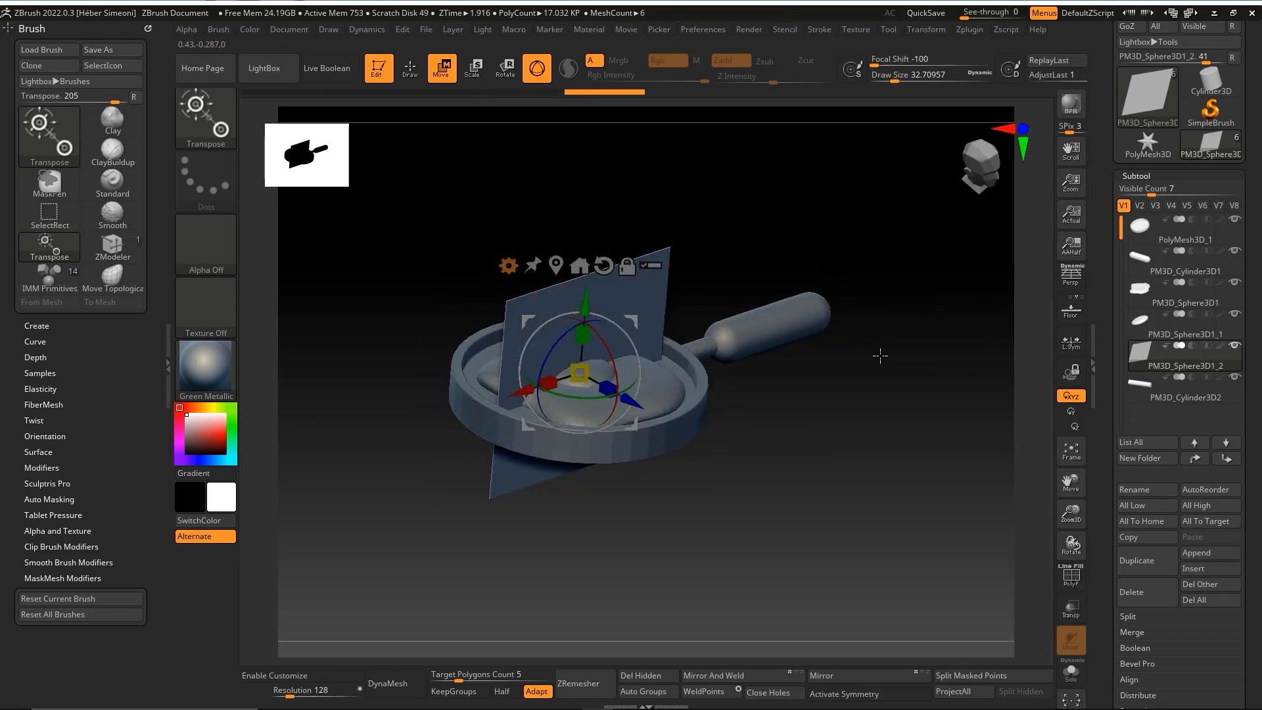
key(q)
key(ctrl+shift)
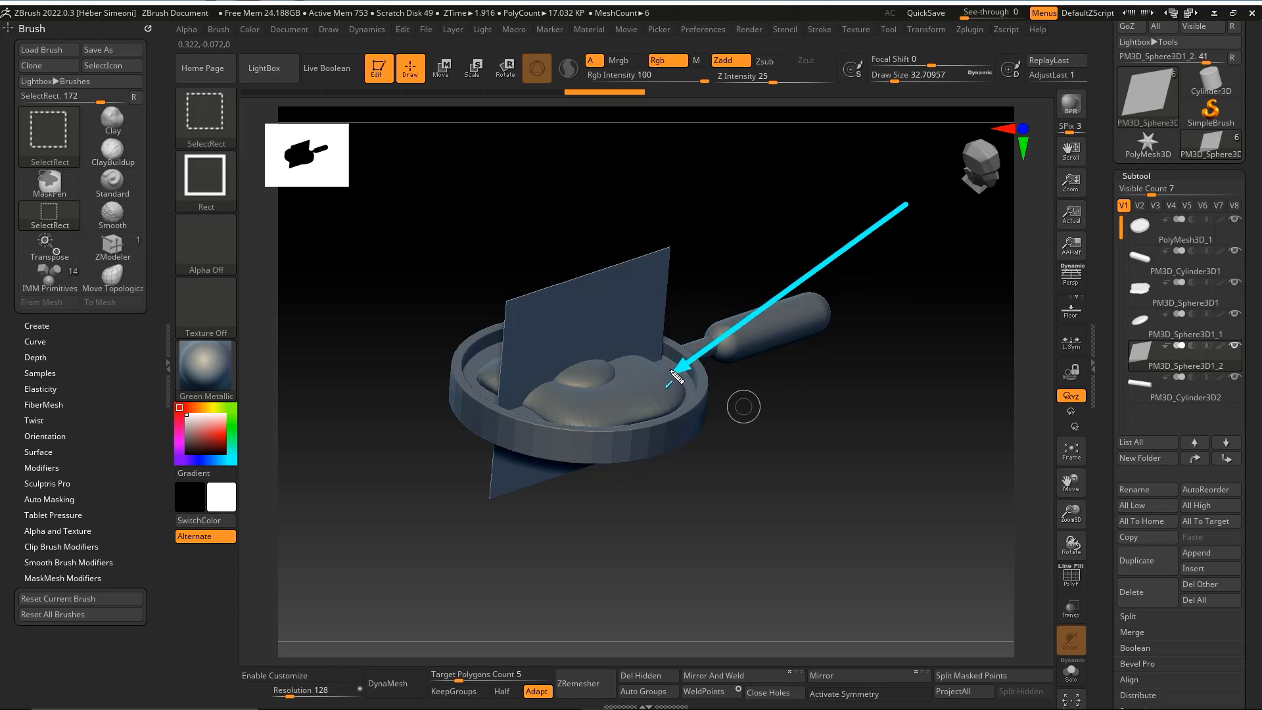
Display the polyframe and isolate the plane in Solo mode.
click(1071, 576)
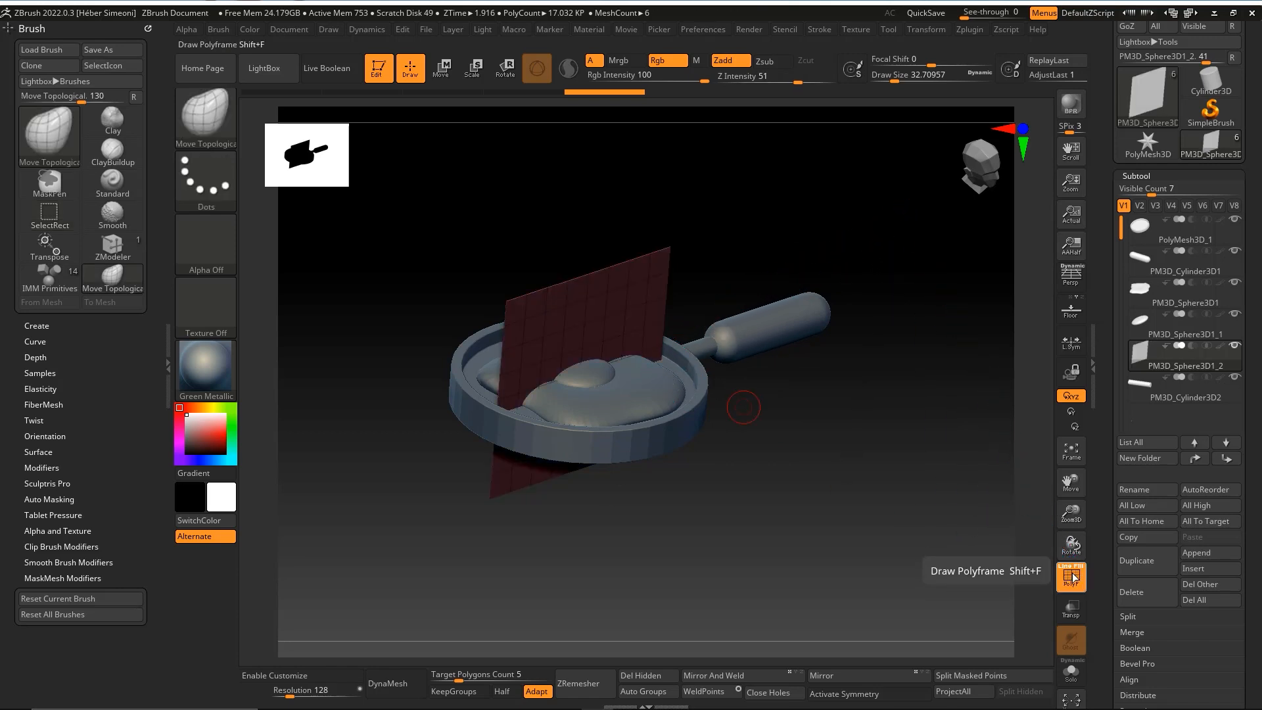
mouse_move(1178, 498)
ctrl+shift+mouse_down()
mouse_move(1071, 699)
mouse_move(1072, 674)
ctrl+shift+mouse_up()
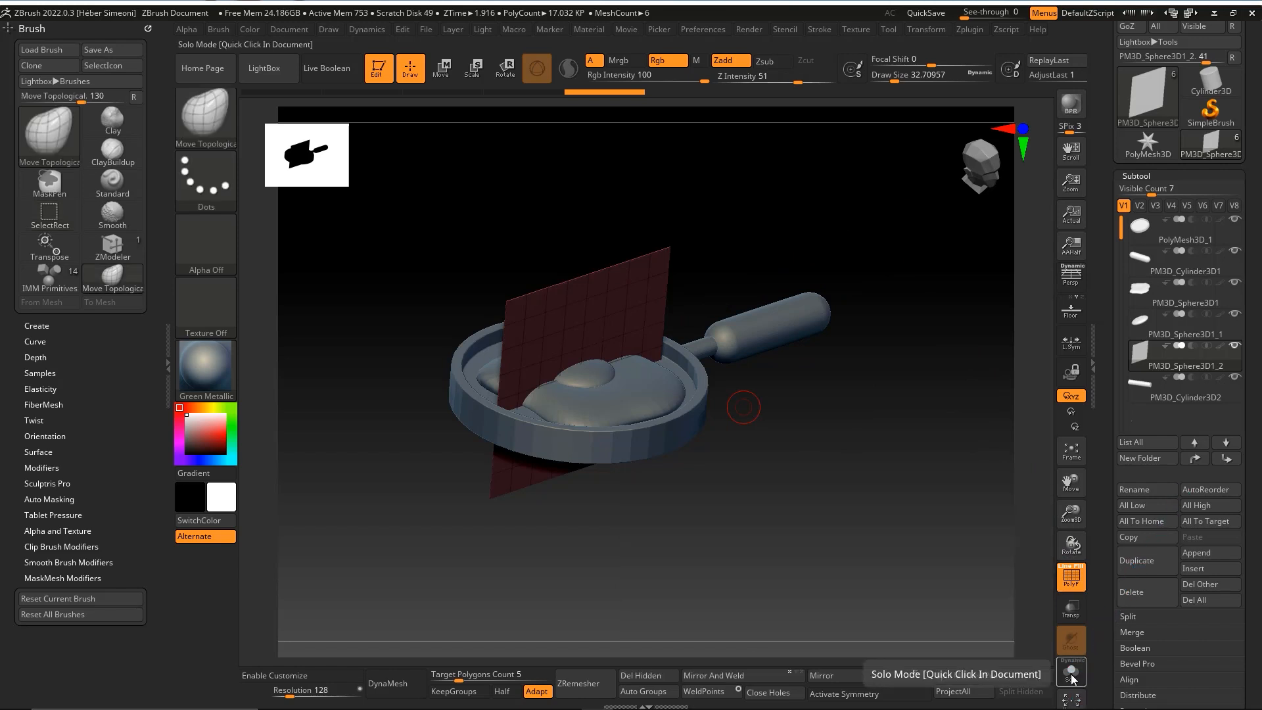
click(1076, 679)
click(1075, 680)
click(1075, 683)
shift+drag(847, 388, 882, 392)
shift+drag(883, 392, 830, 371)
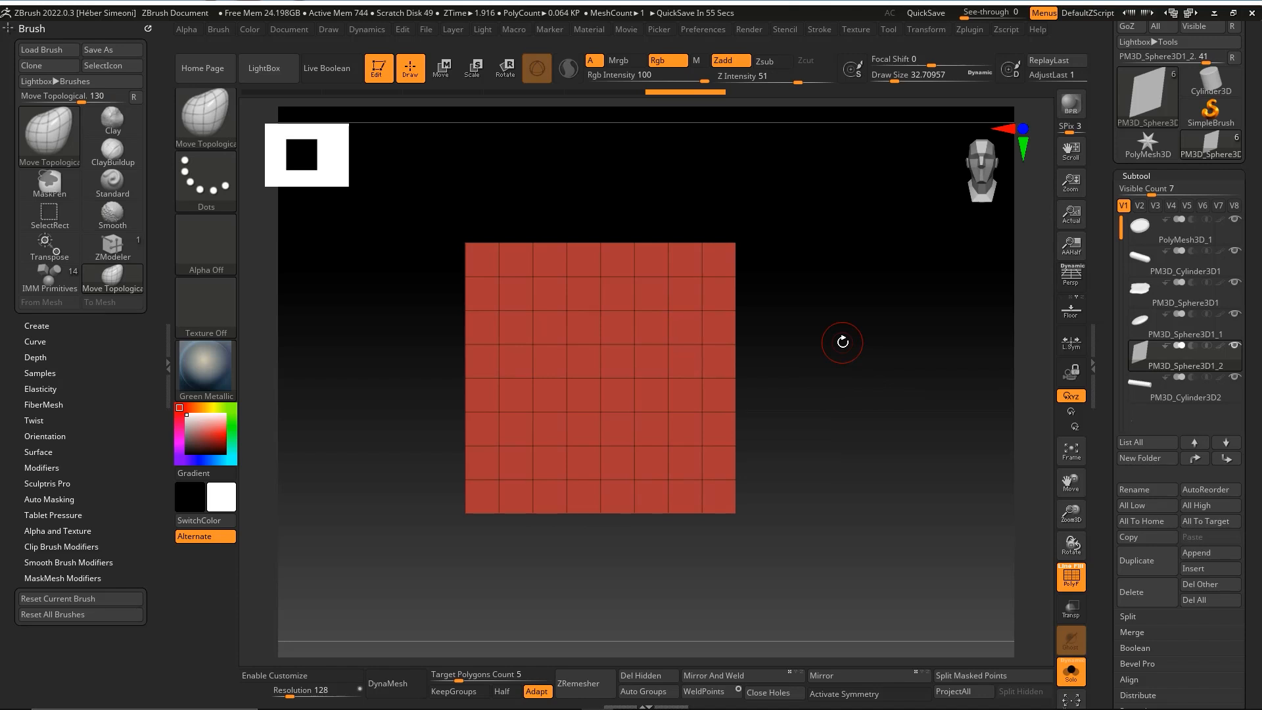
drag(826, 305, 833, 350)
Reapply the PolyPlane primitive and reduce its divisions to six rows vertically and a single column horizontally.
click(452, 69)
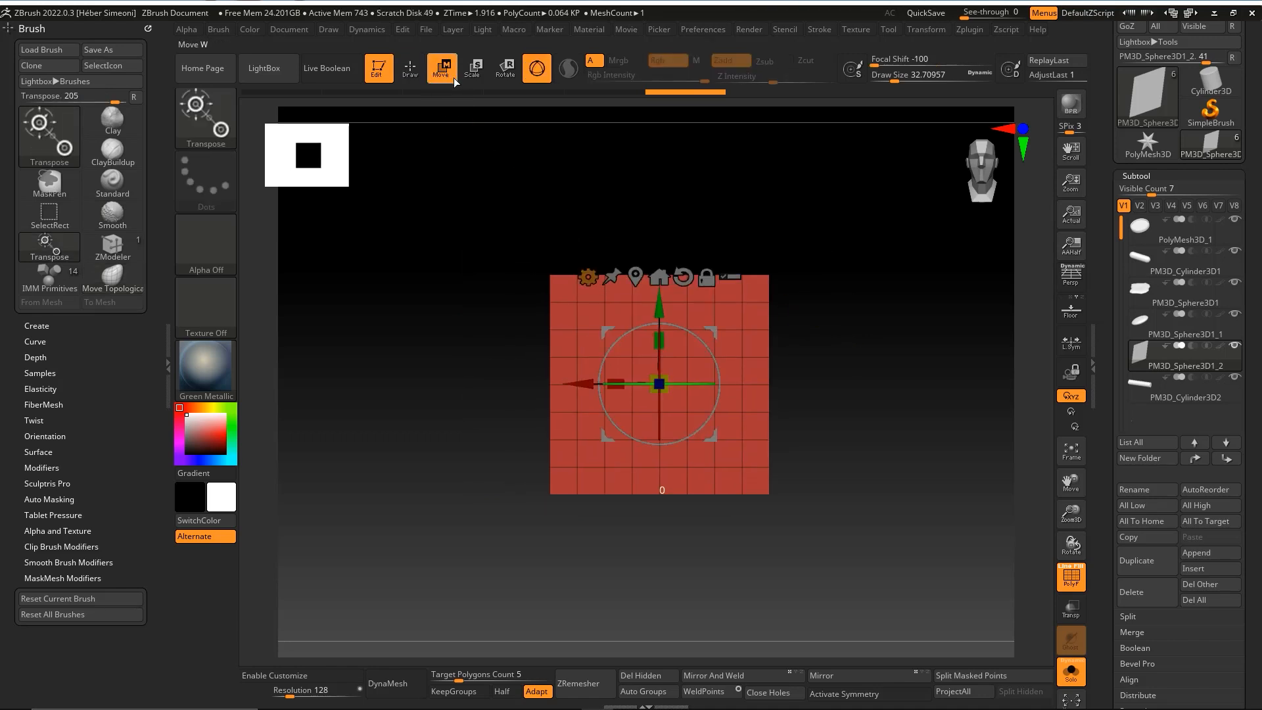
click(587, 277)
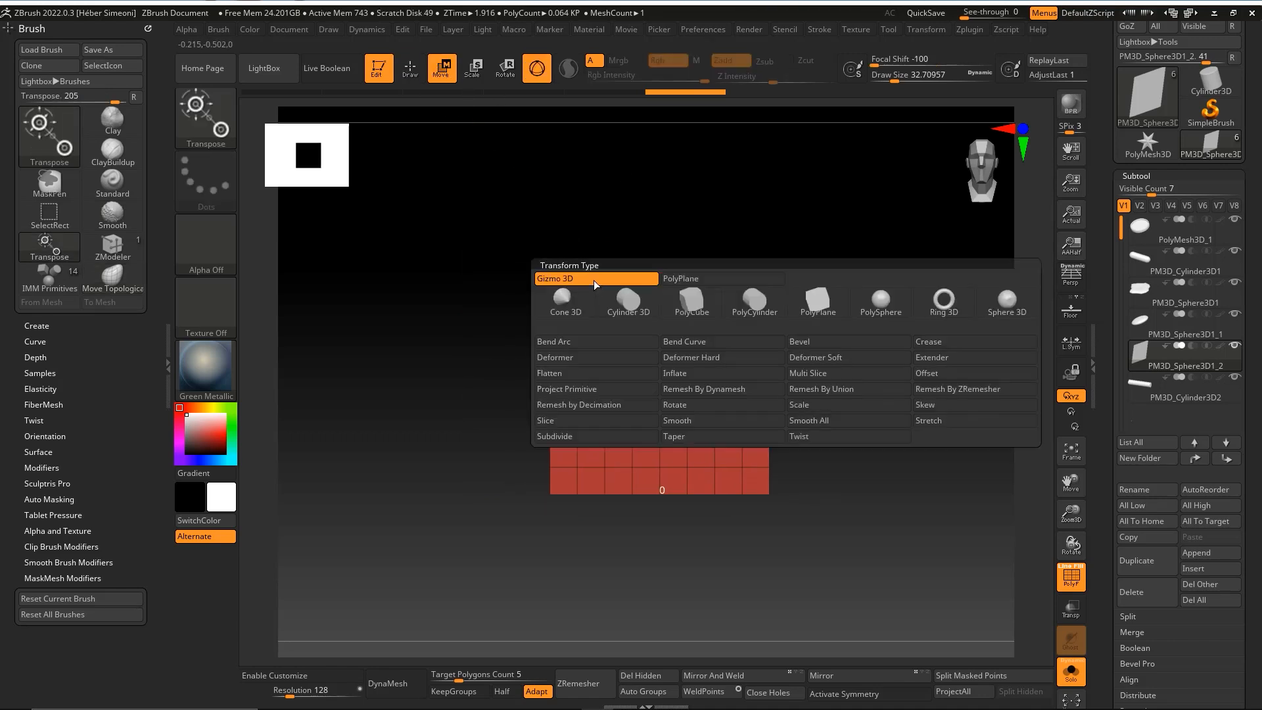
click(798, 310)
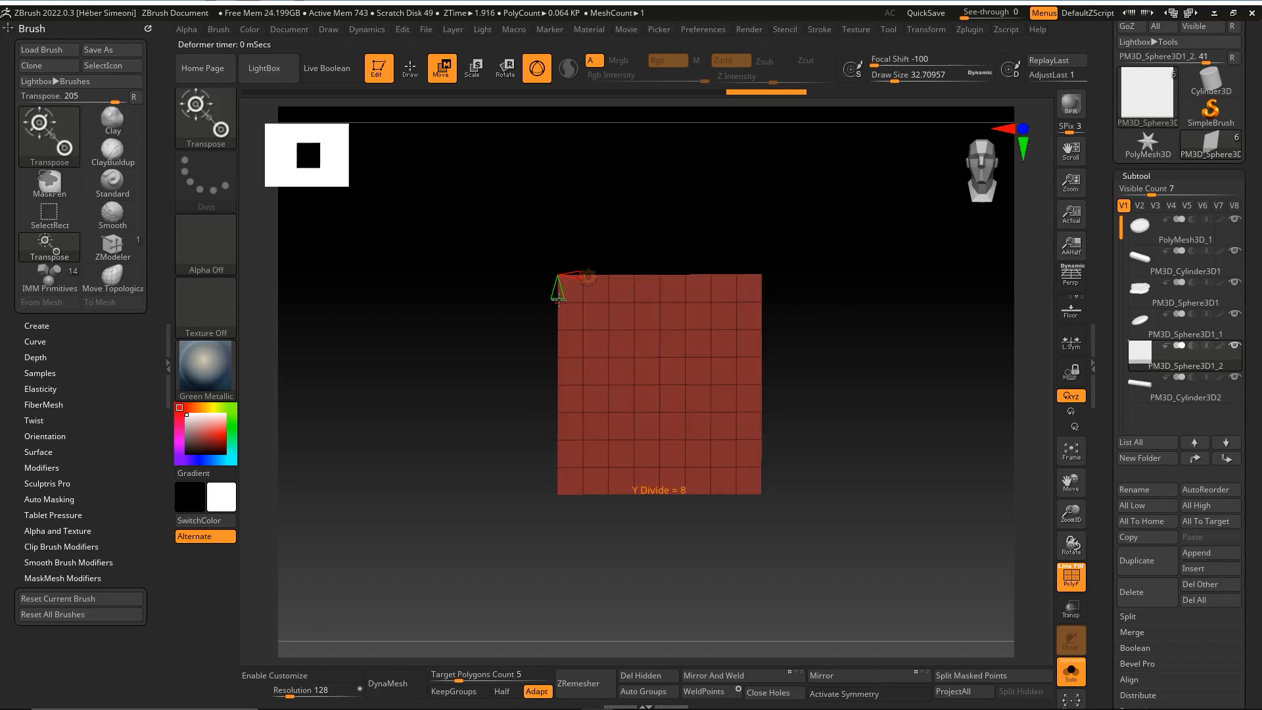
drag(557, 296, 560, 294)
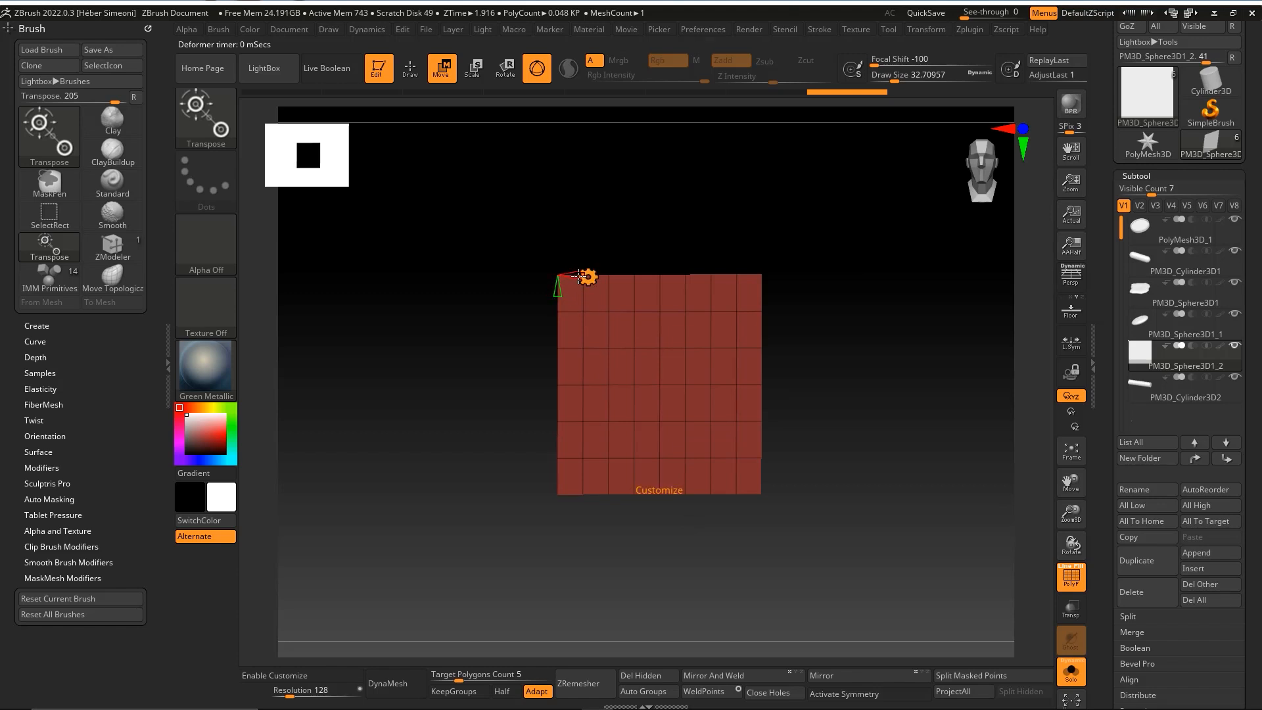
drag(575, 276, 551, 274)
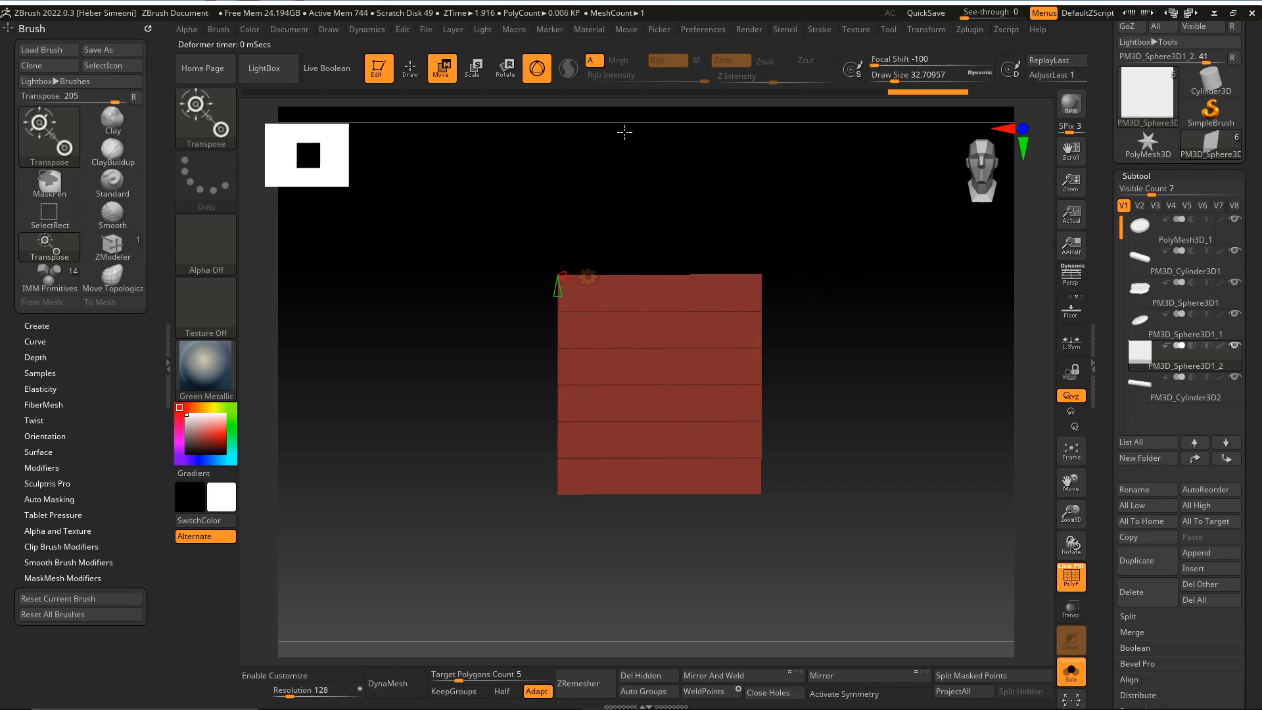
Scale the plane along X to about 0.16 of its width to form a narrow vertical strip, and return to Draw mode.
click(444, 69)
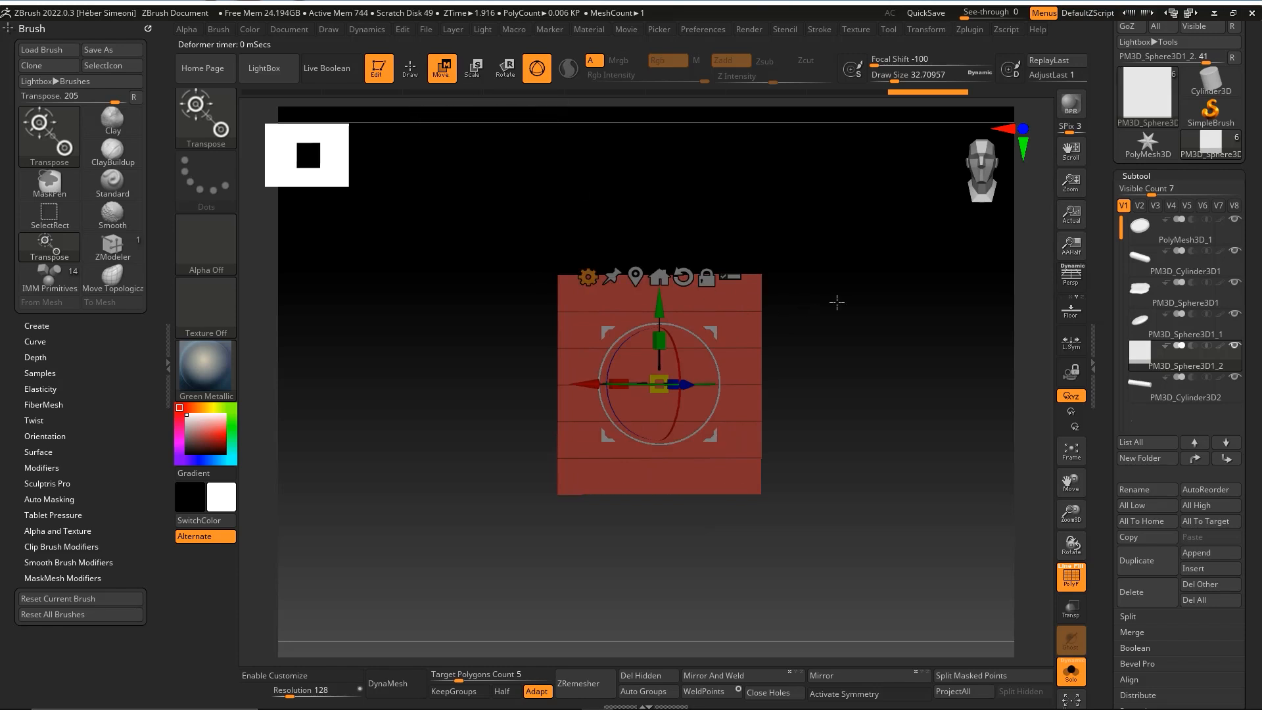
drag(662, 225, 668, 233)
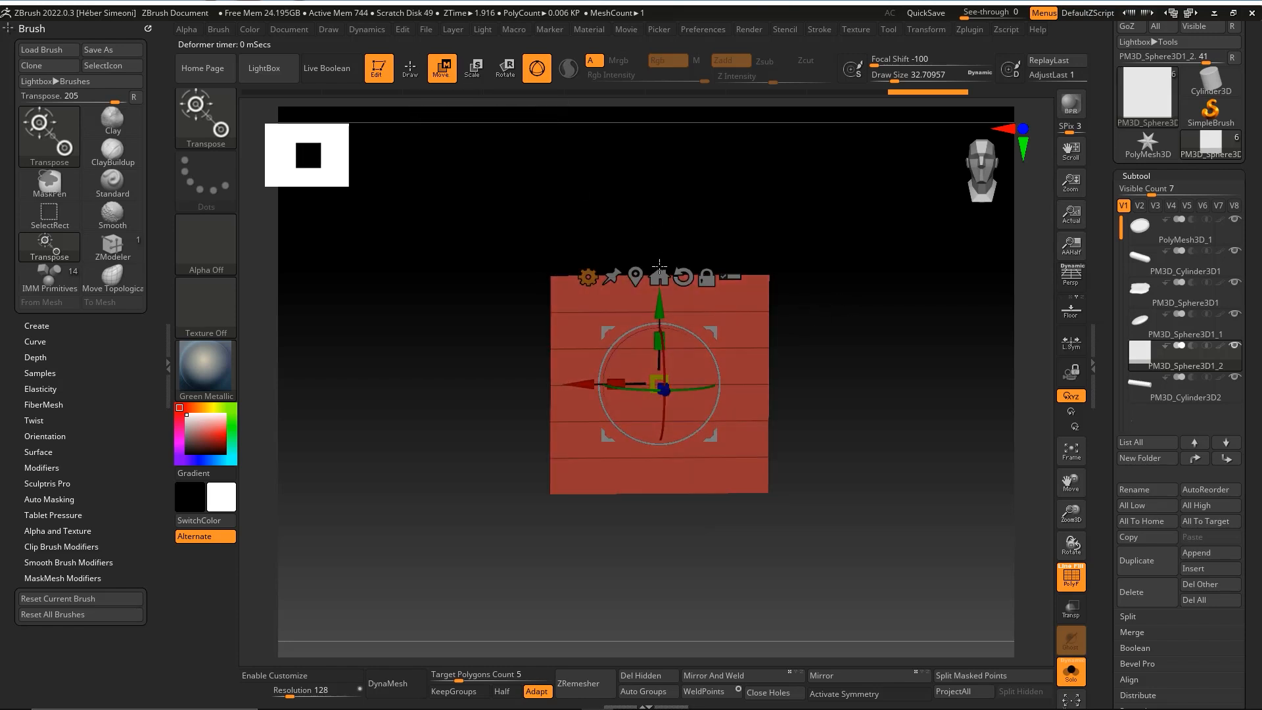
drag(615, 382, 680, 376)
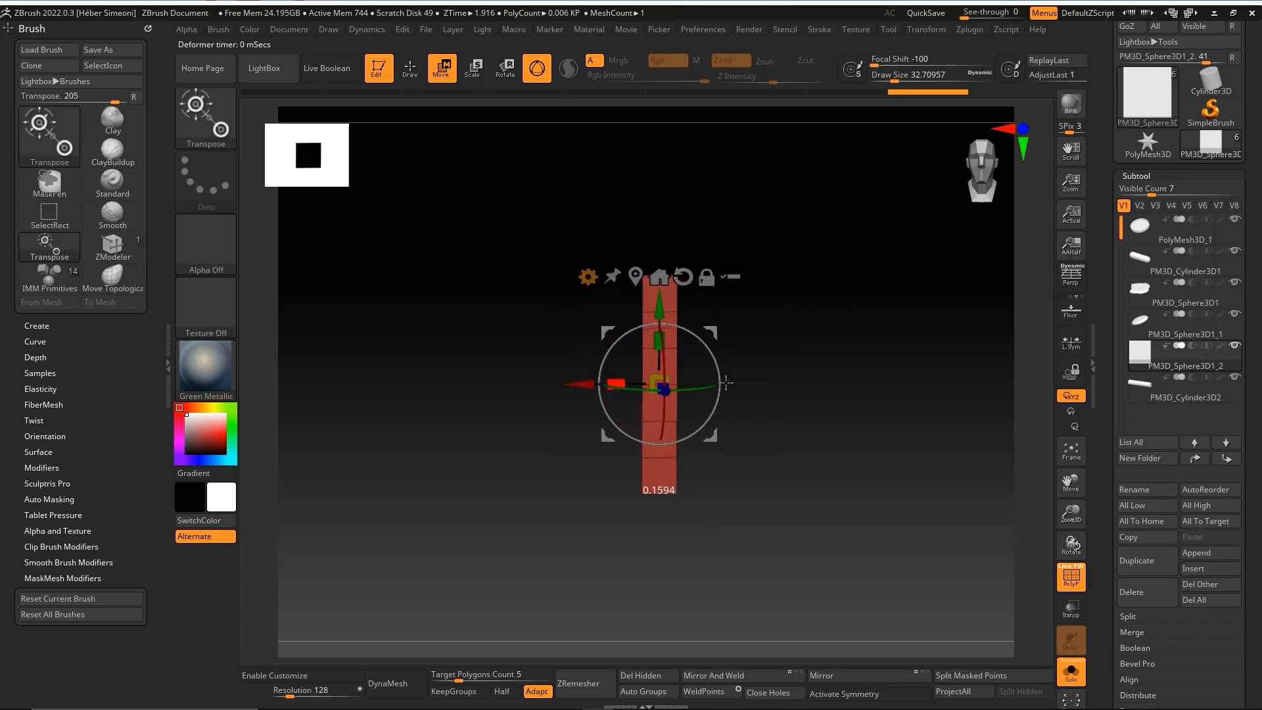
key(q)
drag(817, 361, 803, 383)
key(ctrl+shift)
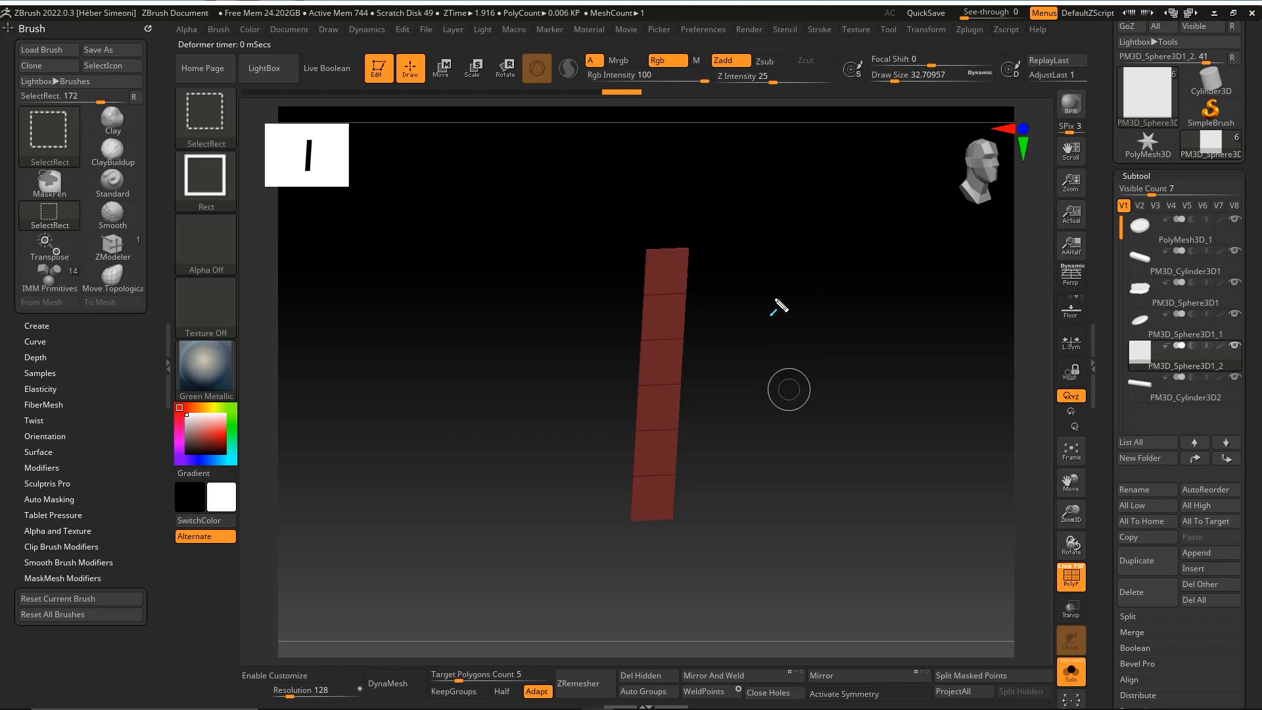
drag(770, 215, 700, 373)
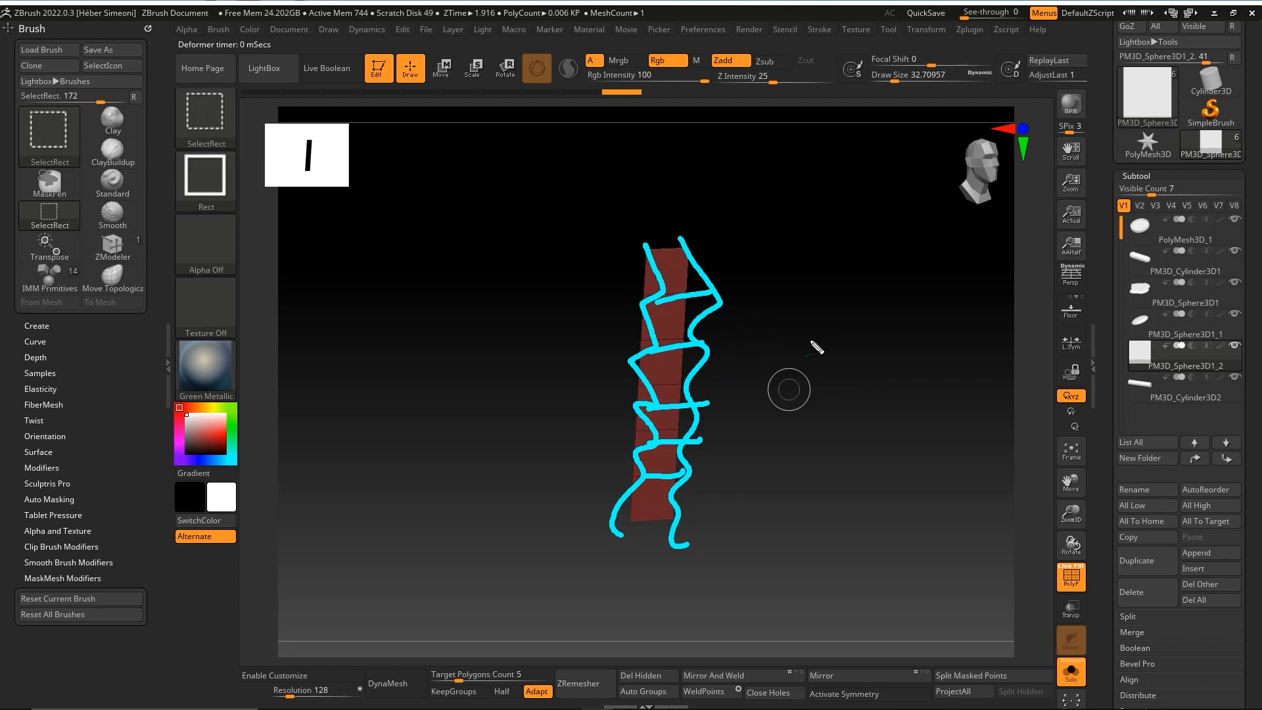
key(Escape)
Mask alternate horizontal edges of the strip, leaving the second, fourth and sixth edges from the top unmasked.
shift+drag(771, 366, 779, 311)
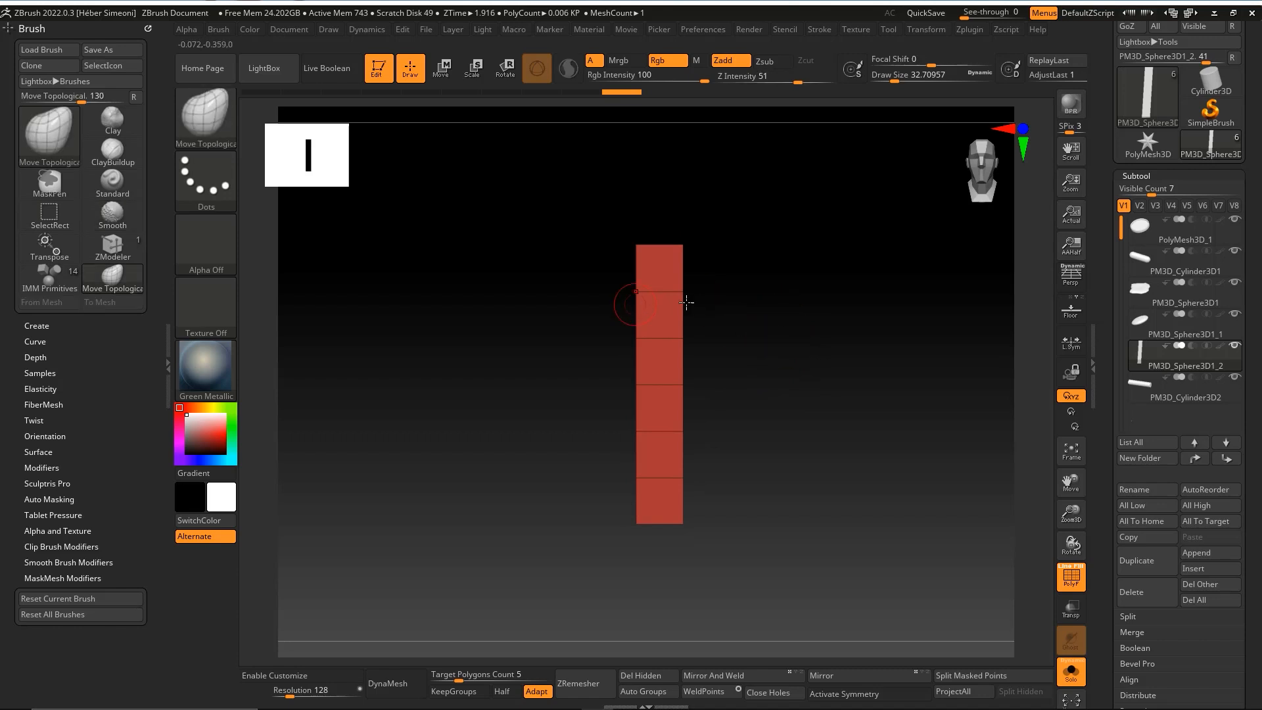
key(ctrl)
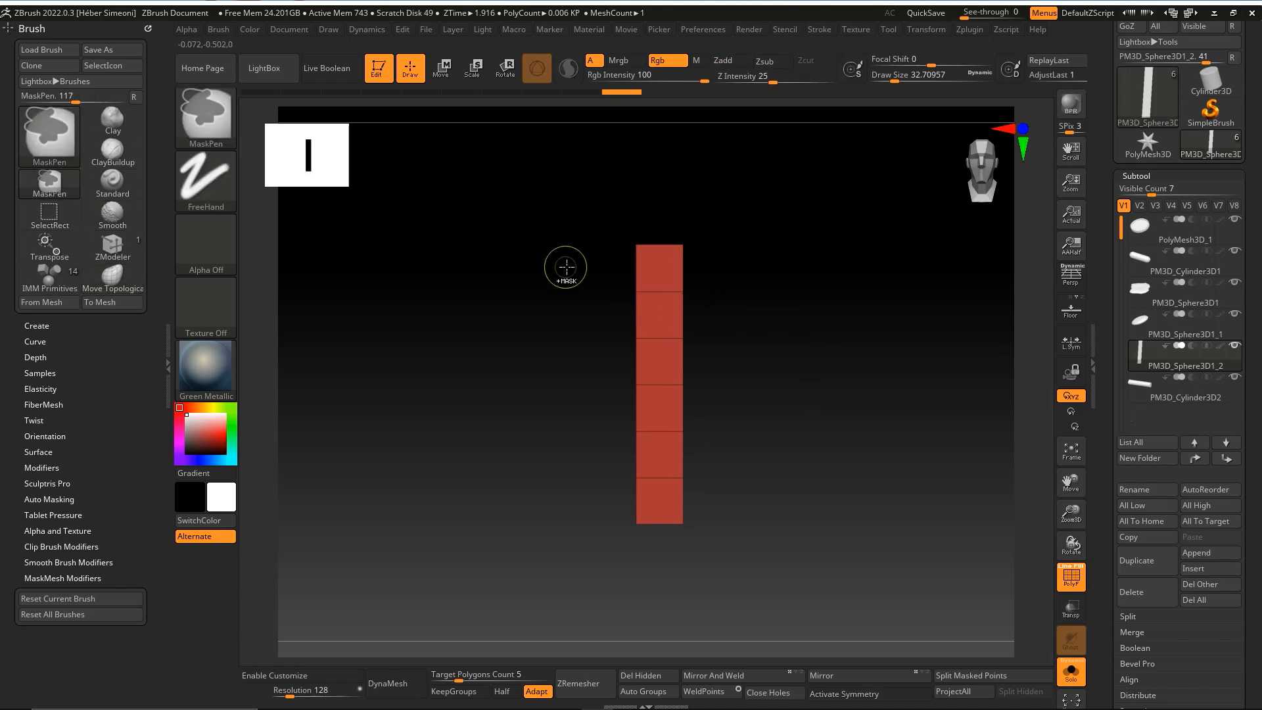
ctrl+drag(584, 289, 756, 301)
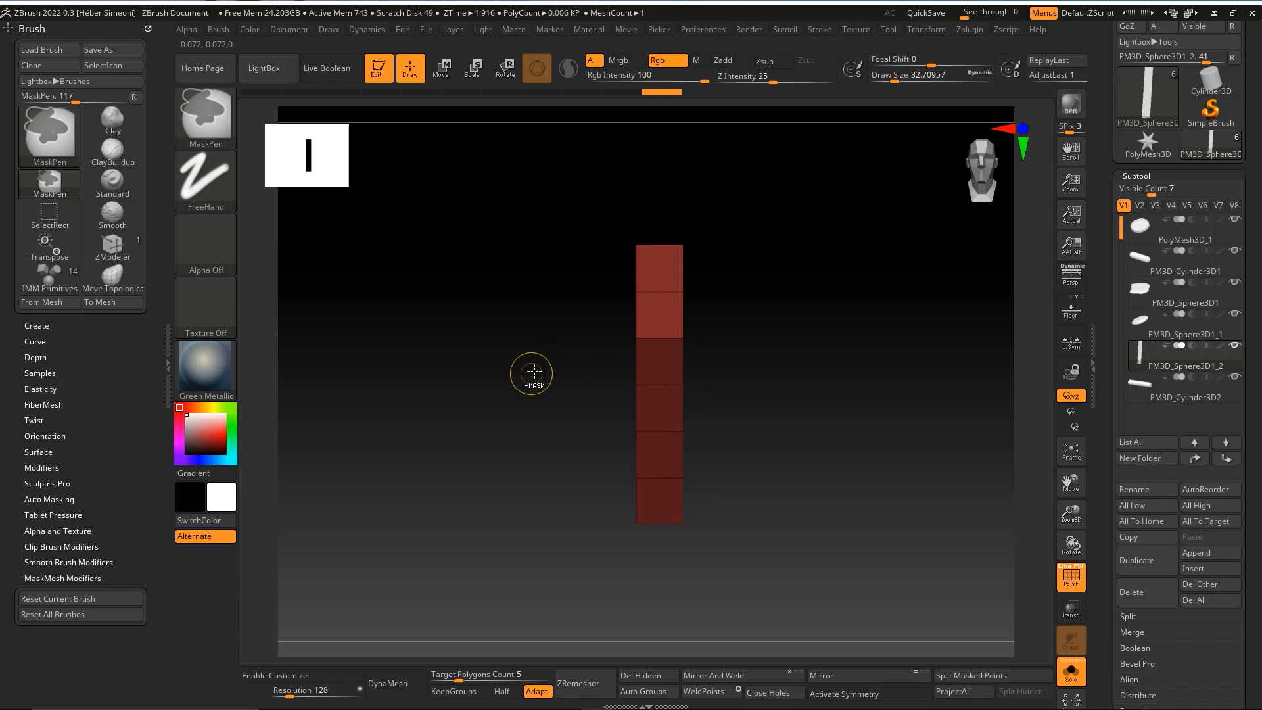
ctrl+alt+drag(602, 381, 737, 403)
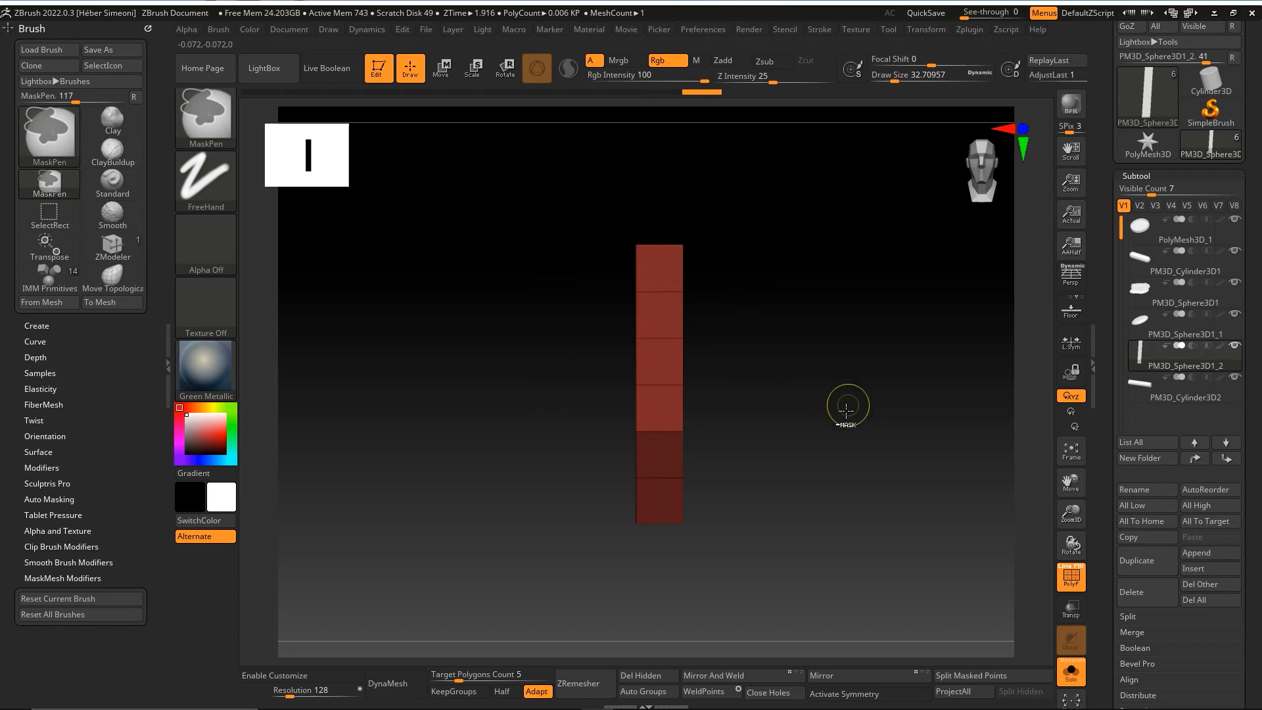
ctrl+drag(543, 471, 781, 487)
drag(810, 418, 846, 350)
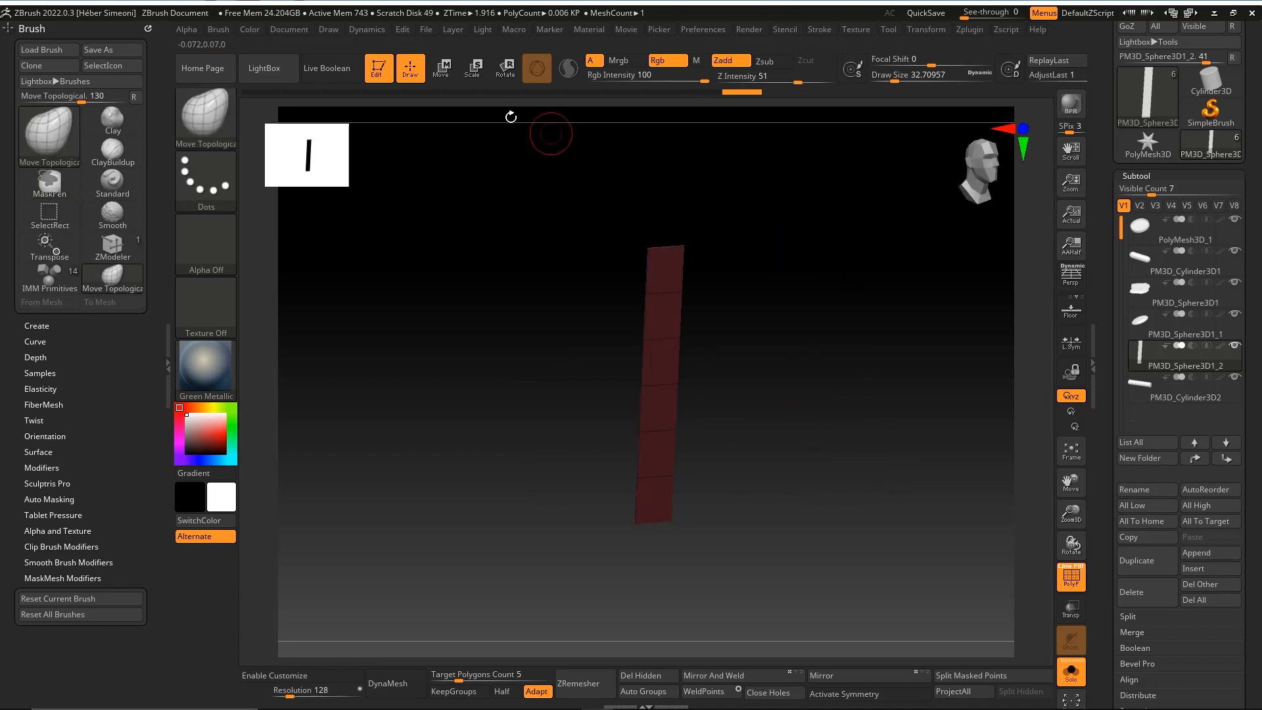
Move the unmasked edges perpendicular to the strip to fold it into a zigzag, and clear the mask.
click(443, 72)
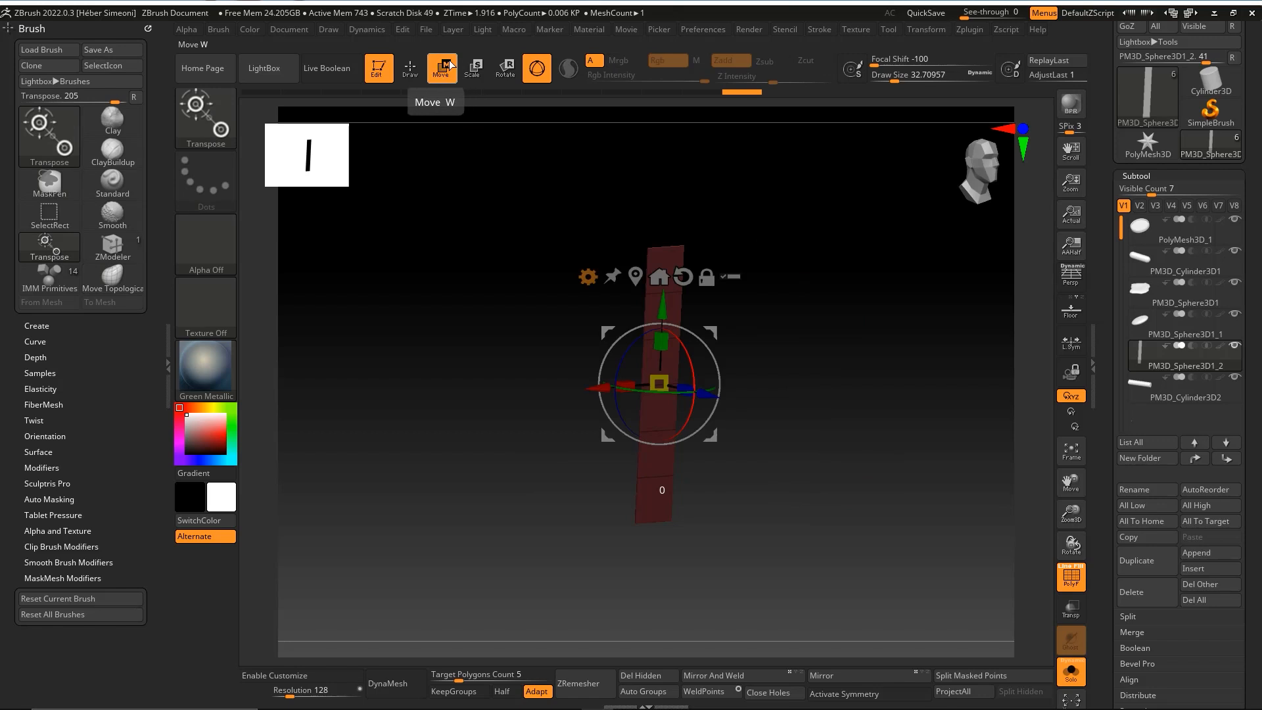
drag(783, 338, 782, 357)
mouse_move(723, 406)
mouse_down()
mouse_move(763, 373)
mouse_move(716, 393)
mouse_move(756, 393)
mouse_move(739, 393)
mouse_up()
mouse_move(856, 357)
mouse_down()
mouse_move(740, 359)
mouse_move(866, 374)
mouse_up()
key(q)
key(ctrl)
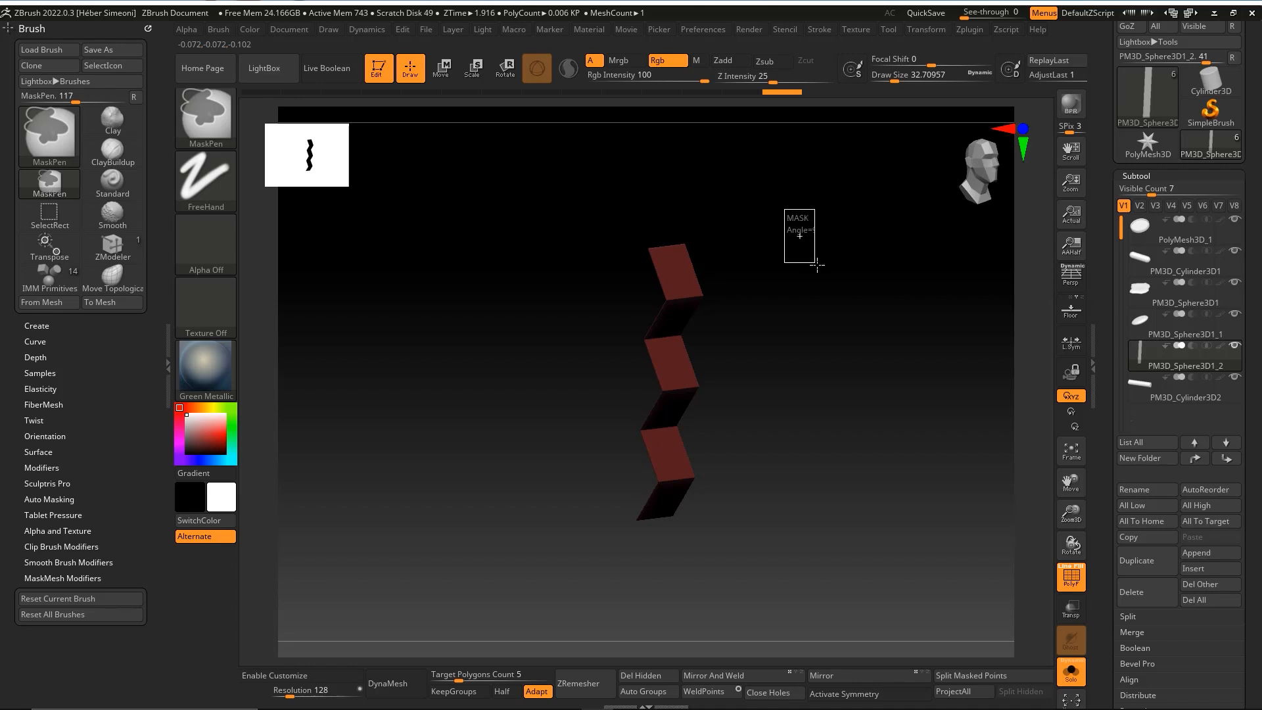
mouse_move(873, 386)
mouse_down()
mouse_move(867, 335)
mouse_move(816, 343)
mouse_up()
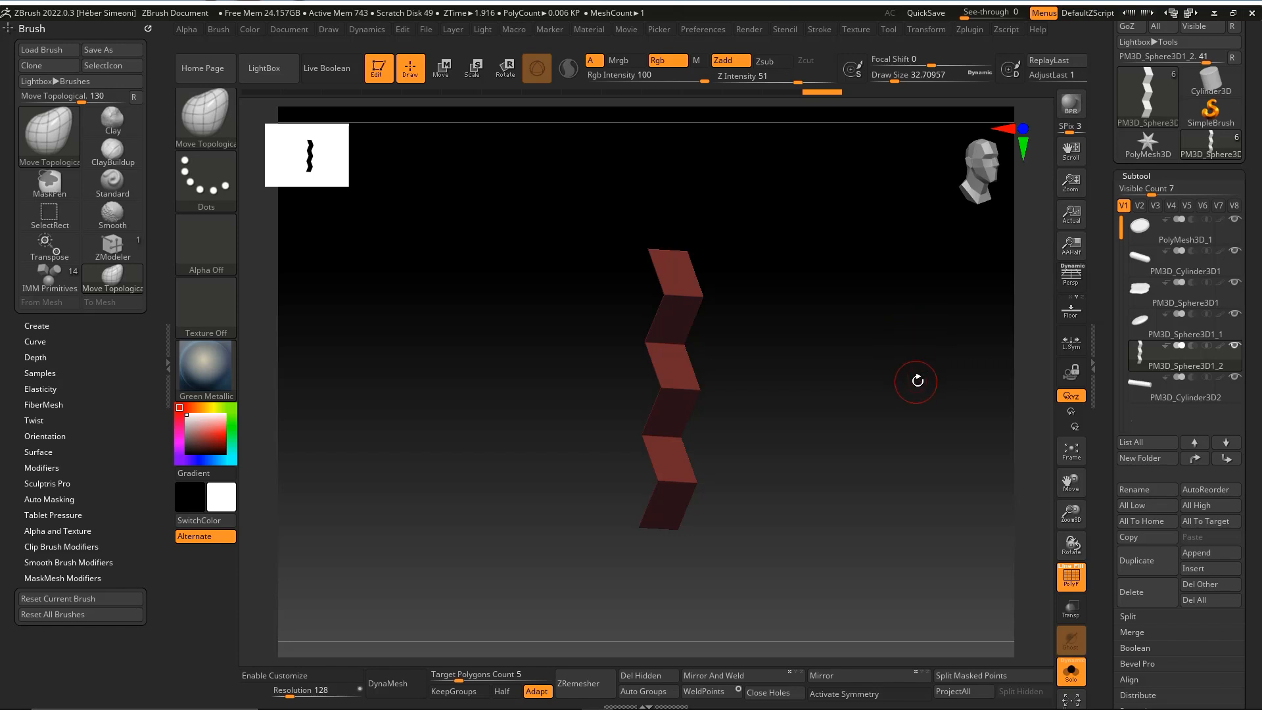
drag(1256, 456, 1255, 434)
key(ctrl+shift+3)
drag(842, 200, 686, 331)
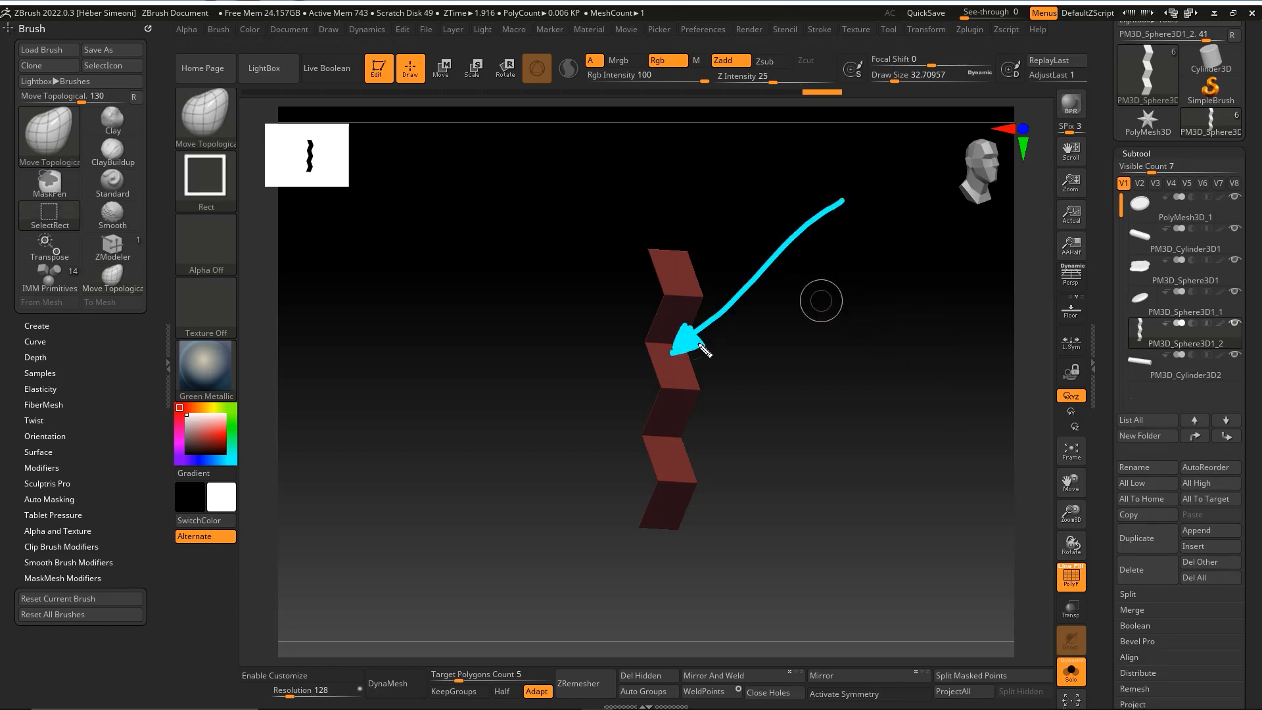
key(ctrl+shift+7)
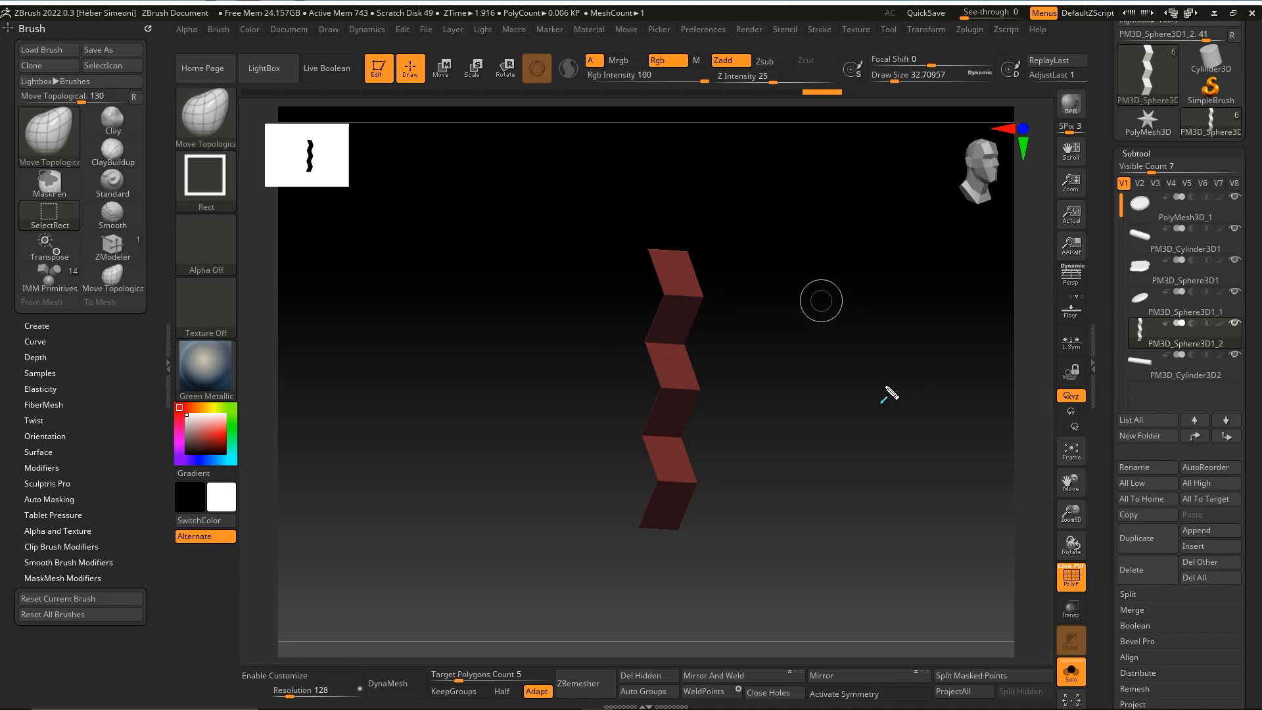
Exit Solo mode, move the zigzag strip just above the fried egg across the middle of the pan, and return to Draw mode.
drag(801, 350, 1067, 672)
key(Escape)
click(1070, 672)
mouse_move(953, 519)
mouse_down()
mouse_move(805, 552)
mouse_move(833, 460)
mouse_up()
key(w)
drag(813, 273, 848, 423)
drag(846, 487, 899, 364)
drag(739, 368, 711, 347)
mouse_move(776, 272)
mouse_down()
mouse_move(698, 348)
mouse_move(612, 305)
mouse_move(676, 280)
mouse_move(676, 261)
mouse_up()
right_drag(681, 261, 778, 317)
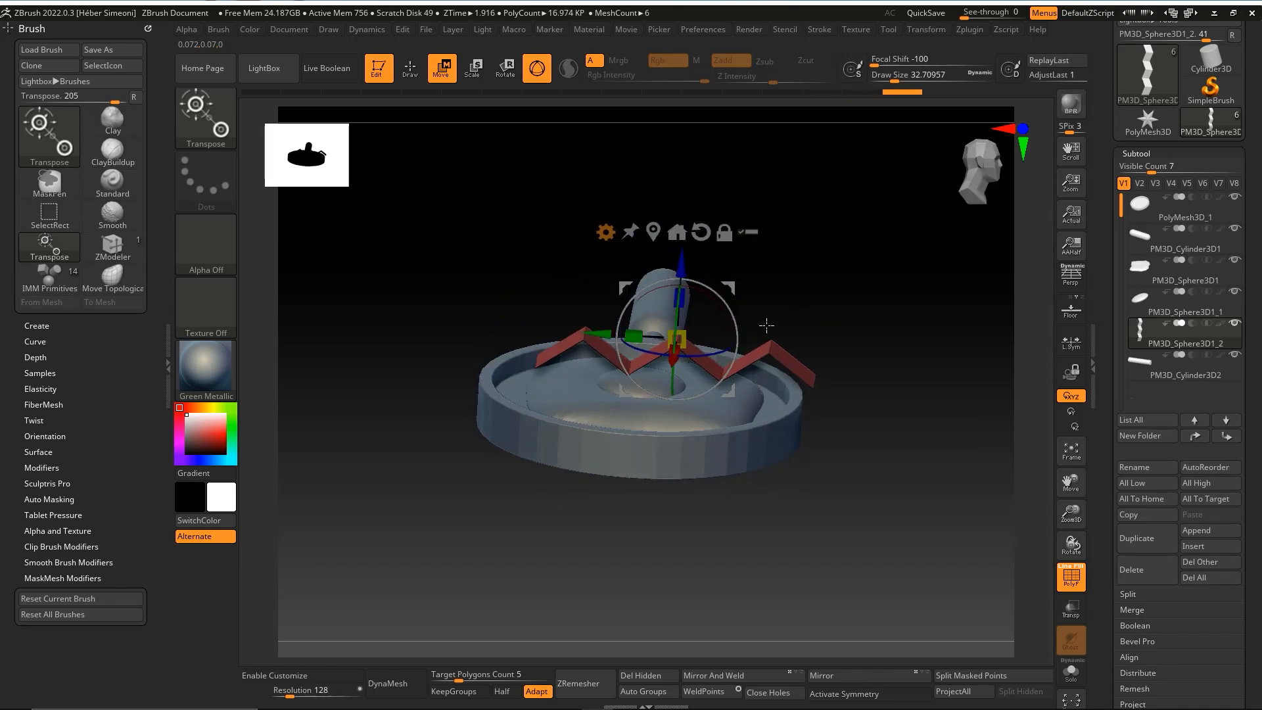
drag(601, 331, 580, 330)
right_drag(819, 266, 805, 360)
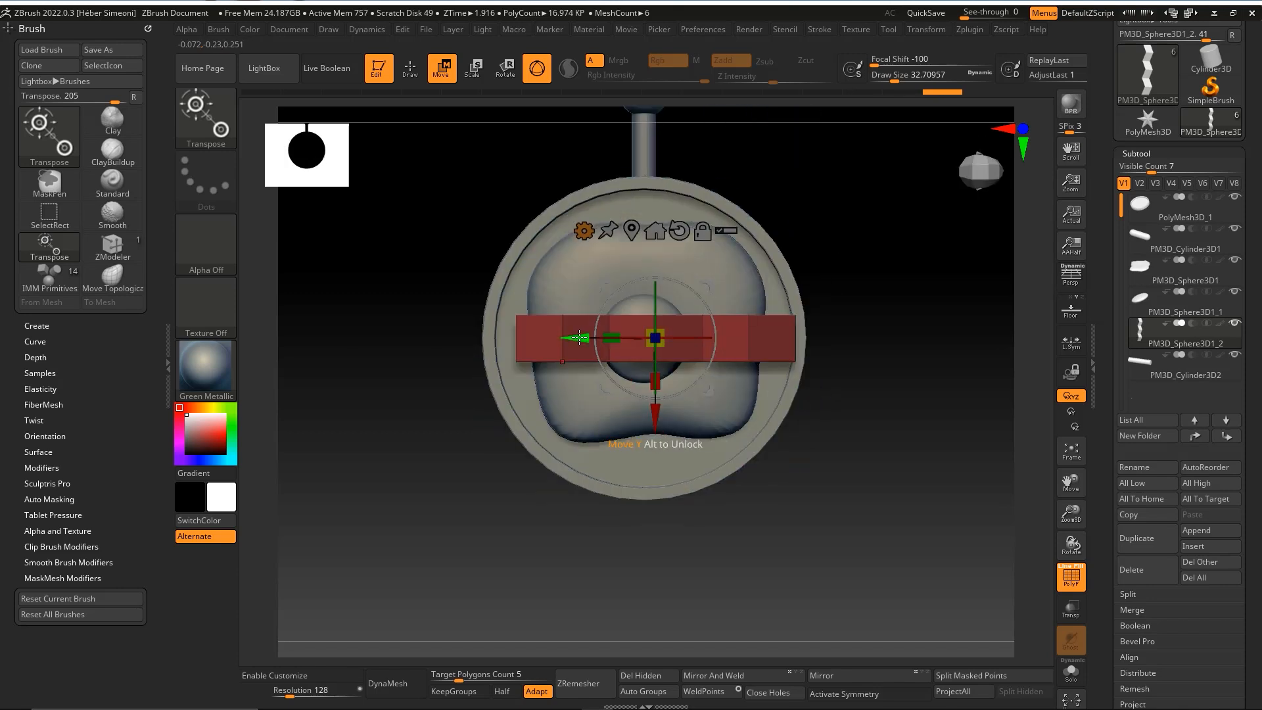
mouse_move(876, 403)
right_down()
mouse_move(909, 374)
mouse_move(891, 398)
right_up()
key(q)
right_drag(852, 456, 688, 366)
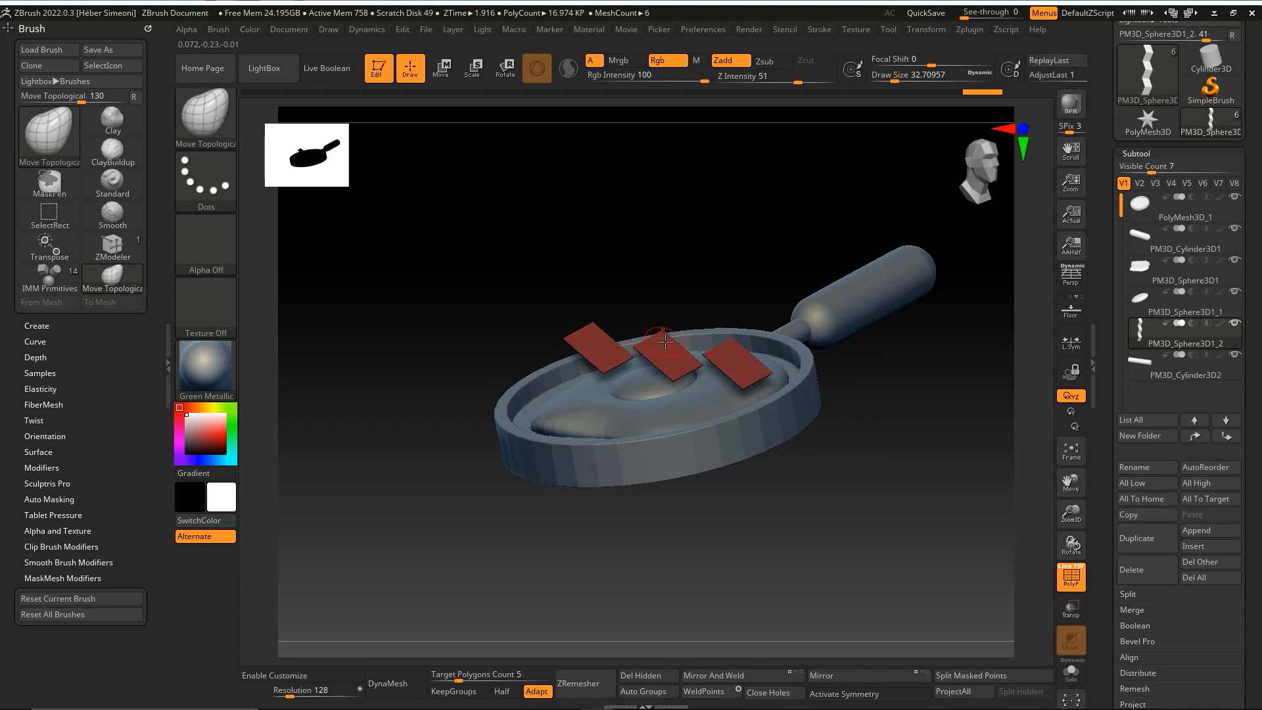
Turn on double-sided display for the zigzag strip in its display properties.
right_drag(874, 414, 960, 358)
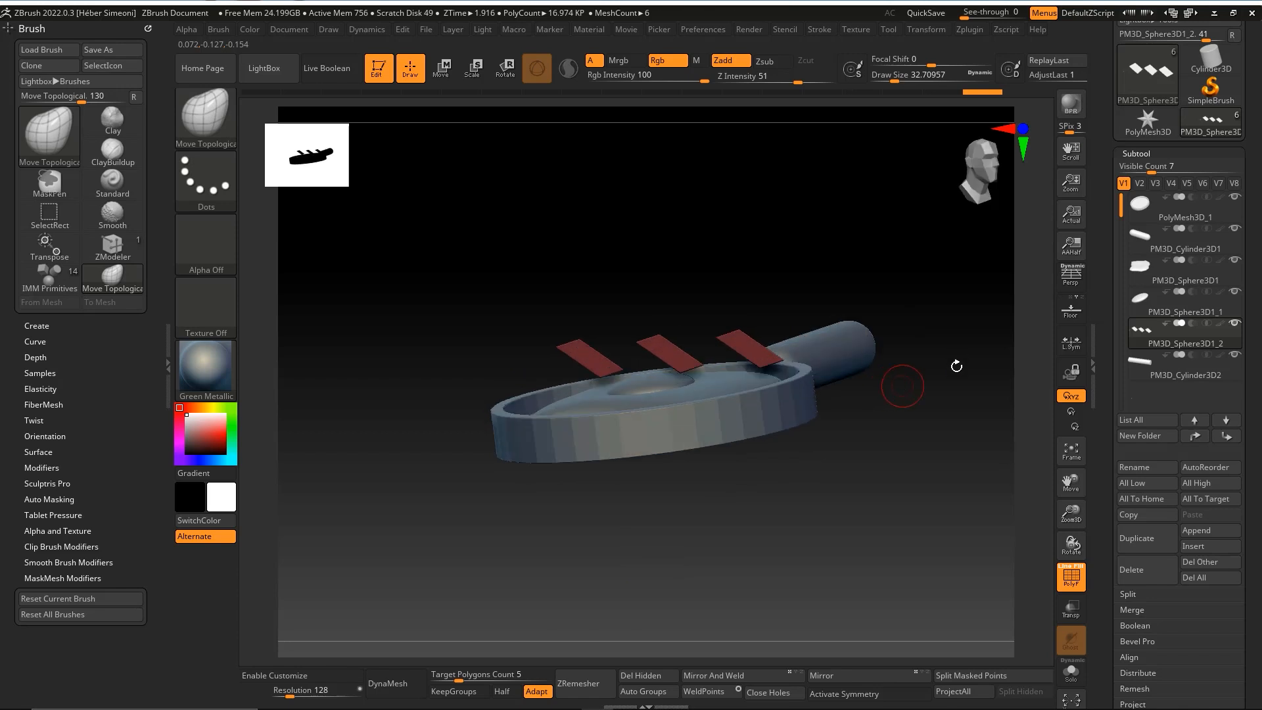
scroll(1258, 399, down, 10)
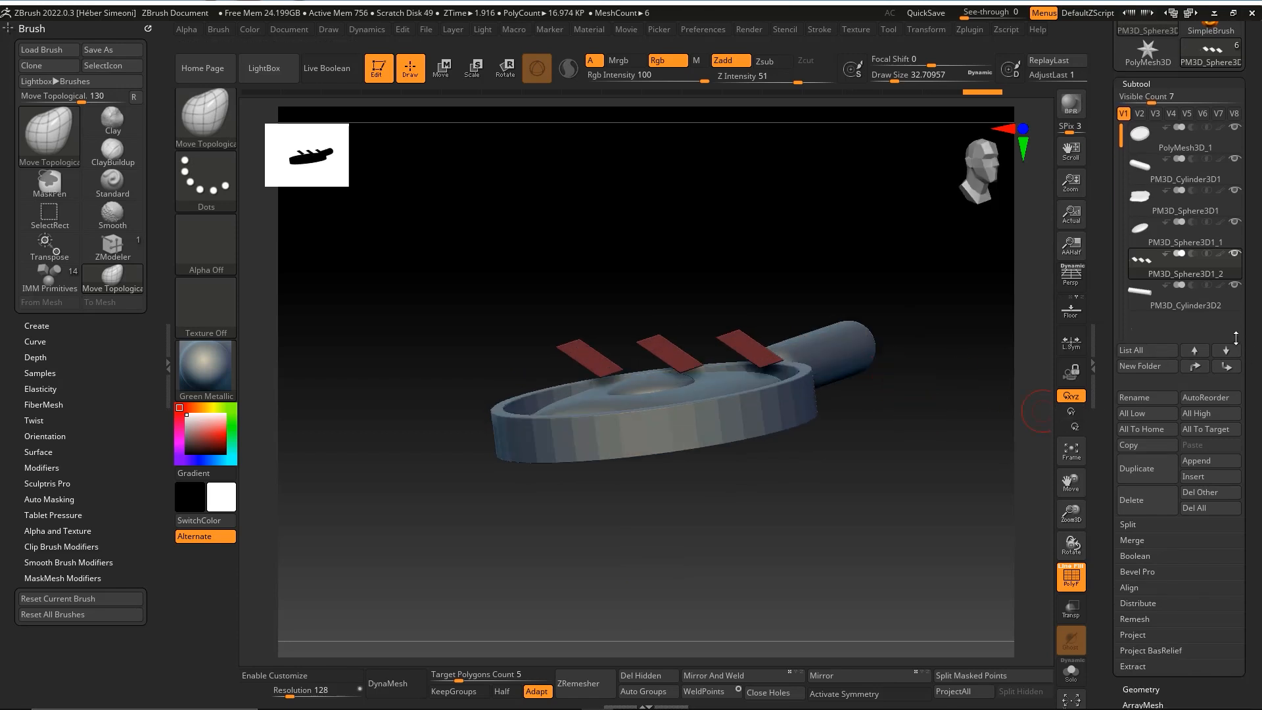
key(ctrl+shift)
mouse_move(650, 620)
mouse_down()
mouse_move(1109, 561)
mouse_move(1143, 680)
mouse_up()
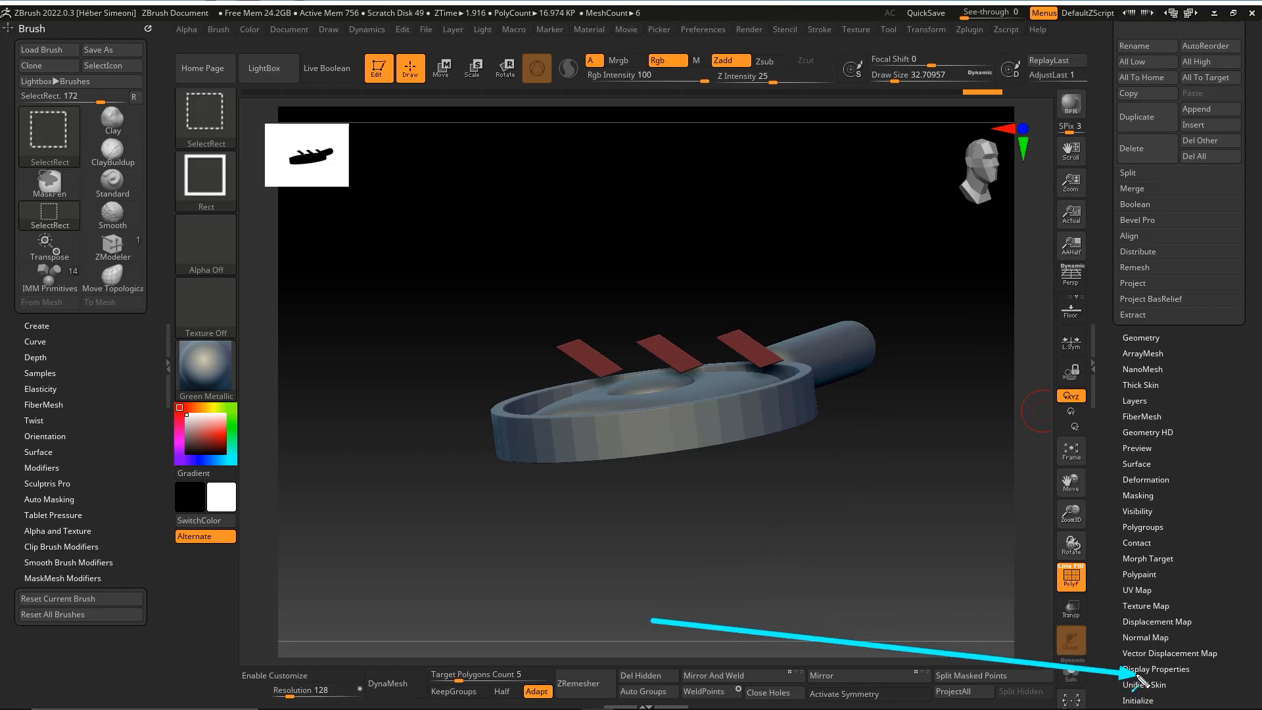
click(1143, 669)
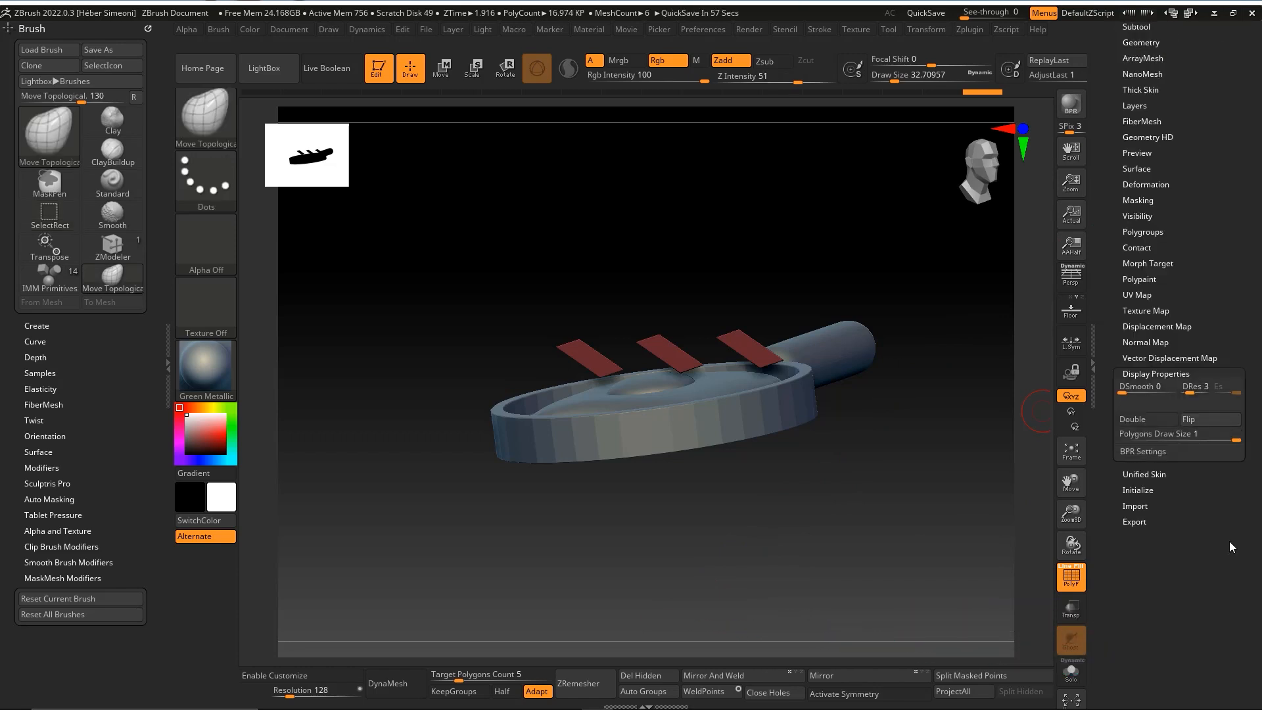
click(1143, 419)
drag(817, 436, 1012, 355)
Enable Dynamic Subdiv on the strip to smooth its folds into waves.
scroll(1213, 256, up, 5)
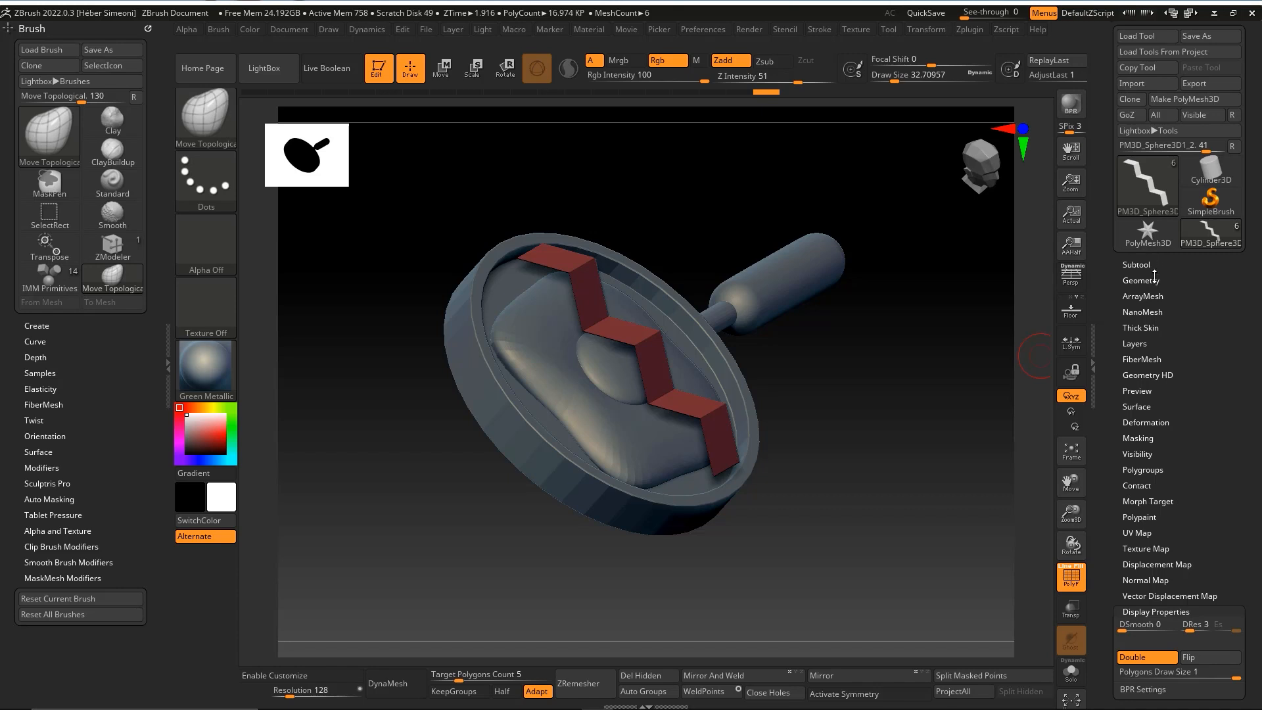
scroll(1156, 260, down, 1)
key(ctrl+shift)
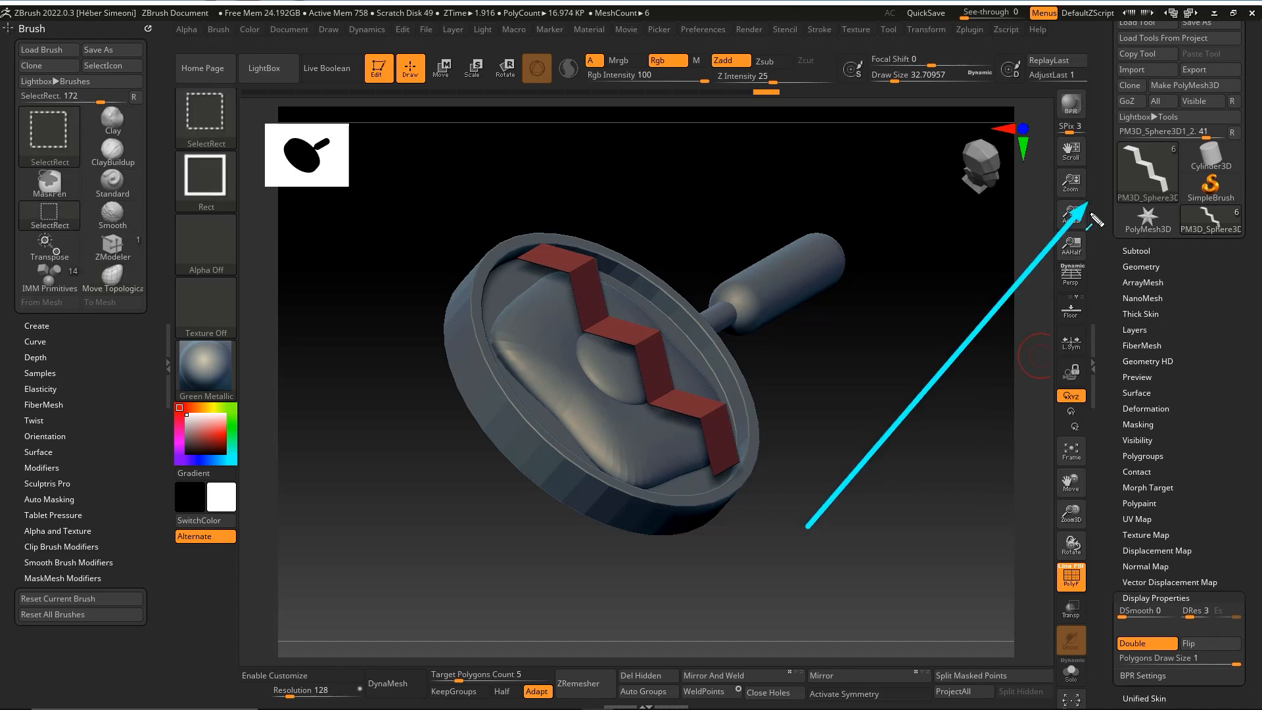
click(1141, 266)
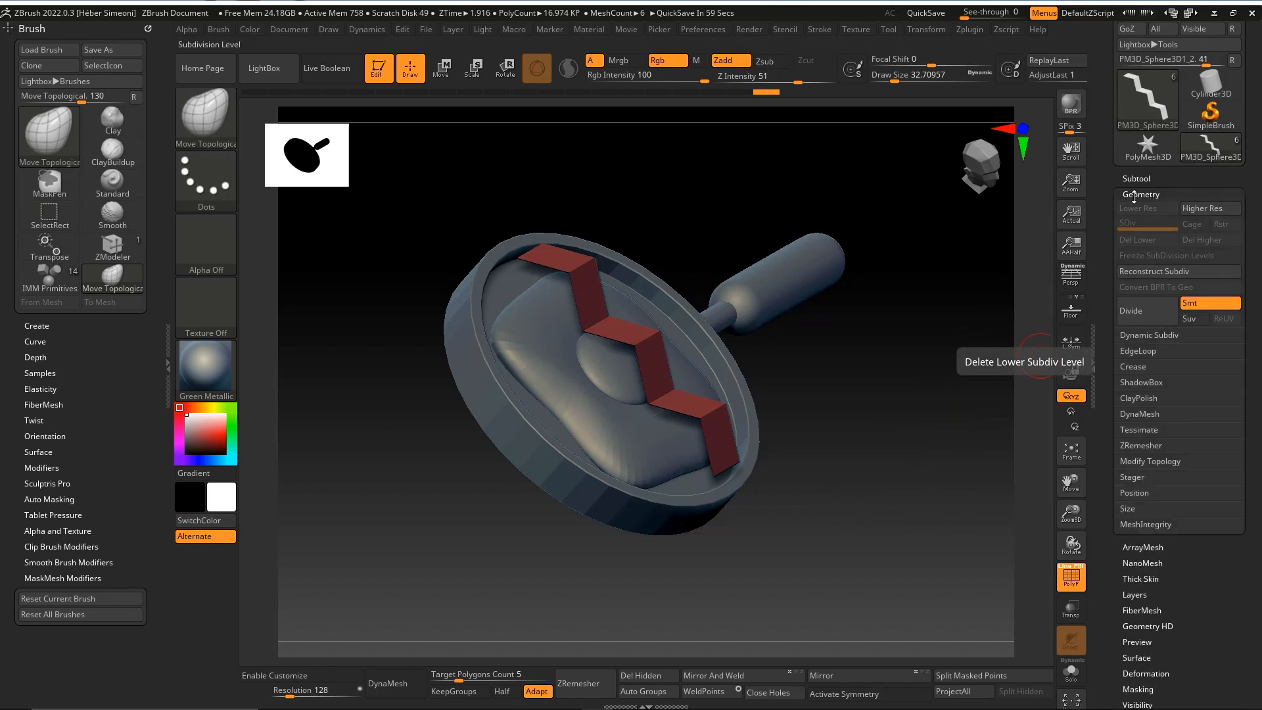
click(1141, 337)
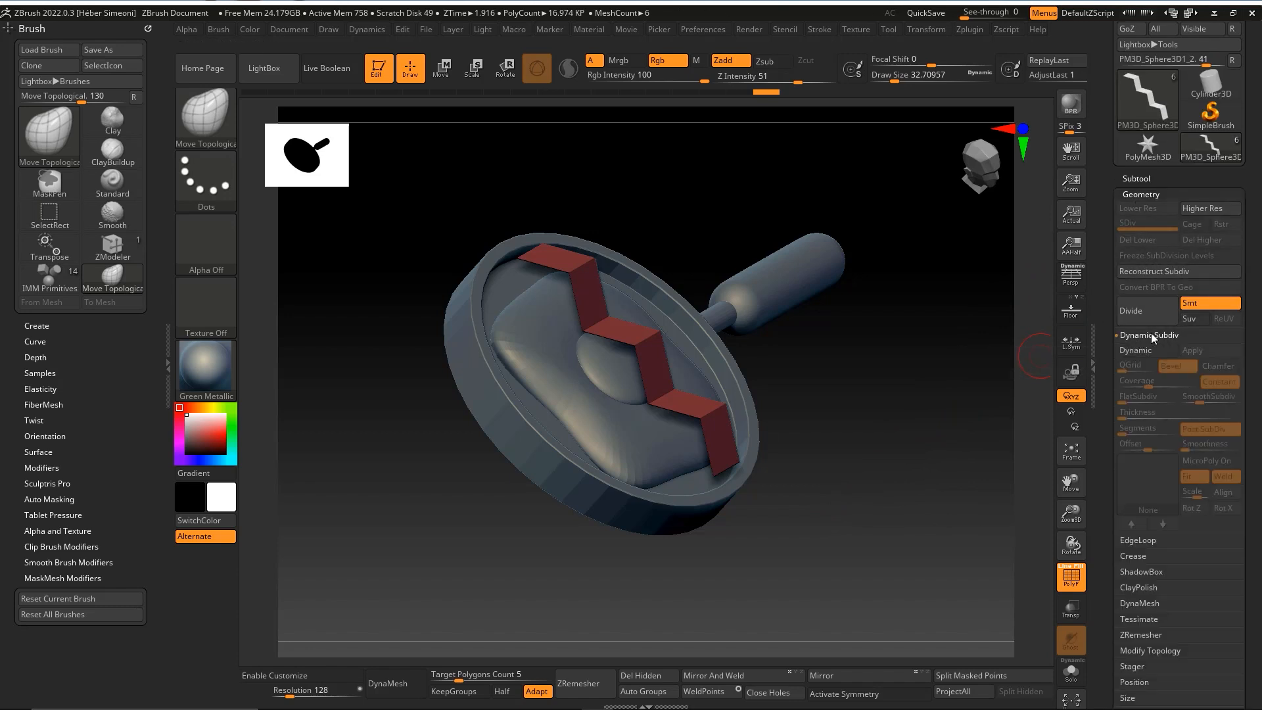
click(1134, 350)
drag(960, 342, 897, 392)
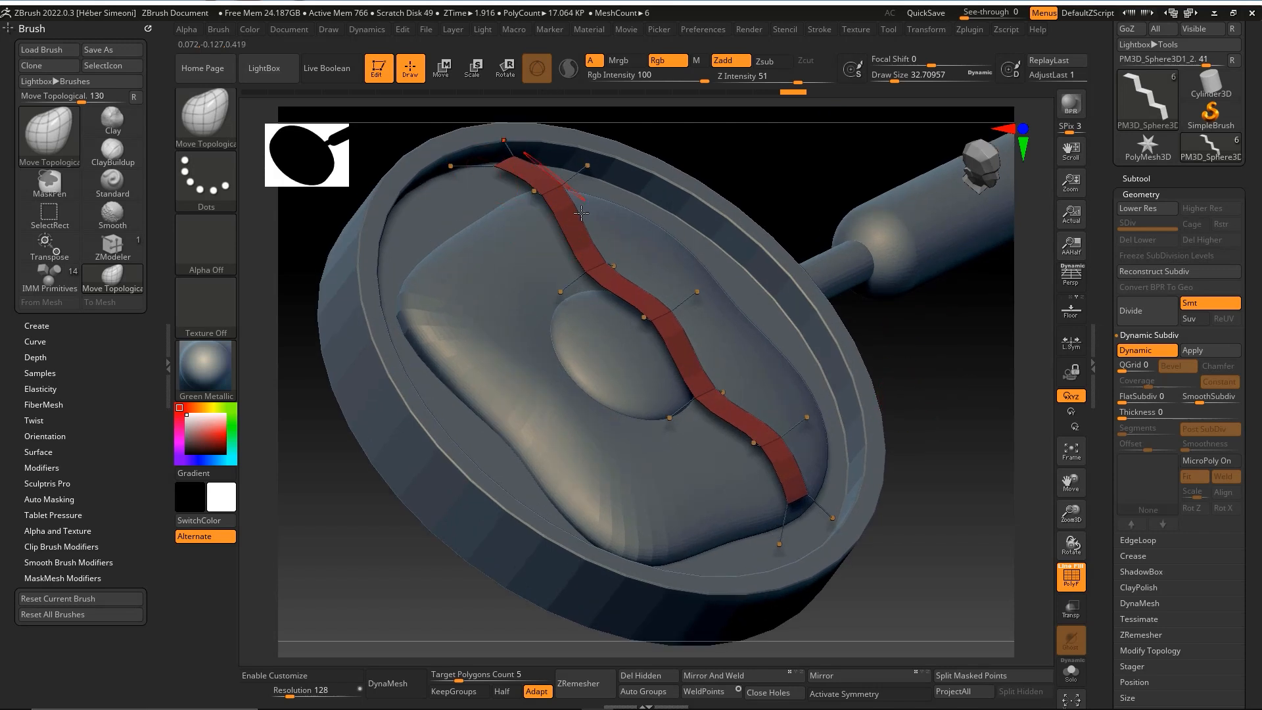
Give the wavy strip a Dynamic Subdiv thickness of 0.01151.
key(ctrl+shift)
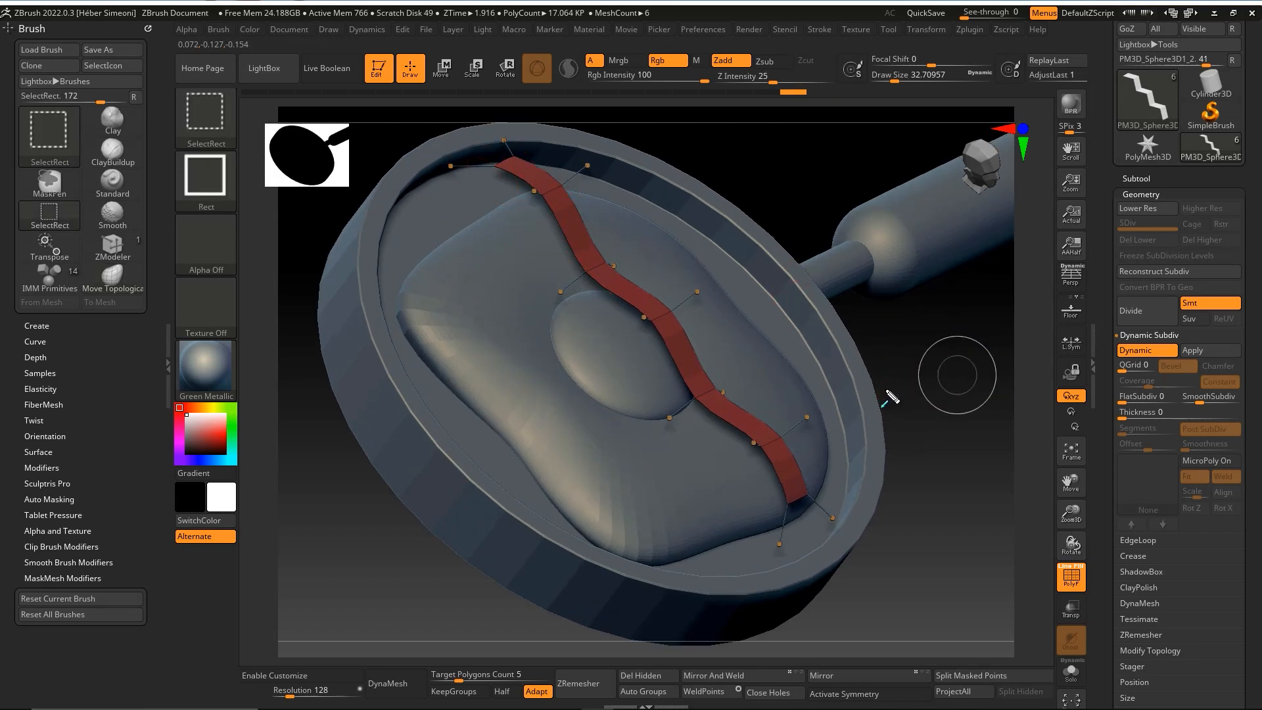
drag(1125, 418, 1159, 417)
drag(950, 350, 952, 425)
Widen the strip along X to about 1.86 times its width and turn off the PolyFrame display.
key(w)
drag(778, 247, 495, 125)
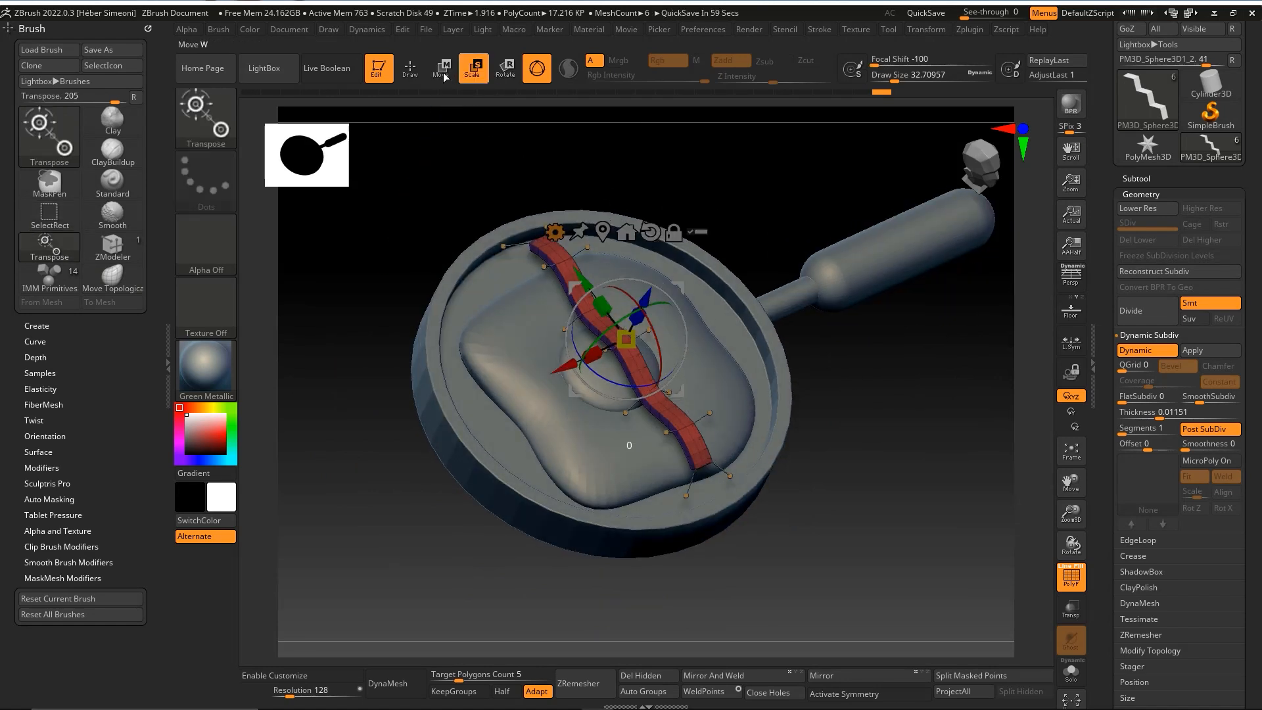
drag(743, 205, 633, 331)
drag(567, 376, 498, 411)
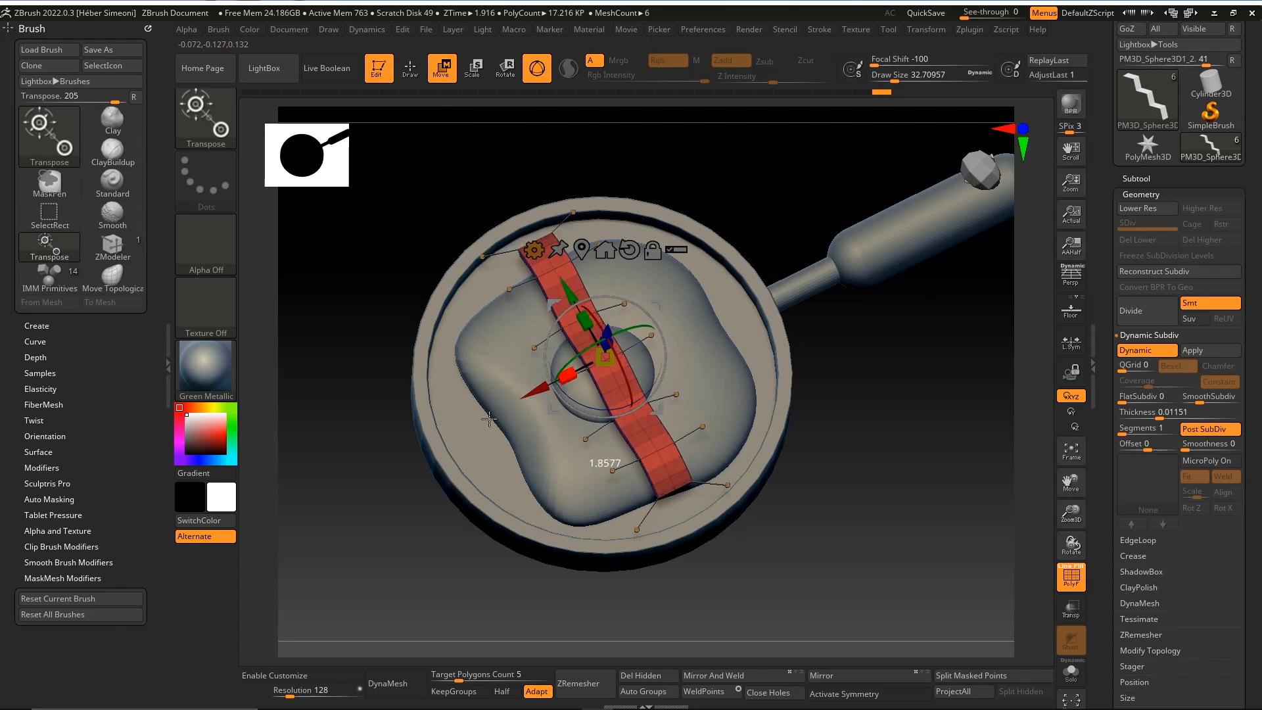
drag(567, 374, 552, 383)
mouse_move(859, 396)
mouse_down()
mouse_move(865, 357)
mouse_move(774, 229)
mouse_move(807, 219)
mouse_move(812, 241)
mouse_up()
key(q)
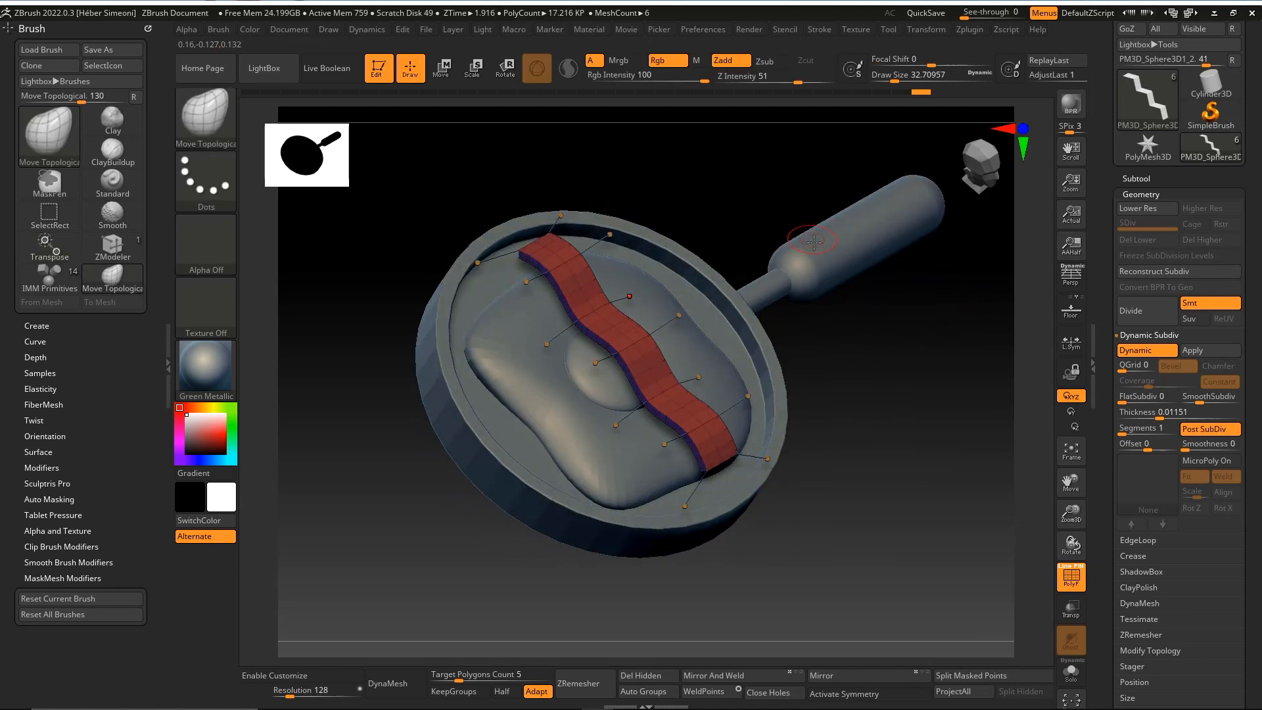
click(1071, 577)
Move the strip to the side of the yolk away from the handle, shrinking it slightly and tilting it a few degrees.
drag(907, 535, 731, 266)
key(w)
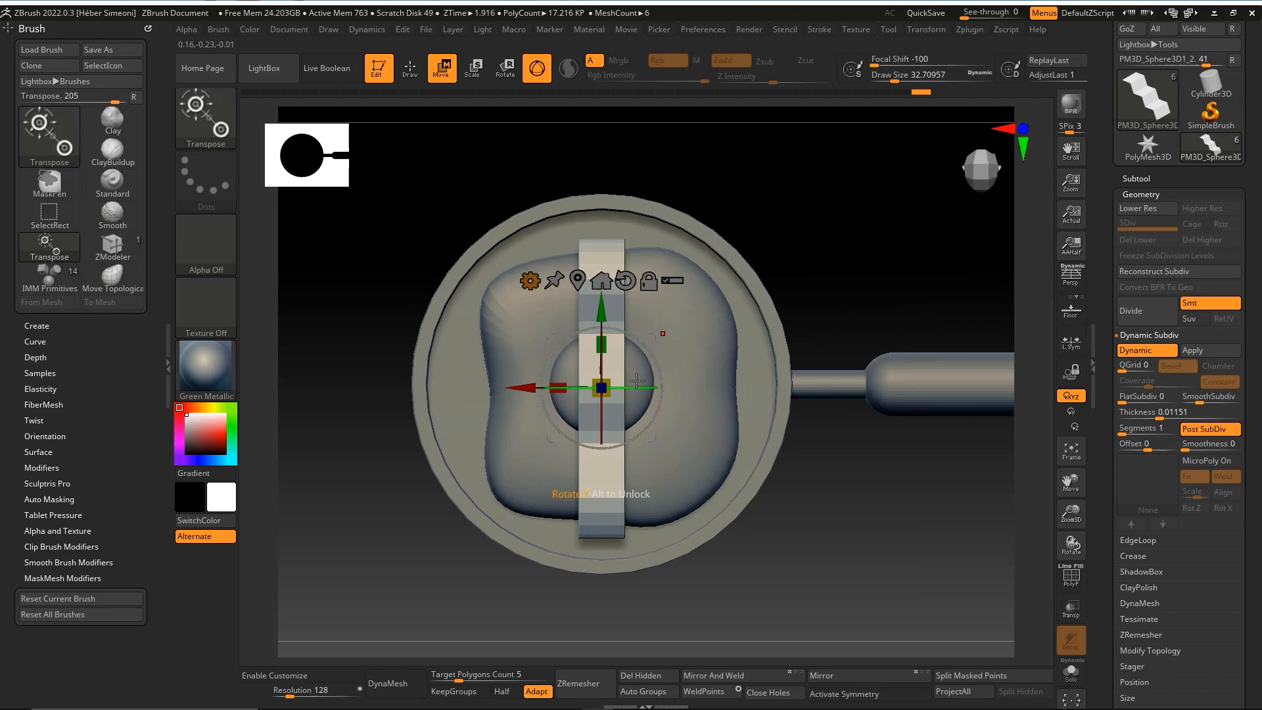
drag(519, 388, 441, 388)
drag(844, 262, 738, 318)
drag(559, 284, 557, 318)
shift+drag(727, 307, 711, 425)
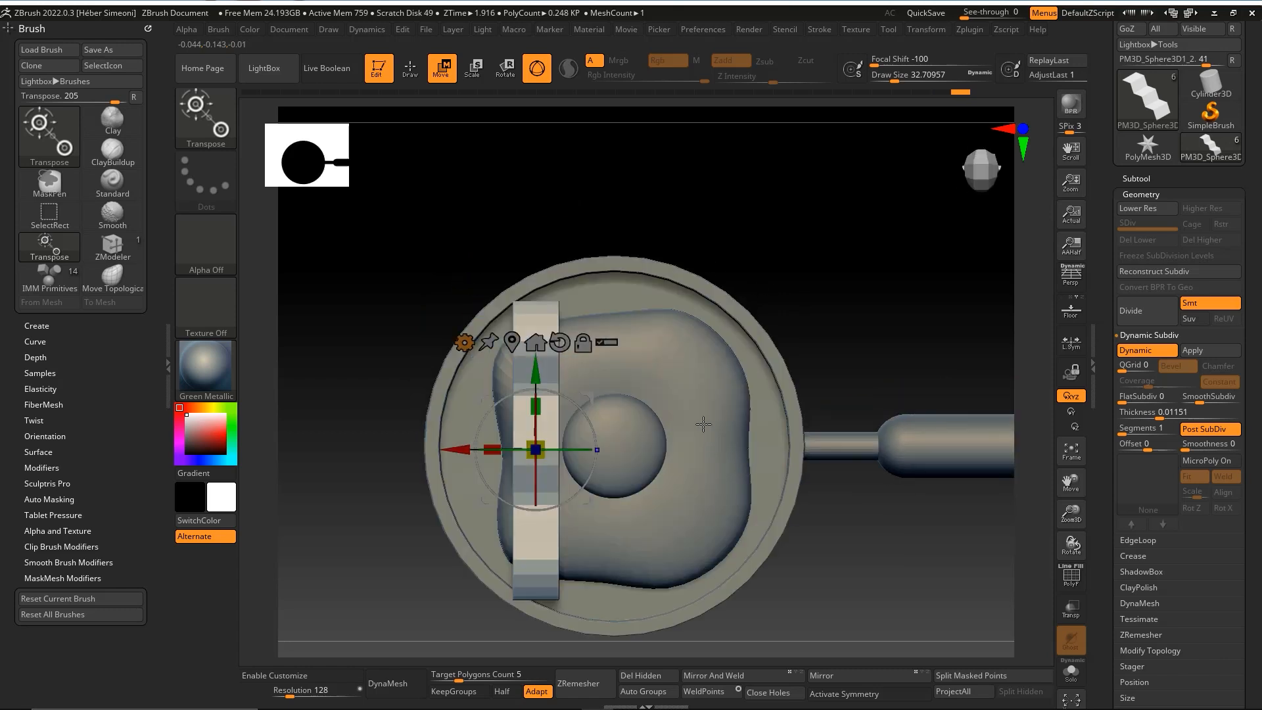
drag(584, 417, 583, 409)
drag(536, 447, 535, 452)
drag(590, 399, 600, 401)
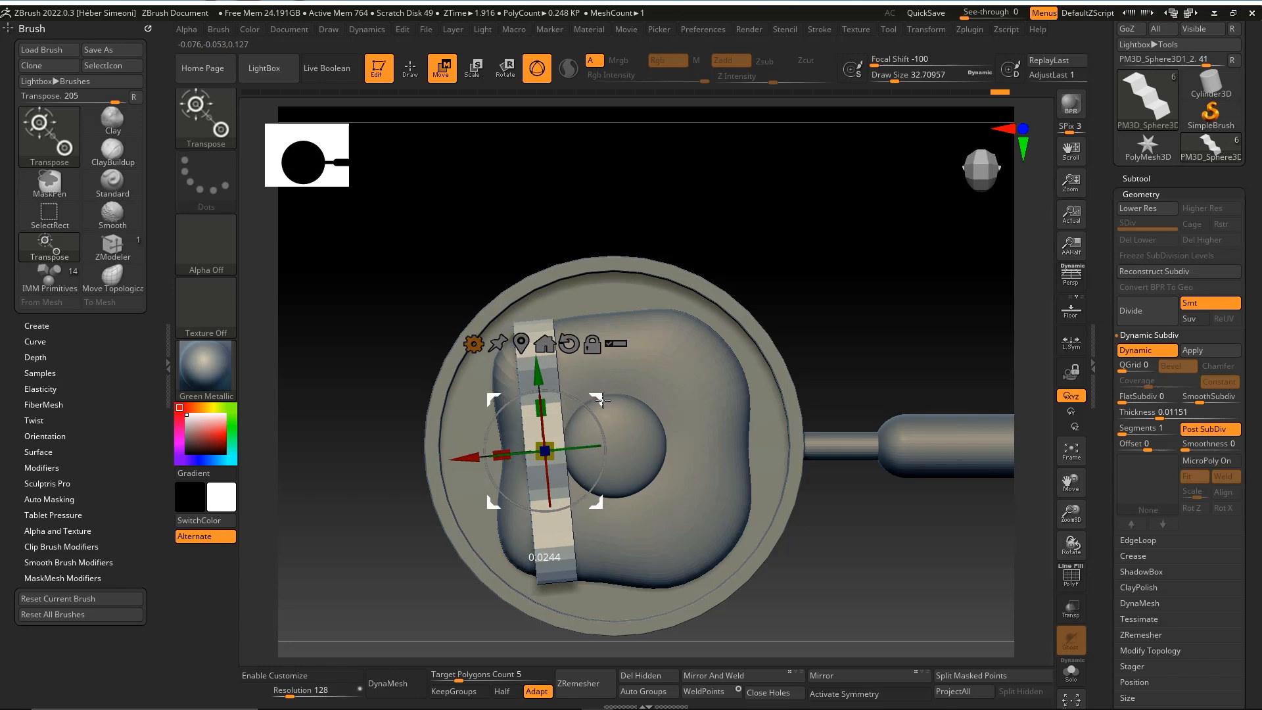
alt+drag(809, 292, 796, 269)
Duplicate the strip to the handle side of the yolk, rotate the copy to a different angle, and return to Draw mode.
key(ctrl+shift+3)
mouse_move(380, 386)
mouse_down()
mouse_move(464, 72)
mouse_move(442, 71)
mouse_move(518, 355)
mouse_up()
mouse_move(489, 455)
mouse_down()
mouse_move(524, 425)
mouse_move(516, 349)
mouse_move(529, 399)
mouse_move(527, 371)
mouse_up()
key(Escape)
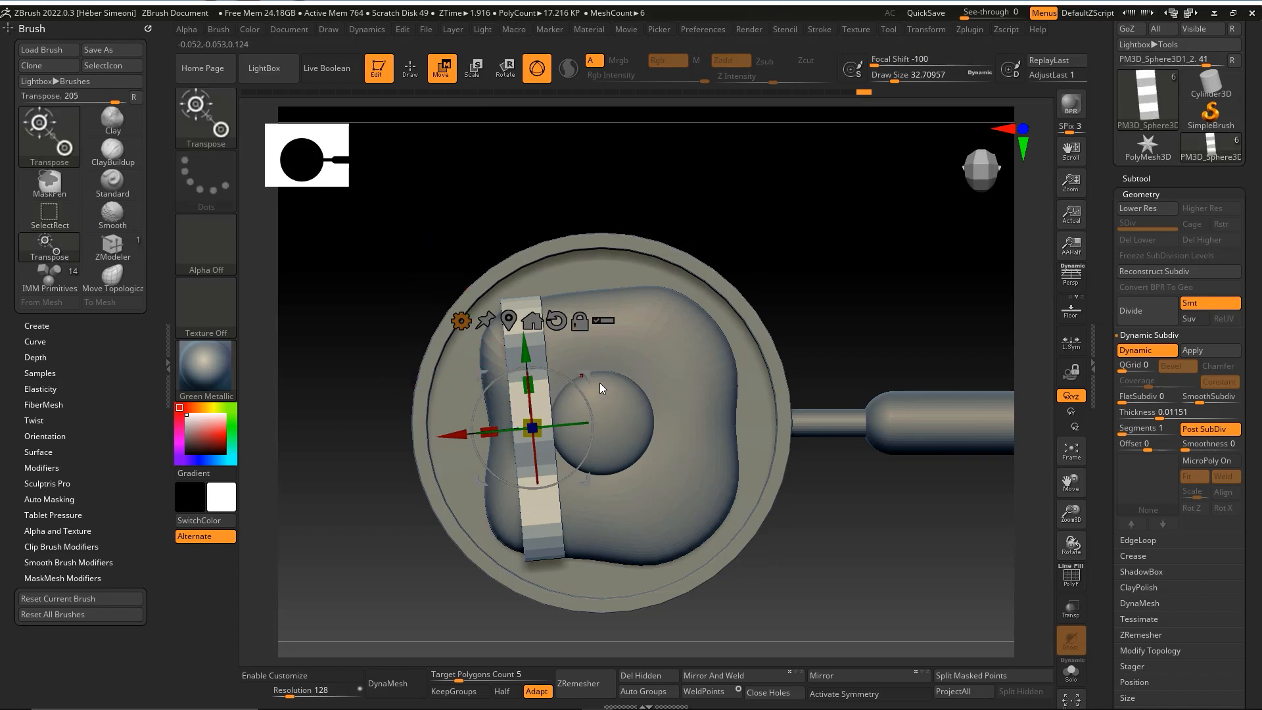
mouse_move(590, 380)
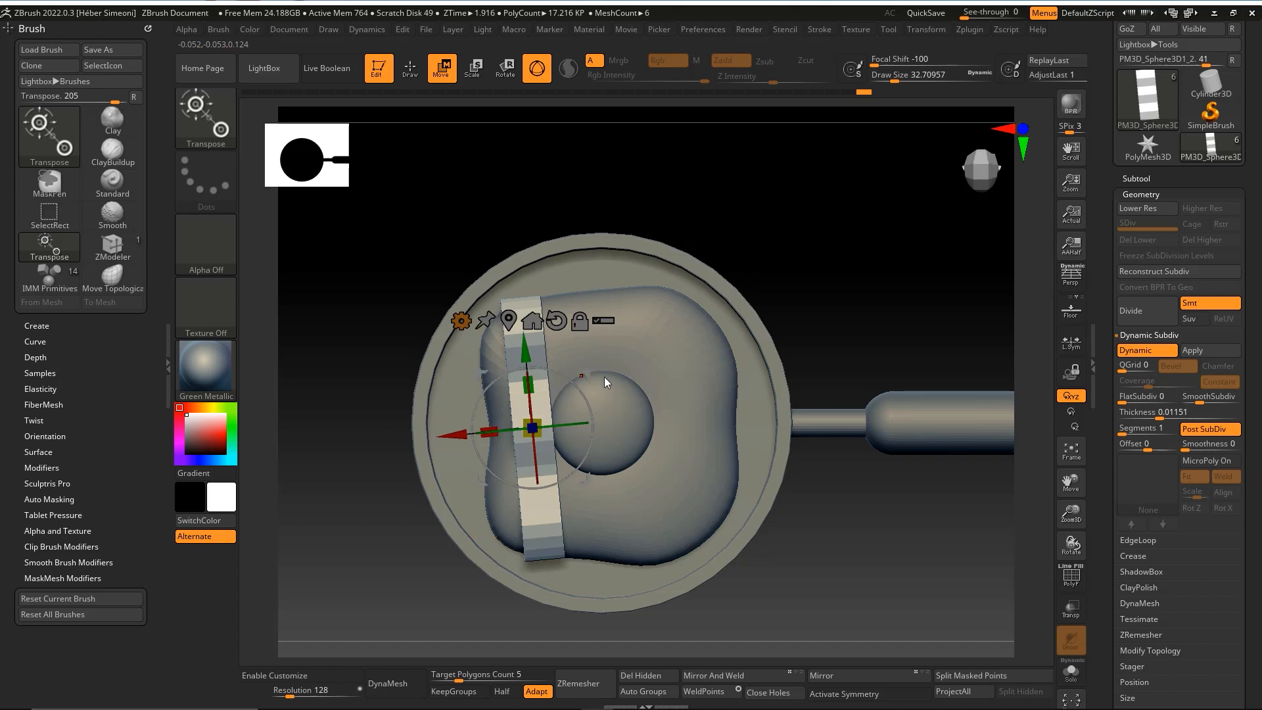
ctrl+drag(584, 381, 730, 365)
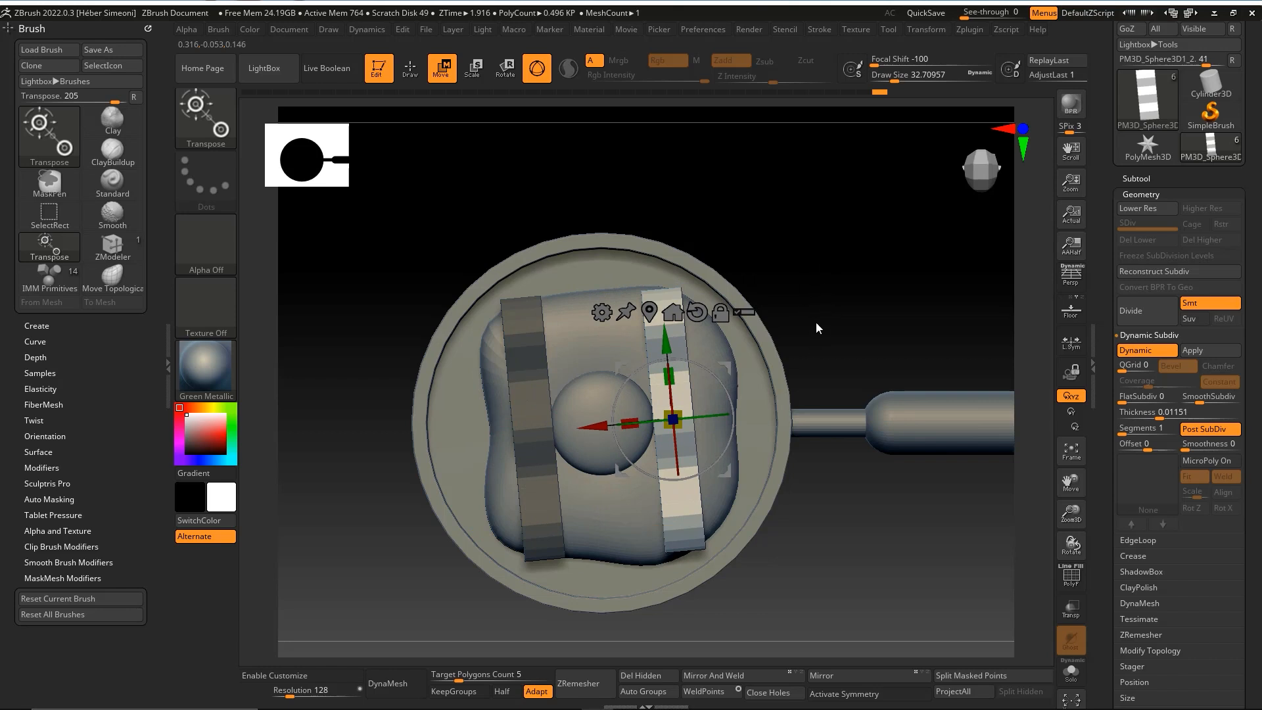
mouse_move(718, 371)
mouse_down()
mouse_move(727, 384)
mouse_move(740, 373)
mouse_up()
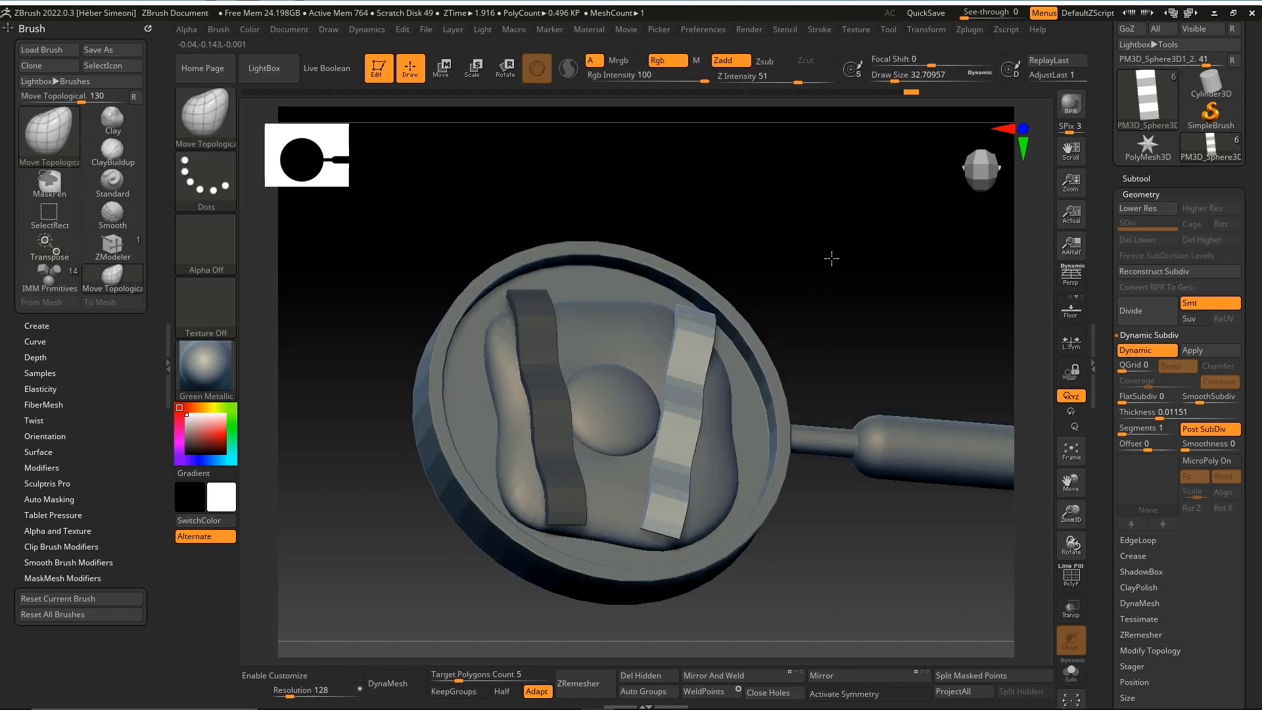
drag(831, 258, 799, 259)
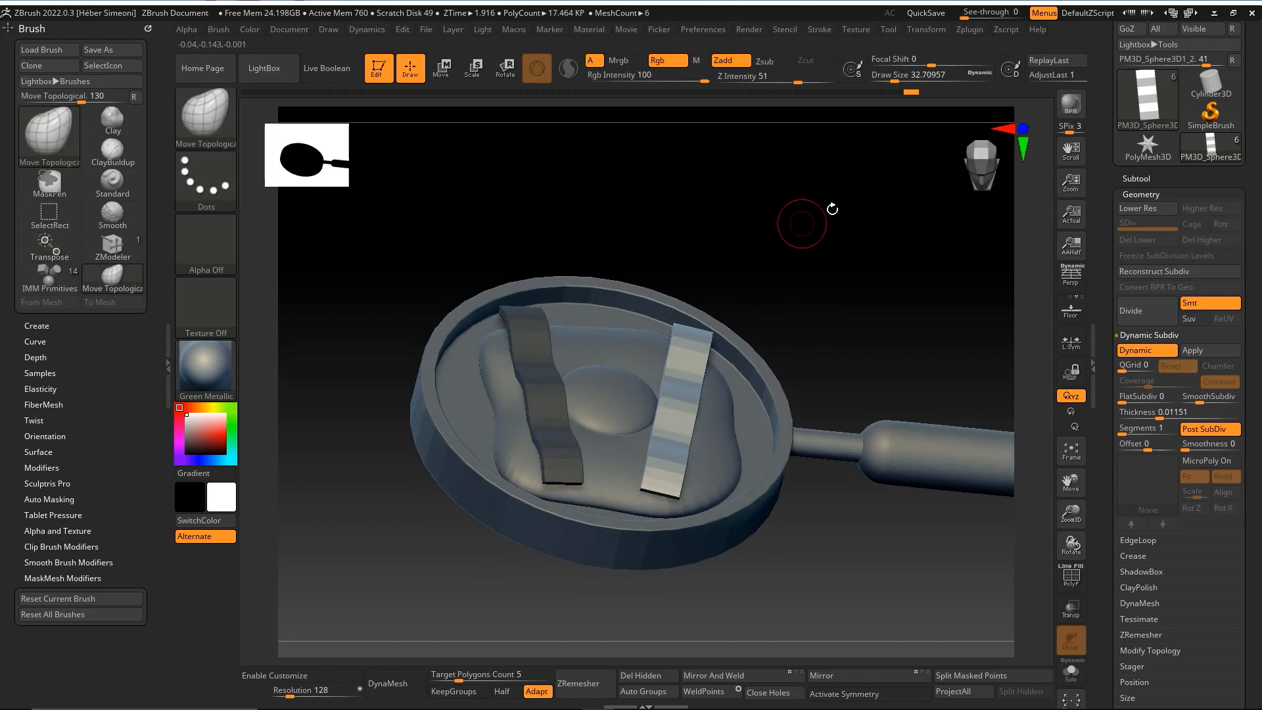
Clear the mask from the original strip.
key(ctrl)
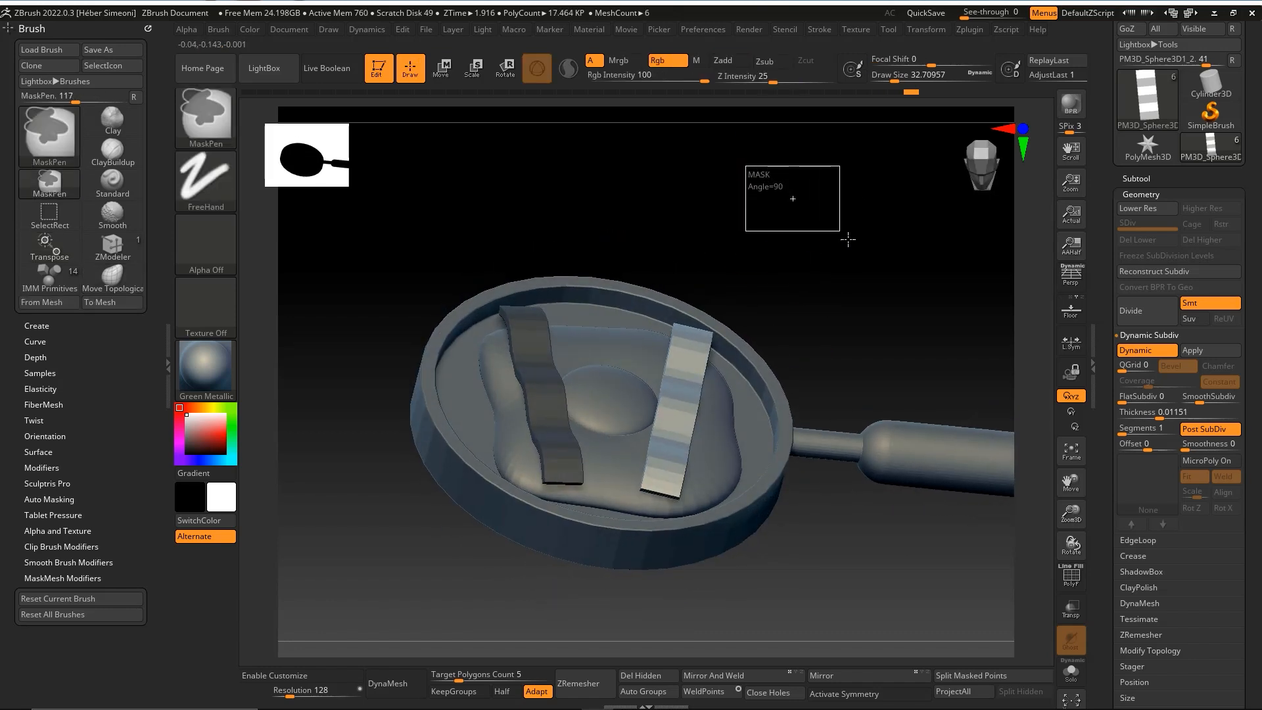
ctrl+drag(847, 238, 848, 239)
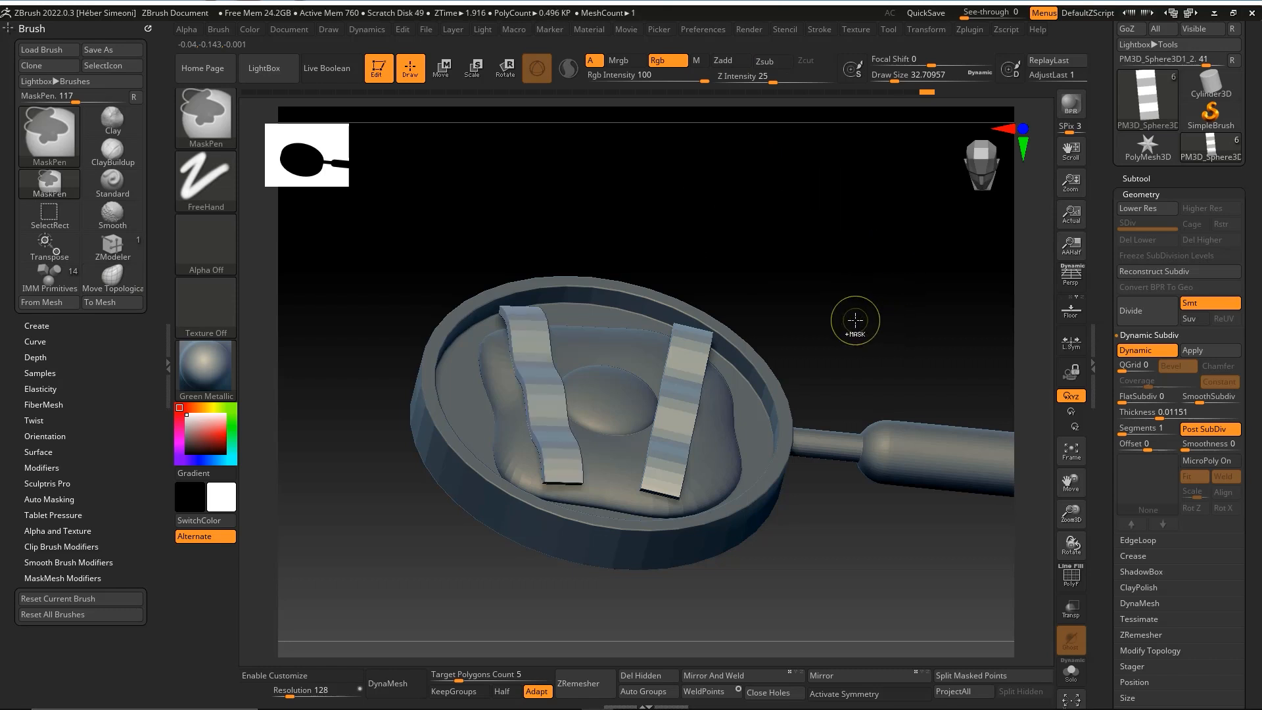
mouse_move(885, 287)
mouse_down()
mouse_move(839, 315)
mouse_move(872, 341)
mouse_up()
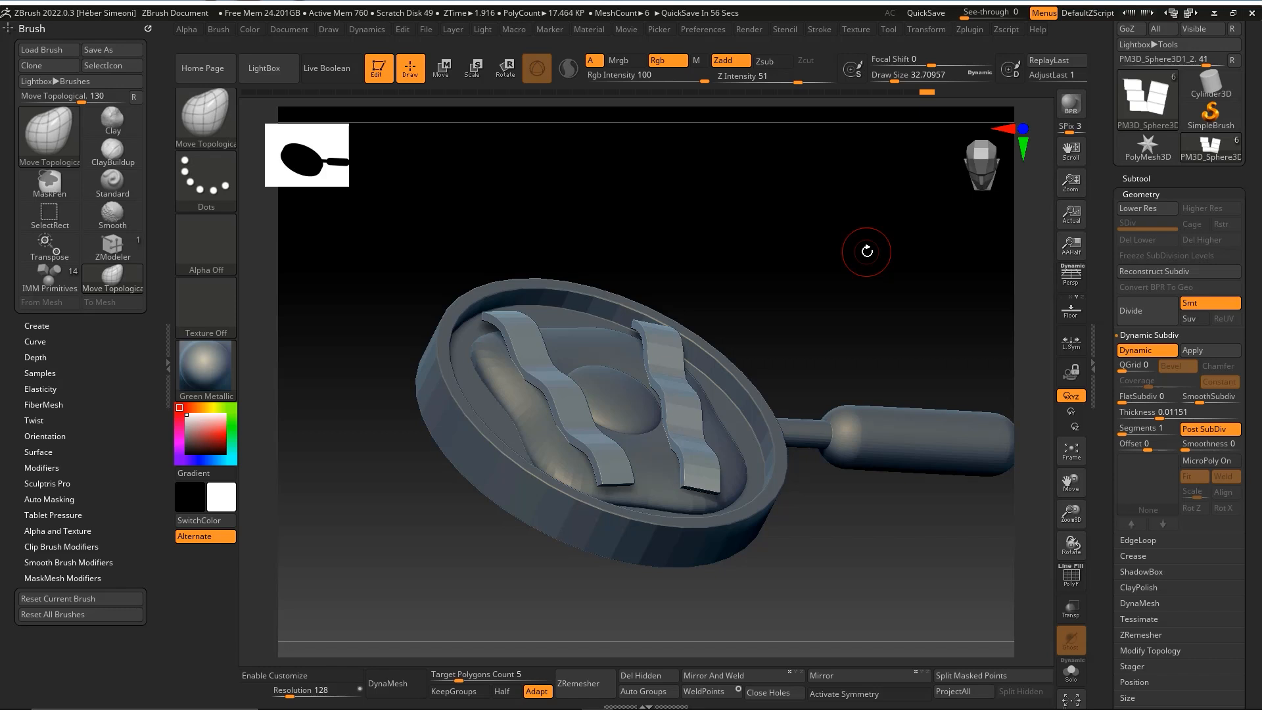
drag(817, 290, 785, 279)
drag(756, 231, 627, 350)
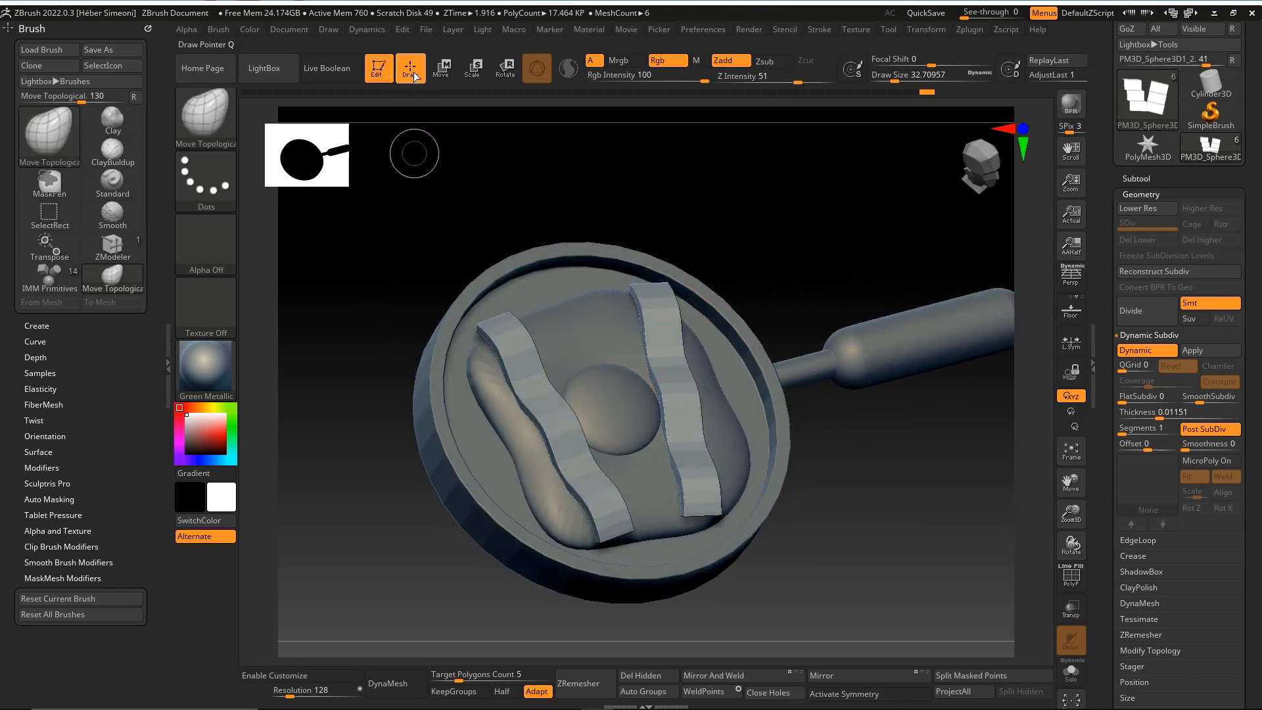
Choose the Move Topological brush and set its draw size to about 116.
click(208, 116)
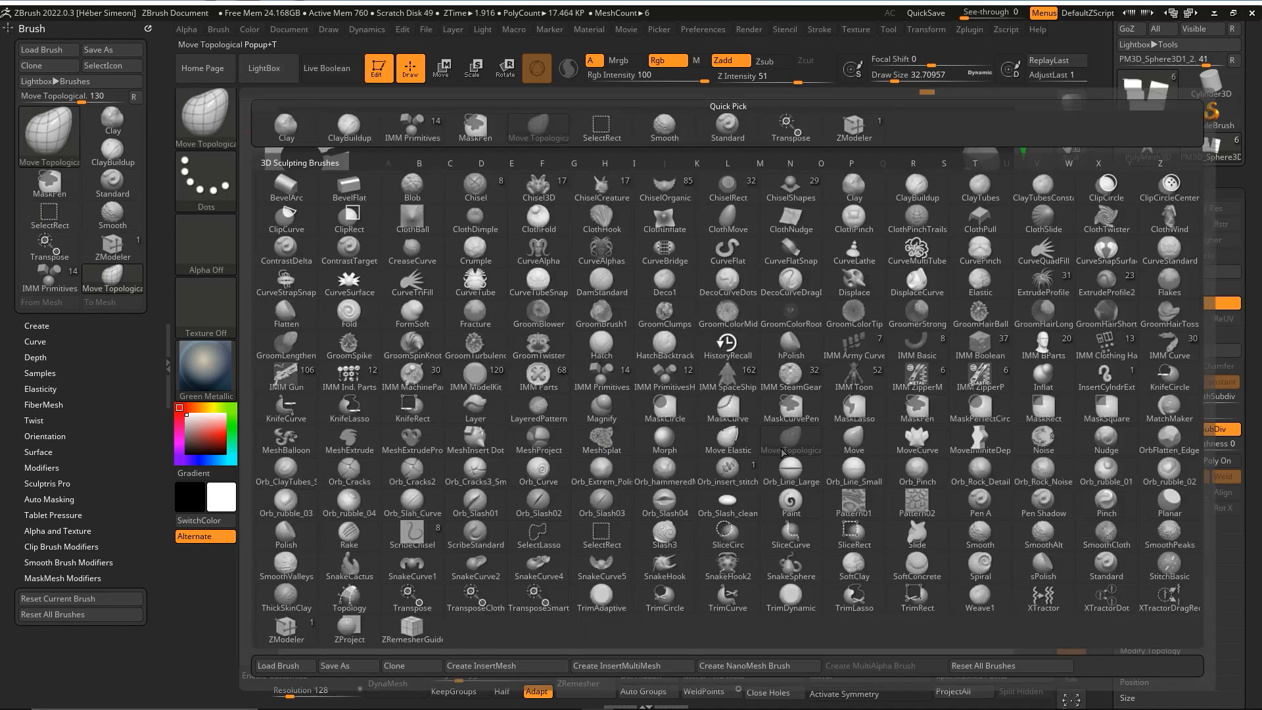
key(m)
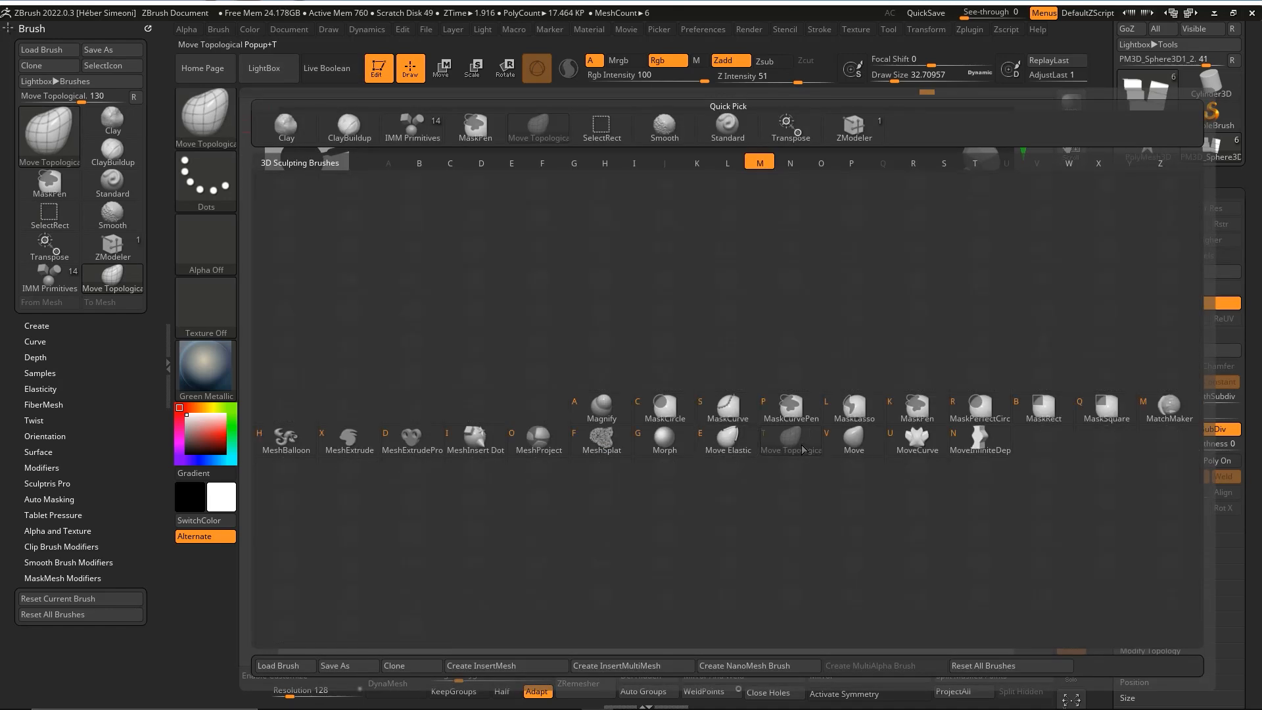
click(790, 447)
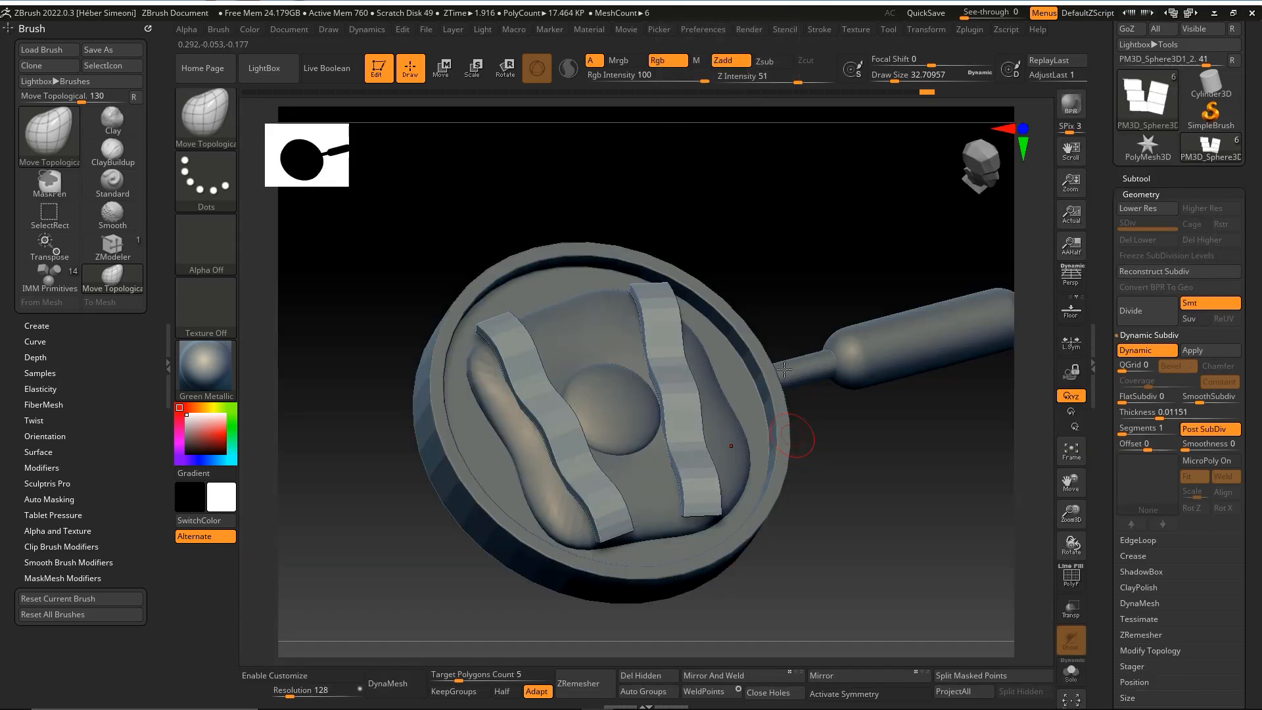
key(space)
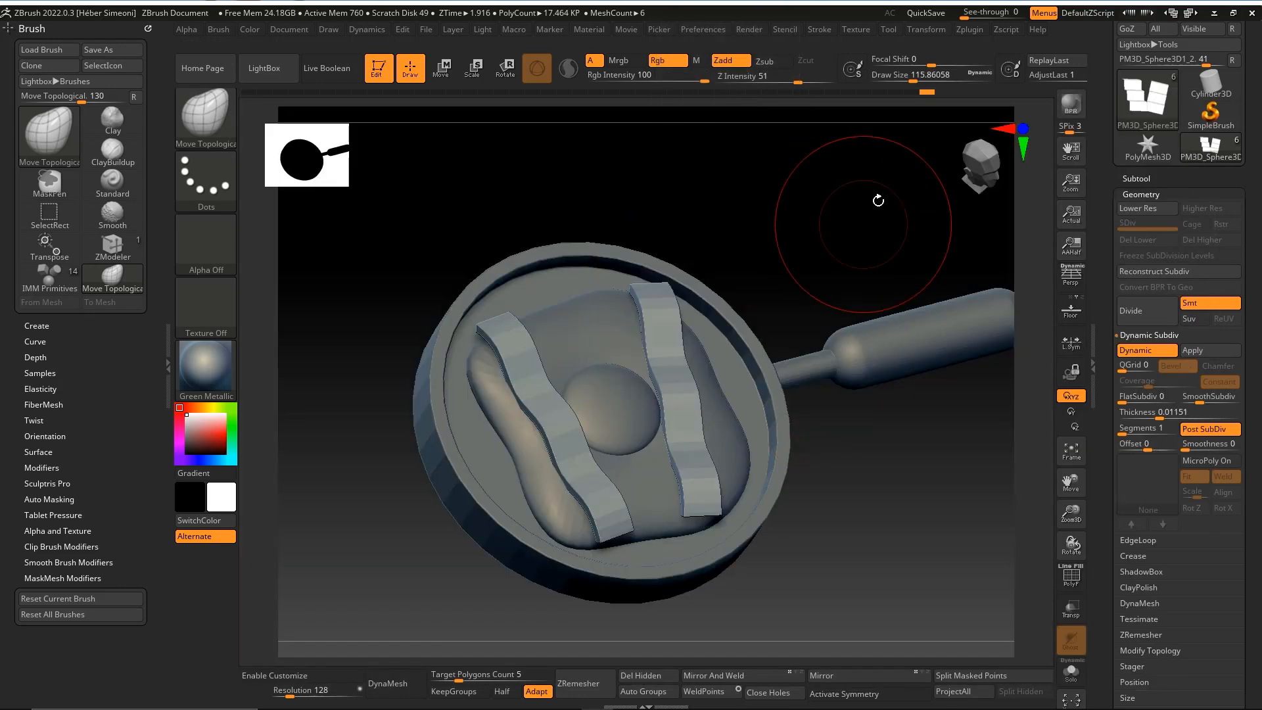
key(ctrl+shift)
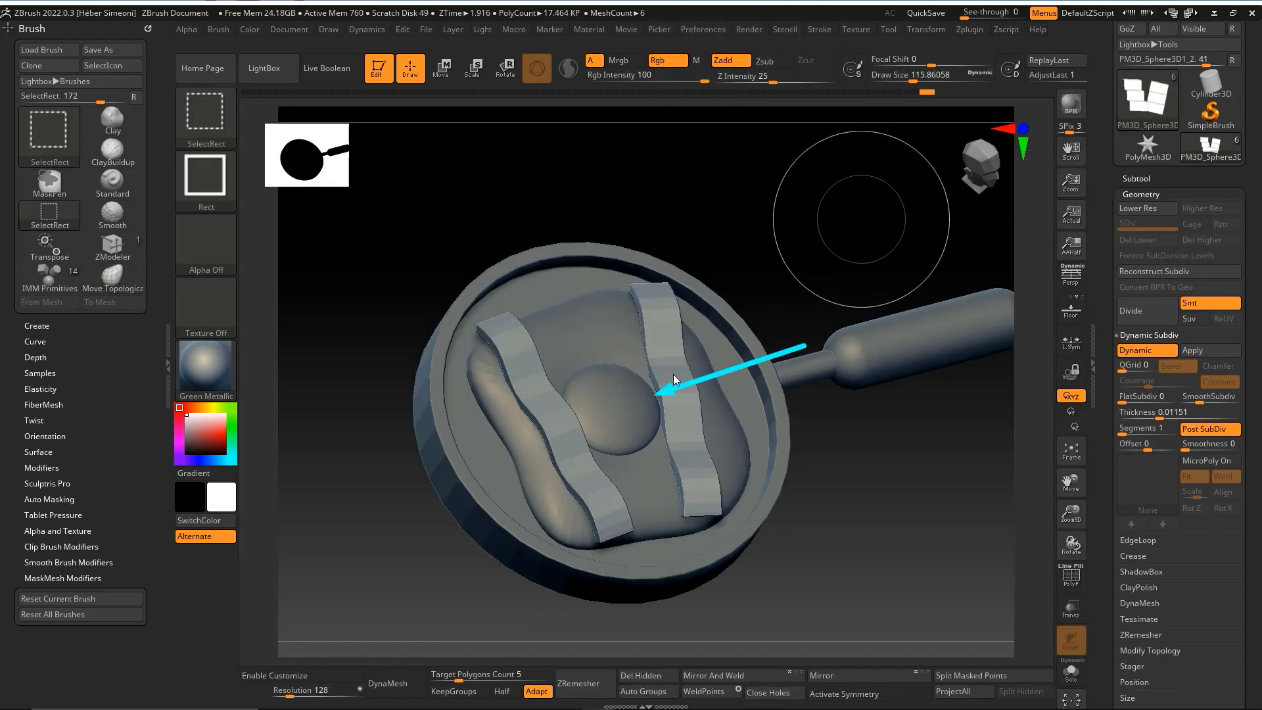
Bend both bacon strips sideways into uneven, gently curved shapes around the yolk with the Move Topological brush.
shift+drag(762, 239, 752, 268)
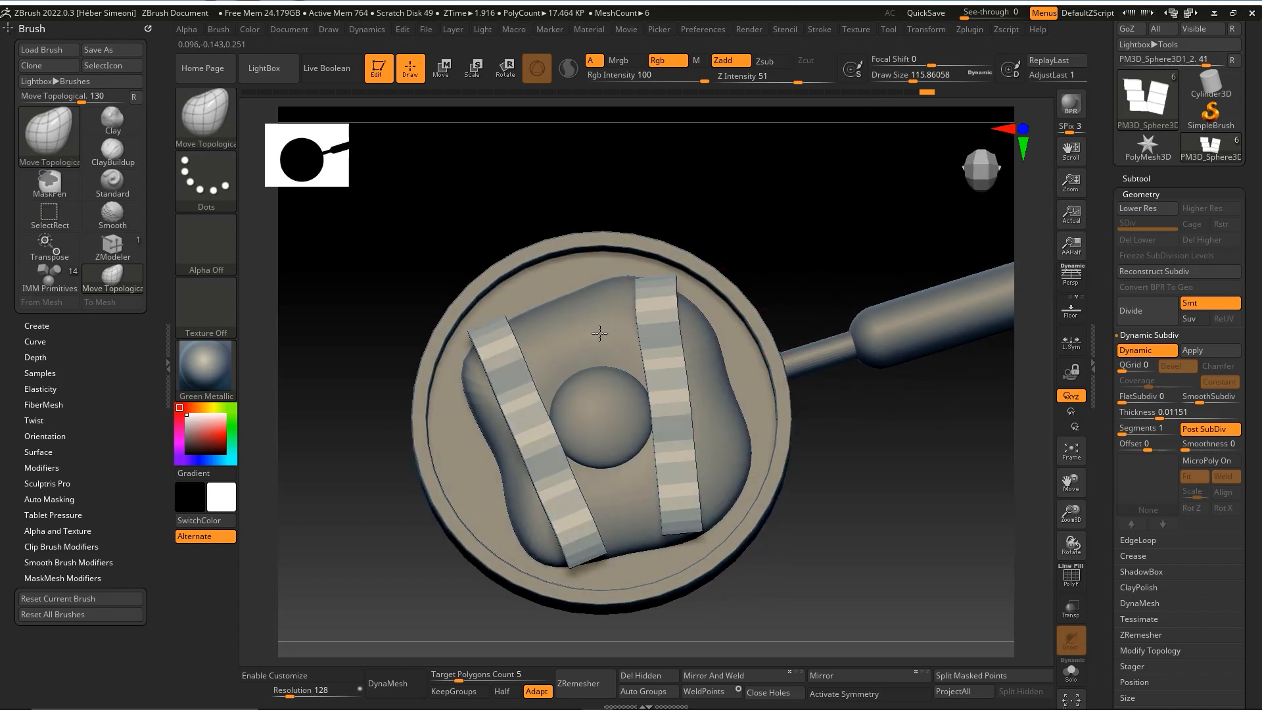
drag(688, 375, 737, 366)
drag(668, 470, 605, 476)
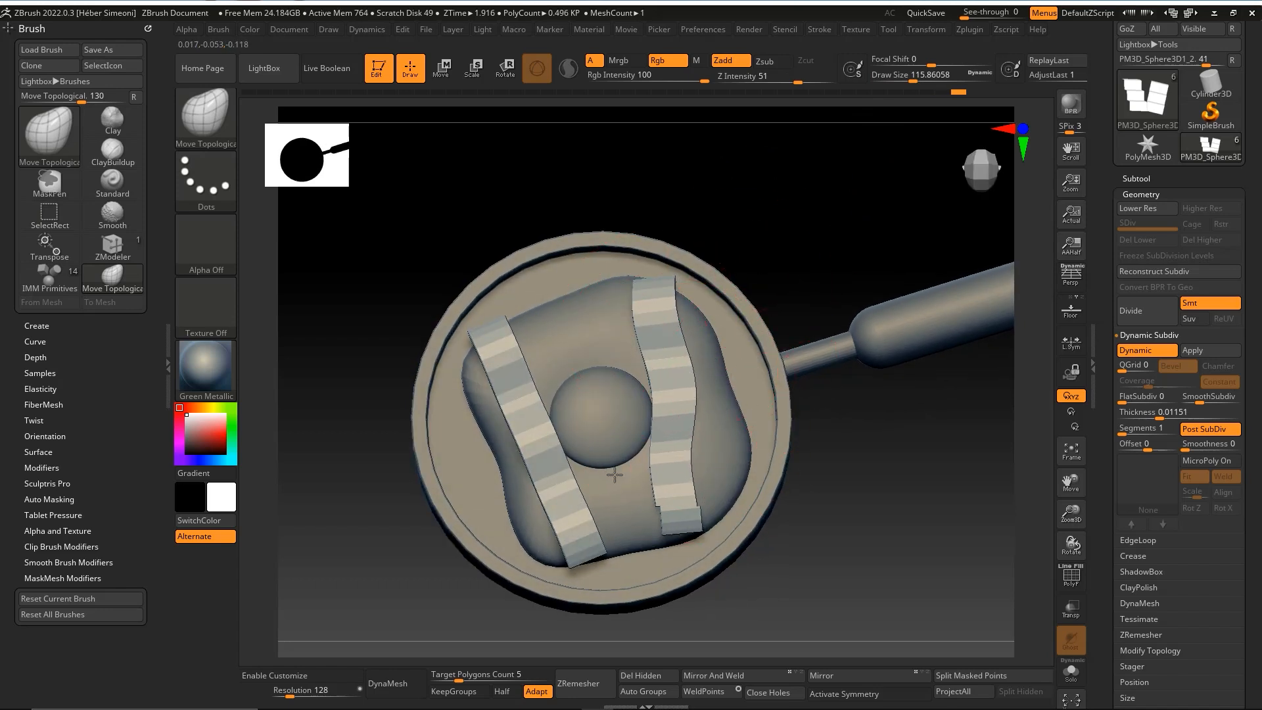
drag(659, 303, 782, 267)
drag(559, 370, 594, 364)
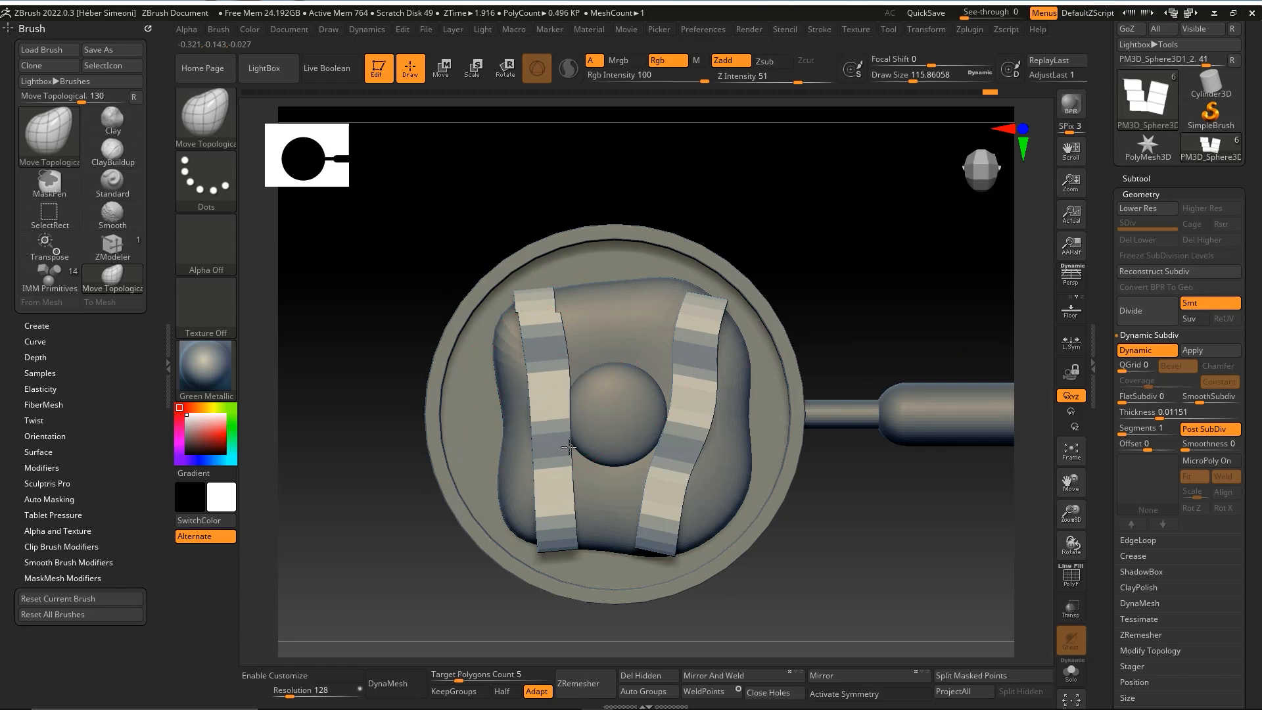
drag(521, 460, 474, 456)
mouse_move(686, 187)
mouse_down()
mouse_move(512, 314)
mouse_move(562, 312)
mouse_up()
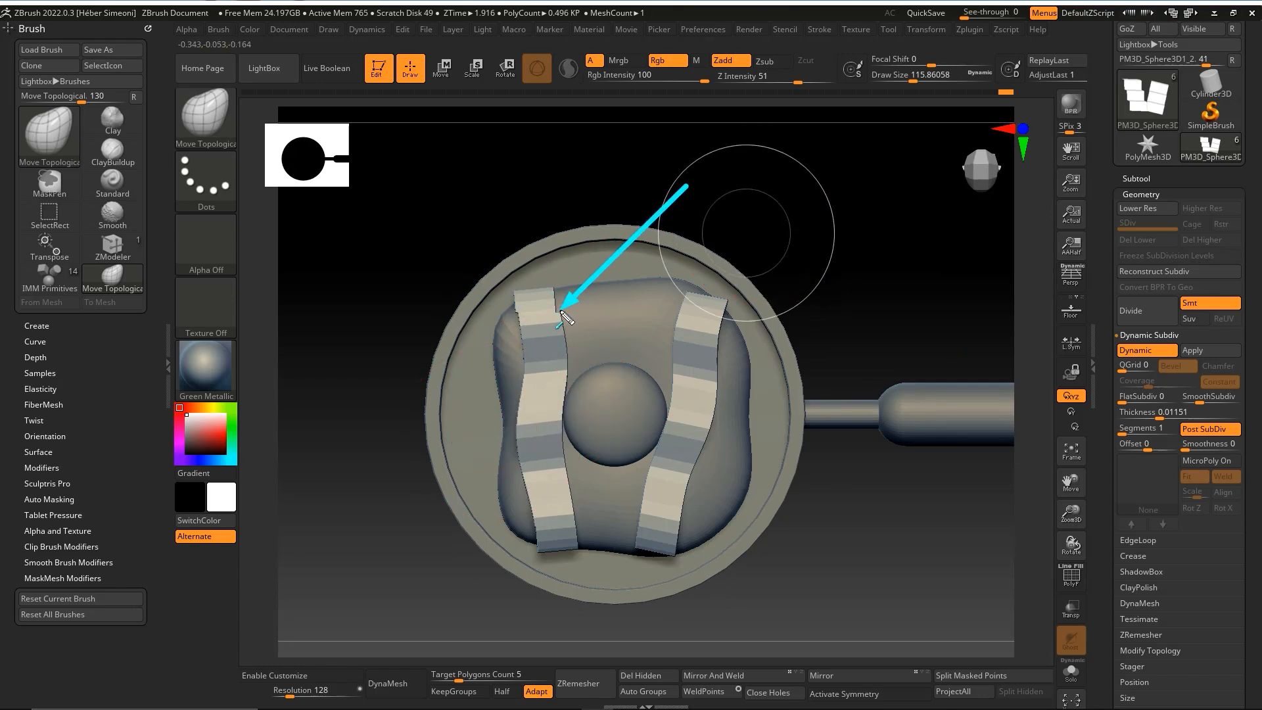
key(Escape)
Refine the waves and ends of both bacon strips from low viewing angles with the Move Topological brush.
mouse_move(781, 239)
mouse_down()
mouse_move(746, 237)
mouse_move(825, 225)
mouse_up()
drag(816, 340, 815, 236)
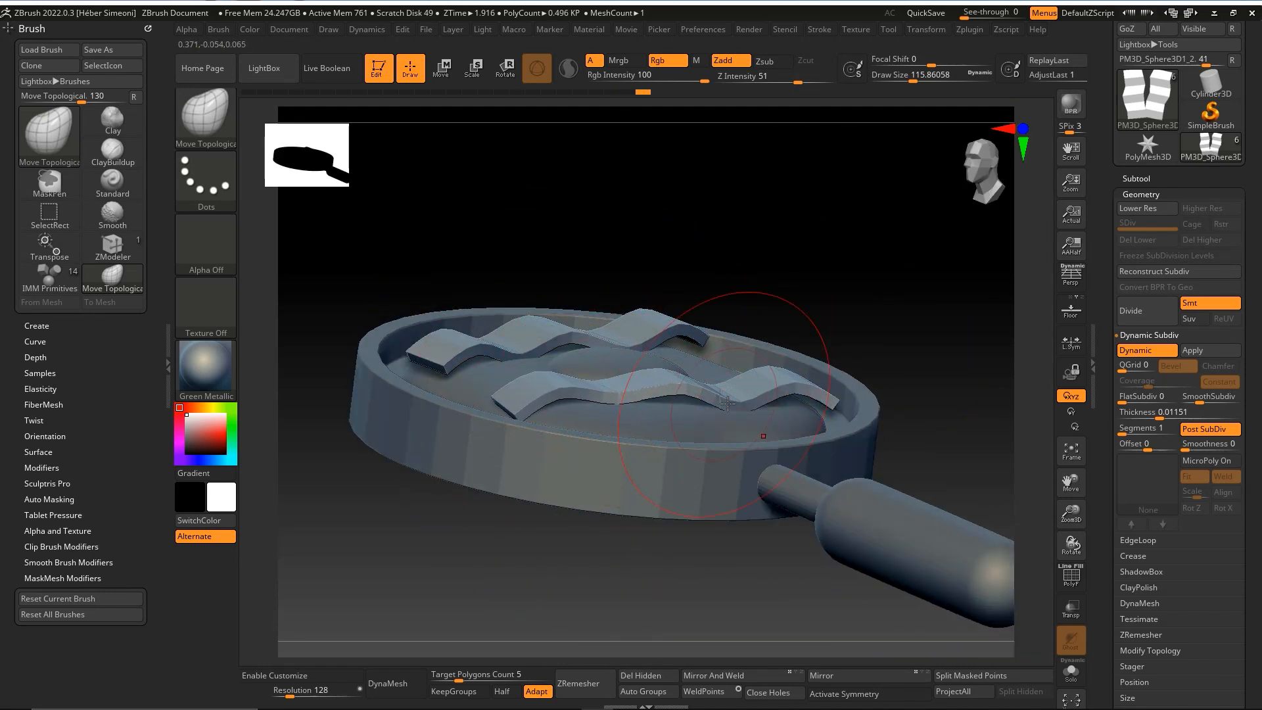
drag(870, 320, 907, 328)
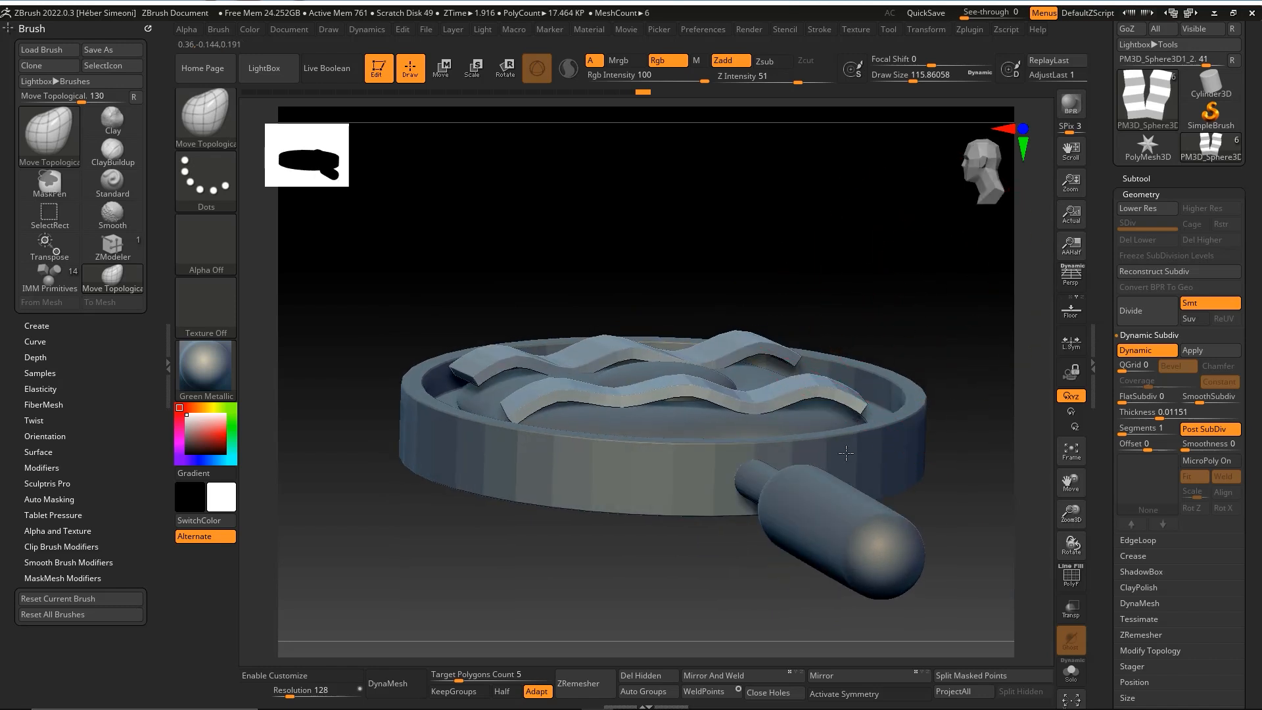
drag(851, 421, 820, 506)
drag(877, 329, 713, 396)
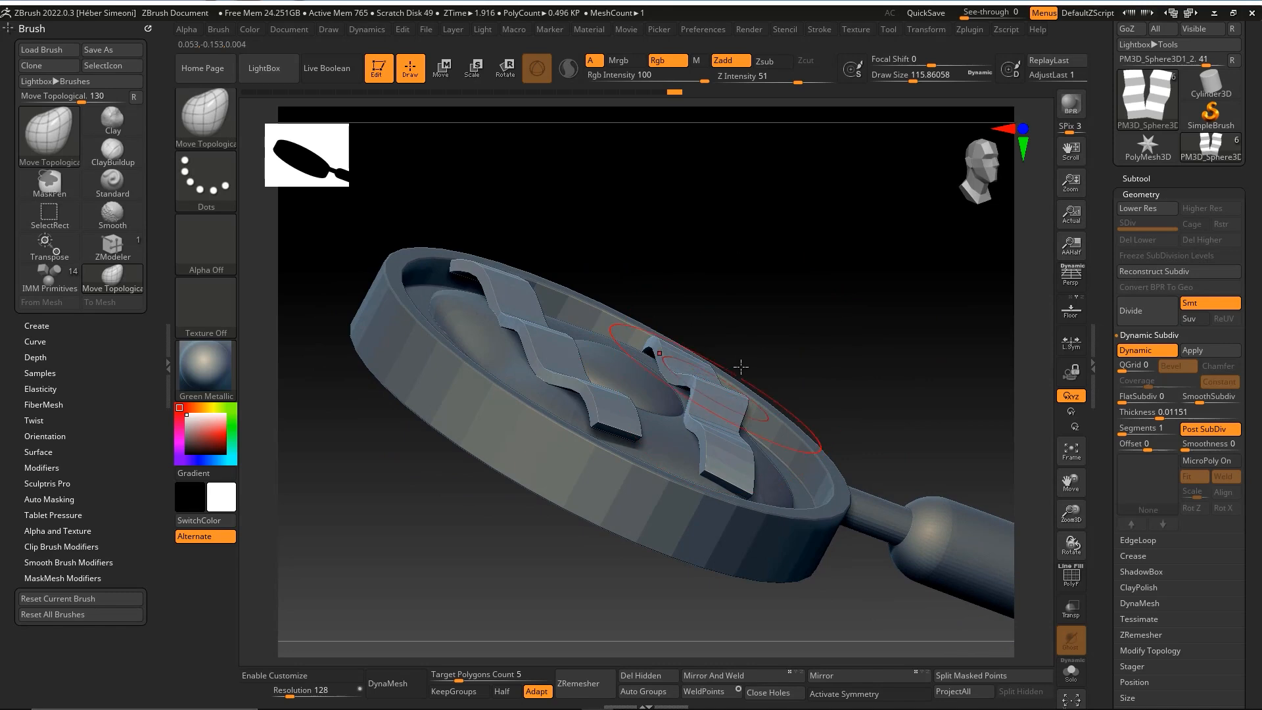
mouse_move(772, 336)
mouse_down()
mouse_move(727, 276)
mouse_move(624, 243)
mouse_move(552, 328)
mouse_up()
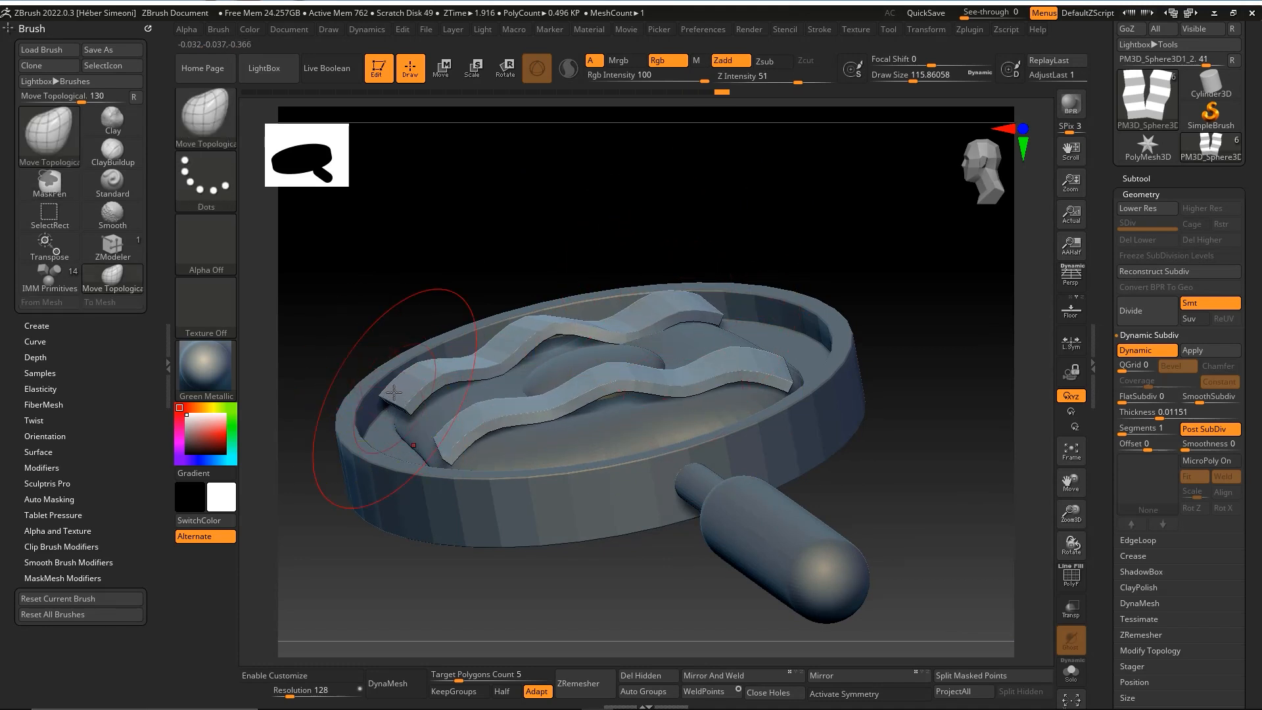
drag(464, 259, 506, 426)
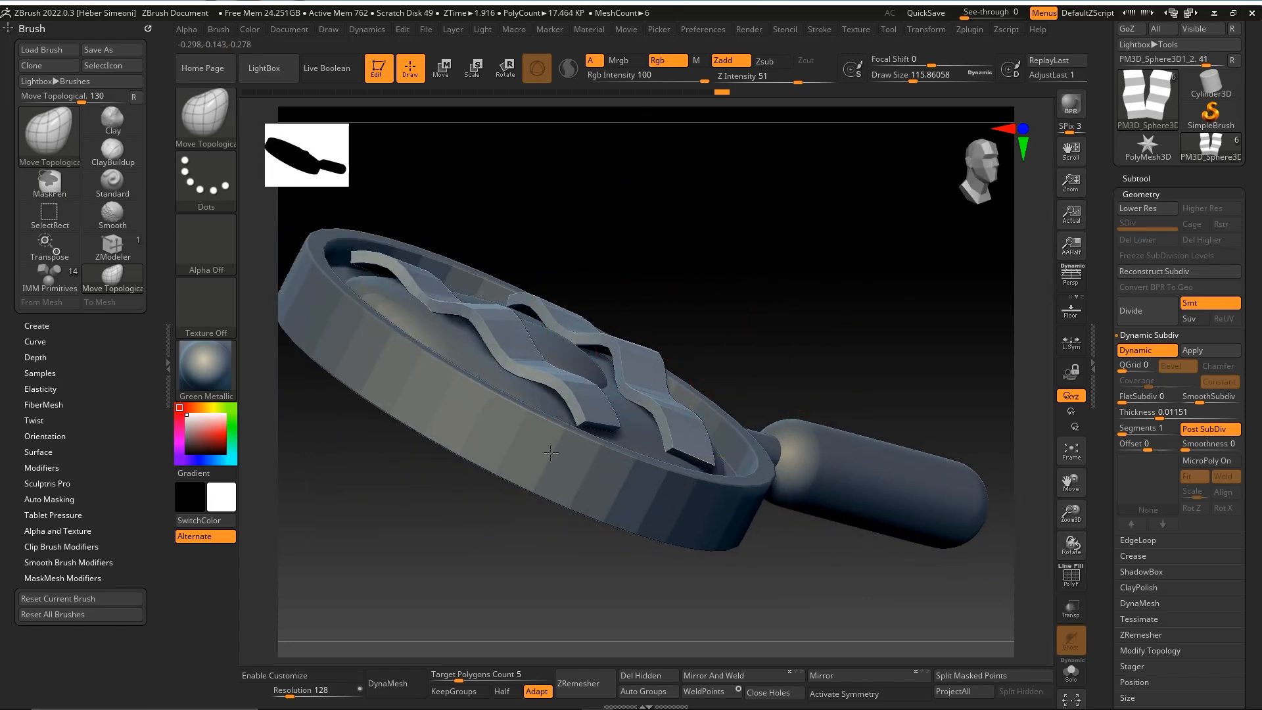
mouse_move(704, 247)
mouse_down()
mouse_move(780, 222)
mouse_move(755, 206)
mouse_move(767, 249)
mouse_move(690, 309)
mouse_up()
Reduce the Move Topological brush's draw size to about 54.
right_click(687, 322)
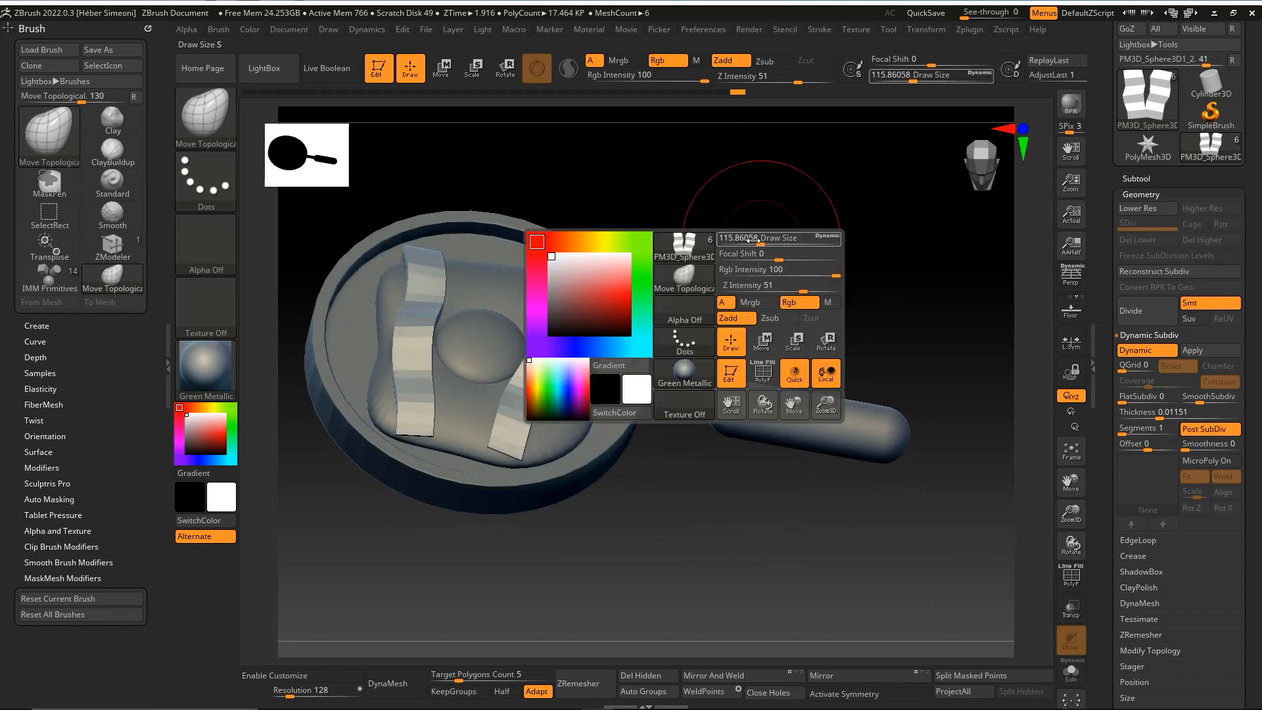
ctrl+right_drag(688, 322, 713, 223)
mouse_move(713, 223)
alt+mouse_down()
mouse_move(814, 284)
mouse_move(832, 281)
mouse_move(828, 349)
mouse_move(881, 326)
mouse_move(853, 313)
mouse_move(829, 271)
mouse_move(751, 258)
alt+mouse_up()
right_click(827, 270)
click(818, 266)
Raise the smooth subdivision level of the bacon strips' dynamic subdivision.
mouse_move(754, 194)
mouse_down()
mouse_move(531, 307)
mouse_move(565, 387)
mouse_move(585, 374)
mouse_move(559, 299)
mouse_move(749, 287)
mouse_move(1137, 355)
mouse_move(1126, 343)
mouse_move(1146, 342)
mouse_move(1181, 350)
mouse_move(1198, 398)
mouse_up()
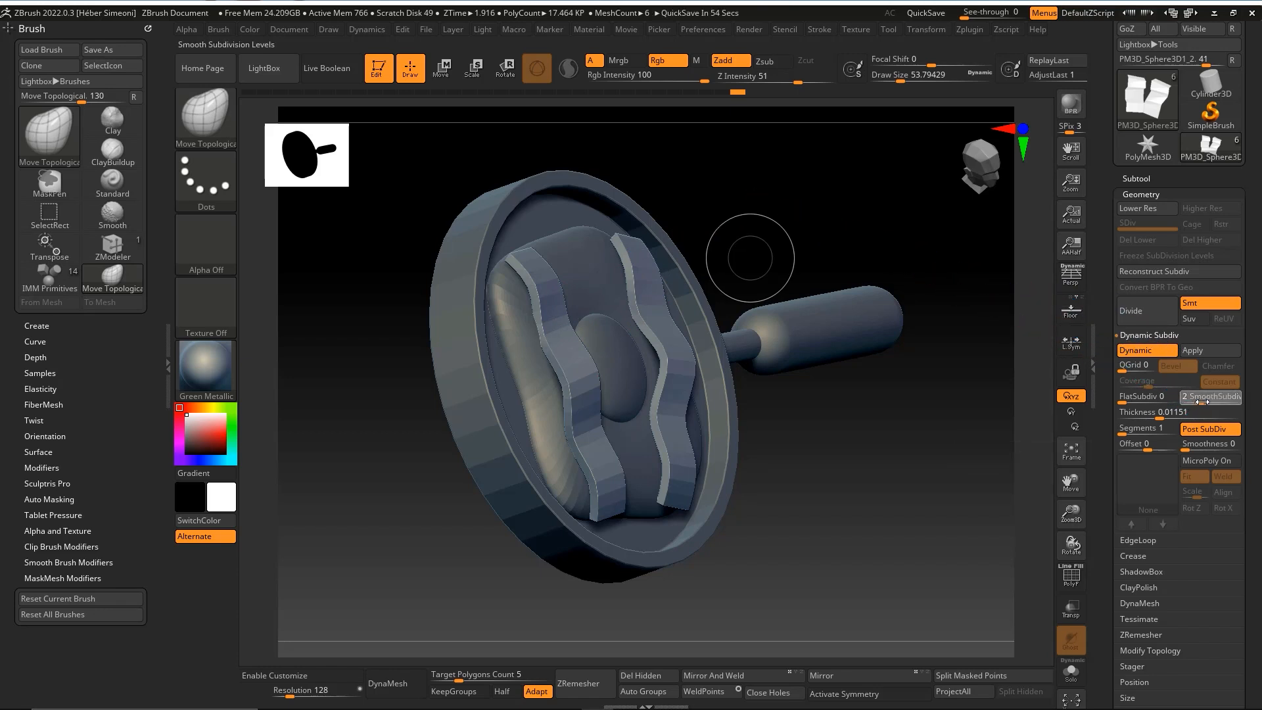
click(1202, 400)
click(1212, 400)
mouse_move(783, 478)
mouse_down()
mouse_move(766, 424)
mouse_move(816, 453)
mouse_move(868, 433)
mouse_up()
key(ctrl+shift+3)
mouse_move(996, 442)
mouse_down()
mouse_move(717, 458)
mouse_move(721, 445)
mouse_up()
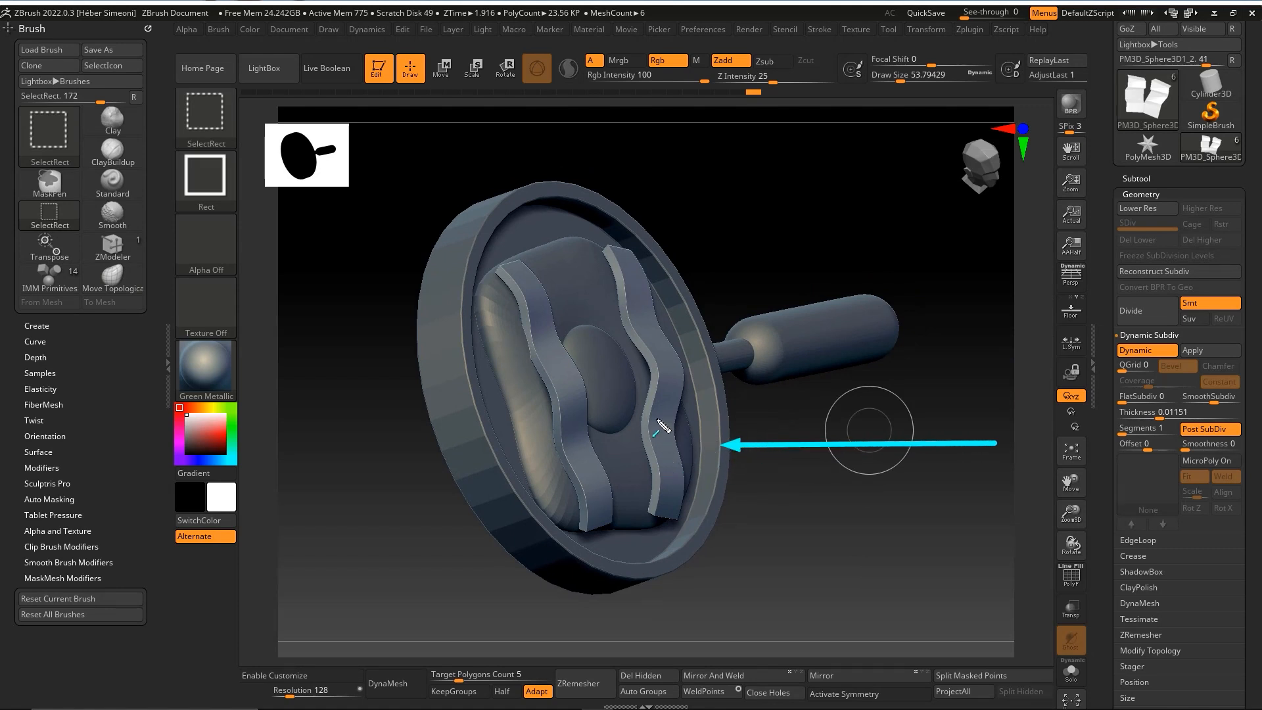
key(ctrl+shift+7)
mouse_move(353, 561)
mouse_down()
mouse_move(457, 270)
mouse_move(487, 499)
mouse_move(632, 598)
mouse_move(483, 300)
mouse_move(447, 309)
mouse_up()
key(ctrl+shift+7)
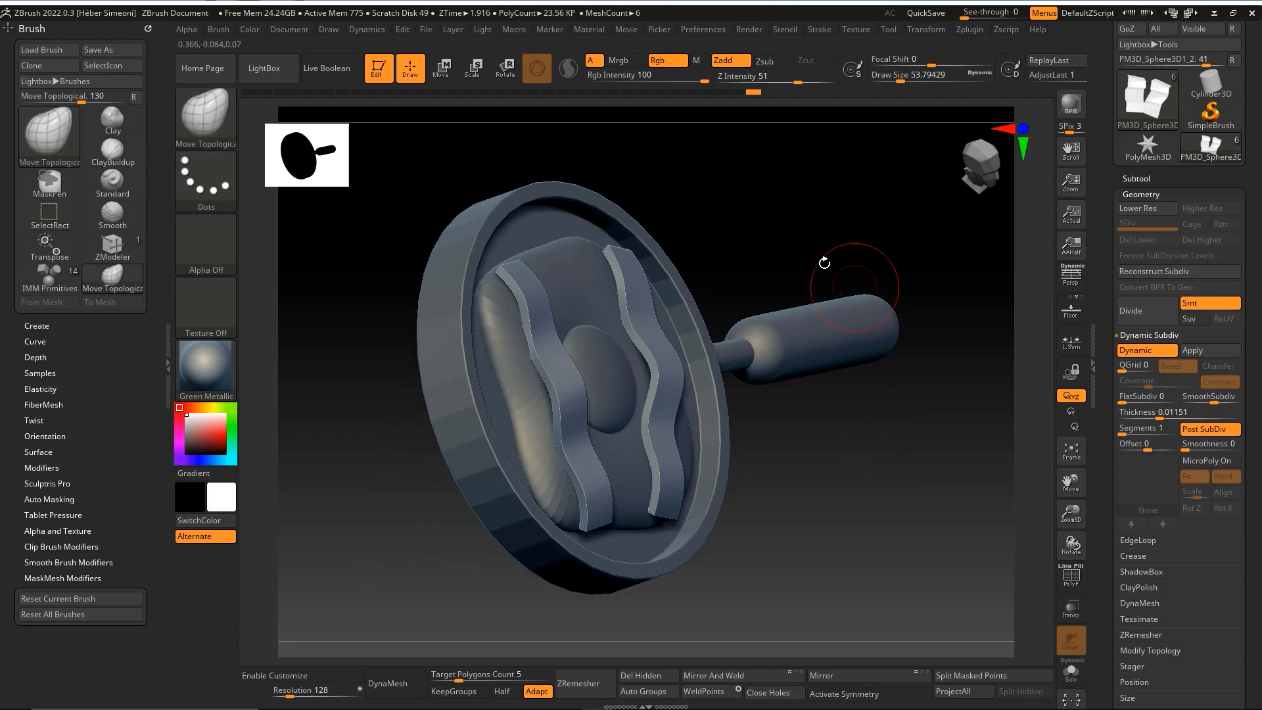
key(ctrl+shift+7)
drag(337, 340, 412, 89)
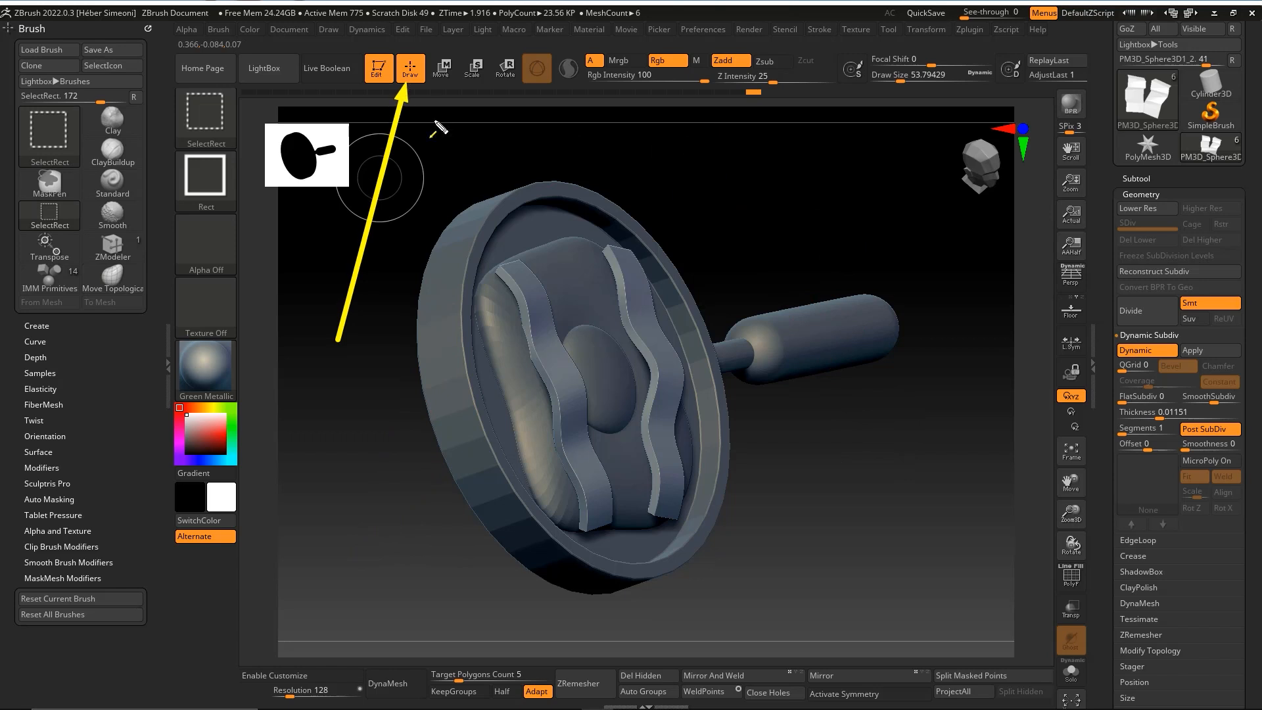
key(ctrl+shift+7)
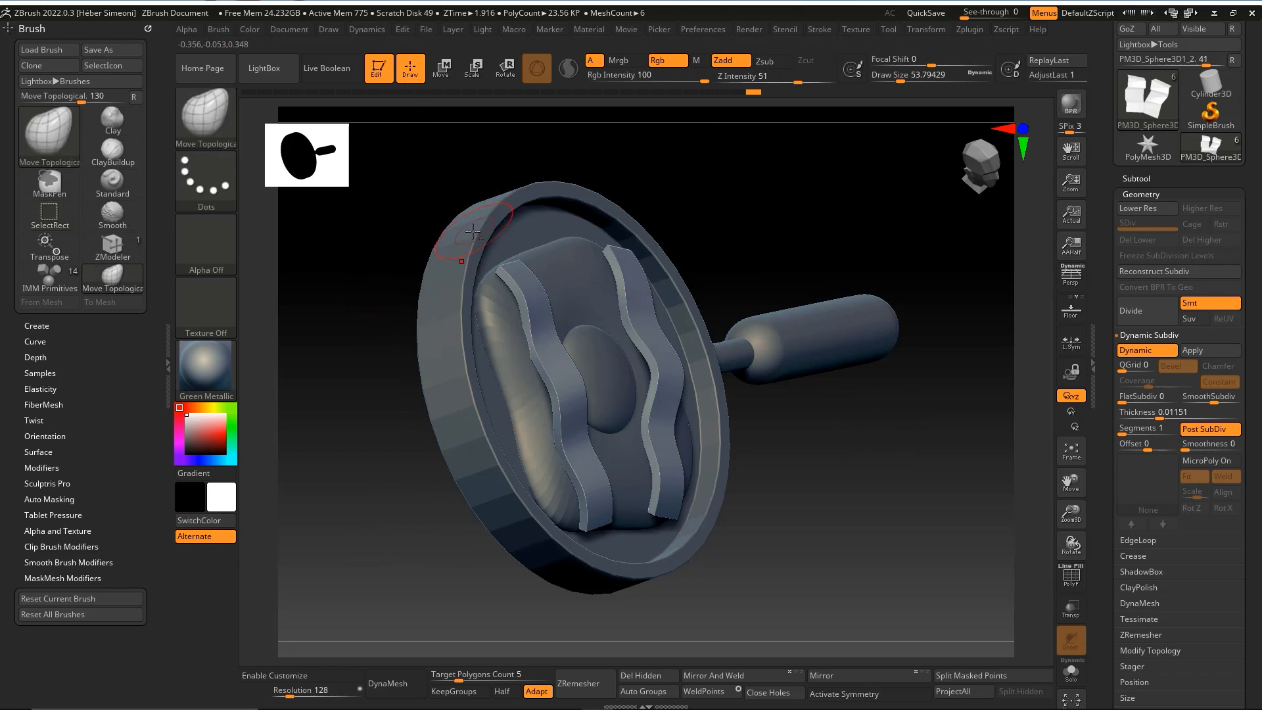
Select the pan body, enable dynamic subdivision on it, and turn on perspective for the view.
alt+click(478, 235)
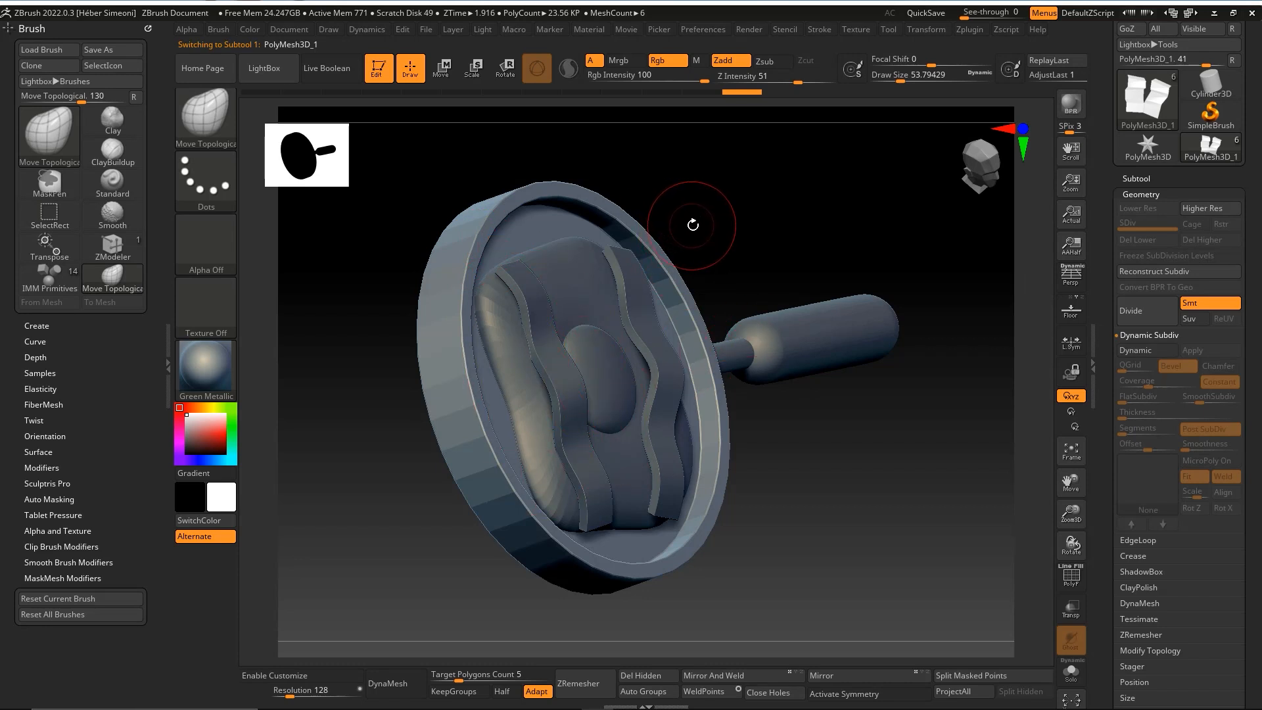
key(d)
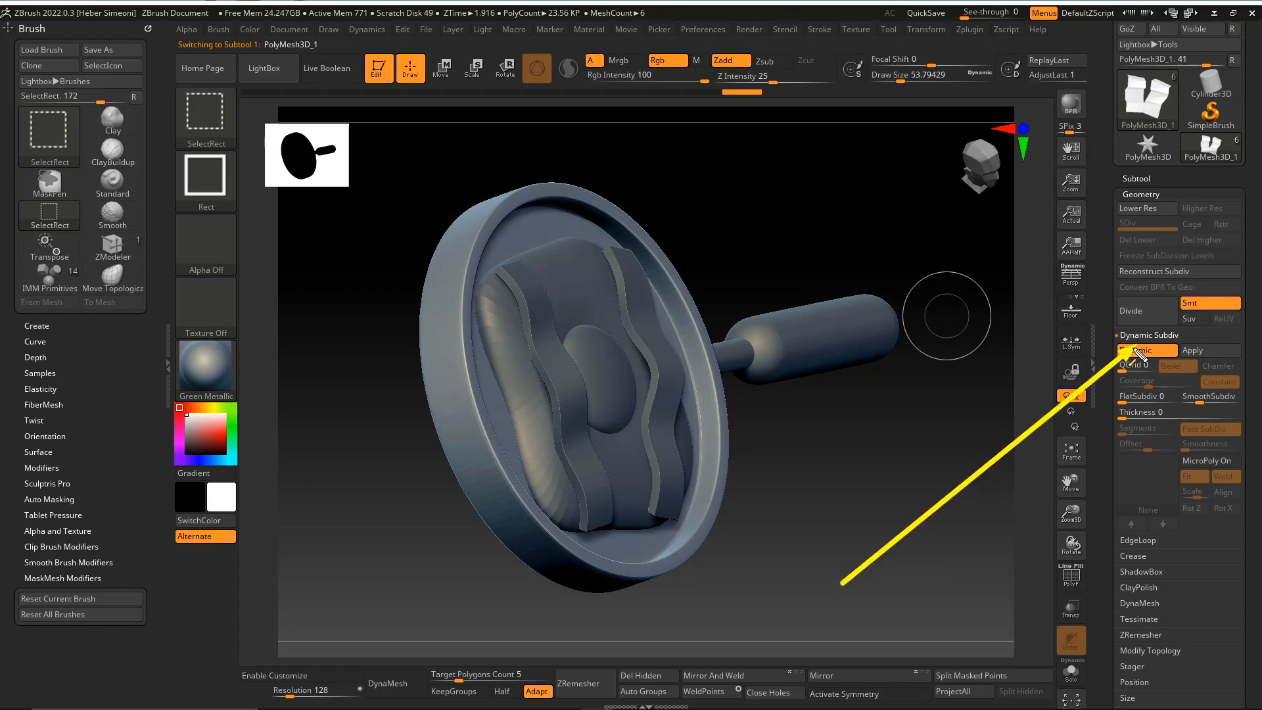
drag(883, 458, 681, 282)
key(f)
key(f)
key(f)
key(p)
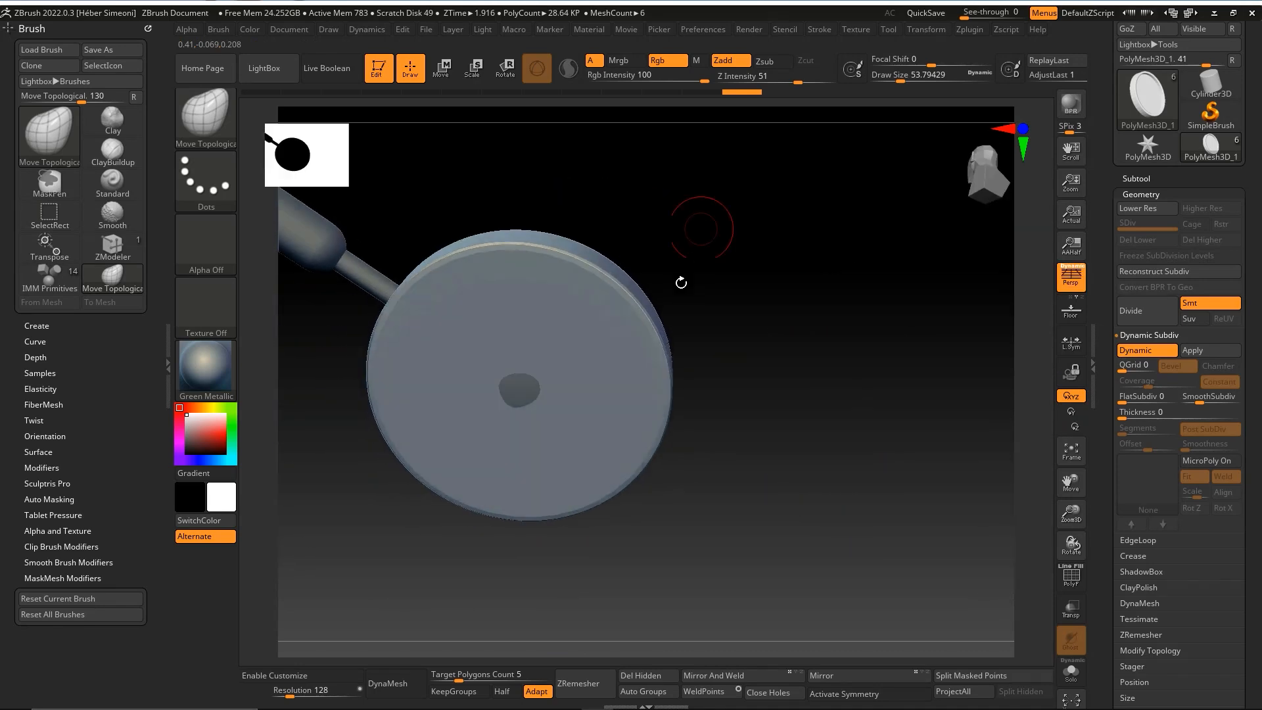
Select the egg white poking through the pan's underside, raise it slightly away from the pan floor, and return to Draw mode.
alt+click(529, 386)
mouse_move(761, 270)
mouse_down()
mouse_move(696, 363)
mouse_move(846, 302)
mouse_move(808, 259)
mouse_move(749, 254)
mouse_up()
key(w)
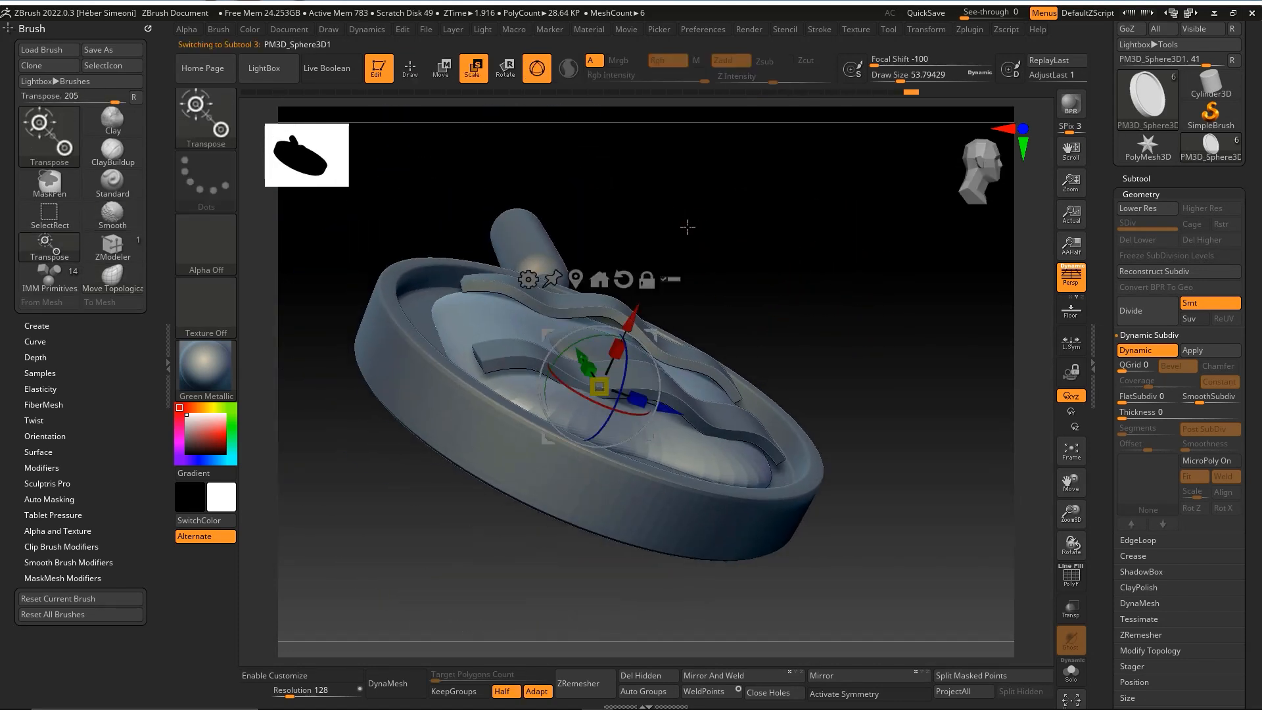
drag(630, 320, 628, 320)
mouse_move(737, 310)
mouse_down()
mouse_move(791, 206)
mouse_move(729, 312)
mouse_up()
drag(616, 337, 616, 336)
mouse_move(713, 277)
mouse_down()
mouse_move(730, 310)
mouse_move(783, 273)
mouse_move(839, 265)
mouse_move(856, 198)
mouse_move(902, 393)
mouse_move(515, 532)
mouse_move(766, 293)
mouse_move(805, 390)
mouse_move(845, 437)
mouse_move(808, 422)
mouse_move(870, 430)
mouse_up()
key(q)
key(w)
key(q)
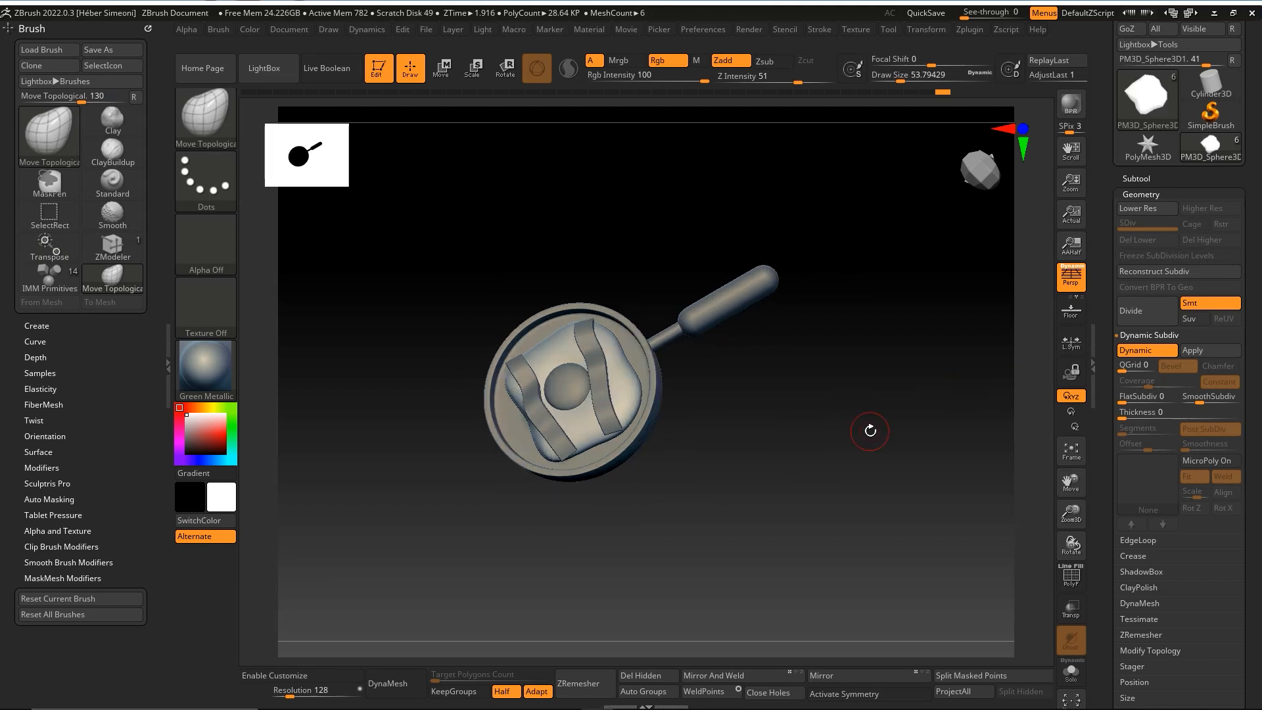